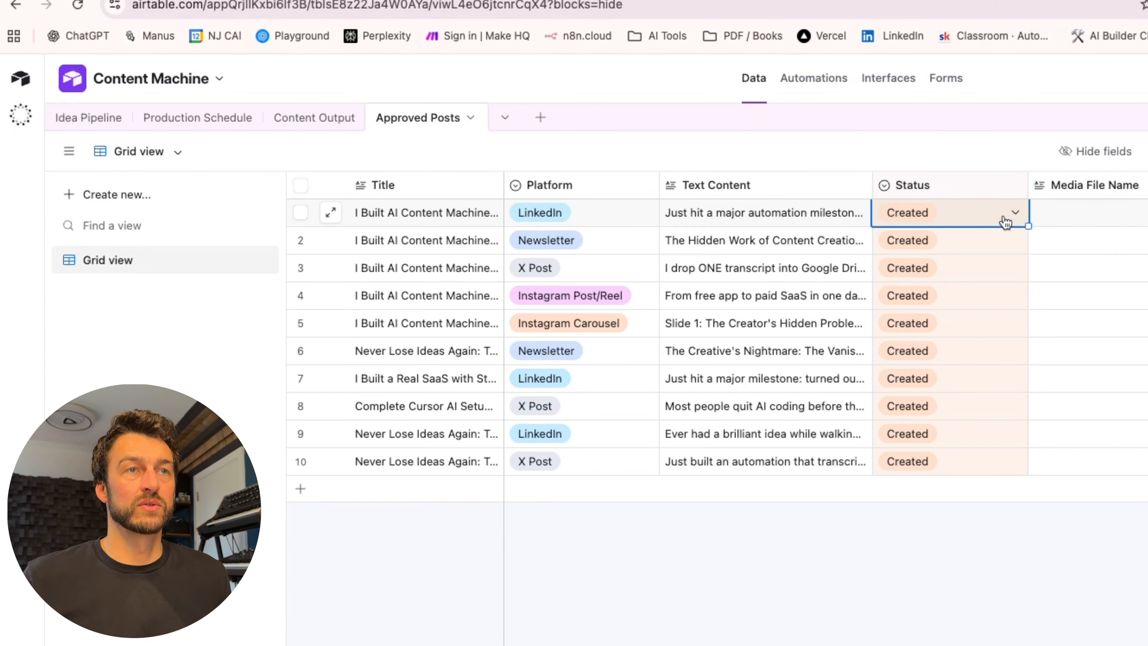
Set the status of the first LinkedIn entry in the Approved Posts table to Approved.
left_click(934, 220)
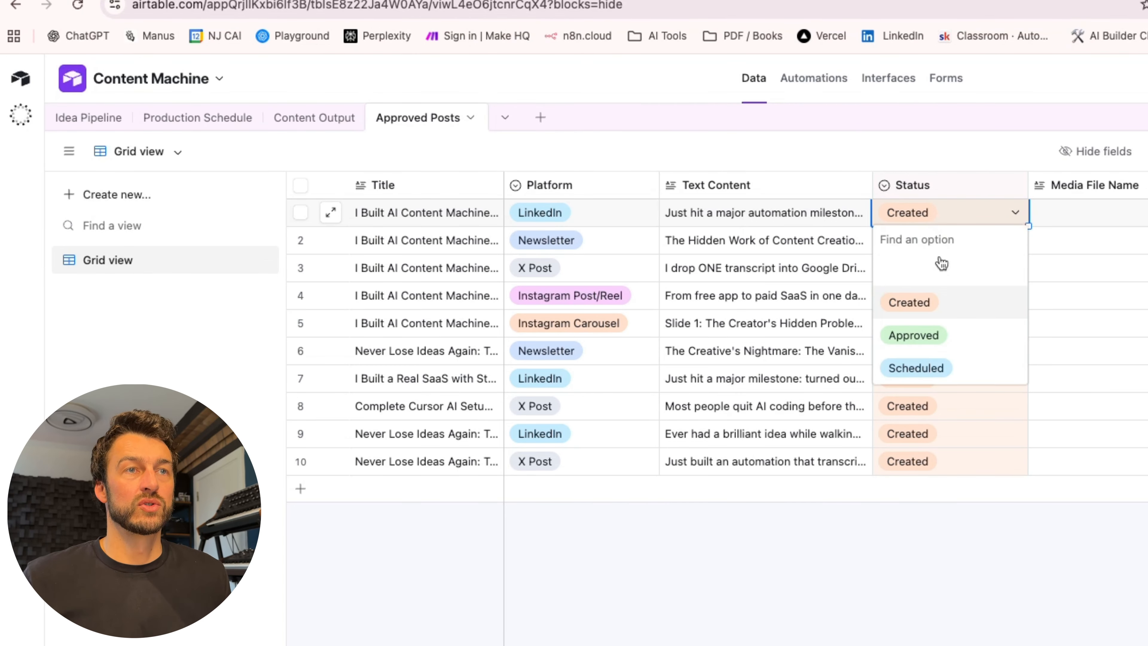
left_click(948, 348)
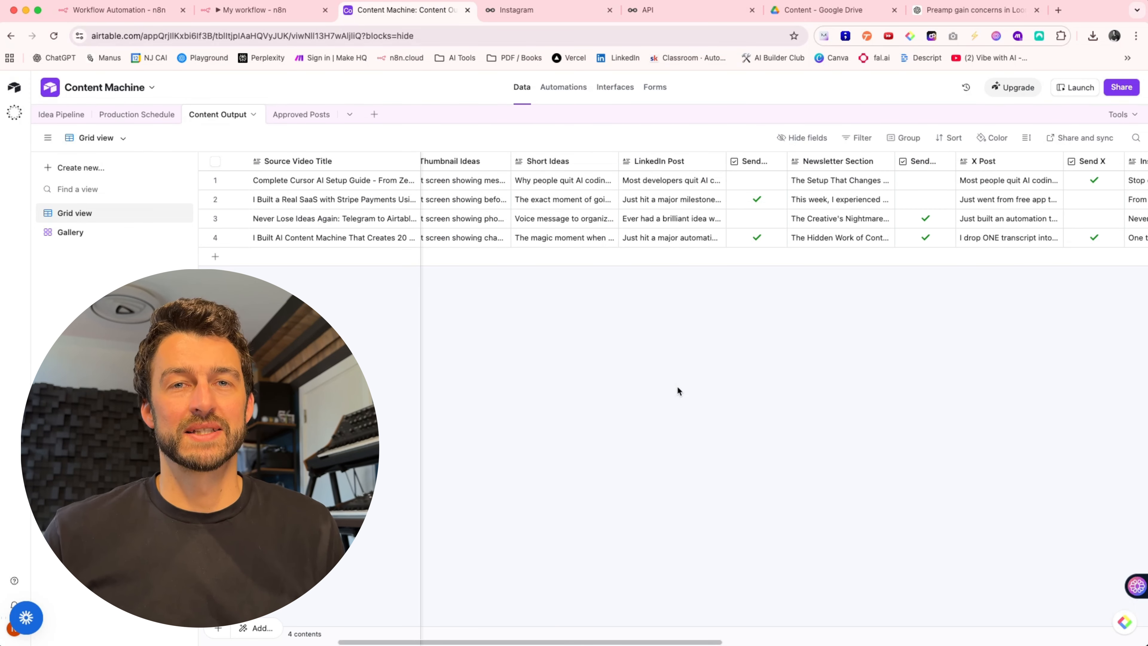
Review the Content Output table's columns from Youtube Description through the LinkedIn, newsletter, X and Instagram fields.
scroll(649, 353, "left", 2)
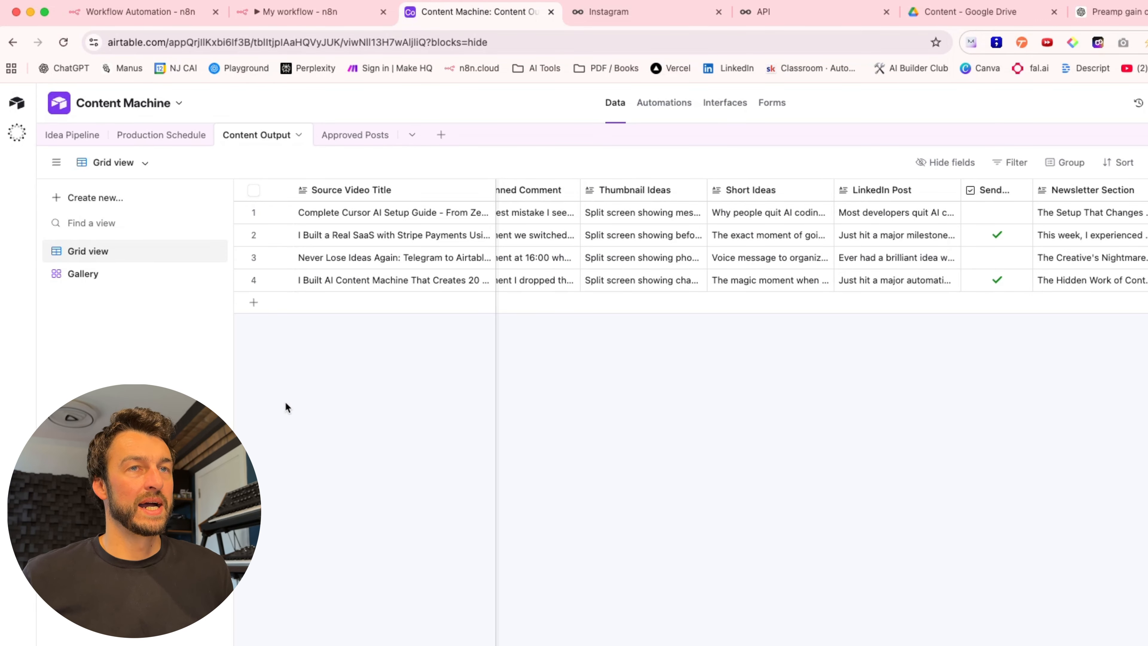
scroll(679, 256, "left", 5)
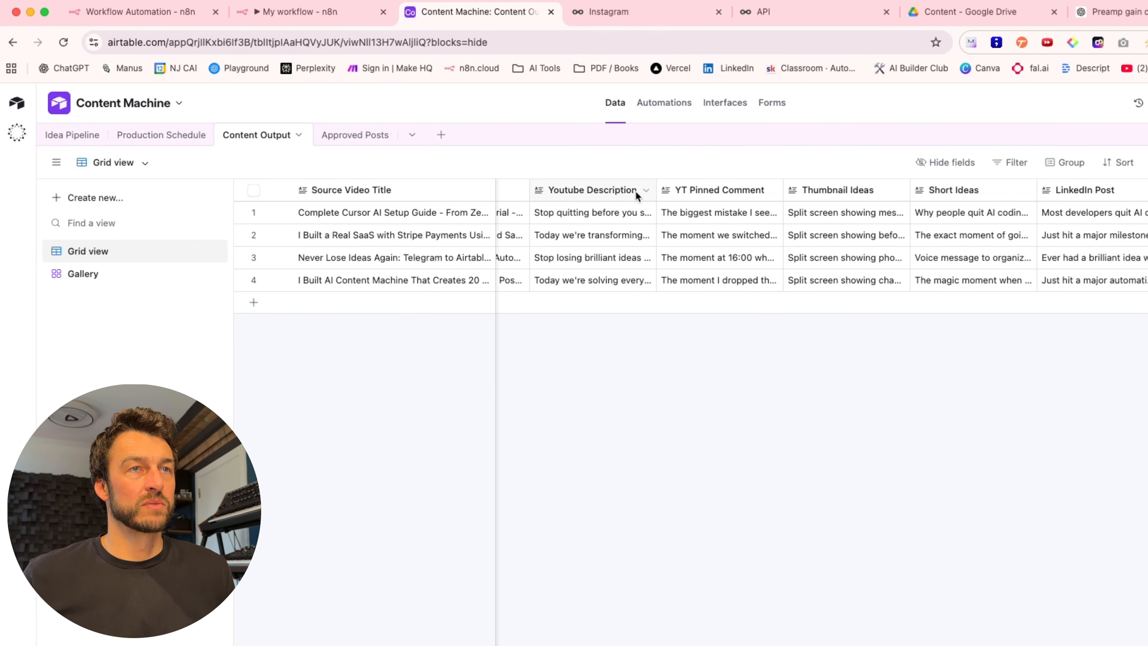
scroll(925, 187, "right", 3)
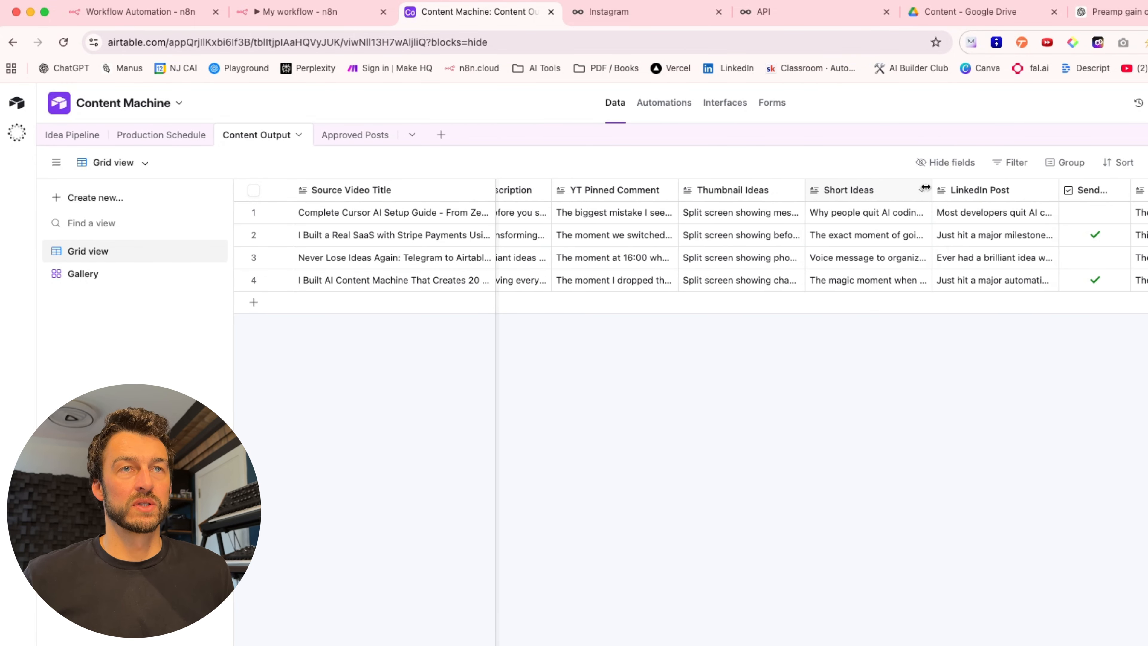
scroll(971, 192, "right", 6)
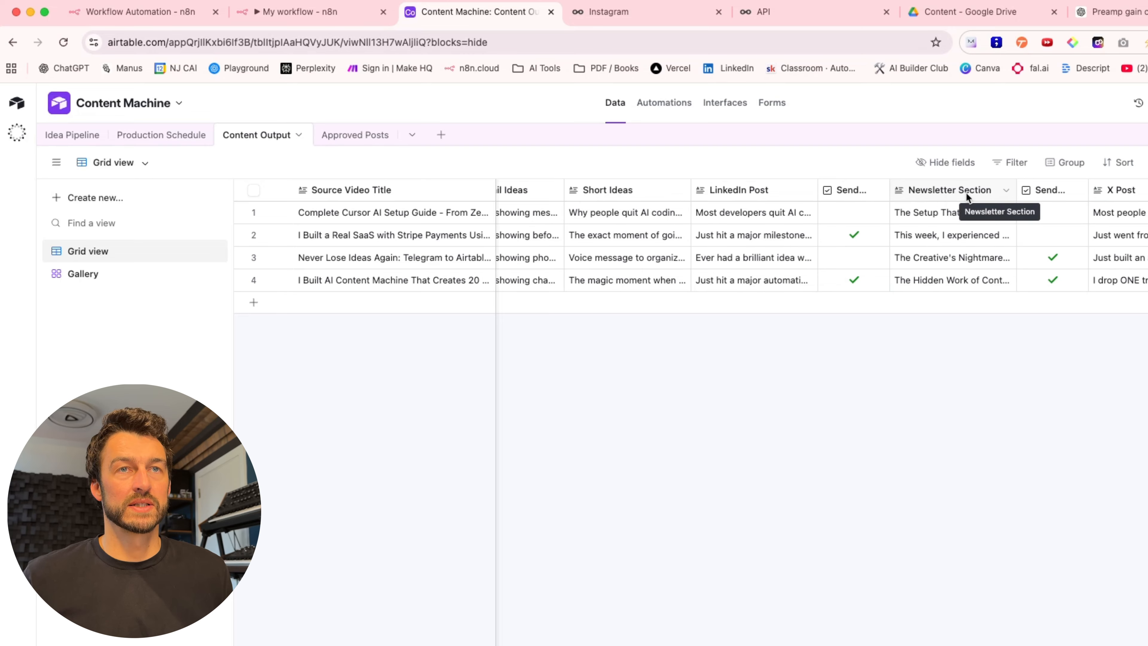
scroll(1137, 198, "right", 8)
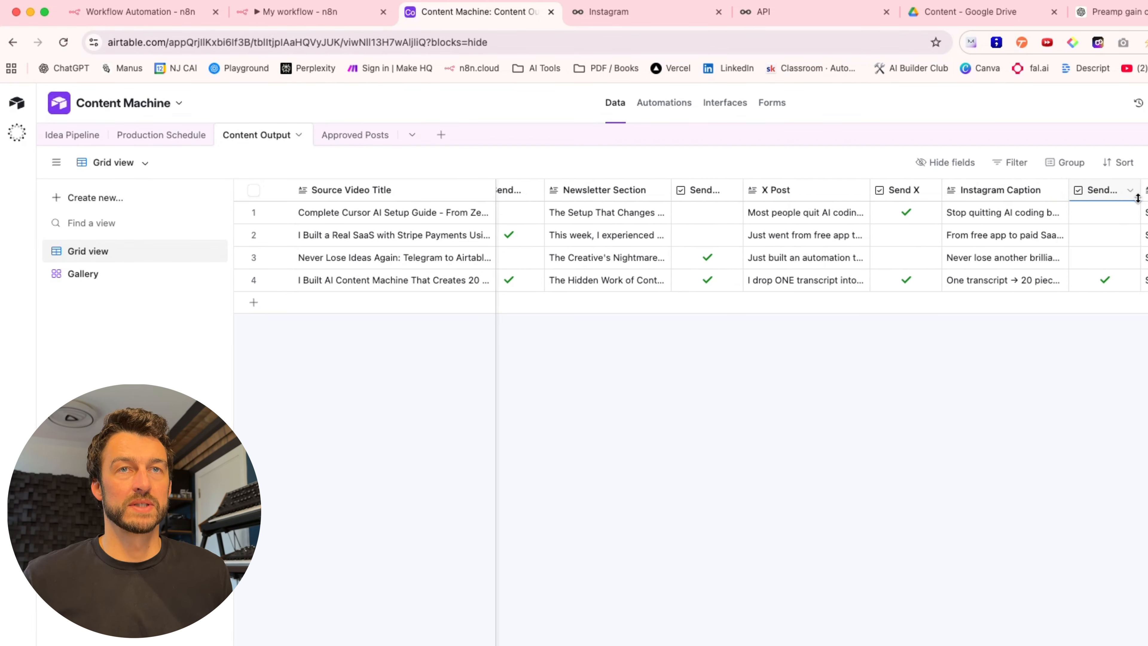
scroll(1137, 197, "left", 15)
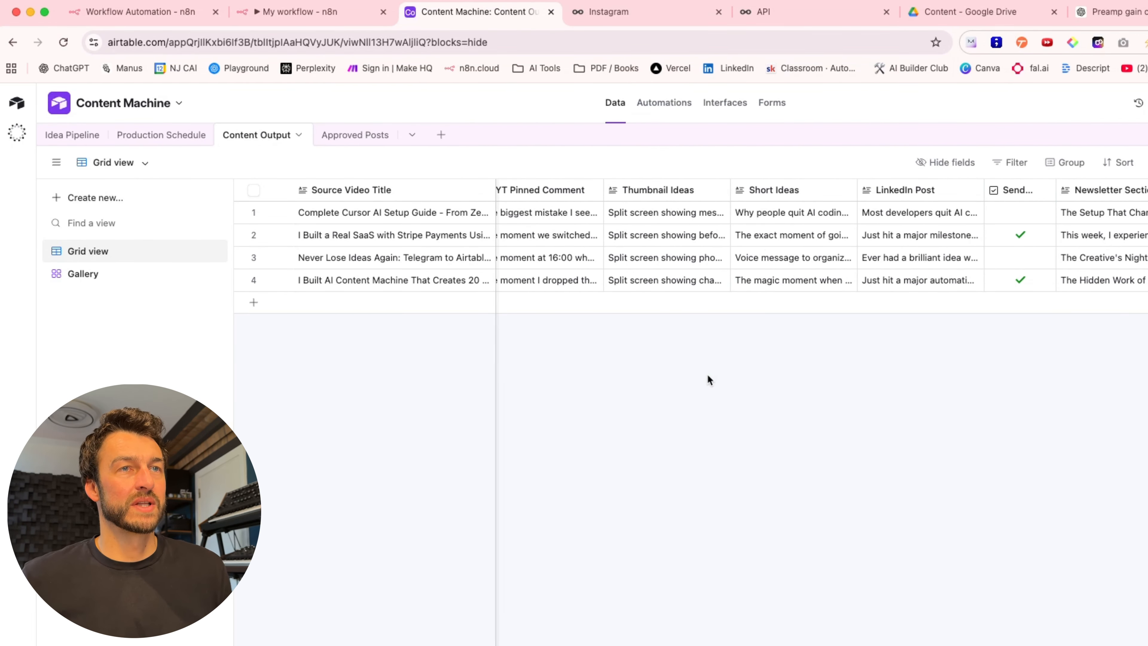
Open the "Never Lose Ideas Again" record from the Gallery view and examine its YouTube title suggestions, description and pinned comment.
left_click(83, 273)
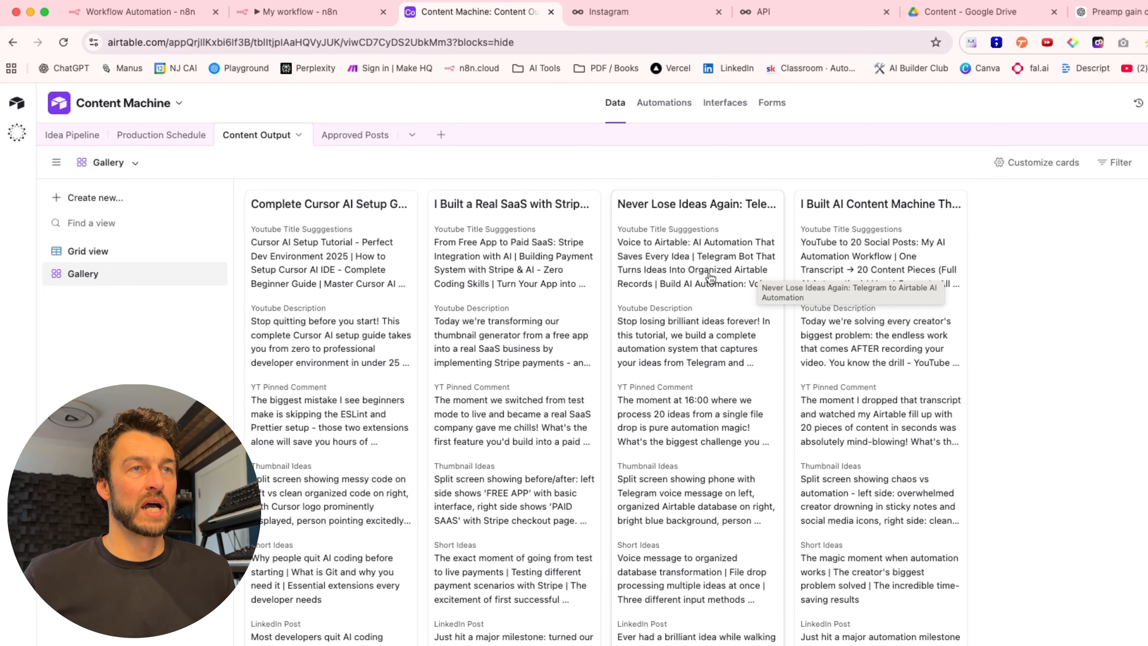
left_click(686, 275)
scroll(636, 452, "down", 2)
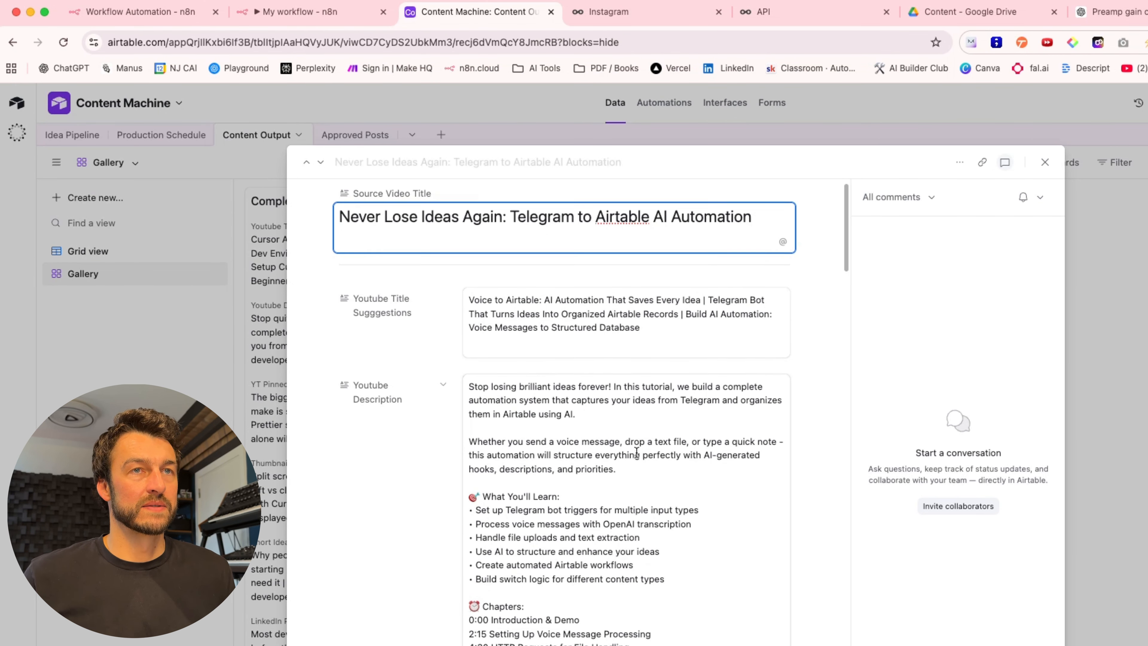
scroll(637, 453, "down", 1)
scroll(637, 453, "up", 2)
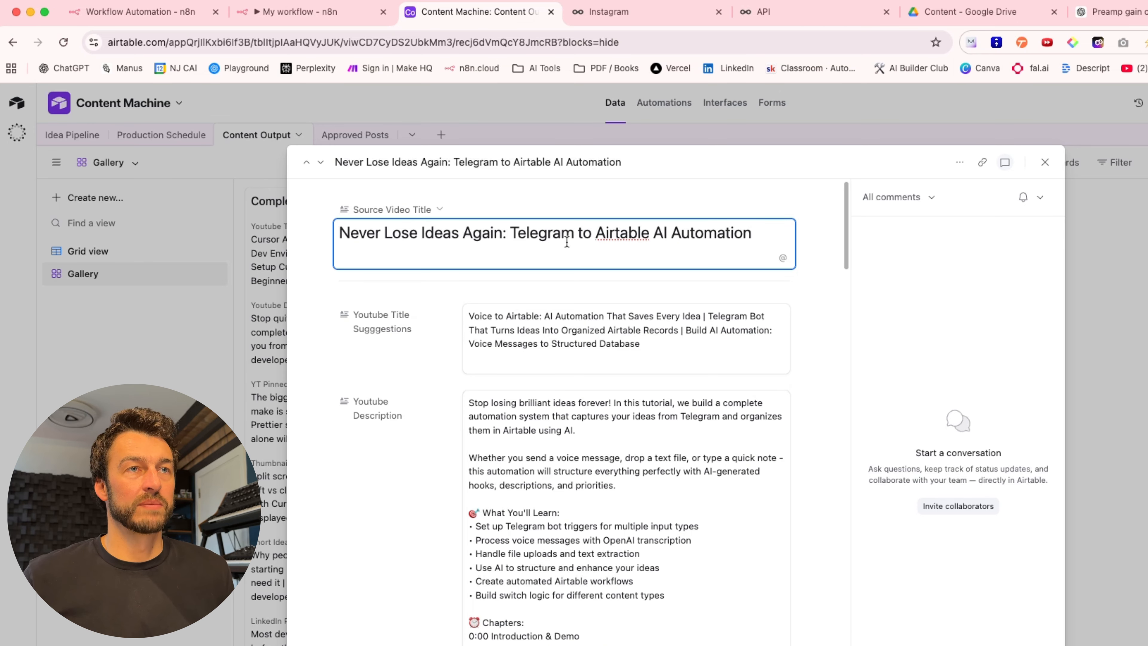
scroll(674, 398, "down", 1)
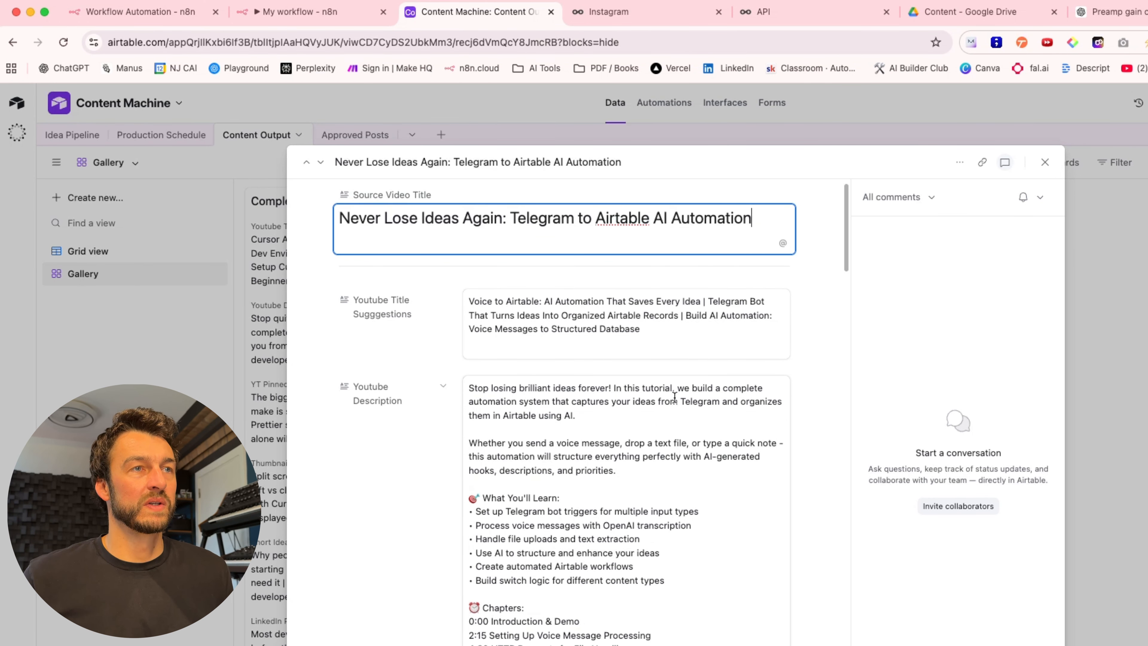
scroll(675, 396, "down", 3)
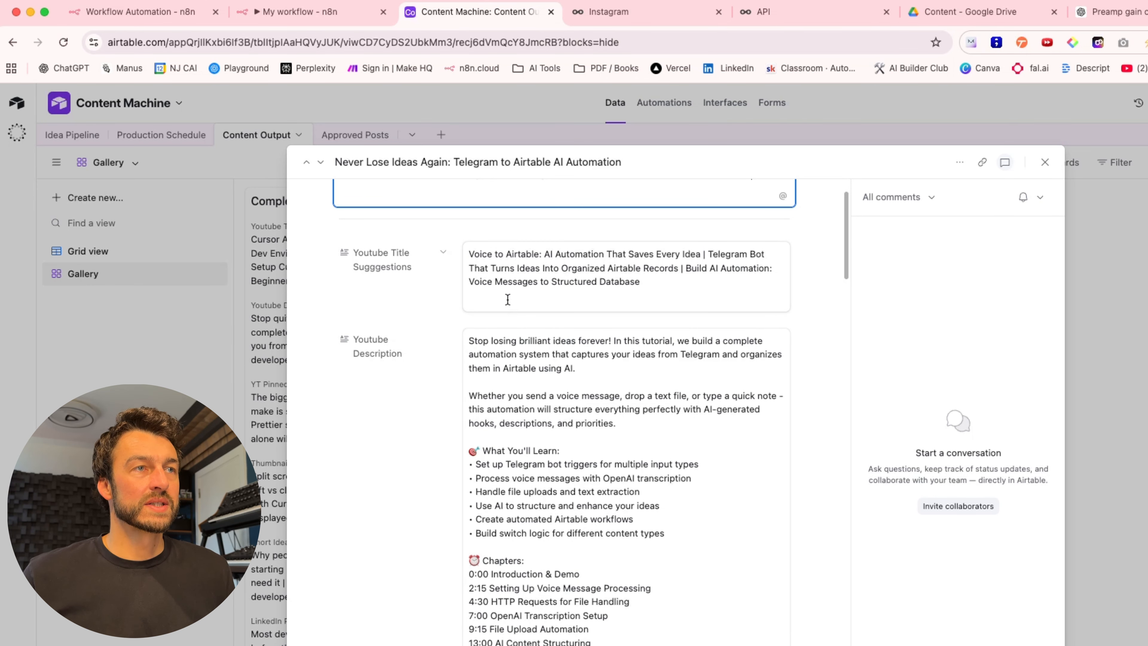
scroll(594, 307, "down", 20)
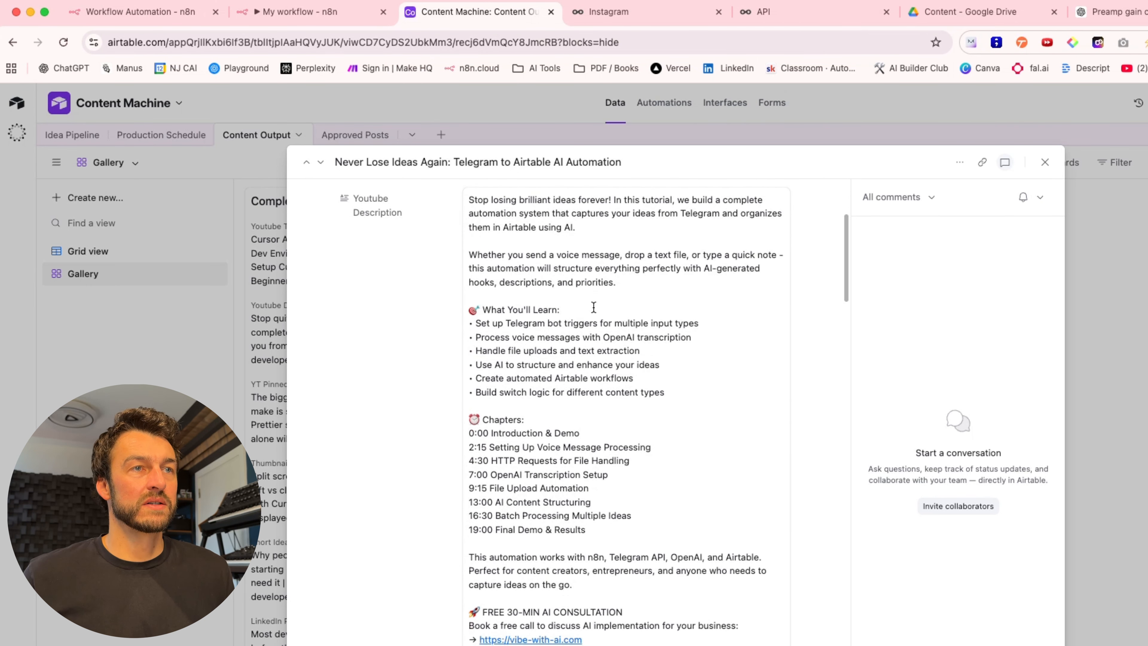
scroll(593, 307, "down", 10)
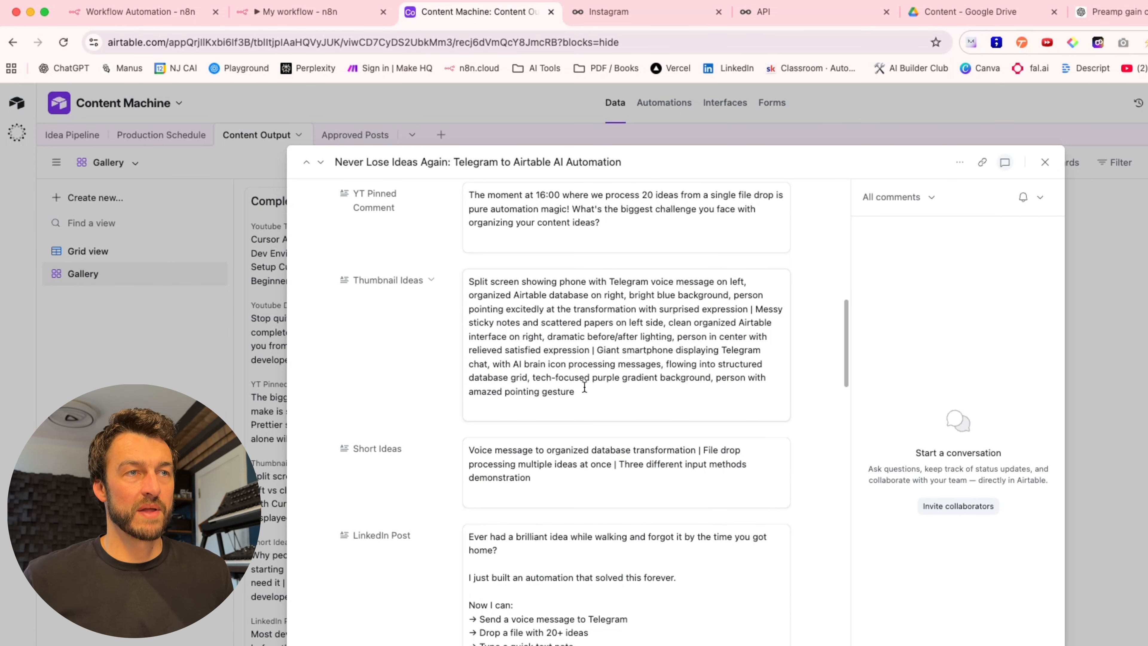
Examine the record's short ideas, LinkedIn post, newsletter section, X post, Instagram caption and carousel, with their Send checkboxes.
scroll(584, 386, "down", 12)
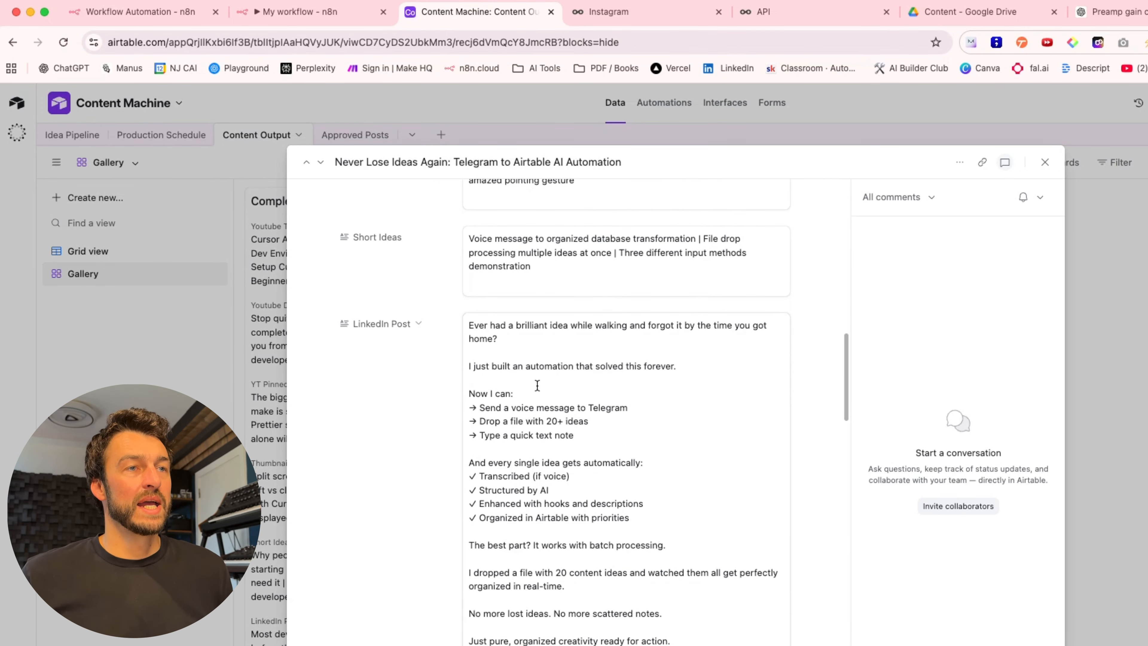
scroll(538, 385, "down", 3)
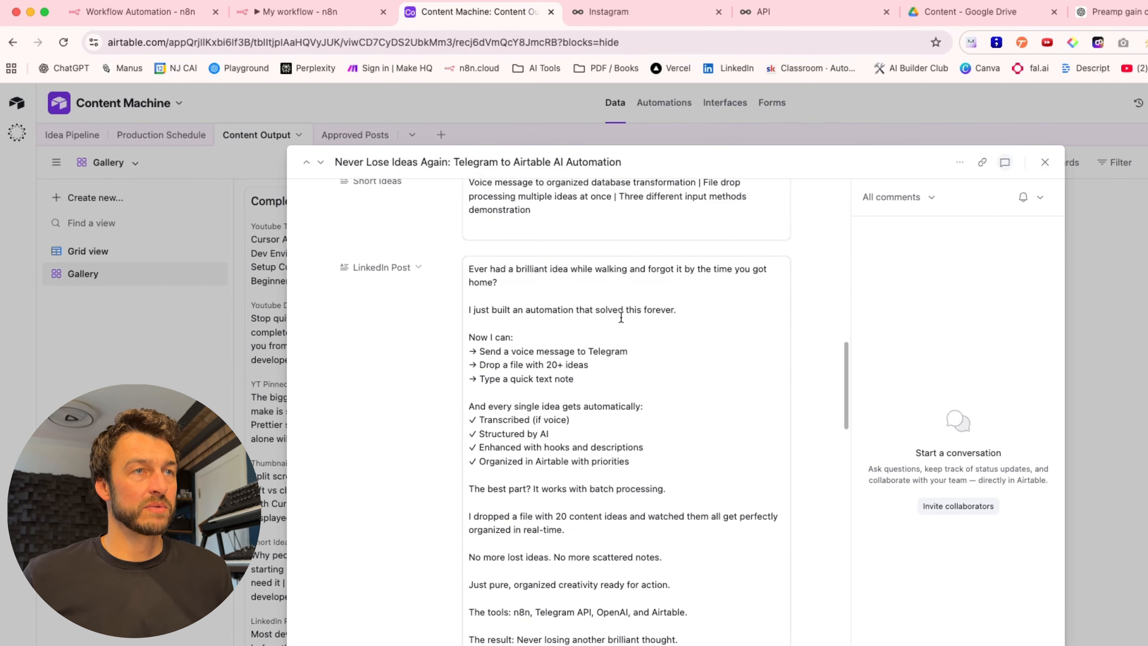
scroll(578, 501, "down", 15)
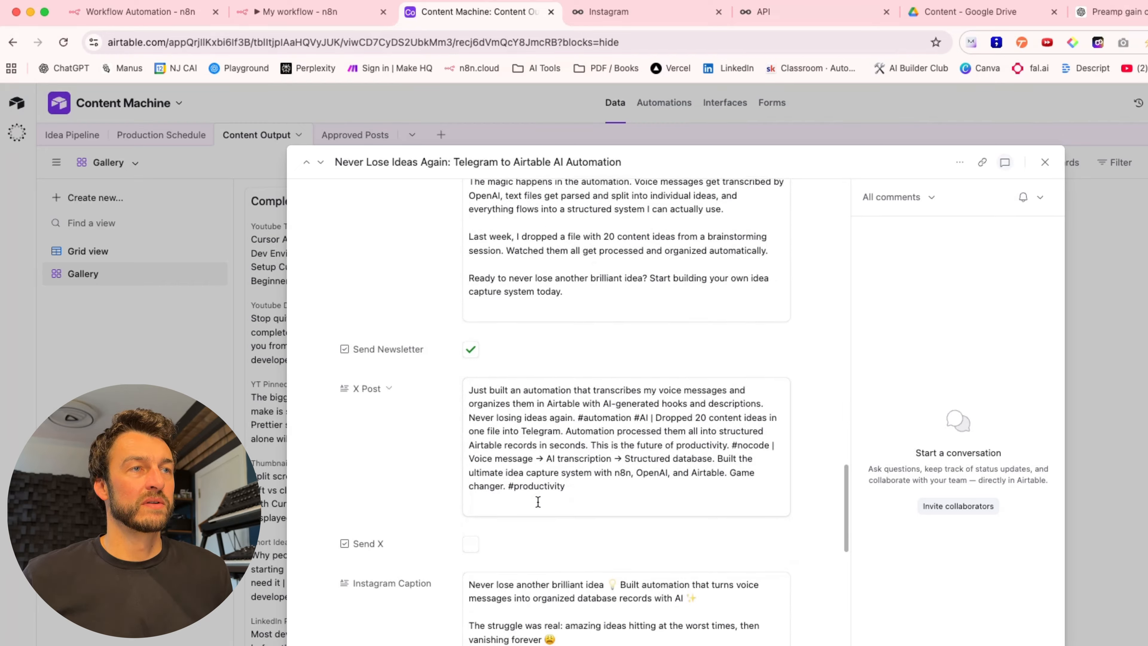
scroll(556, 533, "down", 2)
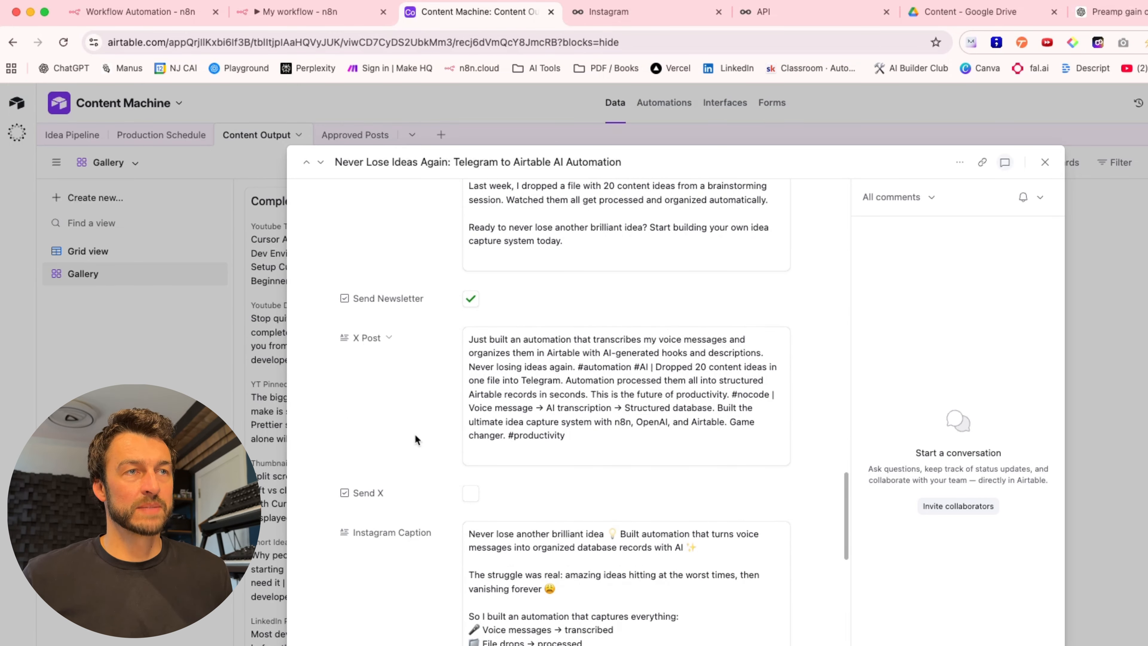
scroll(638, 416, "down", 10)
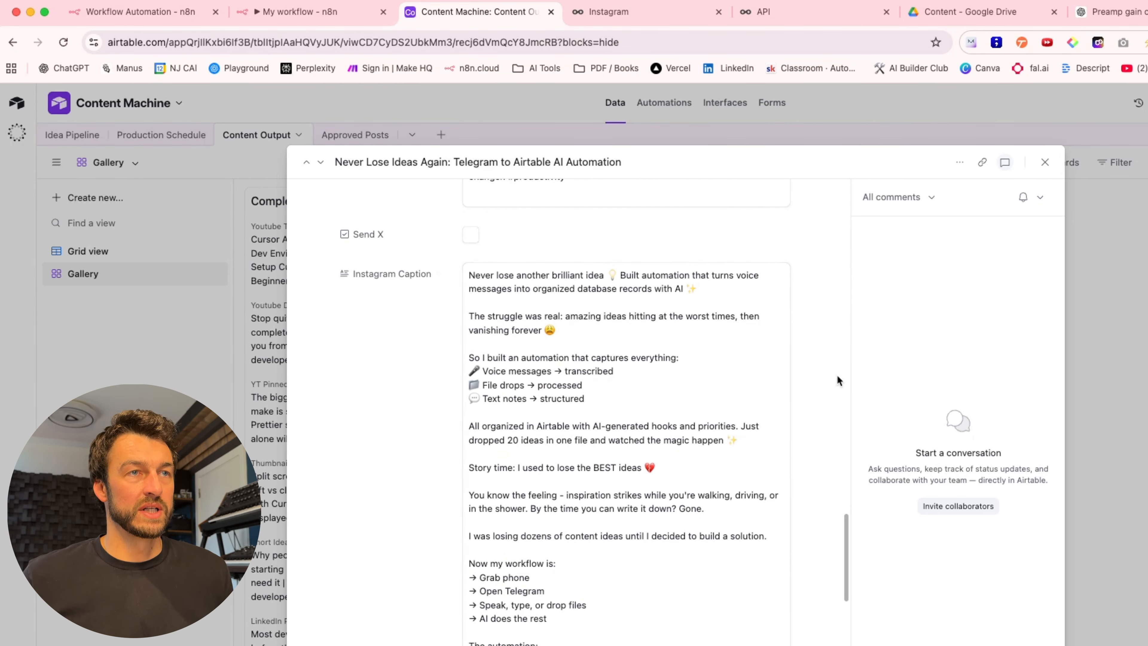
scroll(571, 513, "down", 20)
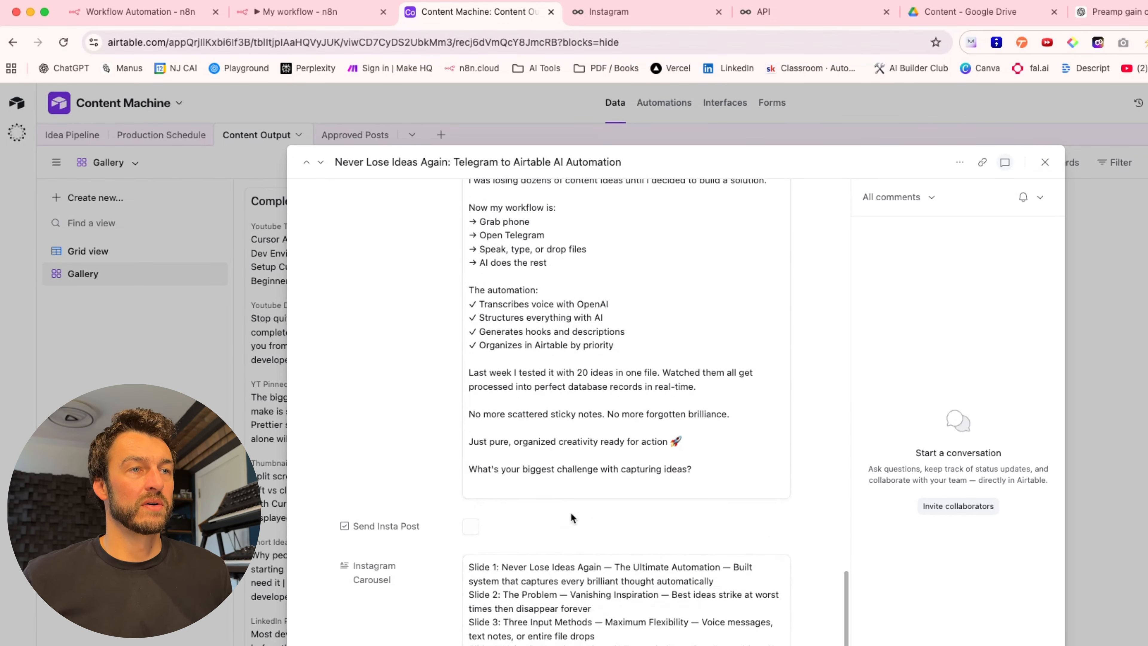
scroll(572, 517, "down", 4)
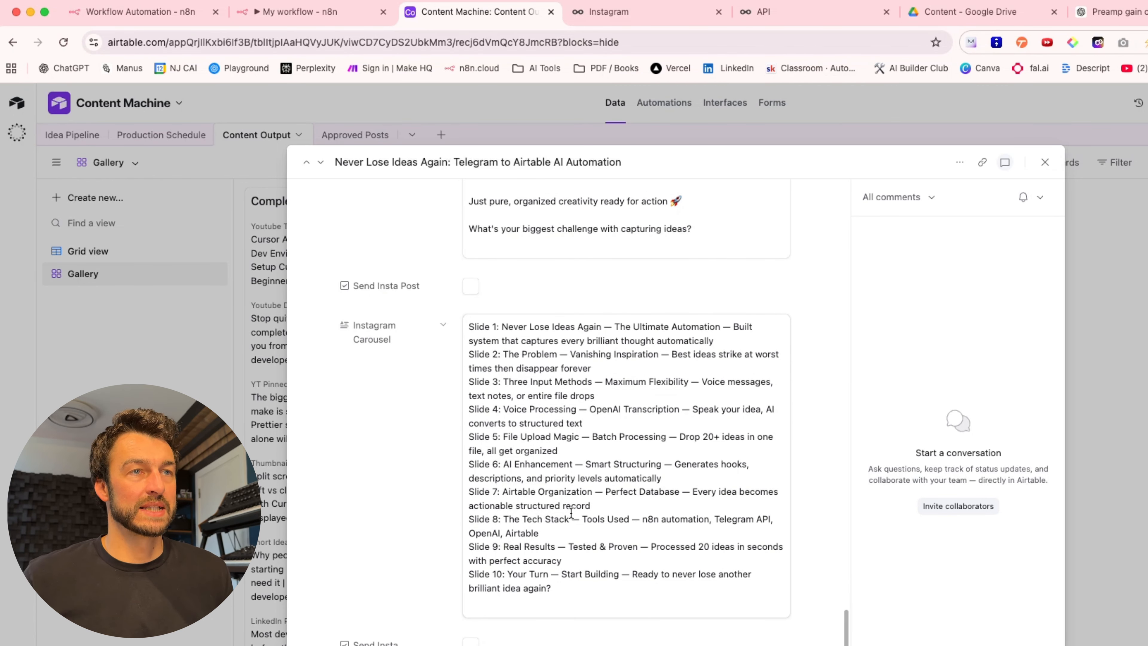
scroll(569, 456, "down", 15)
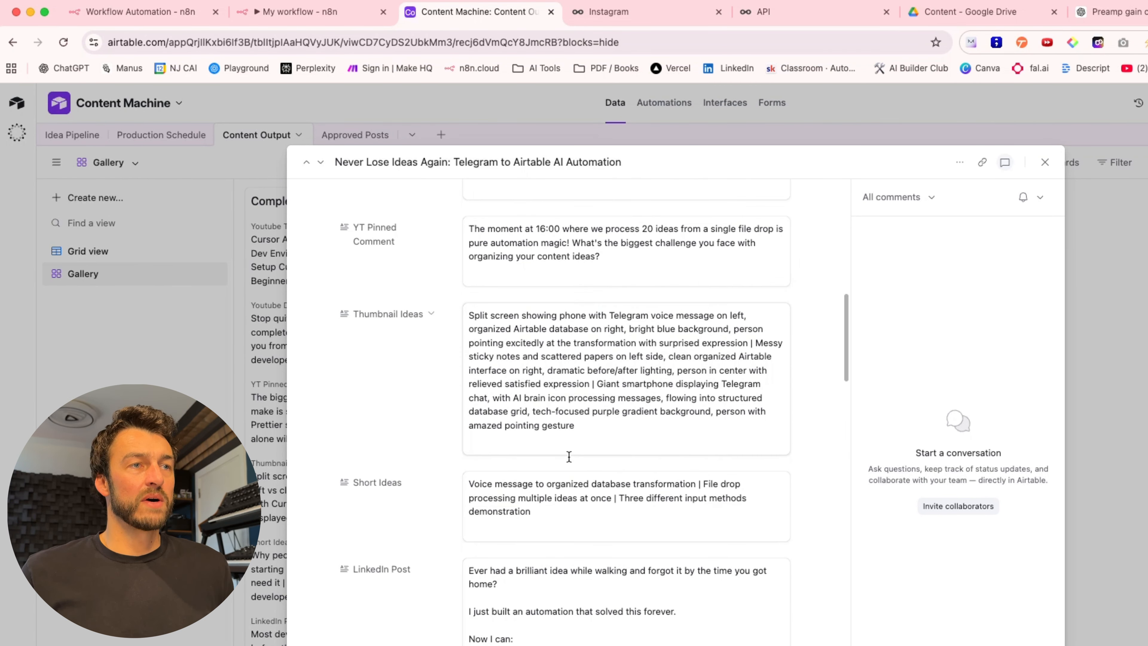
scroll(569, 457, "down", 6)
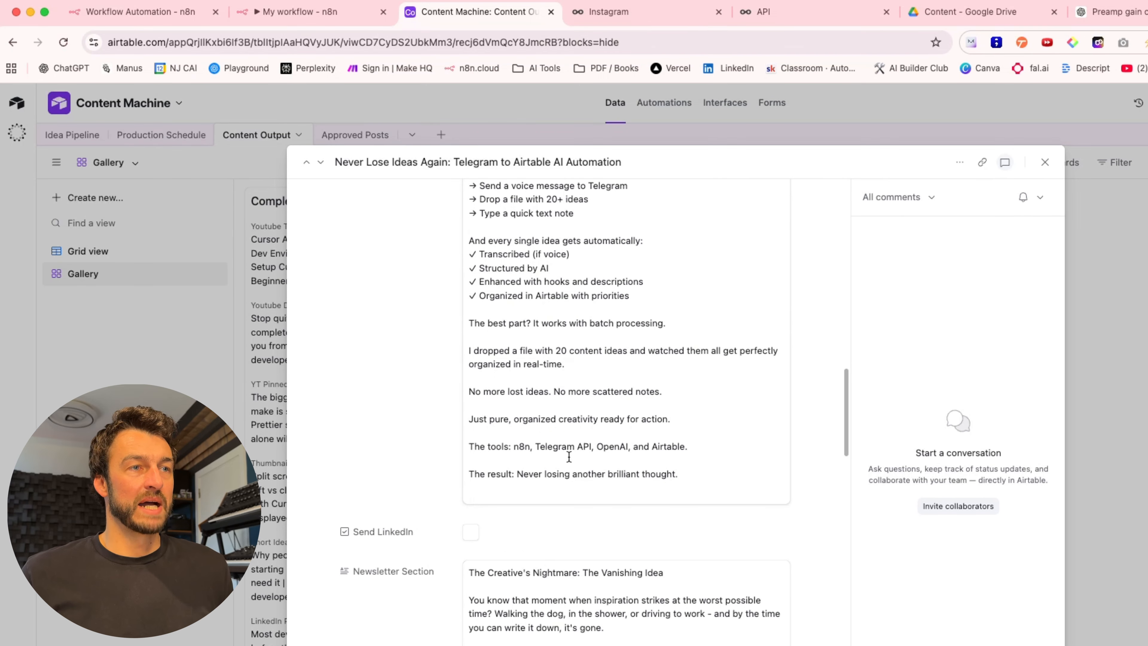
scroll(568, 457, "up", 7)
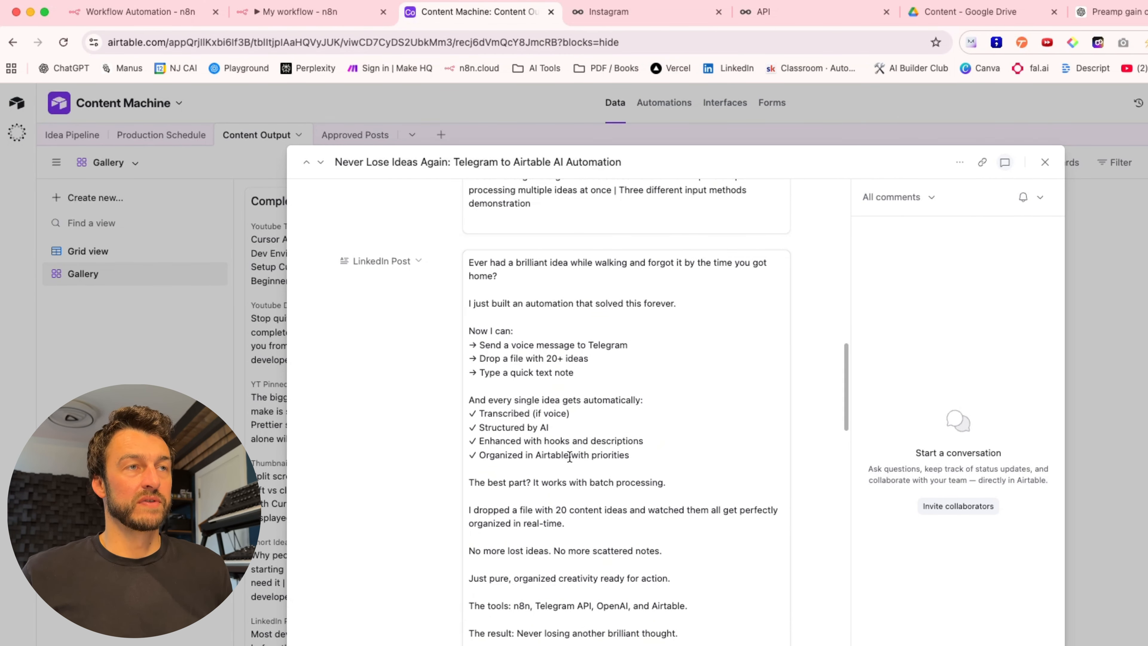
scroll(582, 446, "down", 4)
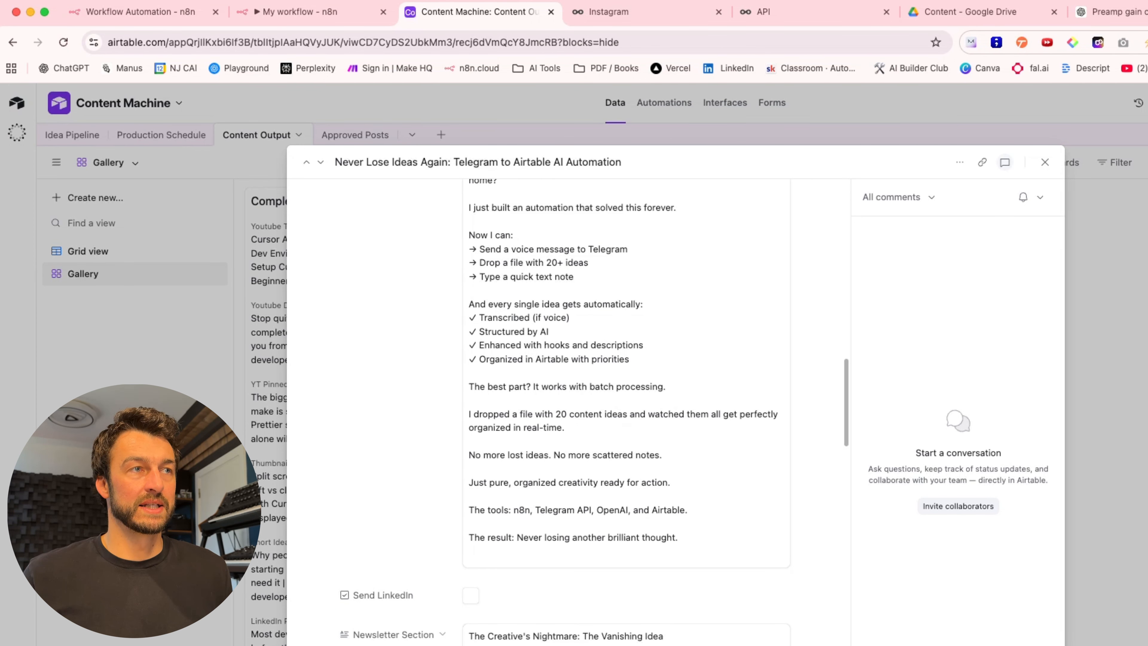
Return to the Grid view, slightly widen the Send LinkedIn column, and inspect the Send checkbox columns through Send Insta Post.
left_click(95, 253)
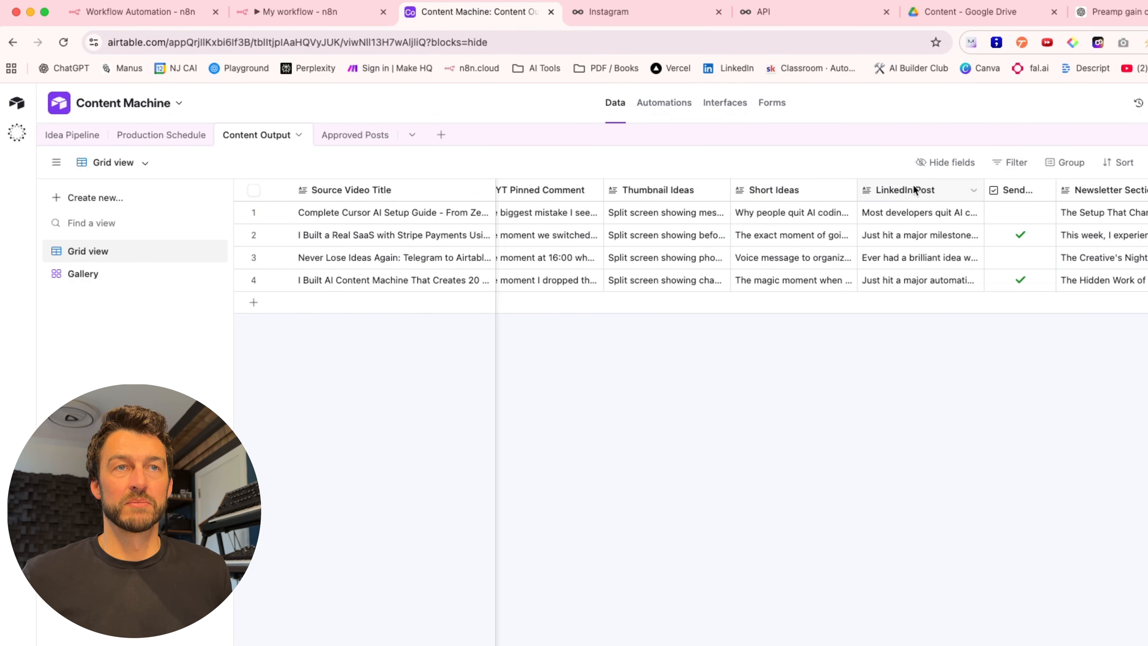
left_click_drag(1056, 190, 1116, 190)
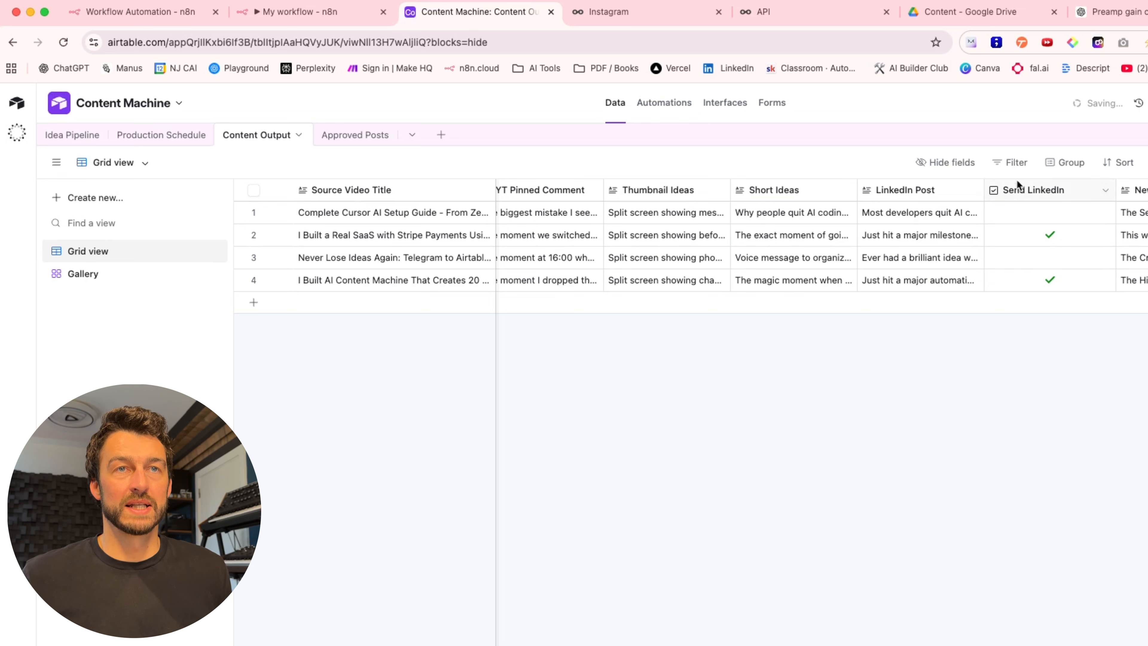
left_click_drag(1115, 205, 1071, 210)
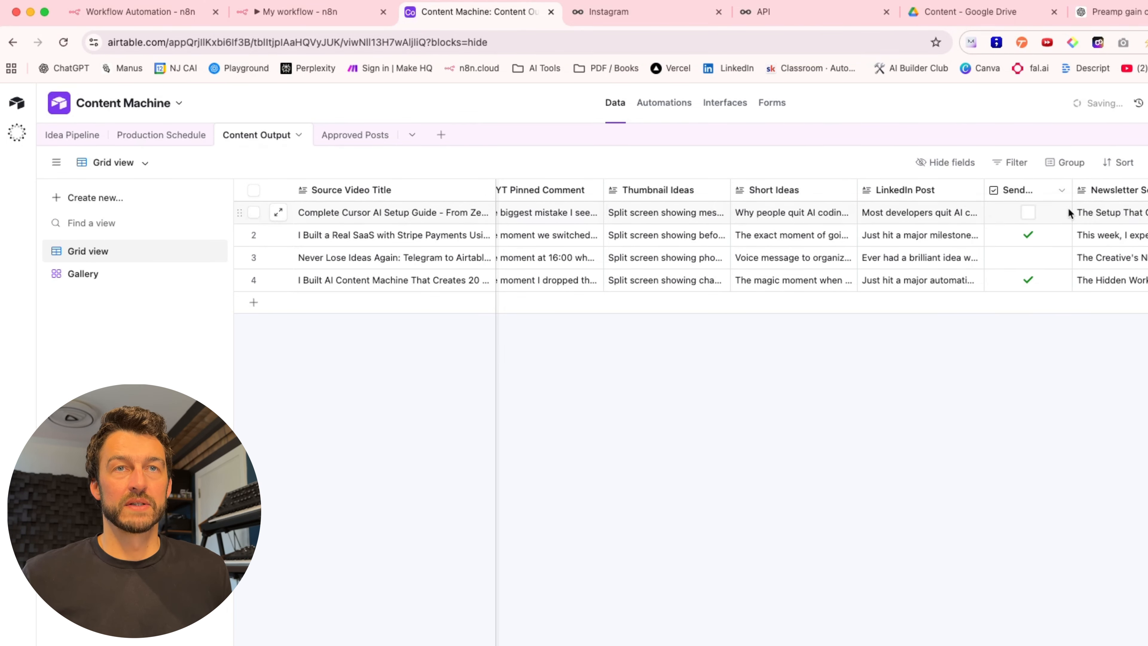
scroll(1068, 213, "right", 10)
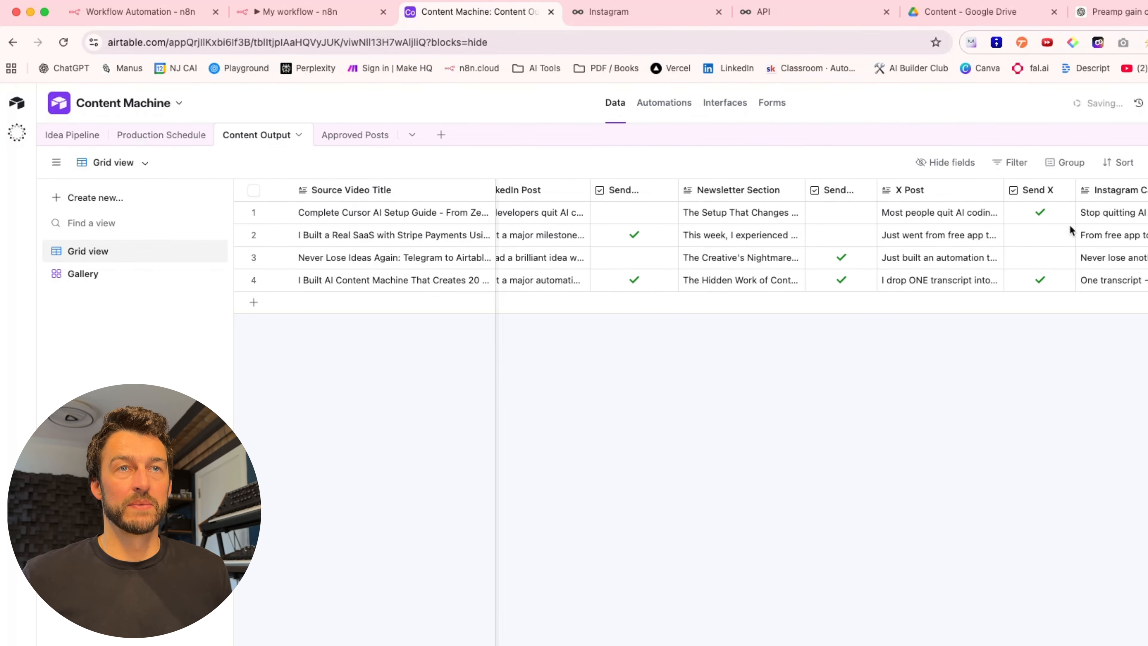
scroll(1055, 225, "right", 4)
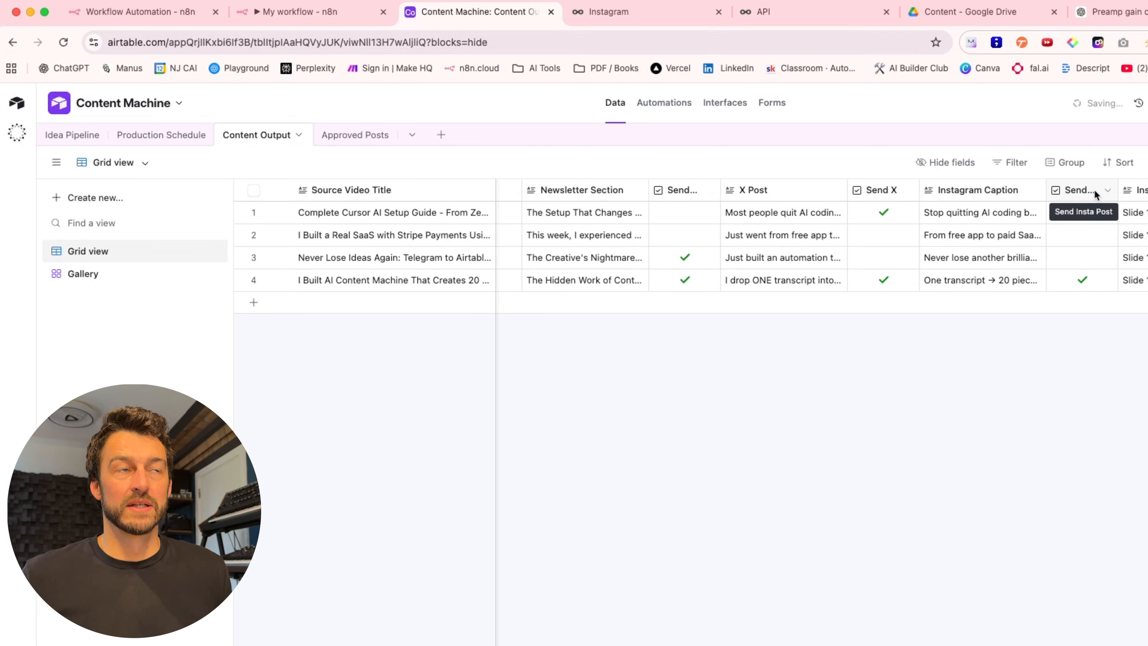
Reopen the "Never Lose Ideas Again" record from the Gallery view and review its content from Youtube Description to LinkedIn Post.
left_click(90, 275)
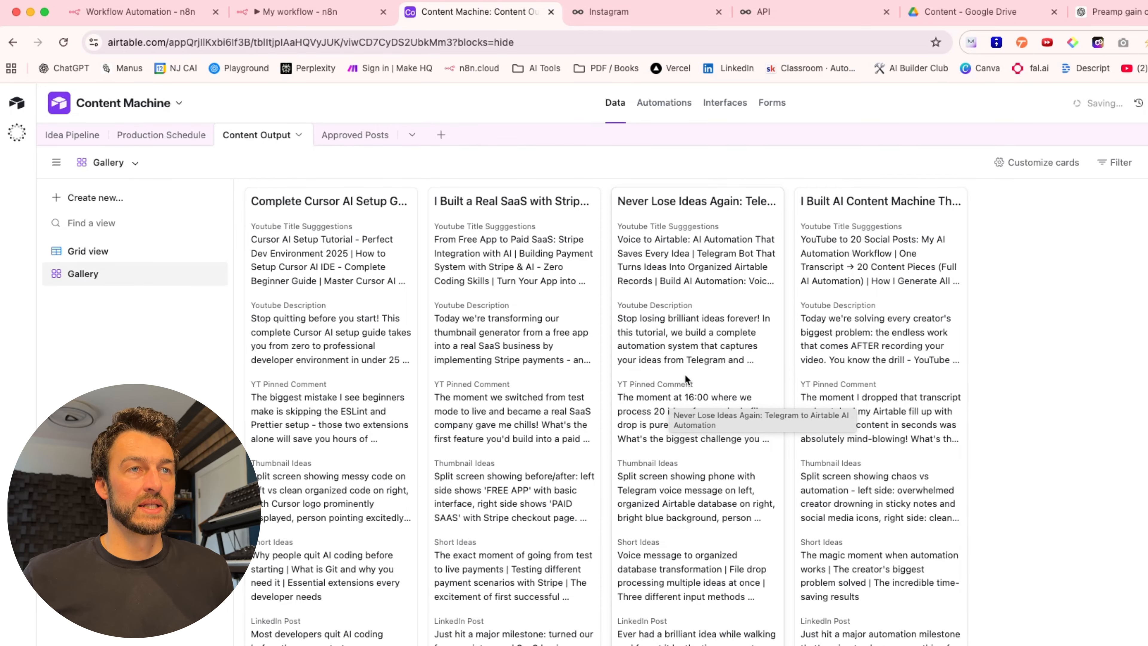
left_click(726, 374)
scroll(674, 446, "down", 10)
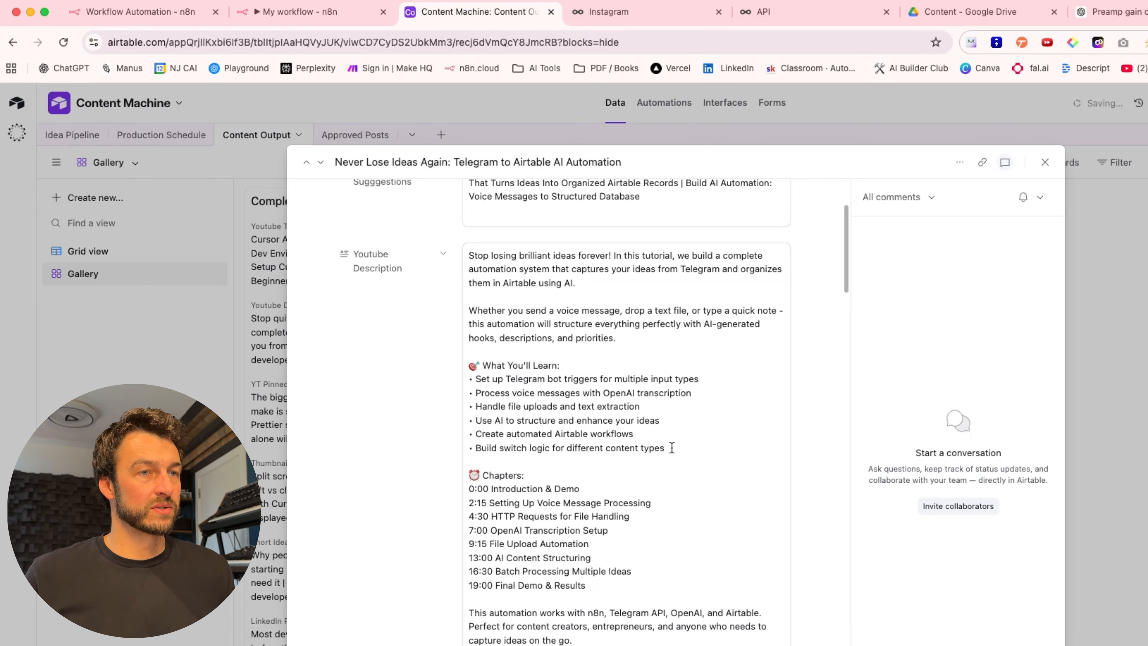
scroll(648, 450, "down", 15)
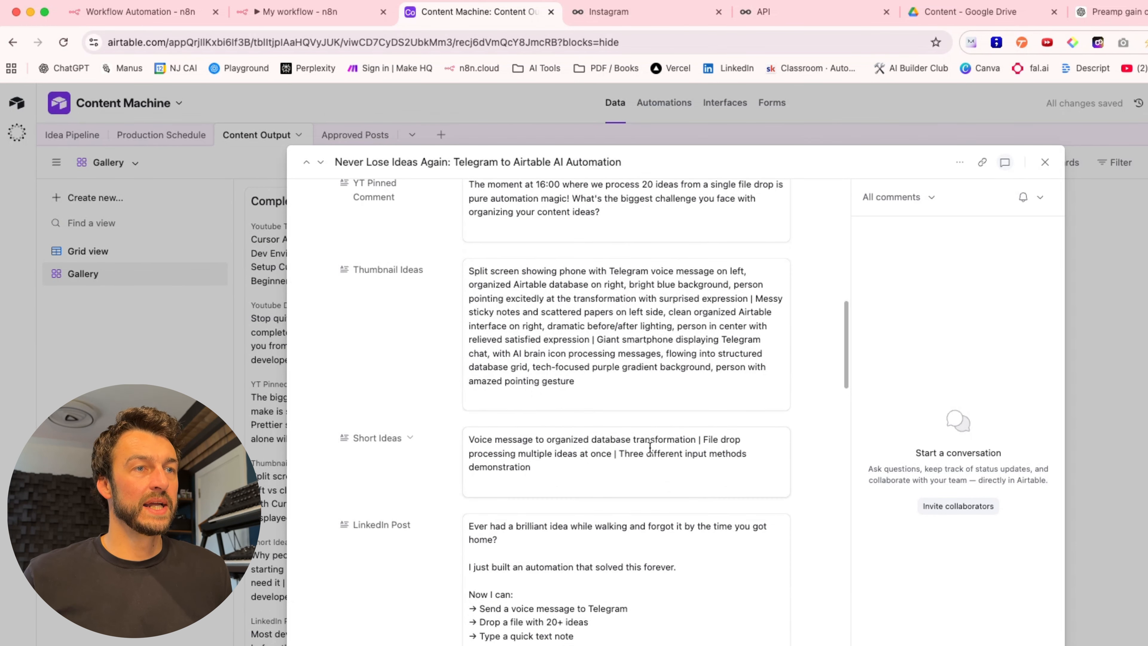
scroll(651, 445, "down", 3)
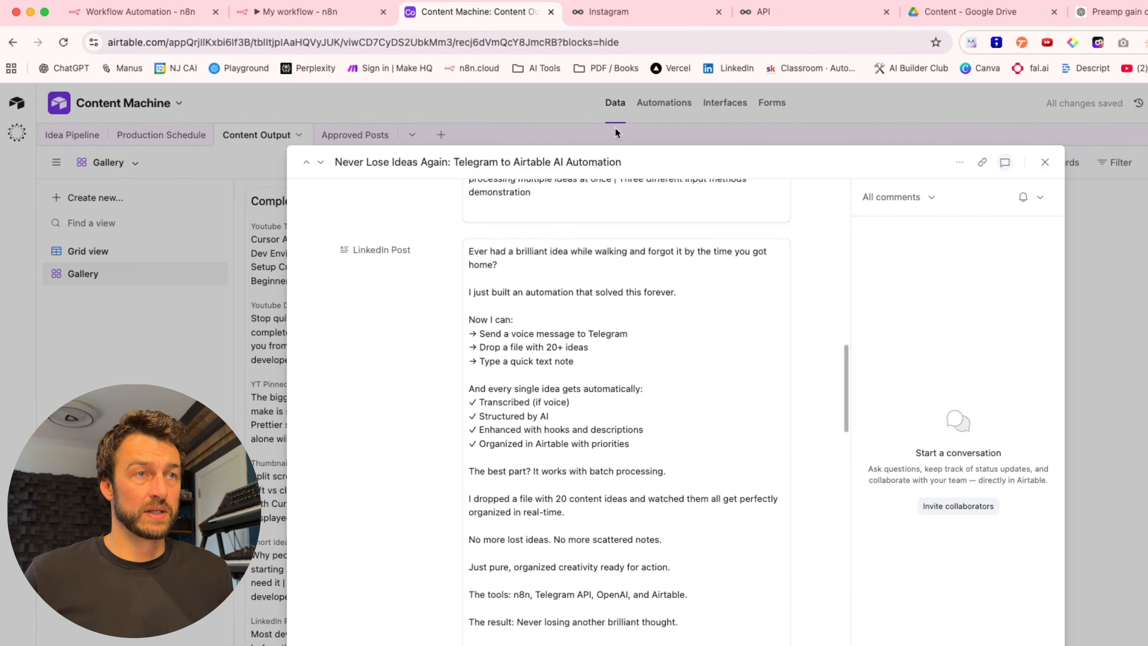
Examine the full LinkedIn Post text of the "Never Lose Ideas Again" record, down to its Send LinkedIn checkbox.
left_click(615, 345)
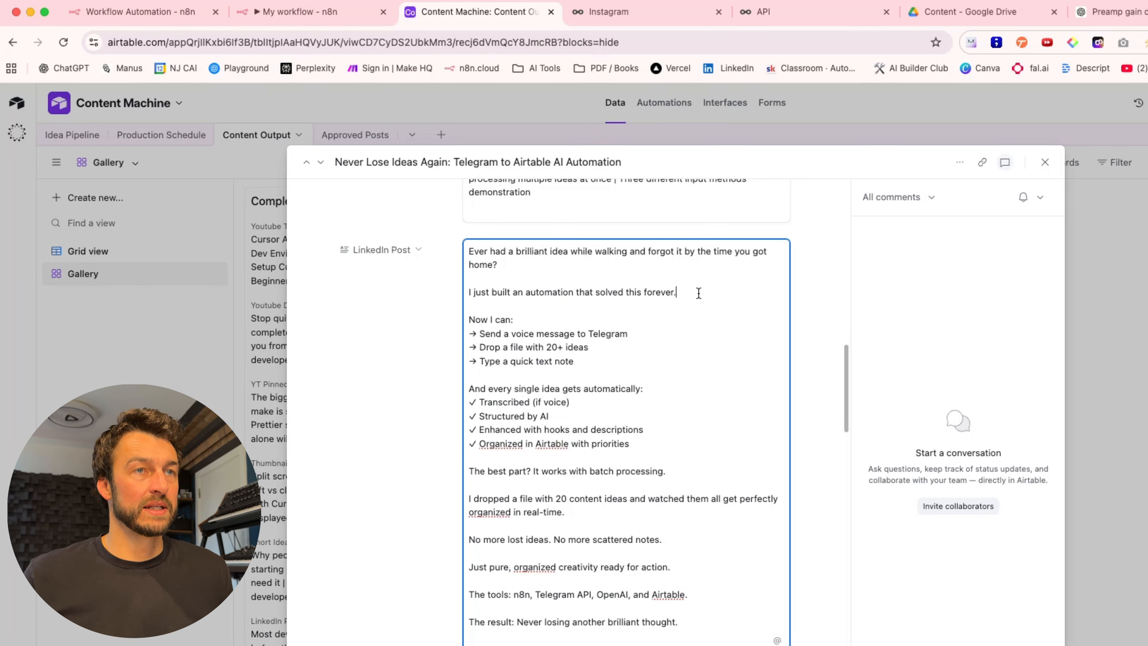
scroll(582, 345, "down", 3)
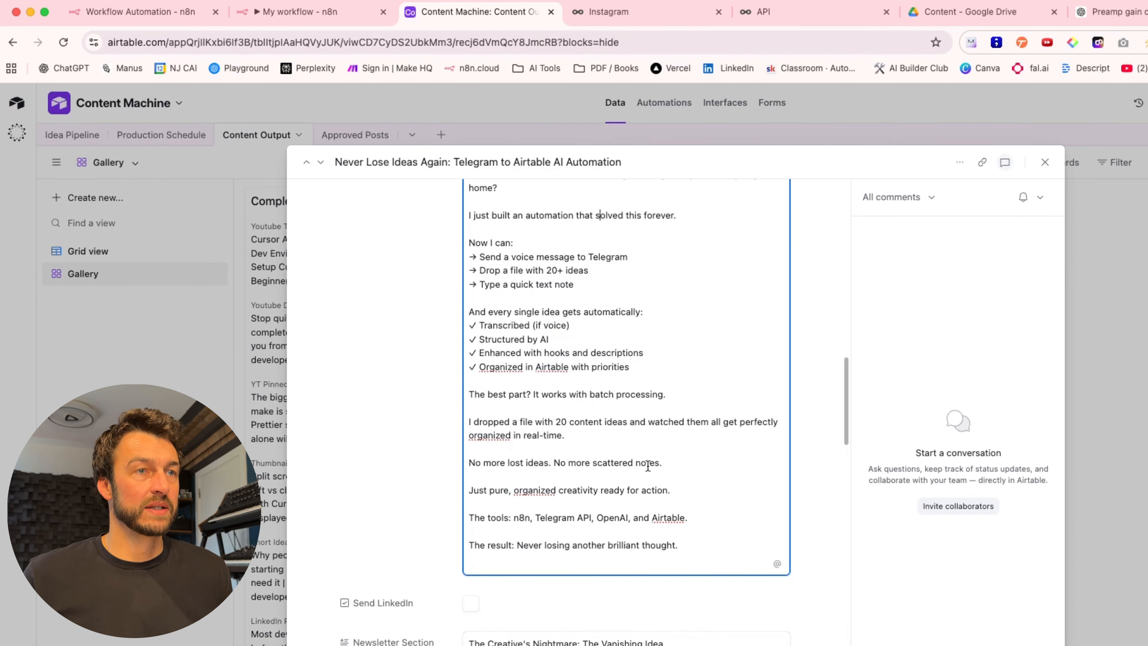
scroll(648, 465, "up", 3)
left_click(592, 368)
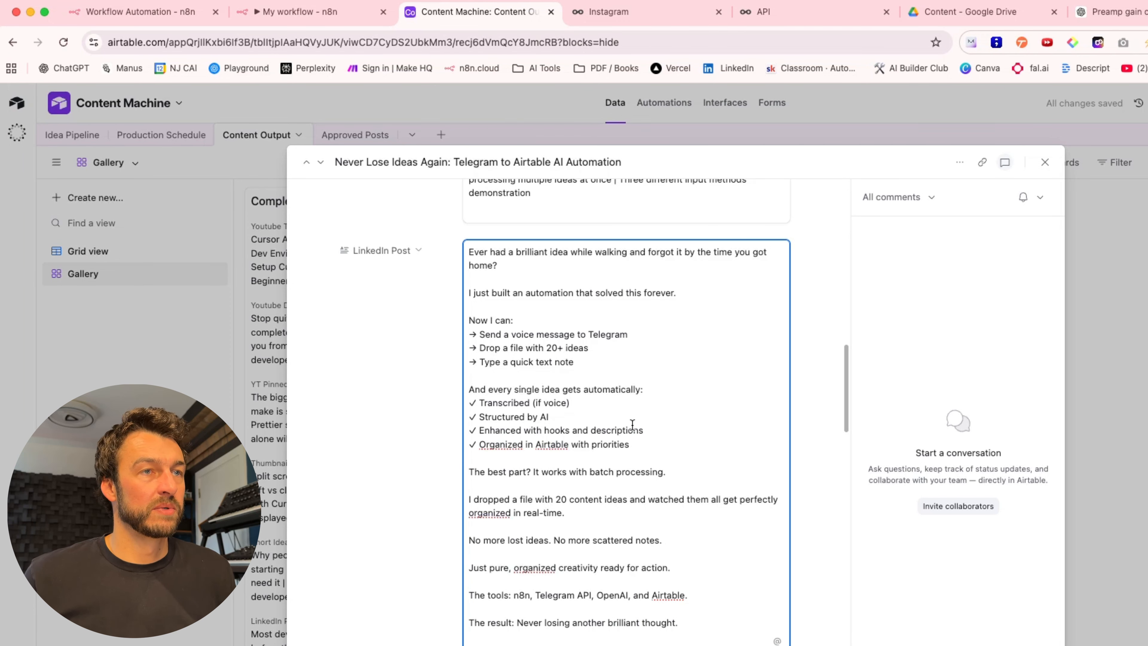
scroll(633, 425, "down", 5)
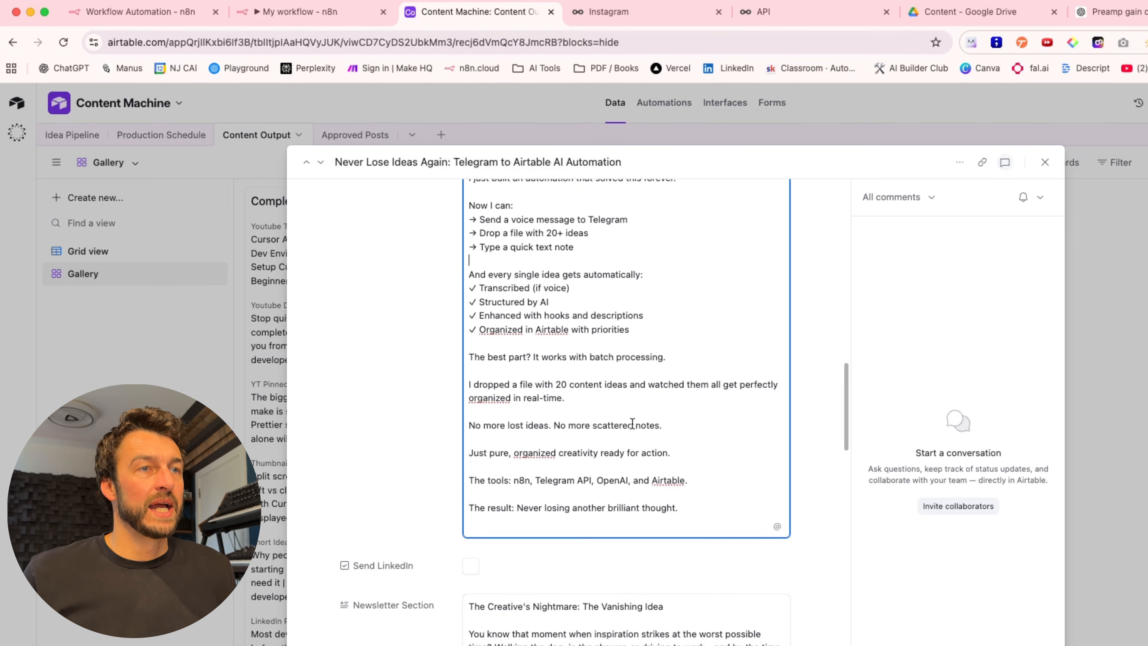
scroll(633, 423, "up", 2)
scroll(634, 422, "up", 1)
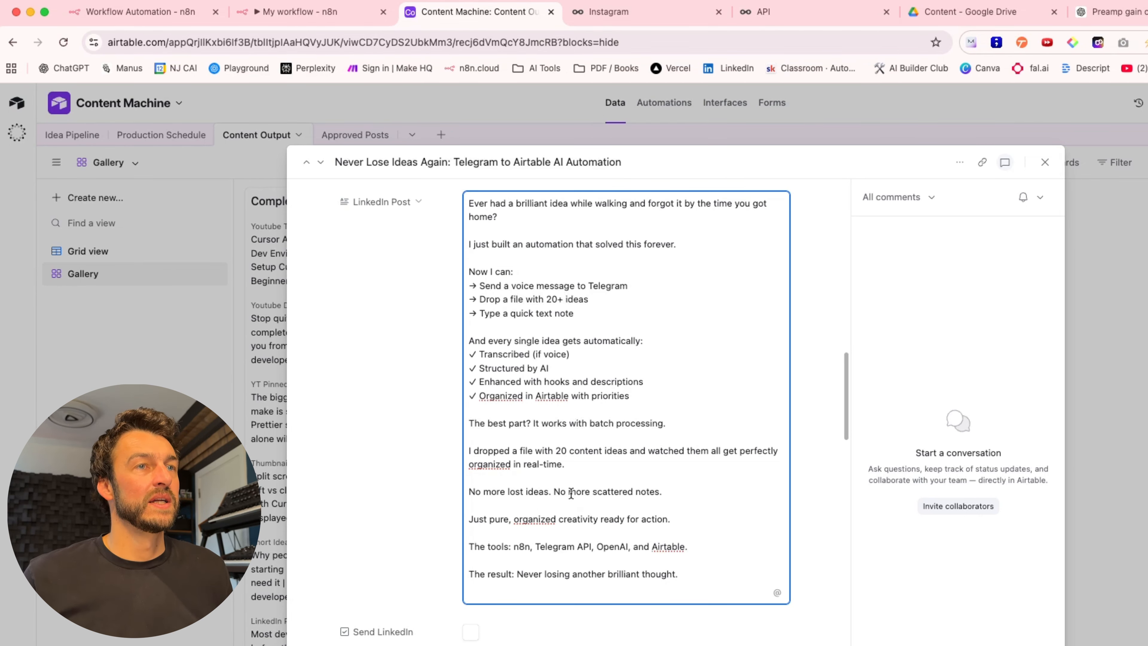
scroll(570, 493, "down", 3)
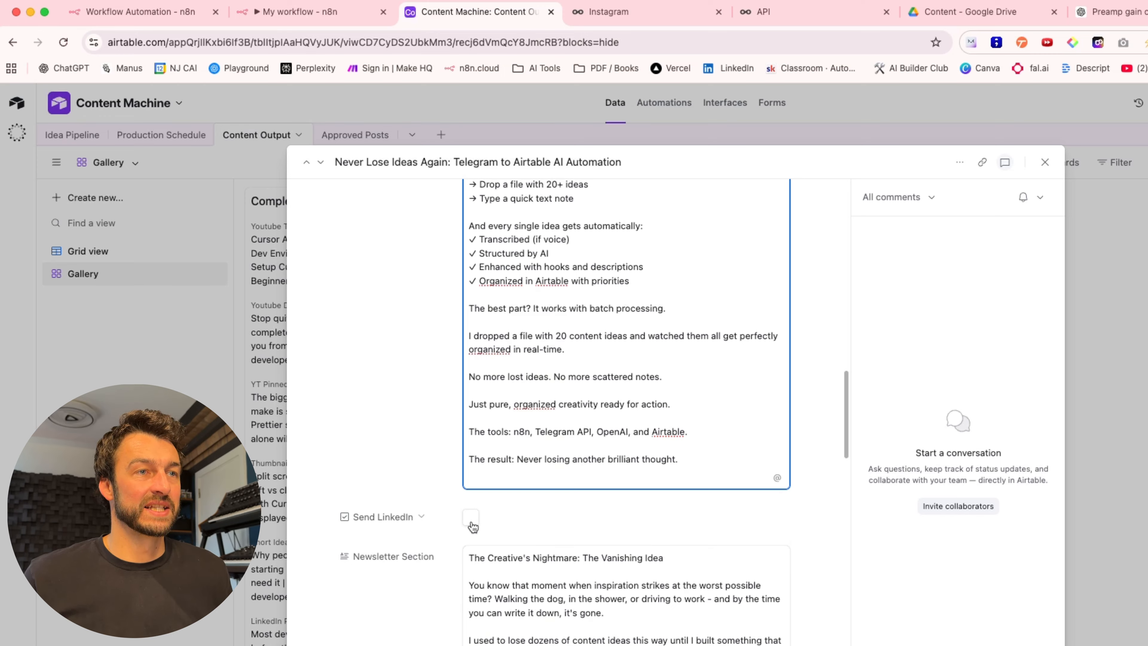
Mark Send LinkedIn and Send X for the "Never Lose Ideas Again" record and close it.
left_click(472, 520)
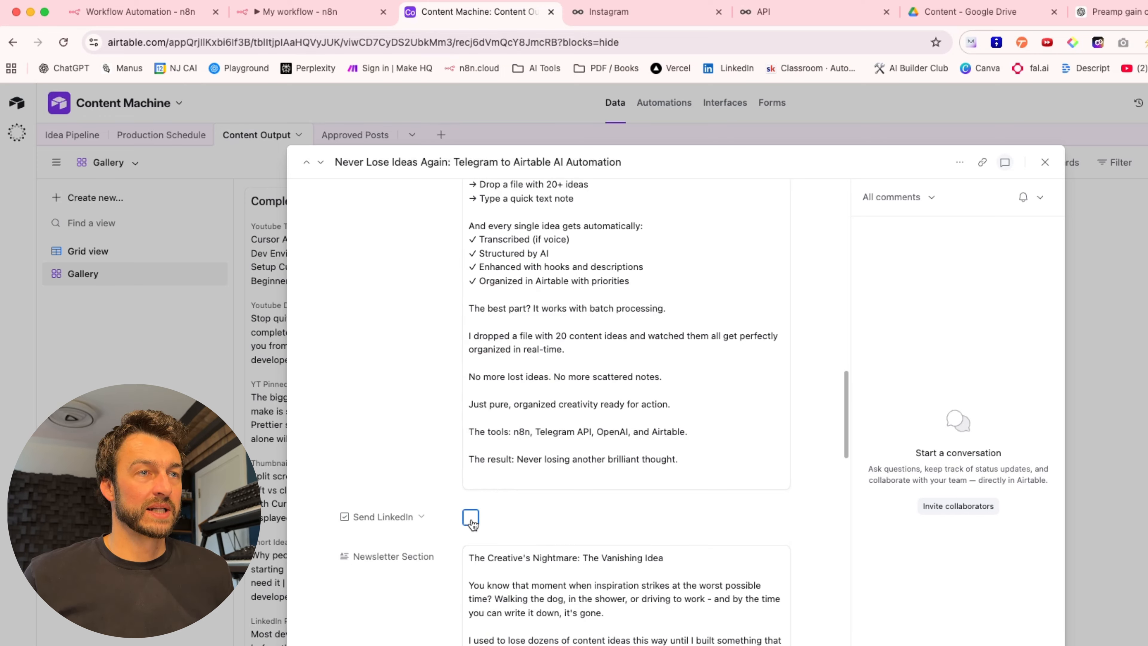
left_click(472, 524)
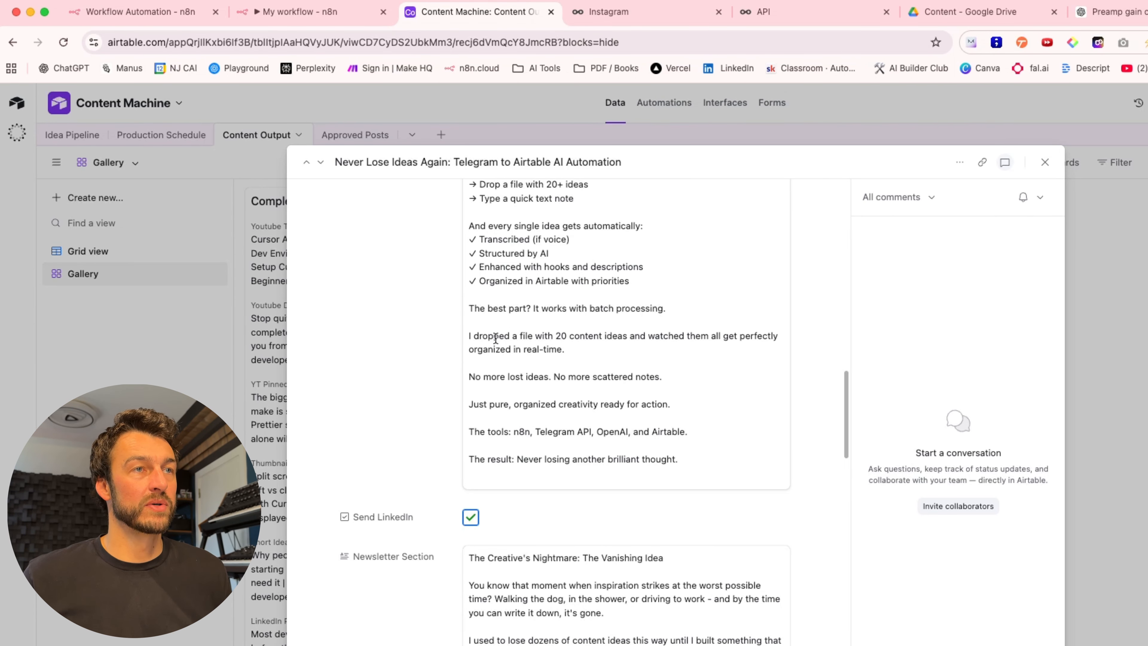
scroll(496, 338, "down", 6)
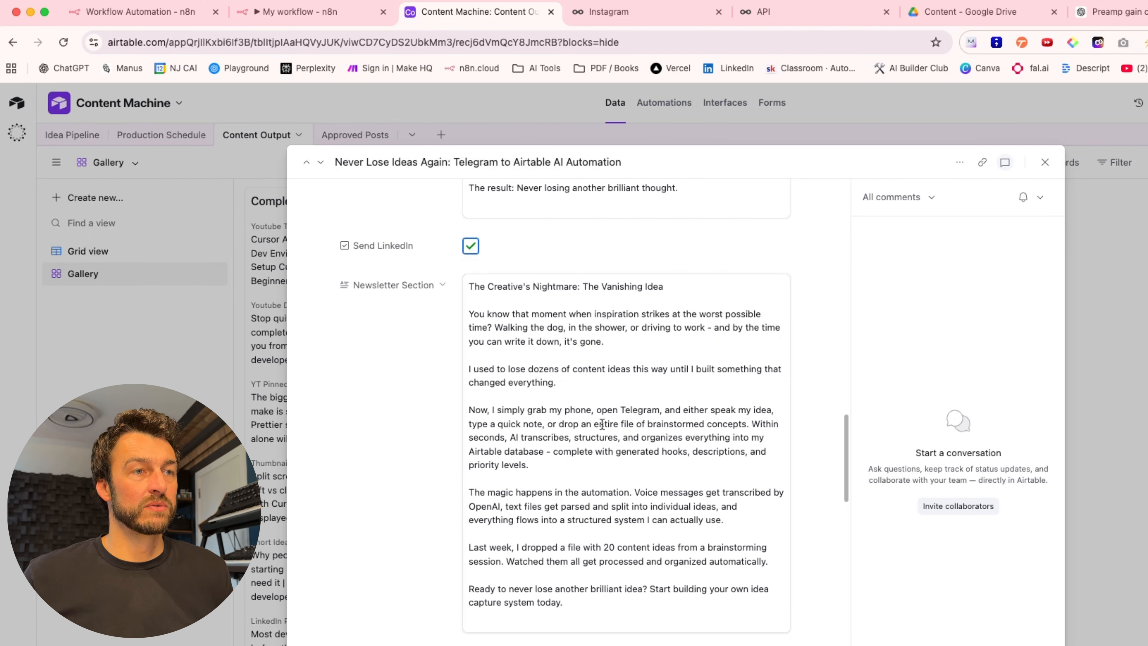
scroll(602, 424, "down", 7)
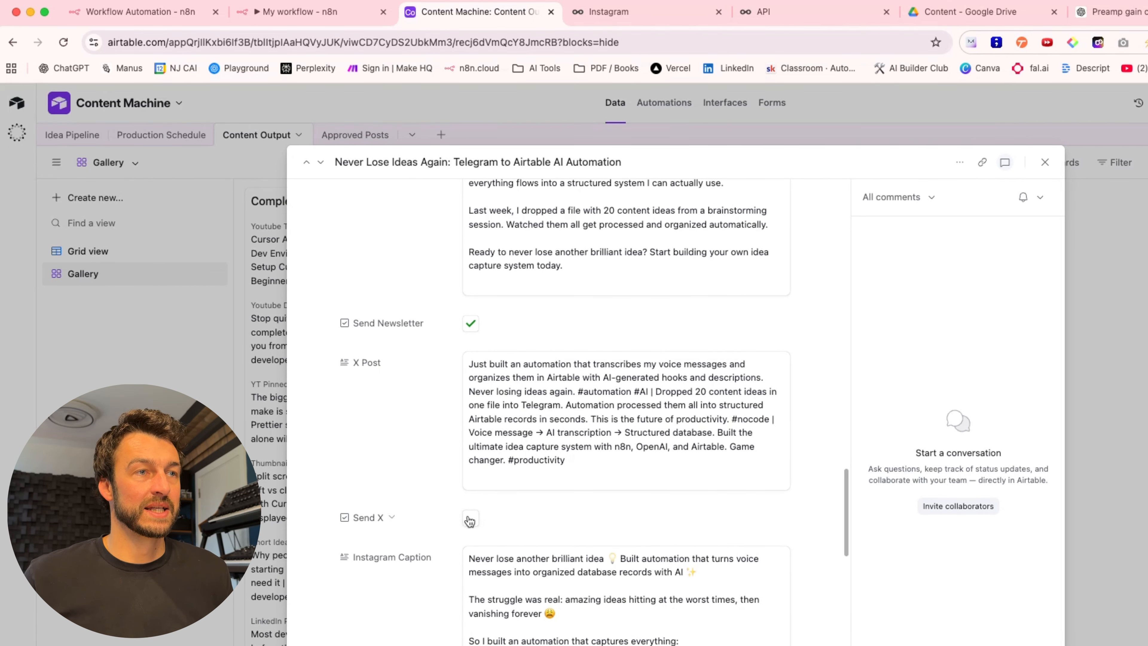
left_click(469, 521)
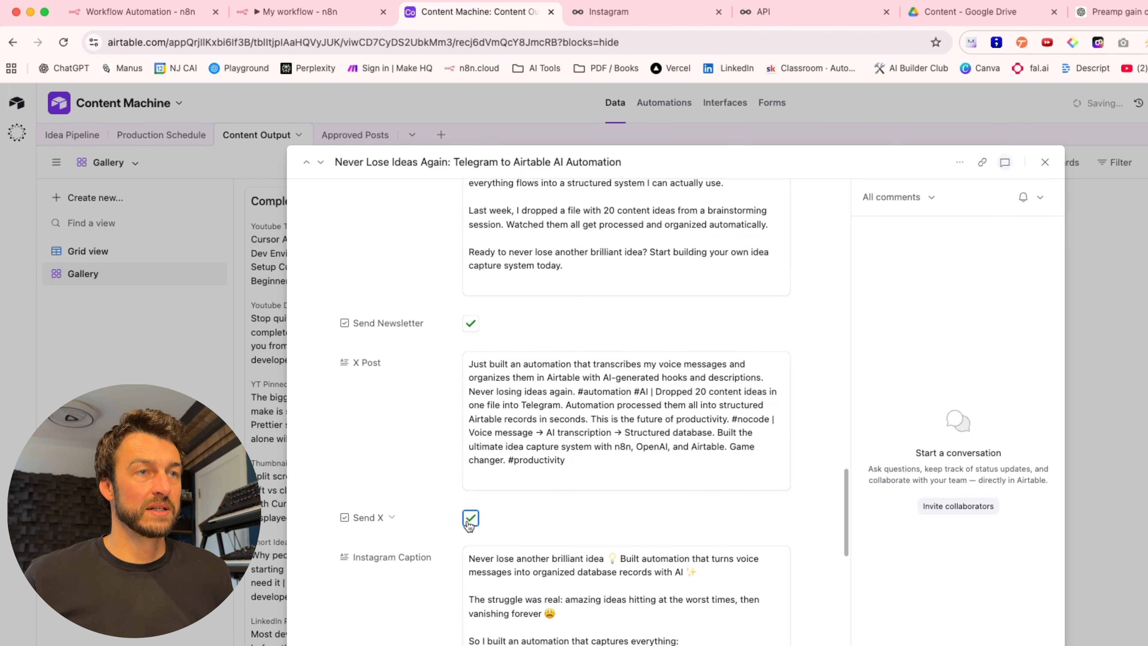
key("Escape")
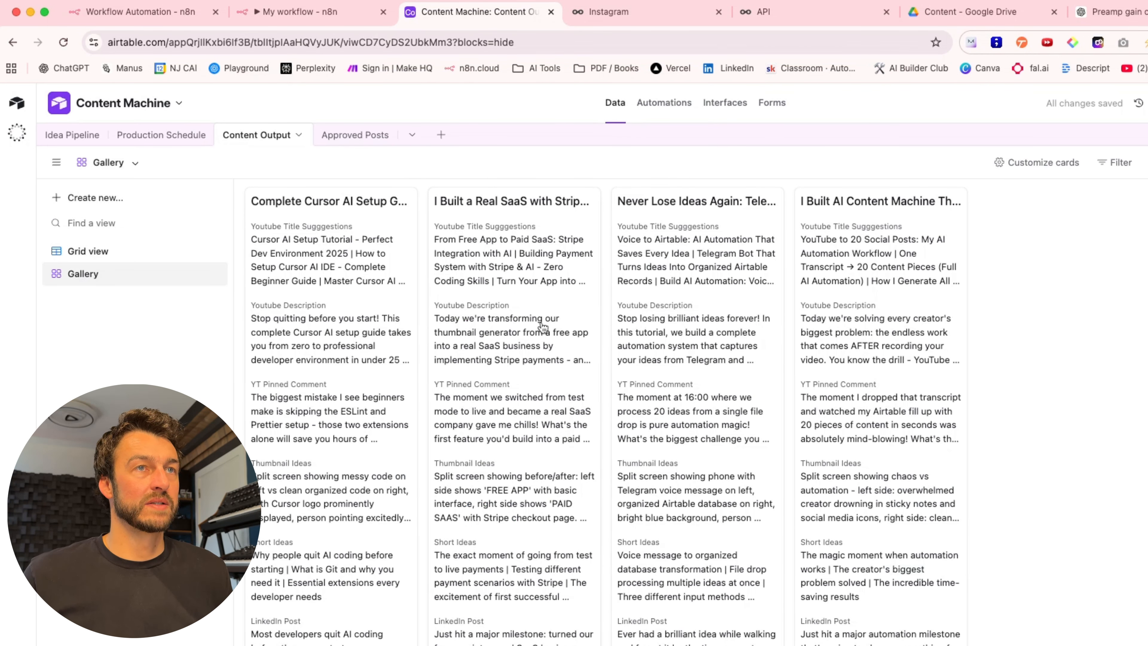
Inspect the "Output to Approved Posts LinkedIn" automation's Send LinkedIn condition and the field mapping of its Create record action.
left_click(660, 104)
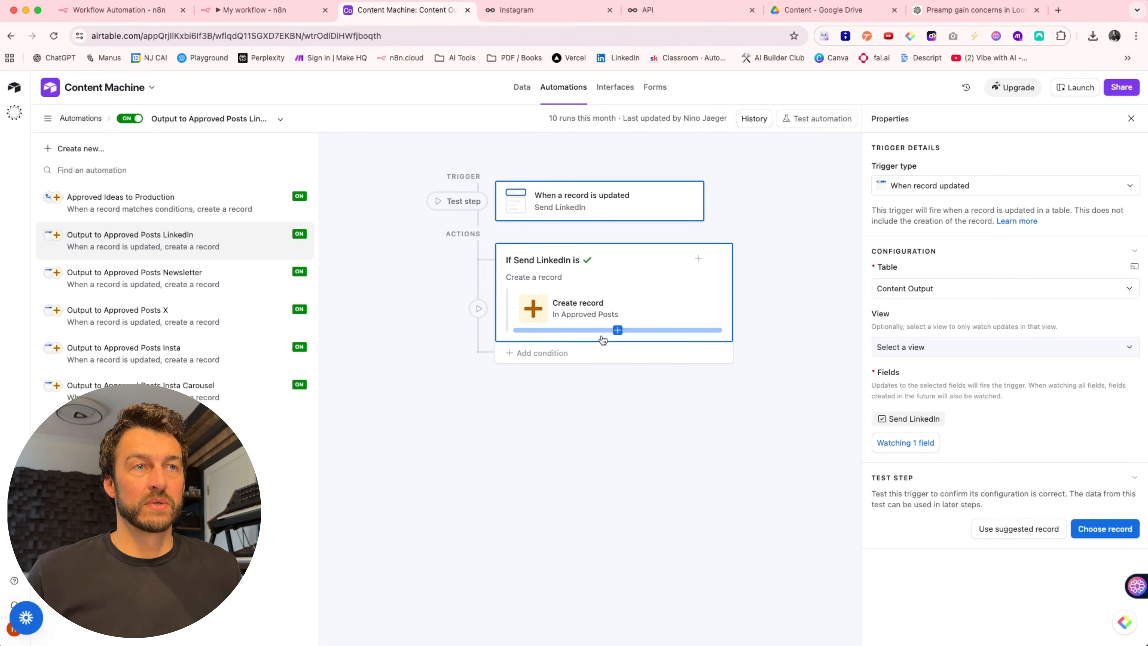
left_click(561, 263)
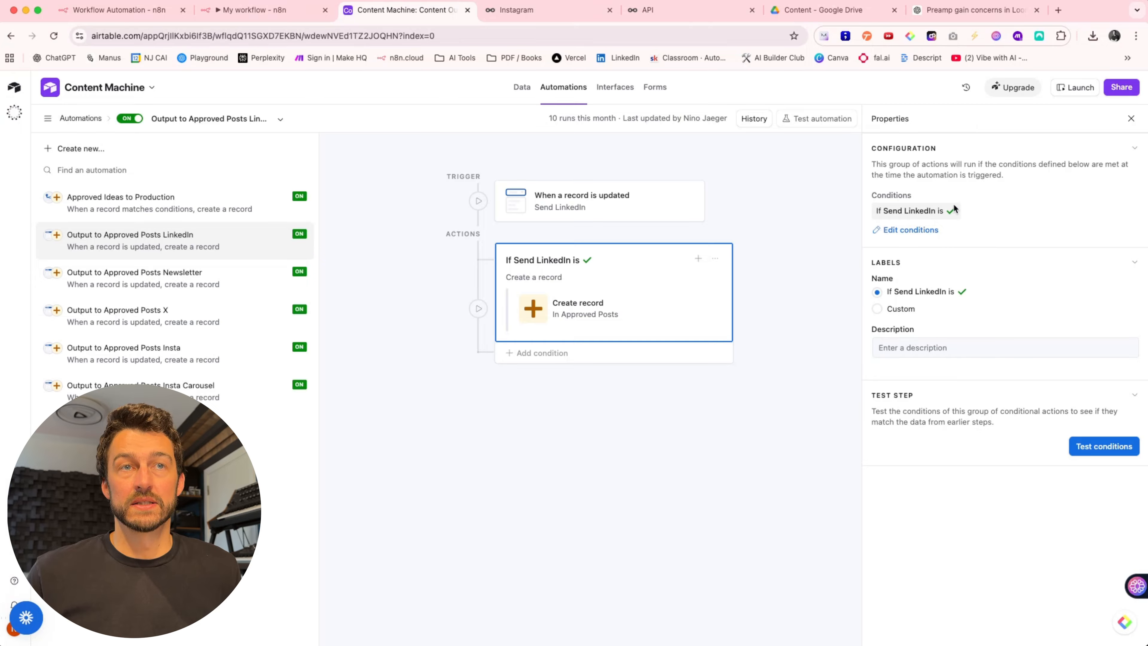
left_click(920, 230)
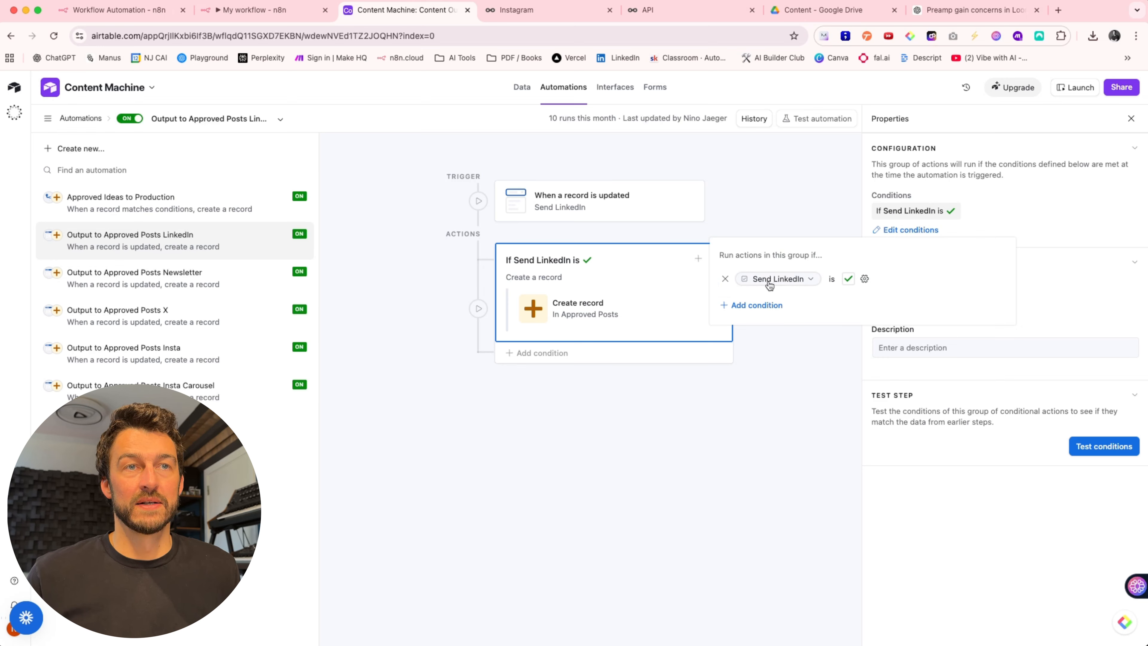
left_click(722, 431)
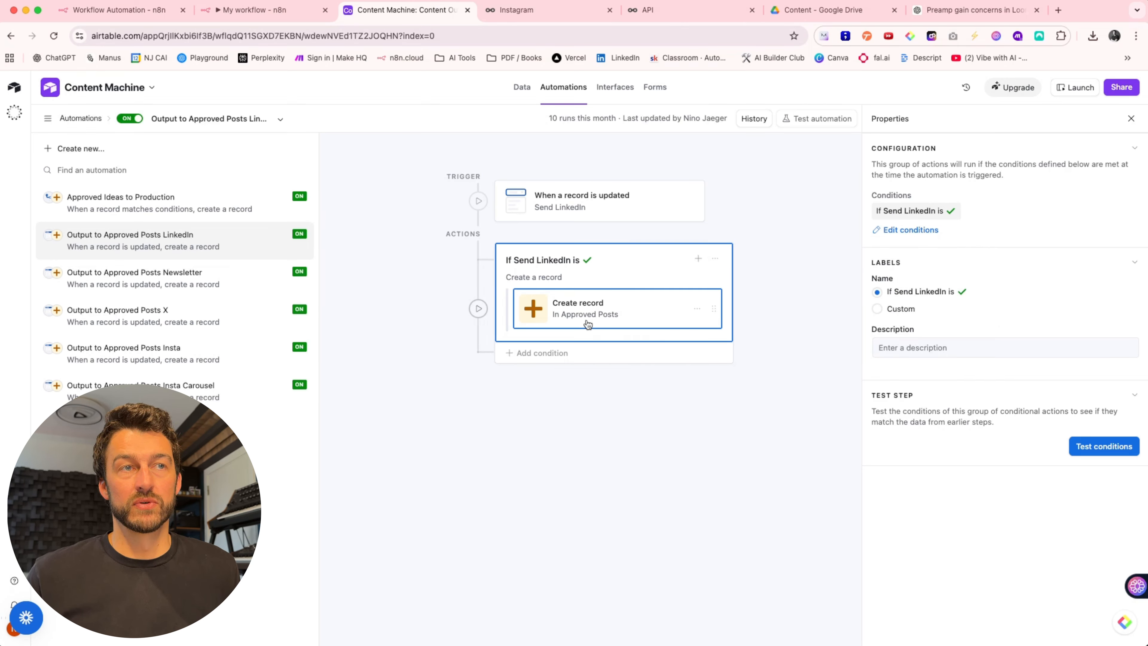
left_click(606, 316)
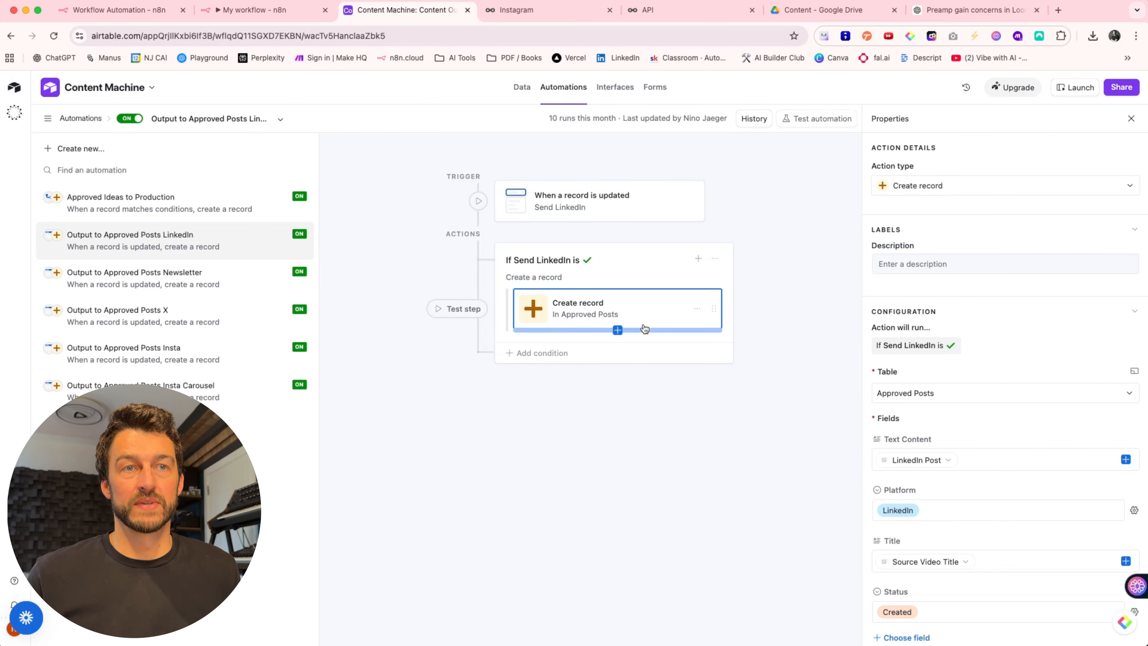
scroll(989, 335, "down", 5)
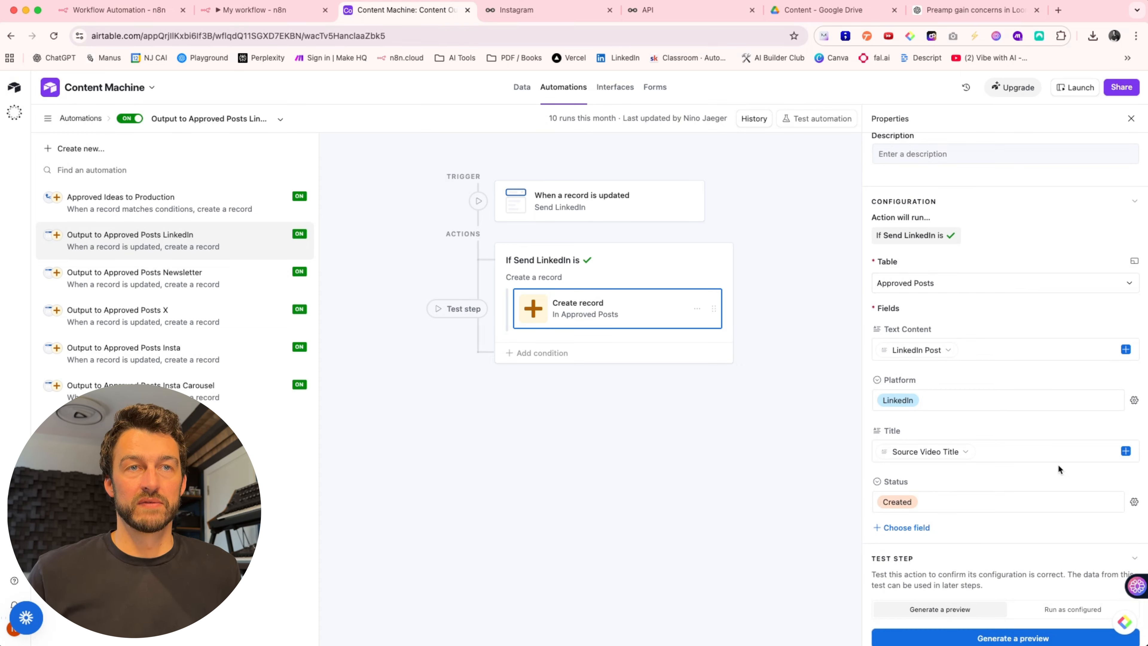
scroll(1000, 352, "down", 1)
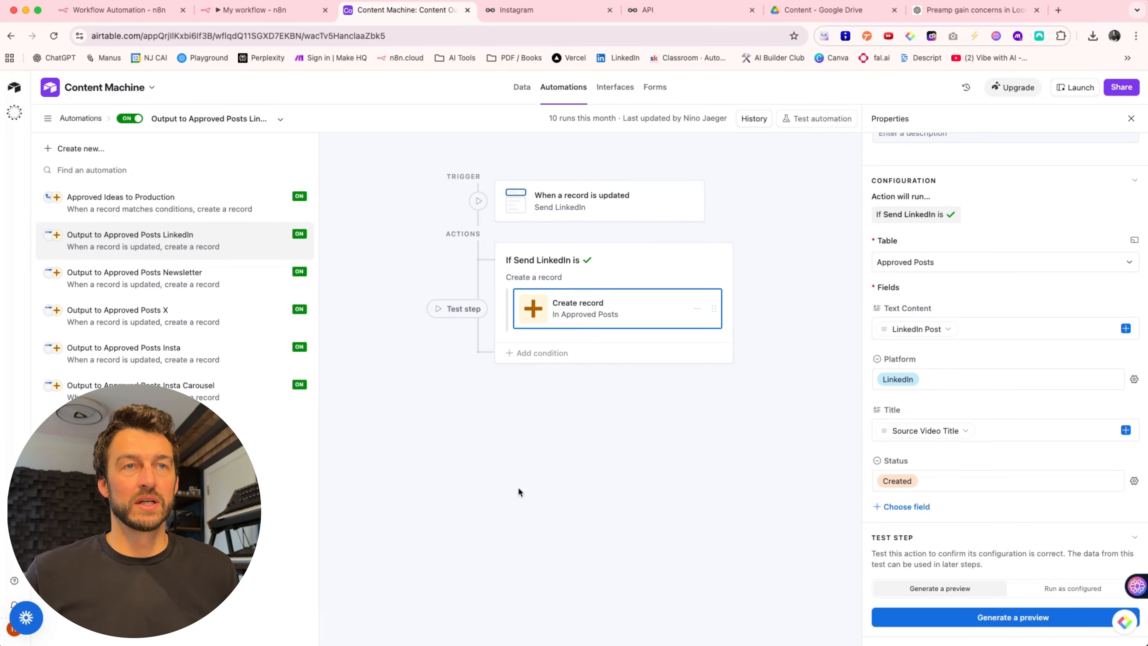
Open the Approved Posts table and read the full Text Content of the first LinkedIn post.
left_click(515, 94)
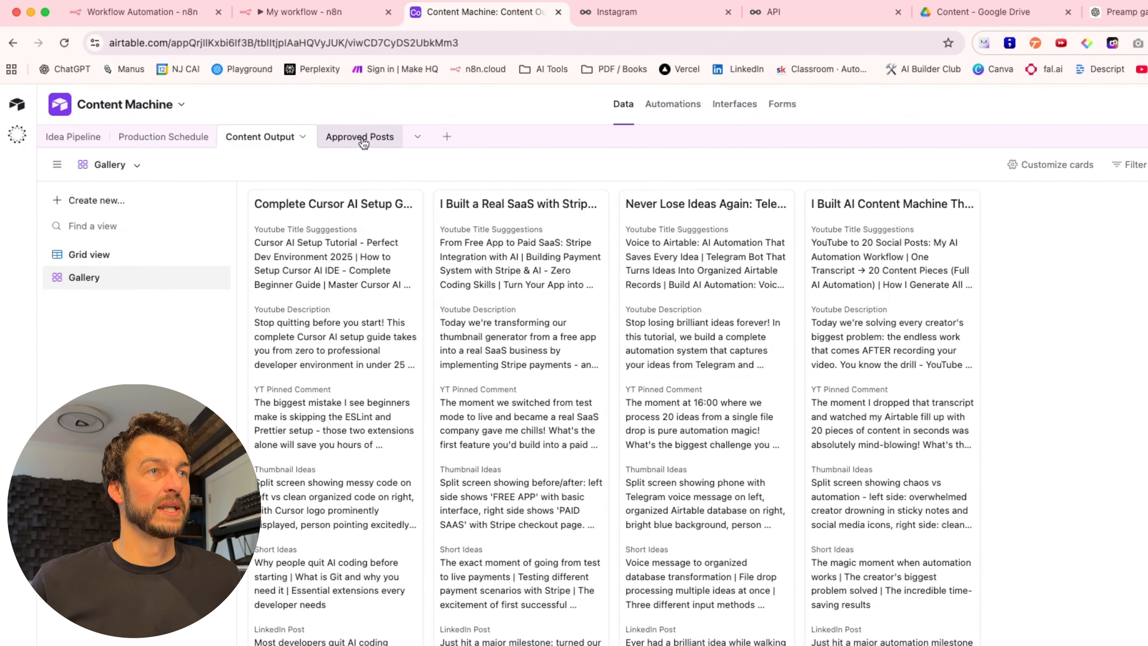
left_click(354, 144)
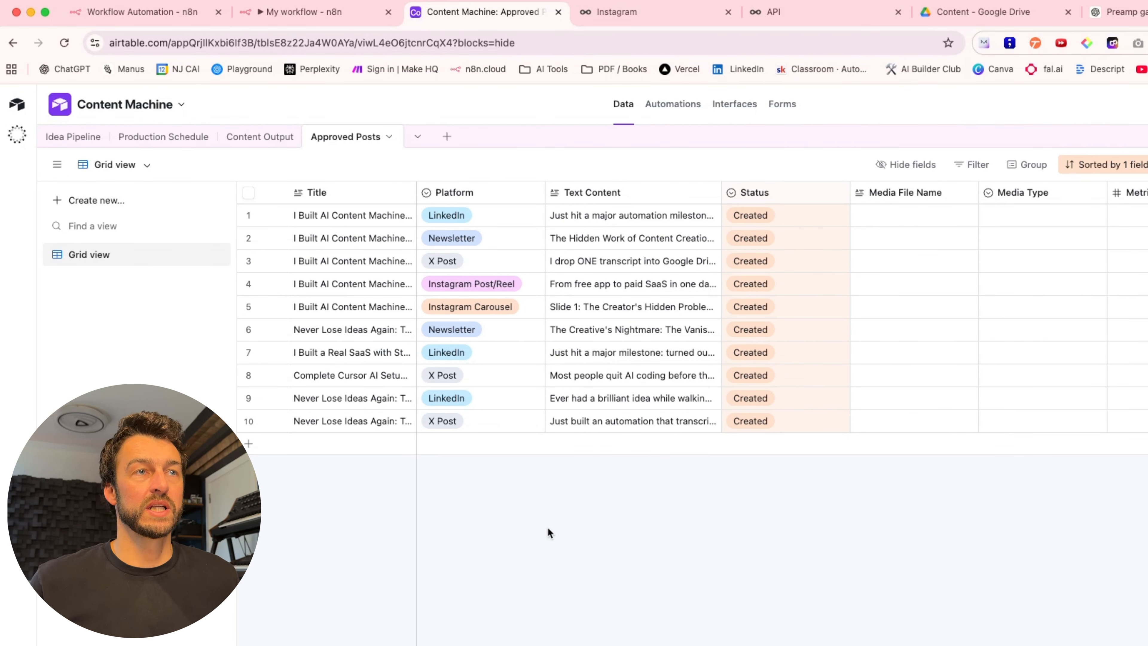
left_click(664, 216)
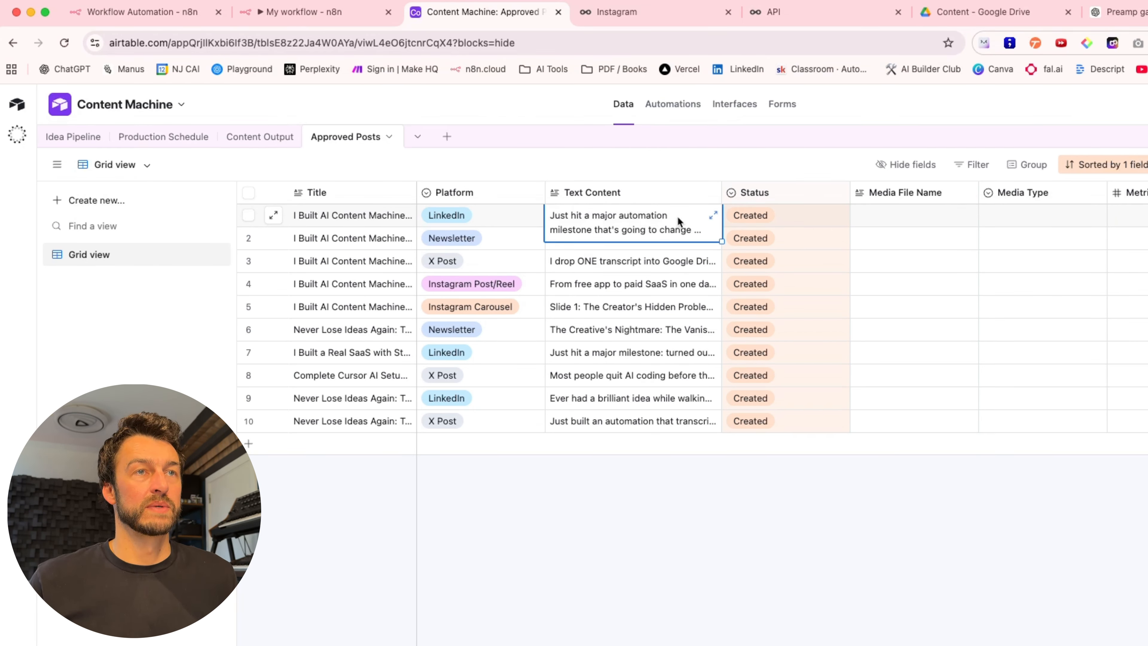
left_click(708, 219)
scroll(824, 313, "down", 10)
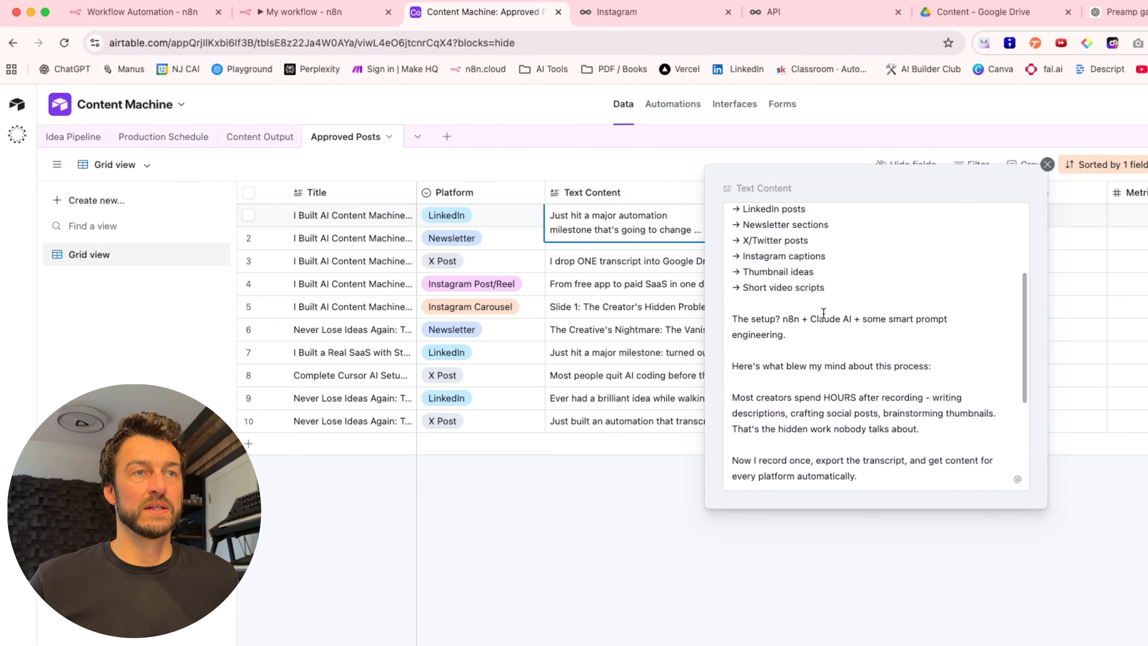
scroll(823, 313, "down", 3)
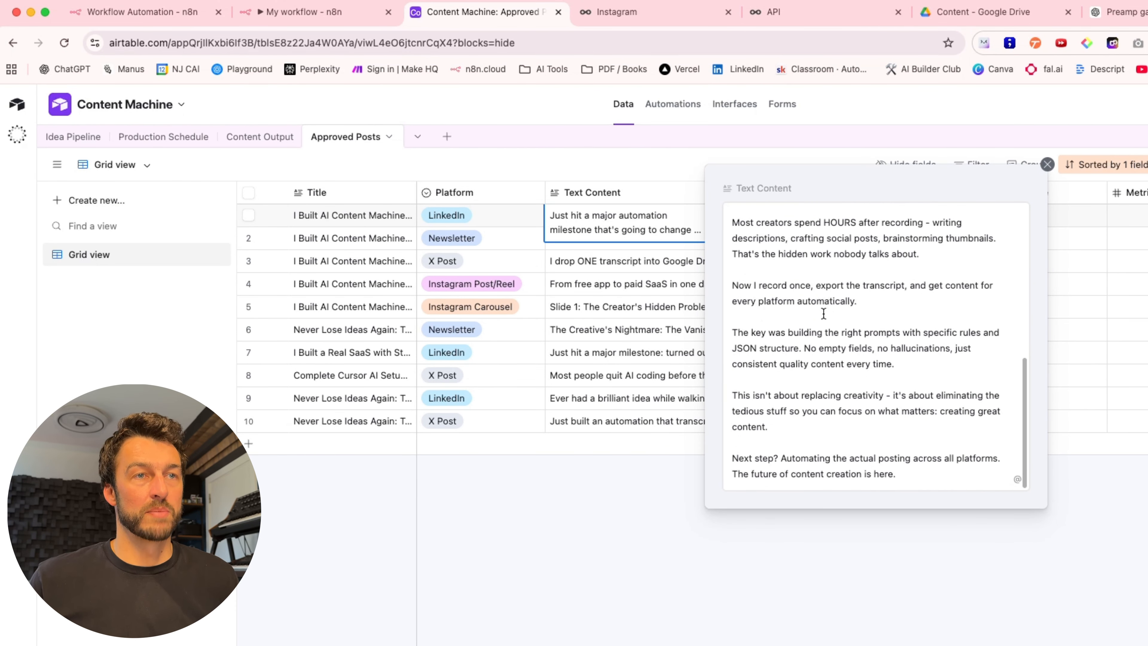
scroll(824, 313, "up", 12)
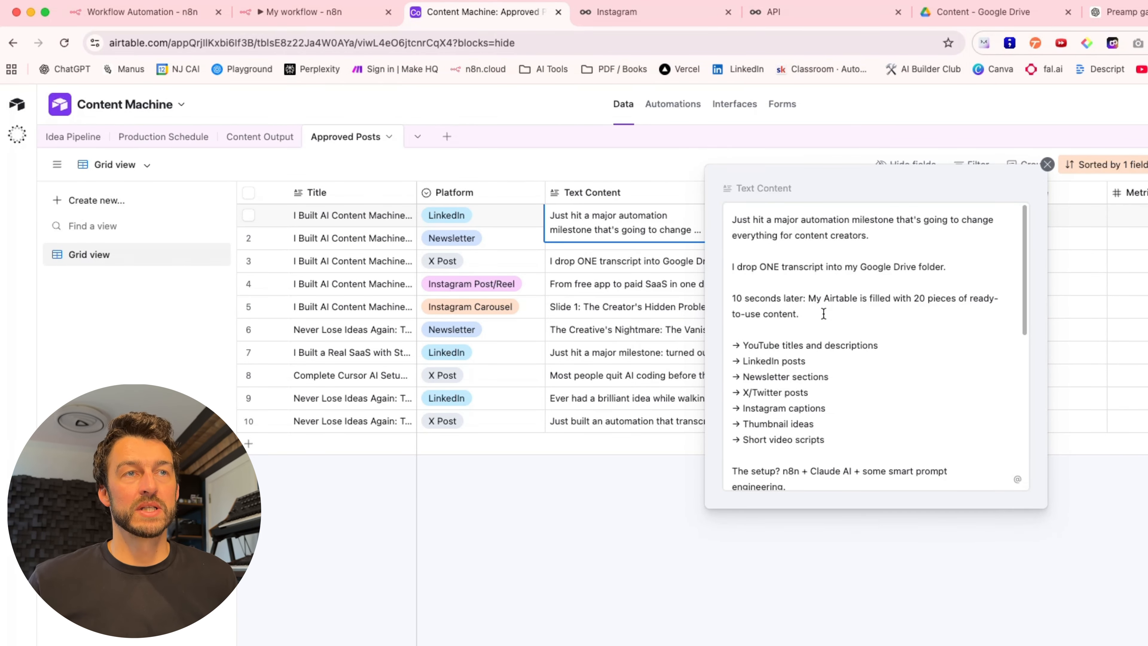
left_click(451, 541)
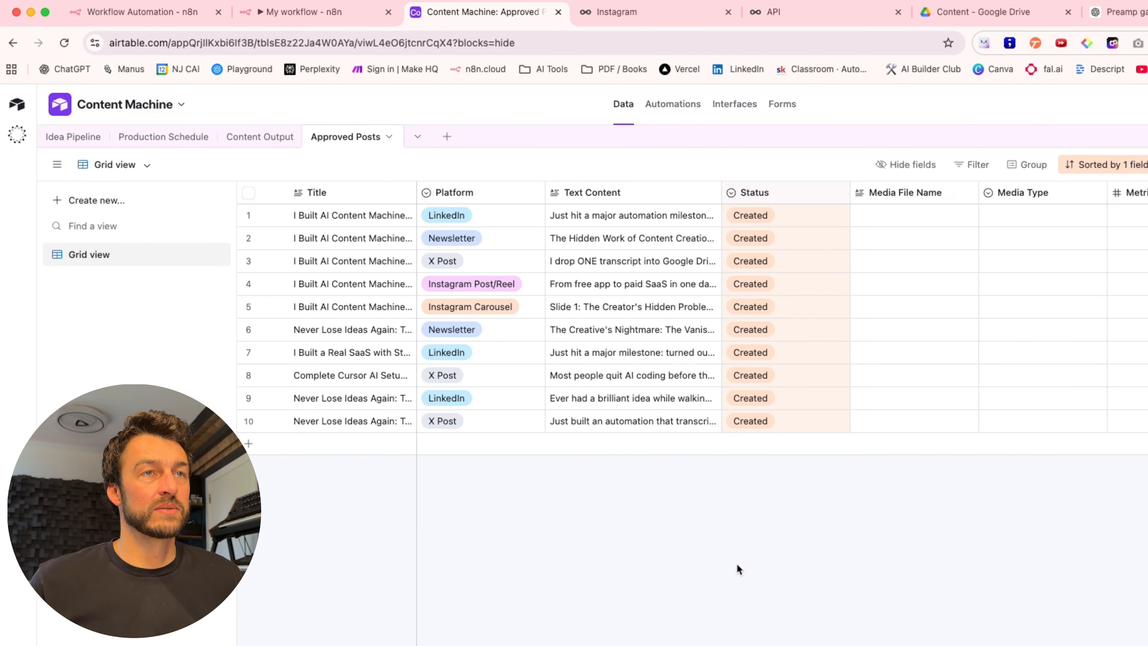
Set the Status of the first LinkedIn post in Approved Posts to Approved.
left_click(752, 216)
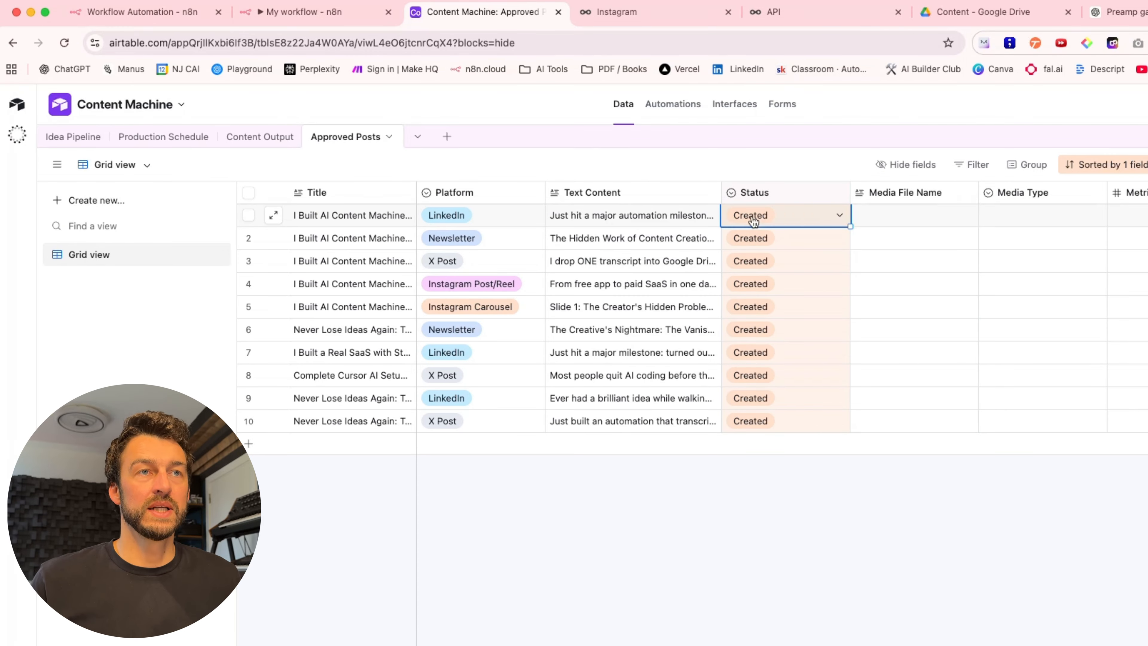
left_click(771, 215)
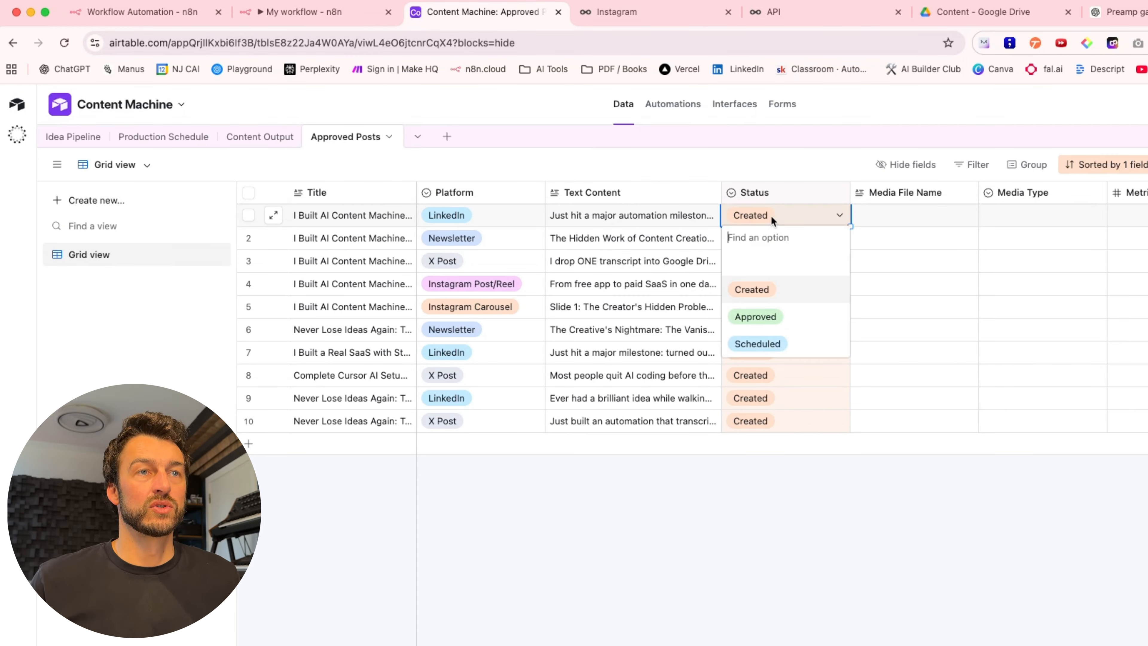
left_click(783, 328)
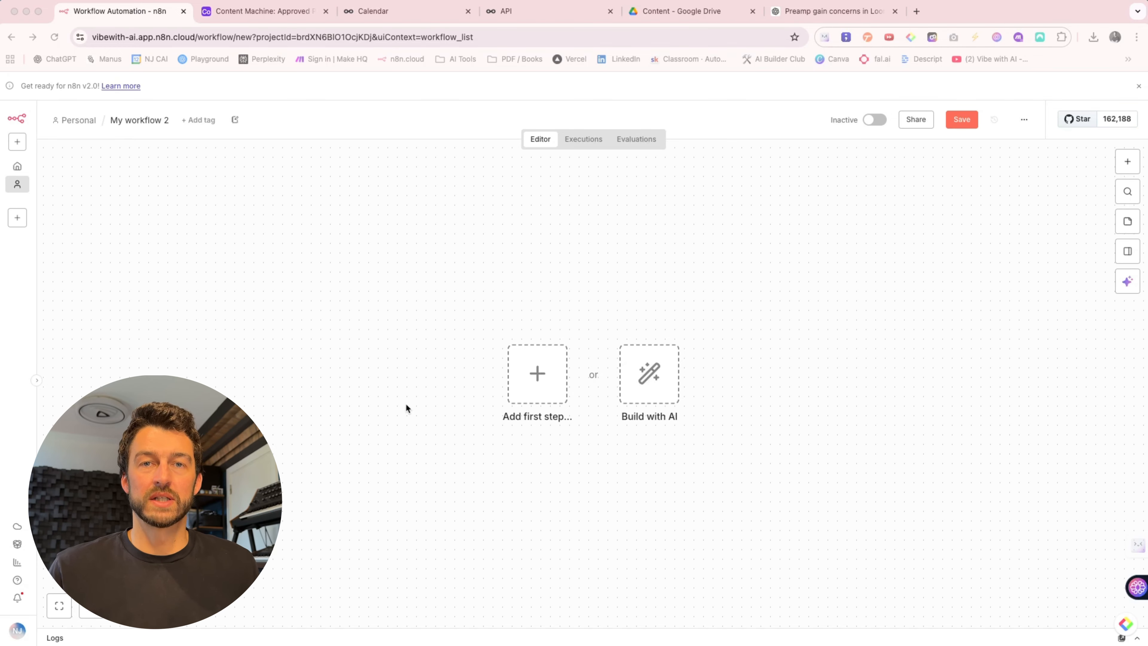
In the new n8n workflow, add a Schedule Trigger as the first node and choose its trigger interval.
left_click(537, 384)
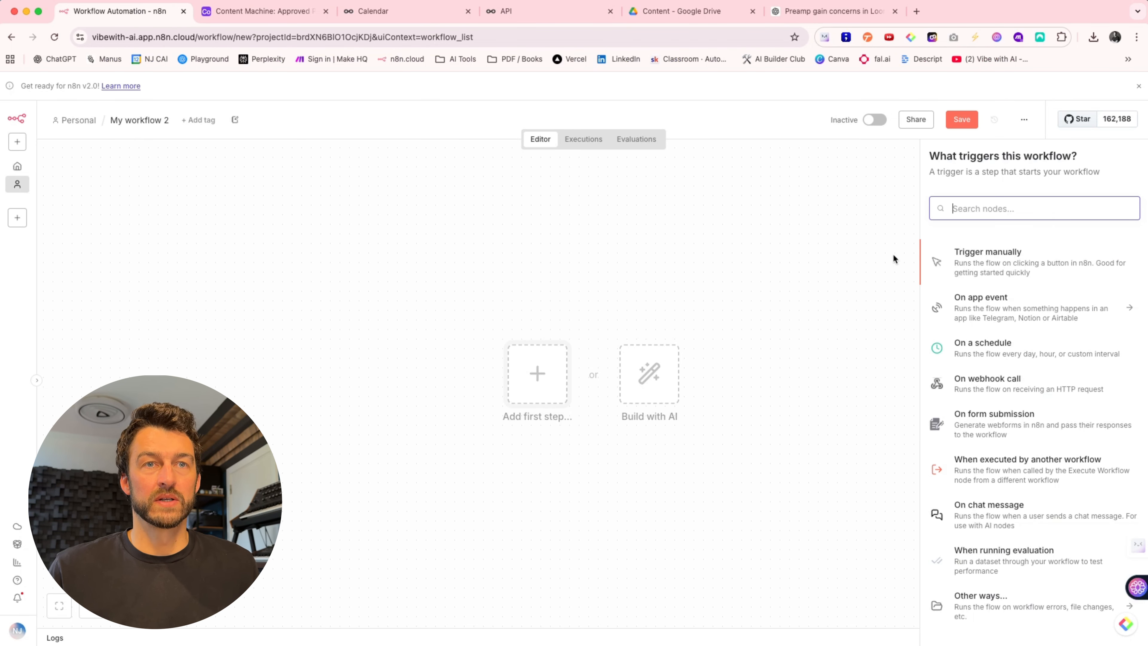
left_click(988, 352)
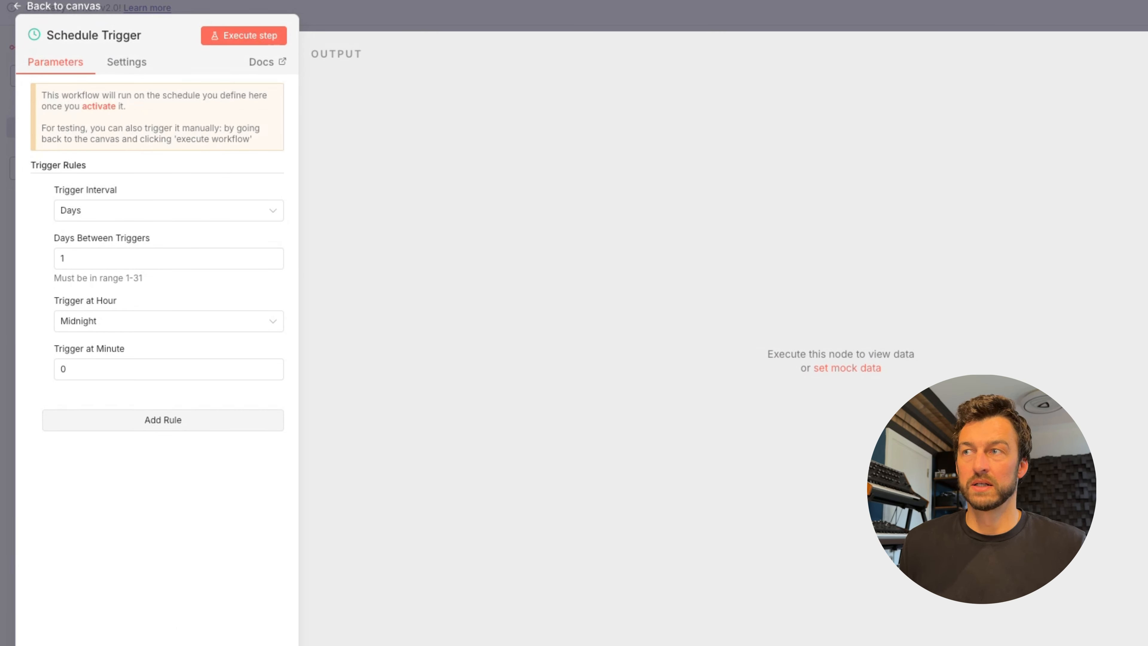
left_click(116, 212)
left_click(122, 272)
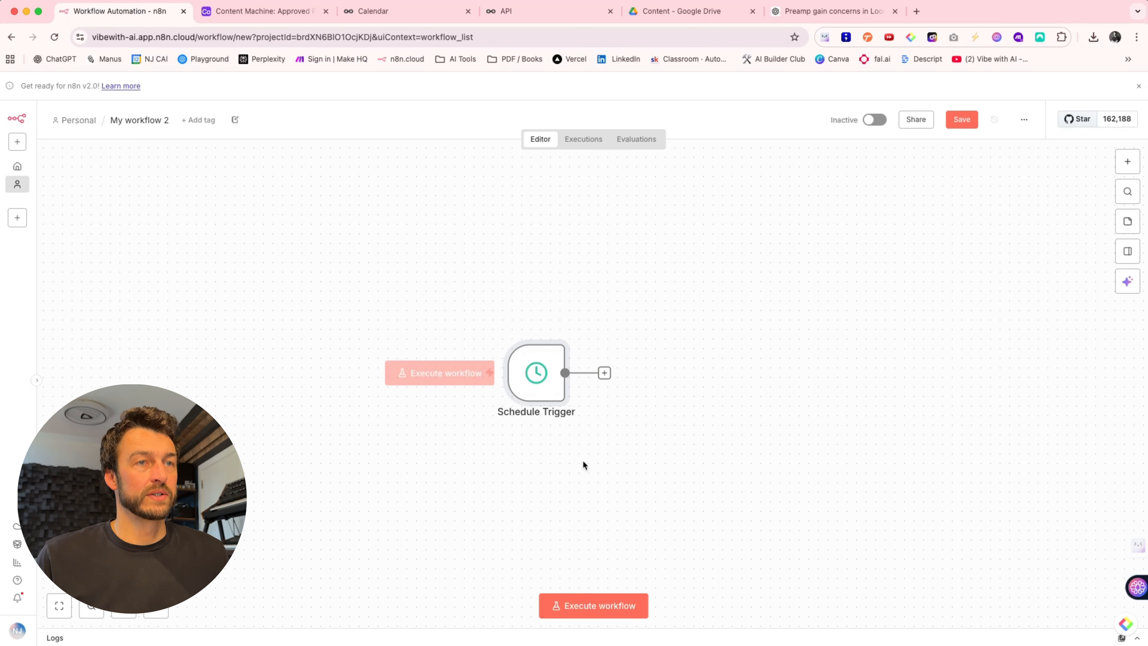
Add an Airtable node with the Search records action after the Schedule Trigger.
left_click(606, 373)
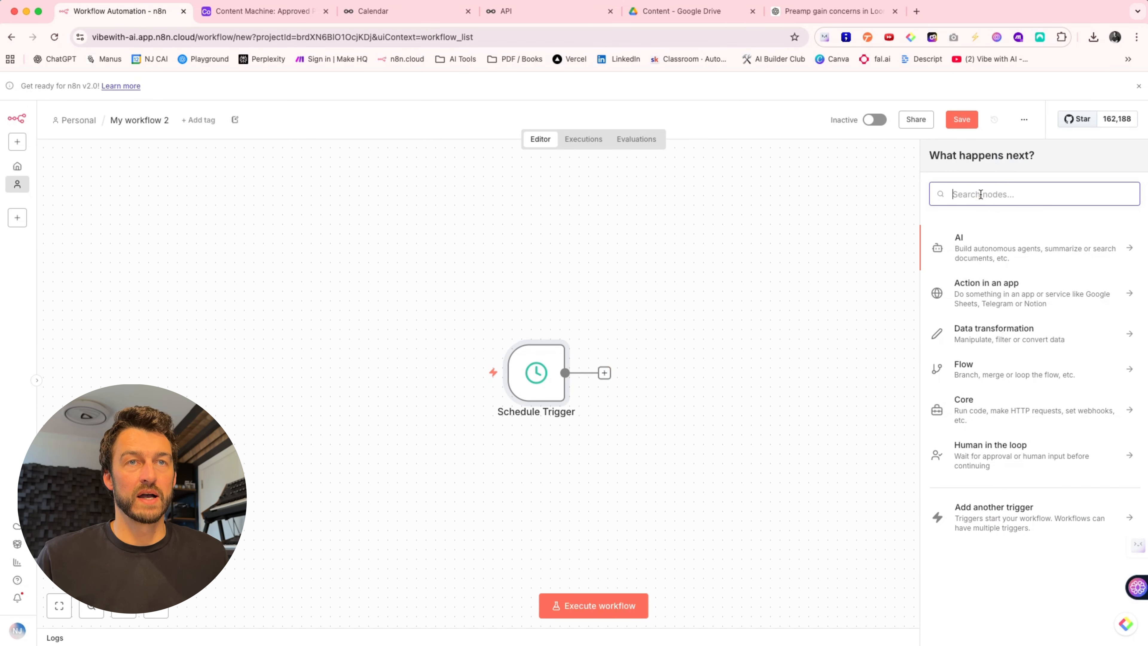
type("airtable")
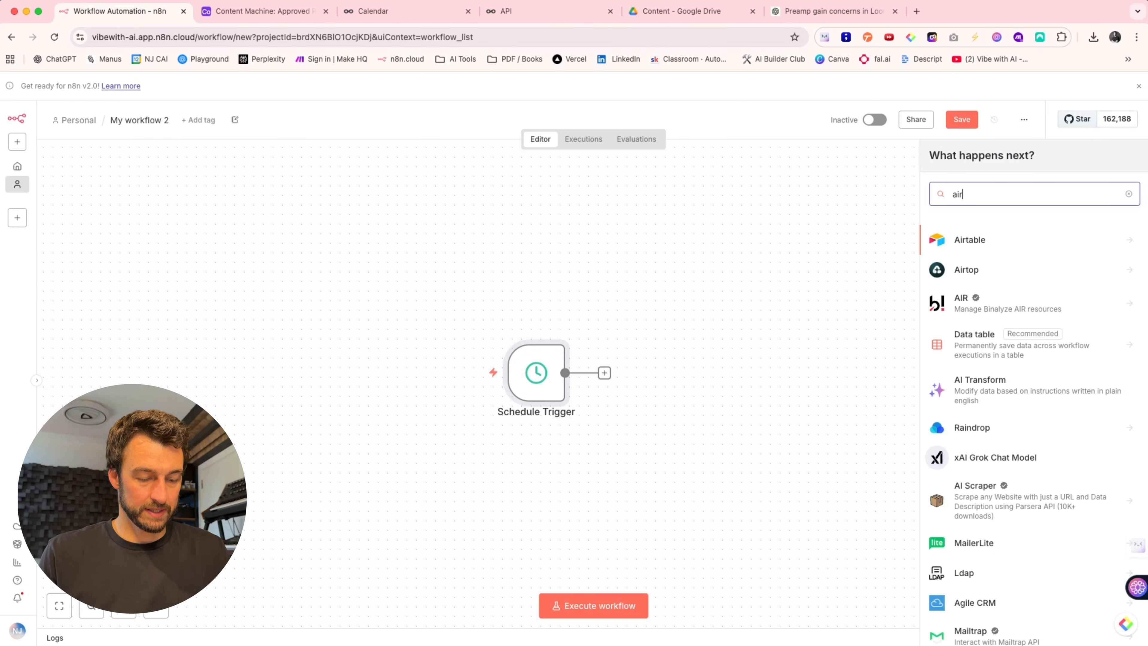
left_click(1012, 245)
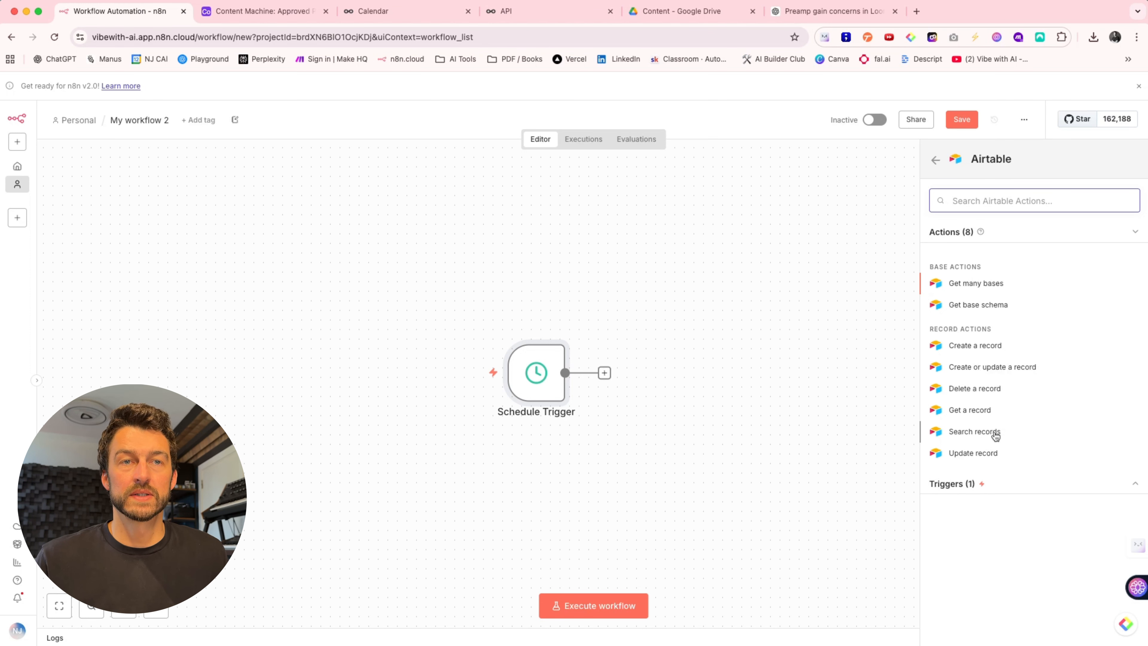
left_click(964, 438)
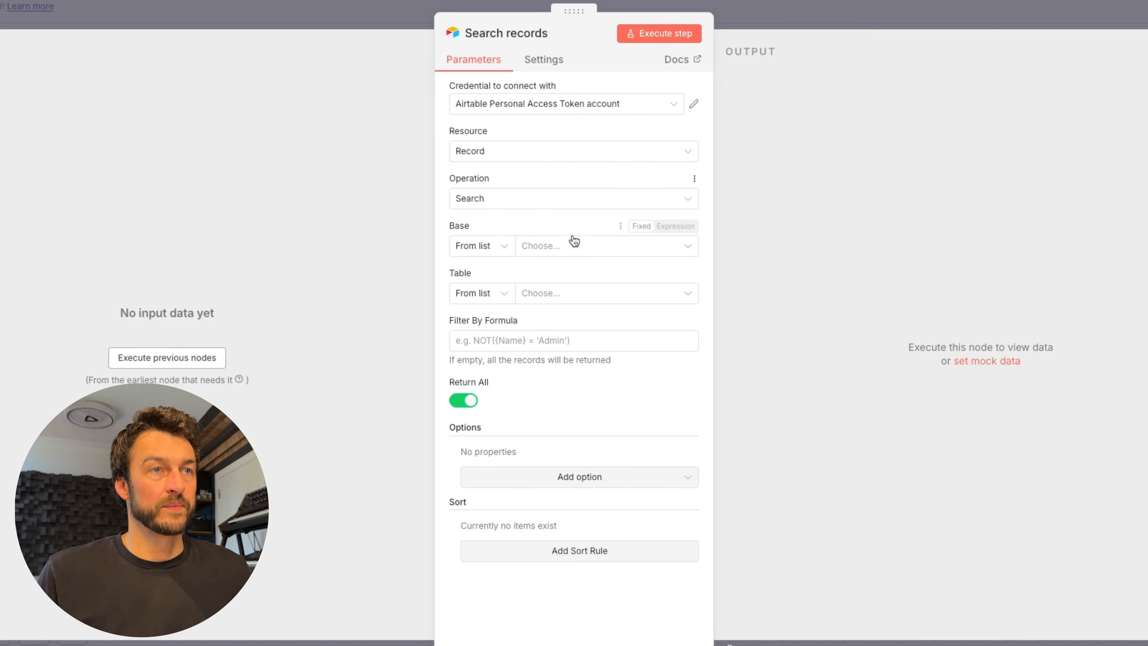
Set the search to the Content Machine base and Approved Posts table, filtered by the formula {Status} = 'Approved'.
left_click(584, 254)
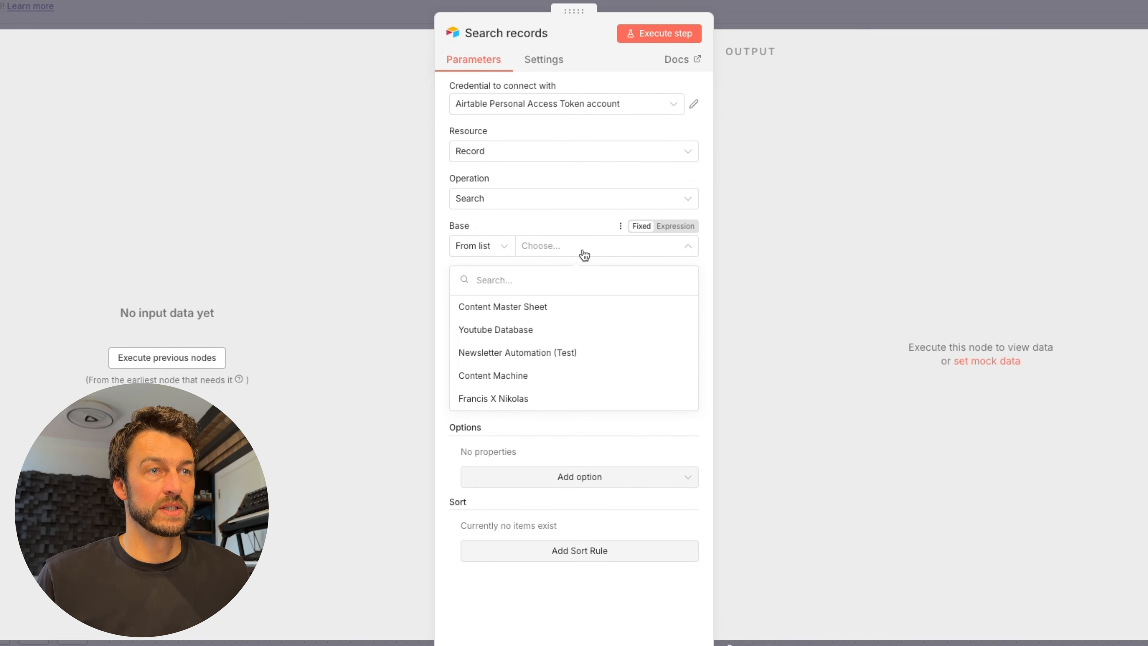
left_click(560, 376)
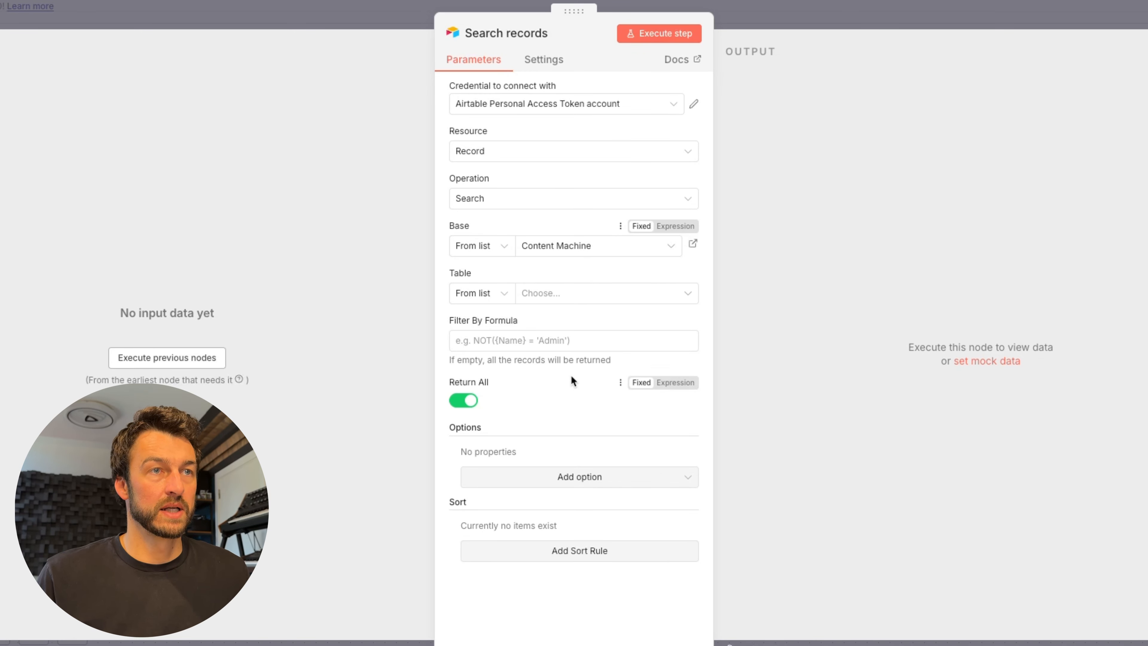
left_click(574, 299)
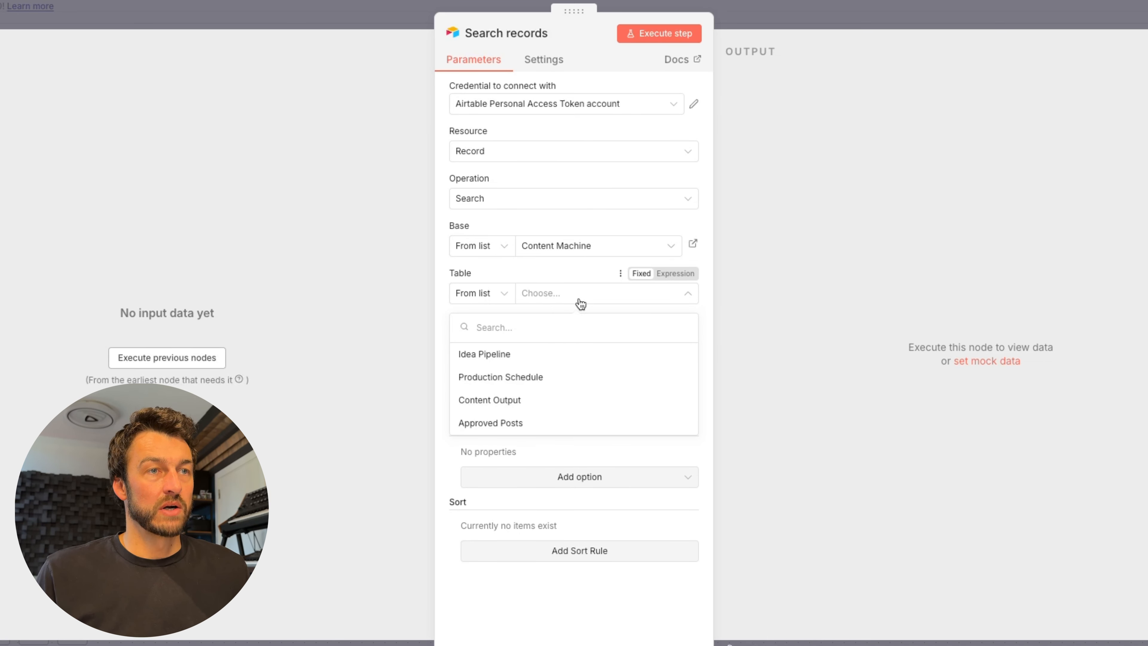
left_click(497, 425)
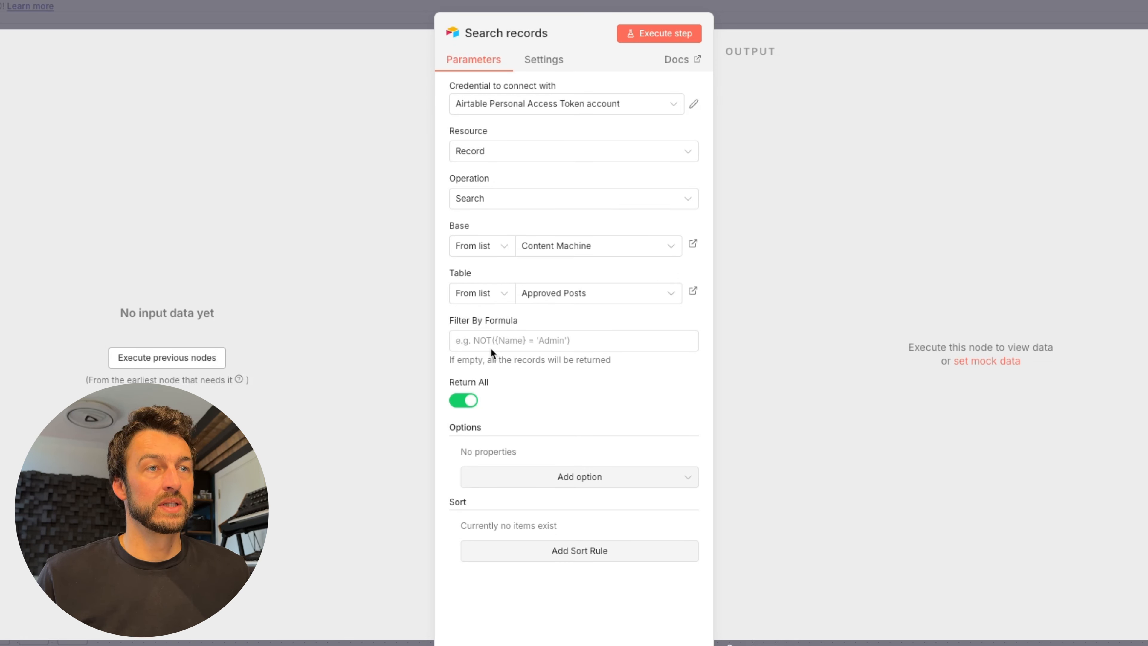
left_click(483, 339)
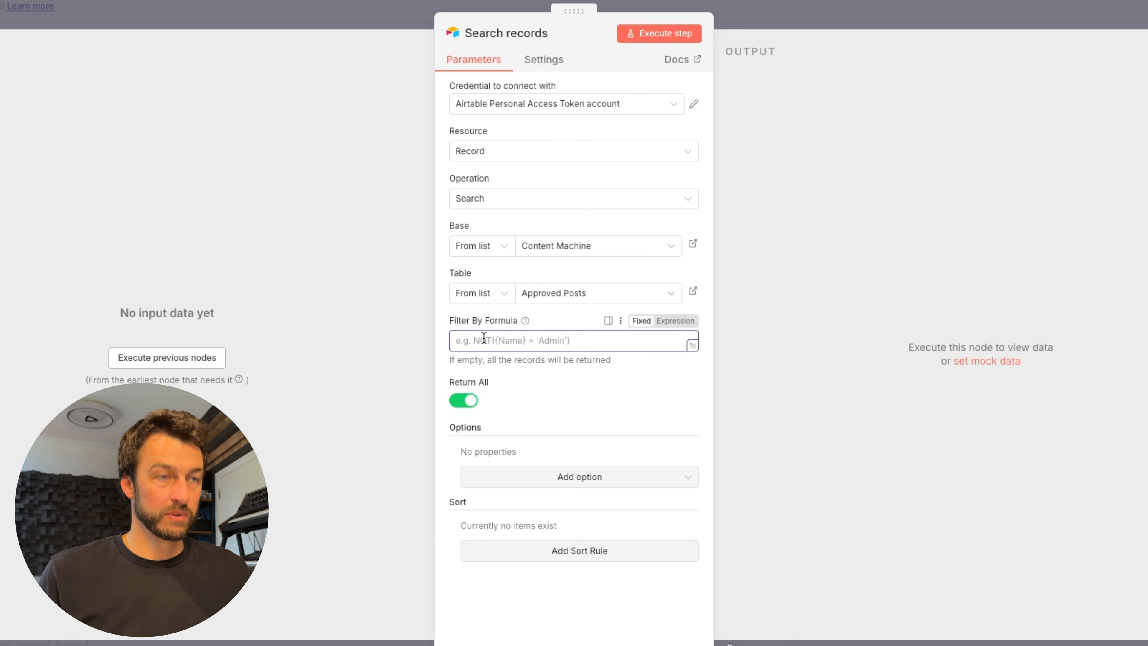
type("{Status} = 'Approved'")
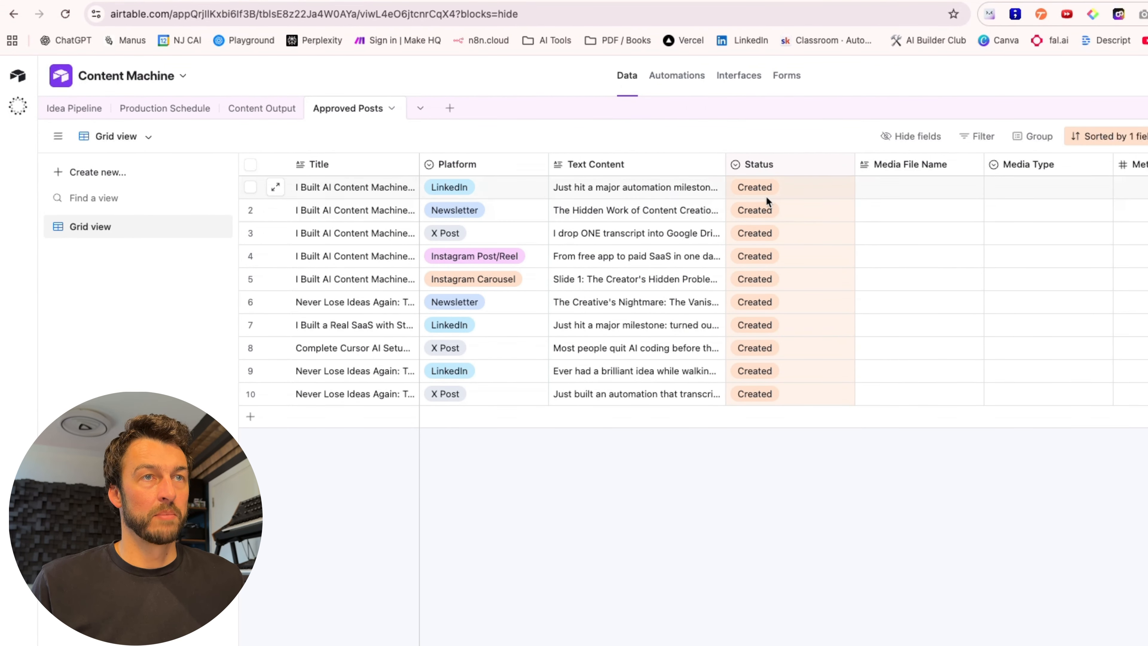
In Airtable, set the first LinkedIn post's Status to Approved, and run the Search records node in n8n.
left_click(753, 186)
left_click(752, 186)
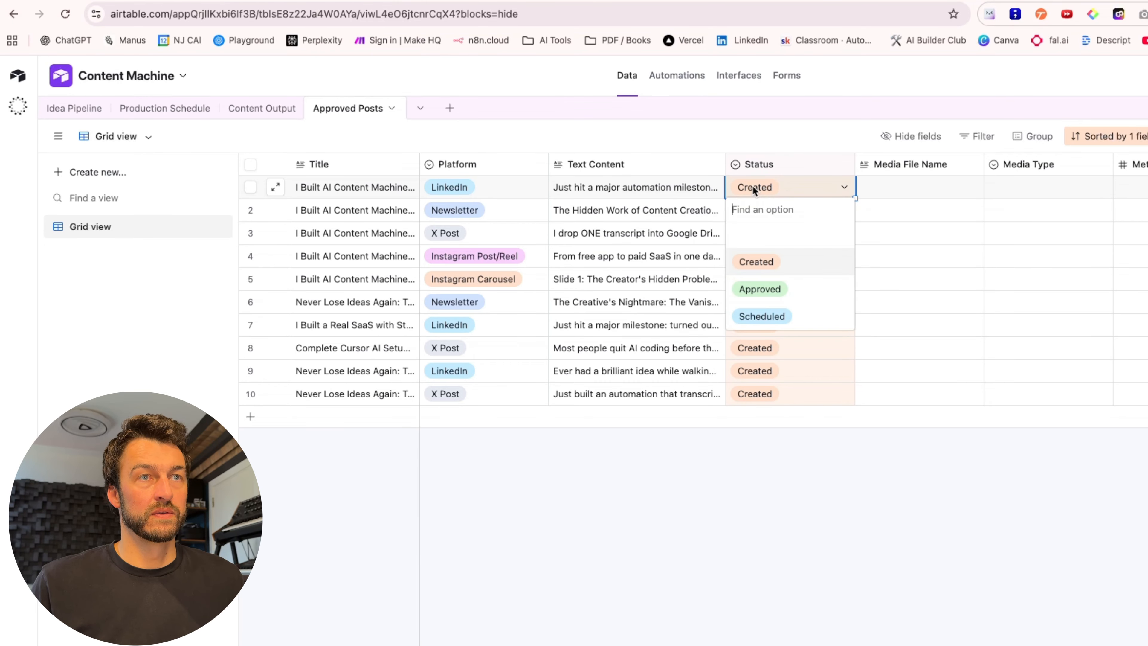
left_click(781, 291)
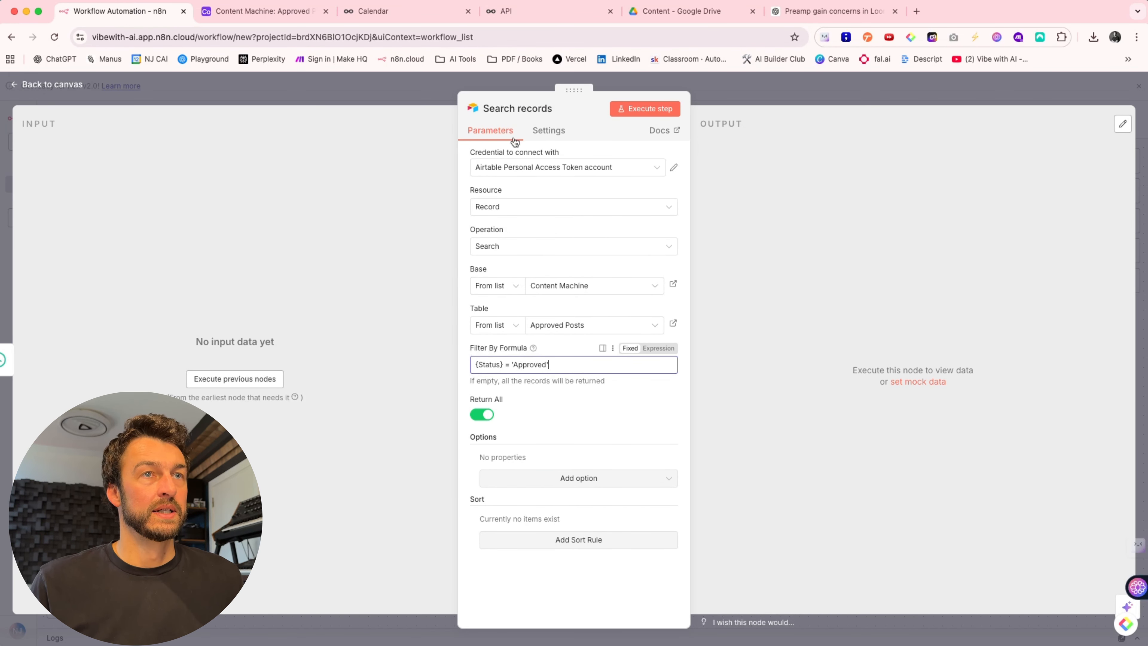
left_click(645, 109)
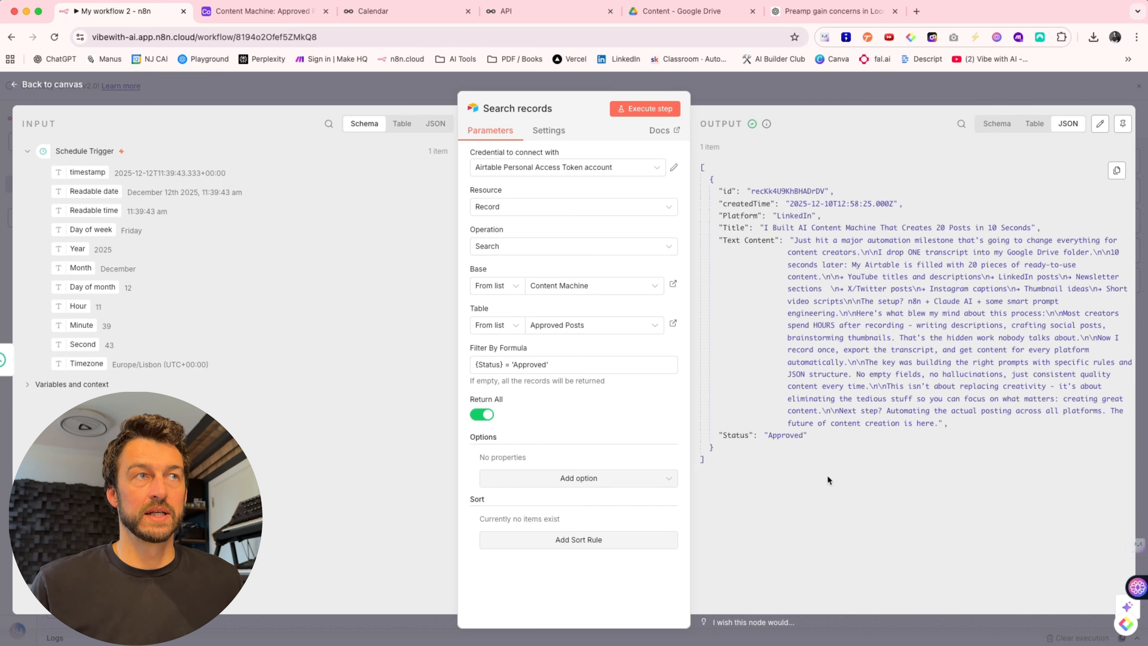
Compare the approved LinkedIn post's Text Content in Airtable with the Search records output in n8n, and return to the canvas.
left_click(291, 15)
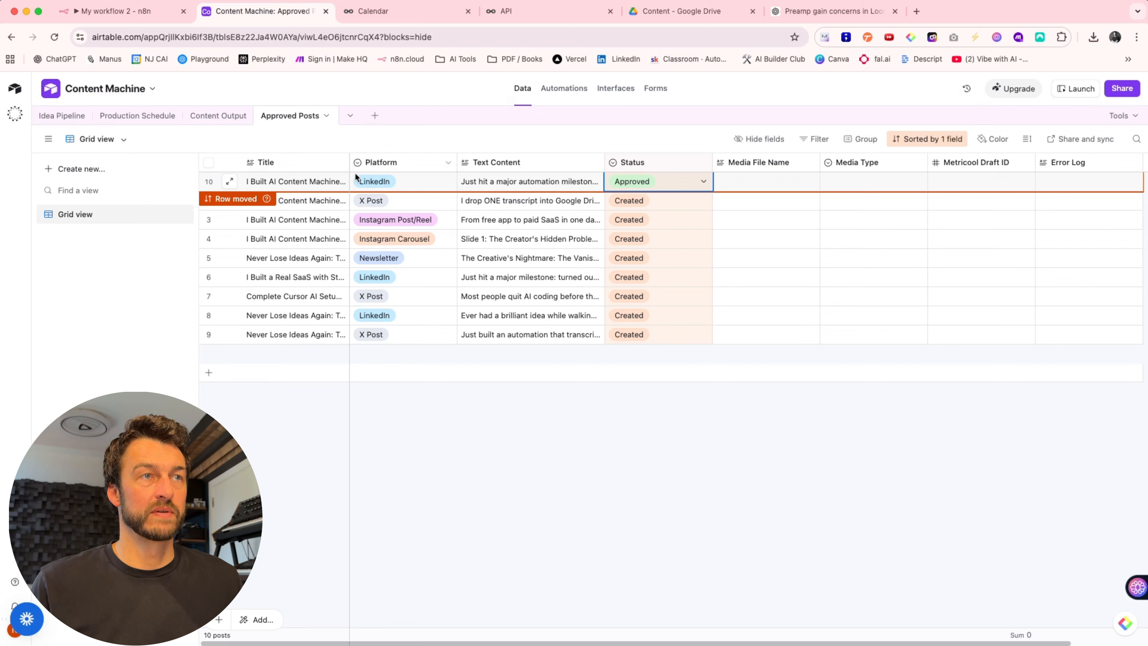
left_click(508, 182)
left_click(600, 182)
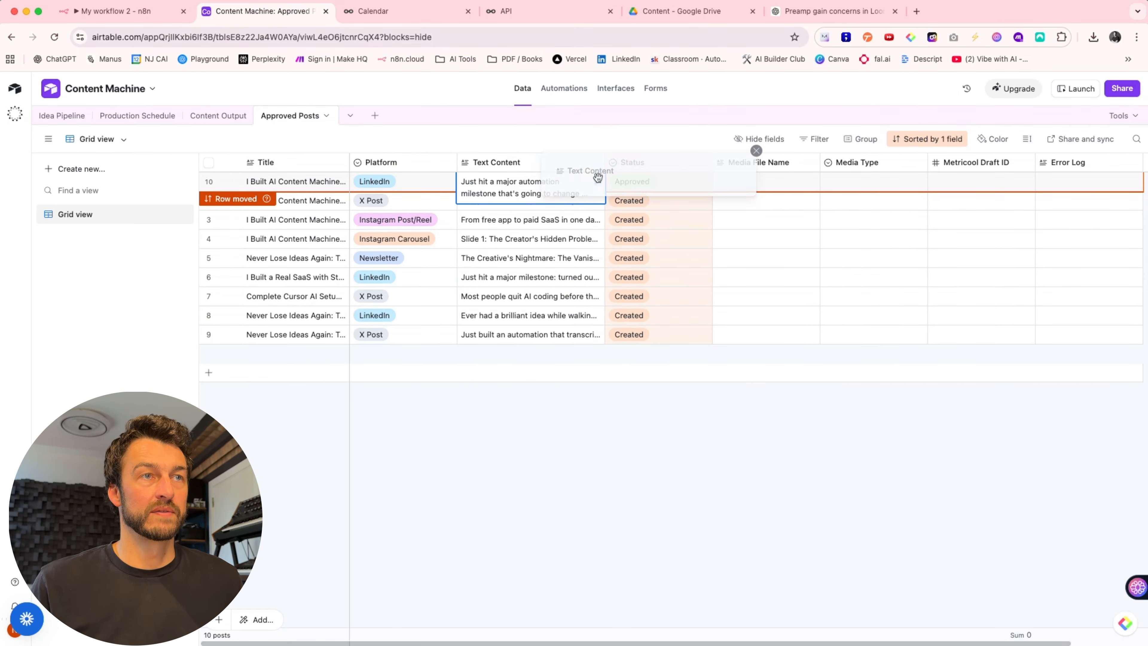
left_click(526, 462)
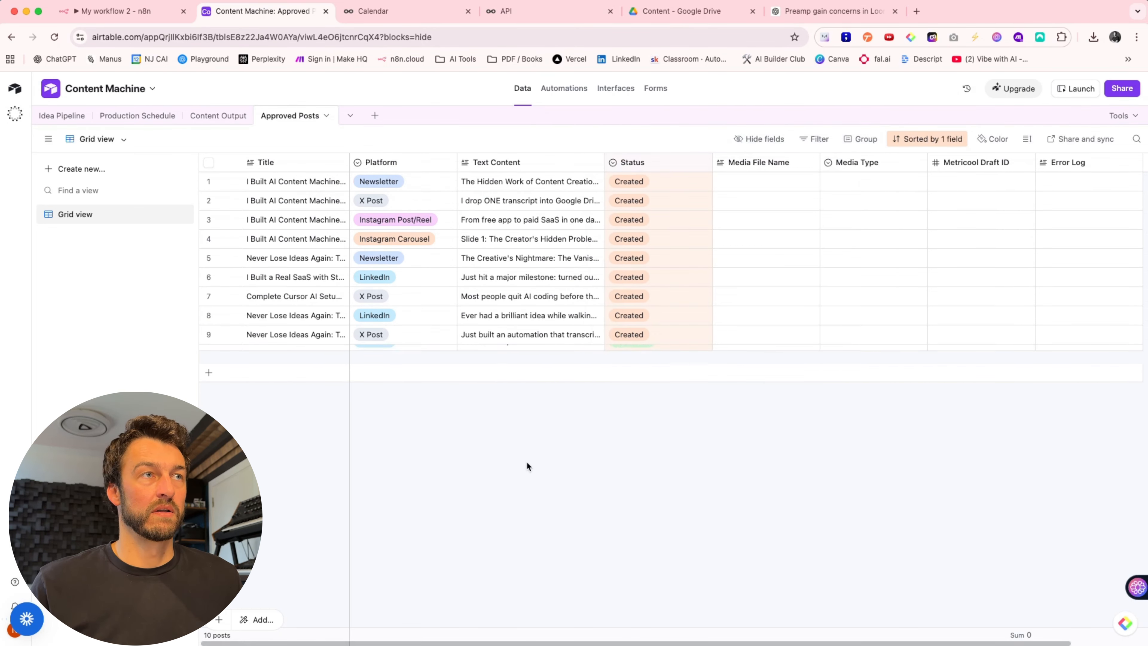
left_click(110, 18)
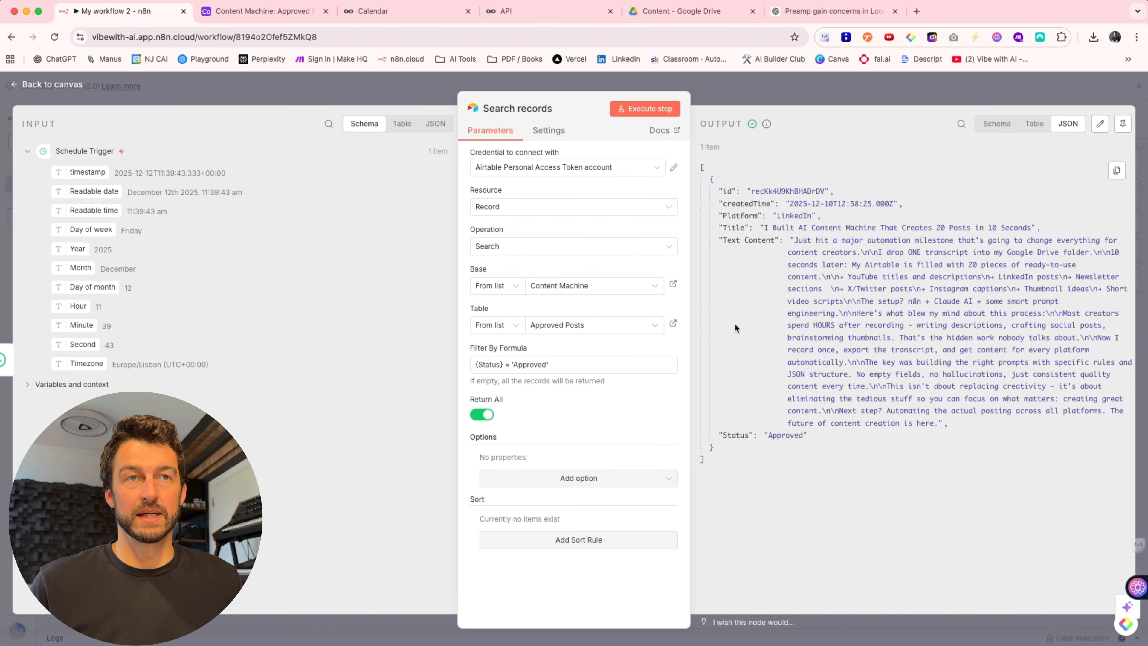
key("Escape")
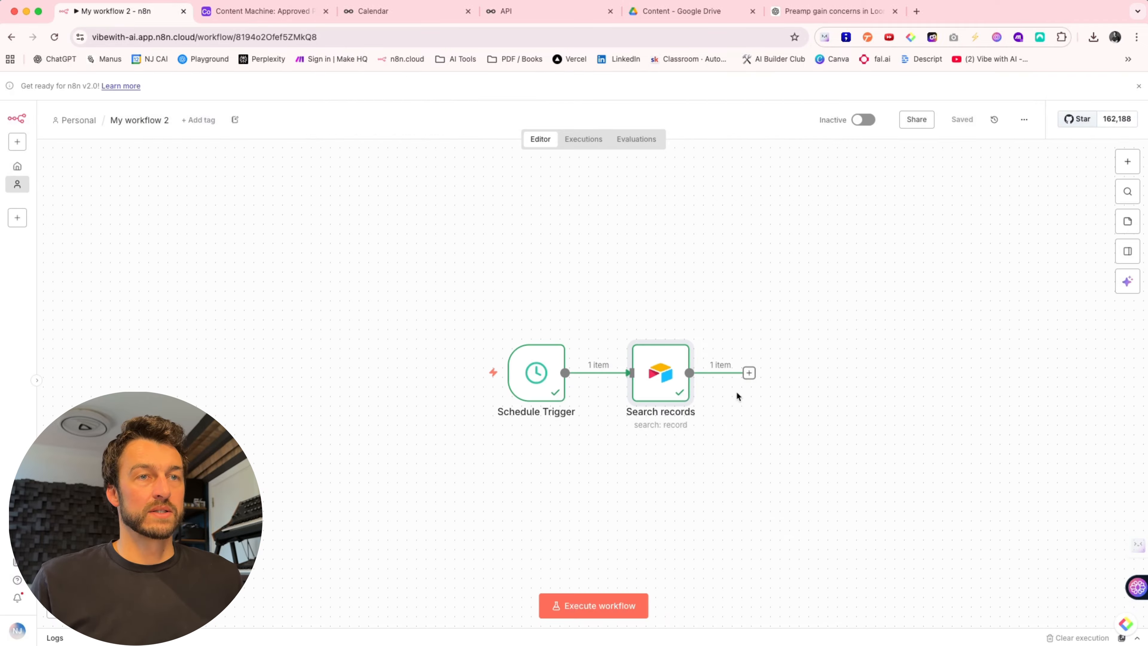
Add a Switch node after the Search records node.
left_click(750, 373)
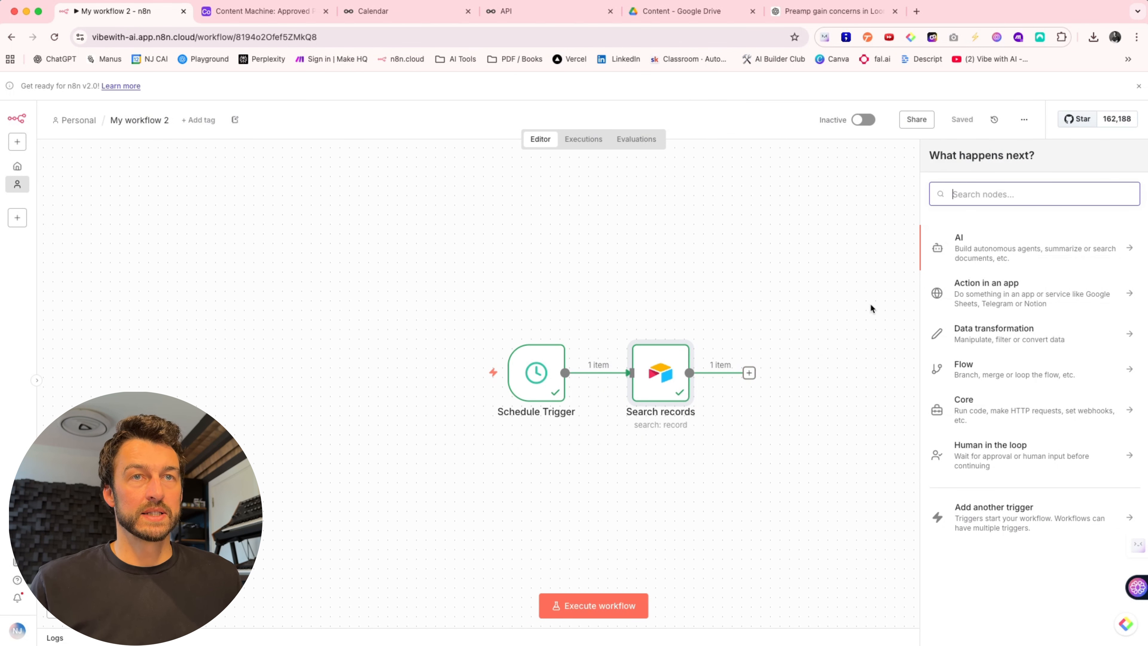
type("router")
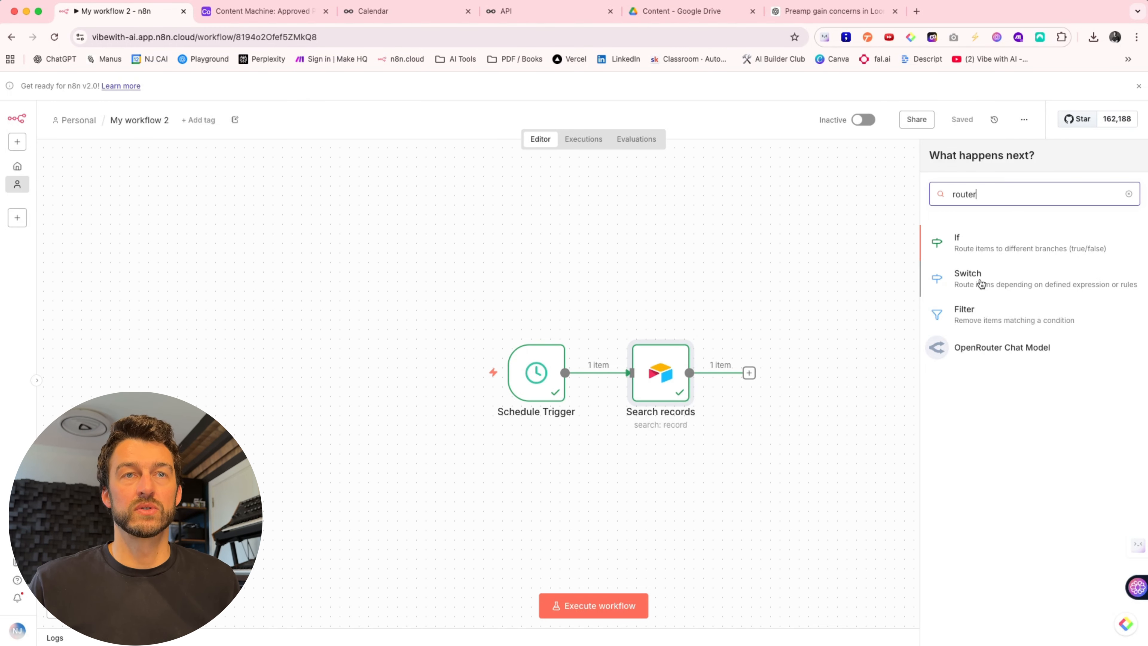
left_click(980, 283)
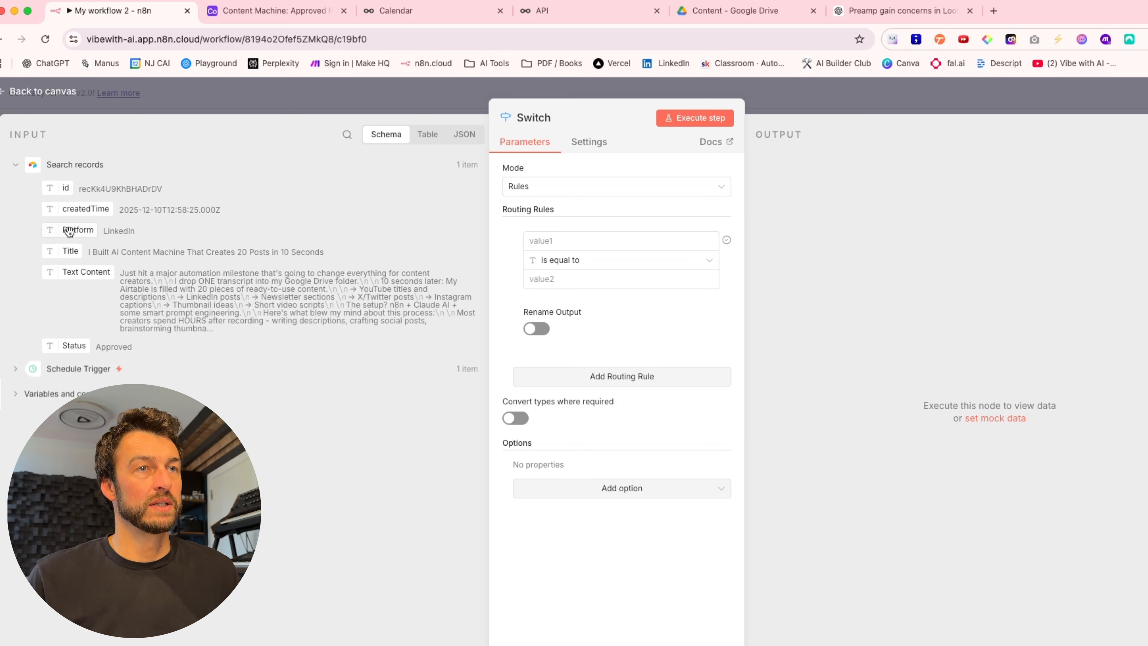
Define the Switch node's first routing rule so that the Search records Platform field is equal to LinkedIn.
left_click_drag(78, 230, 564, 248)
left_click(690, 345)
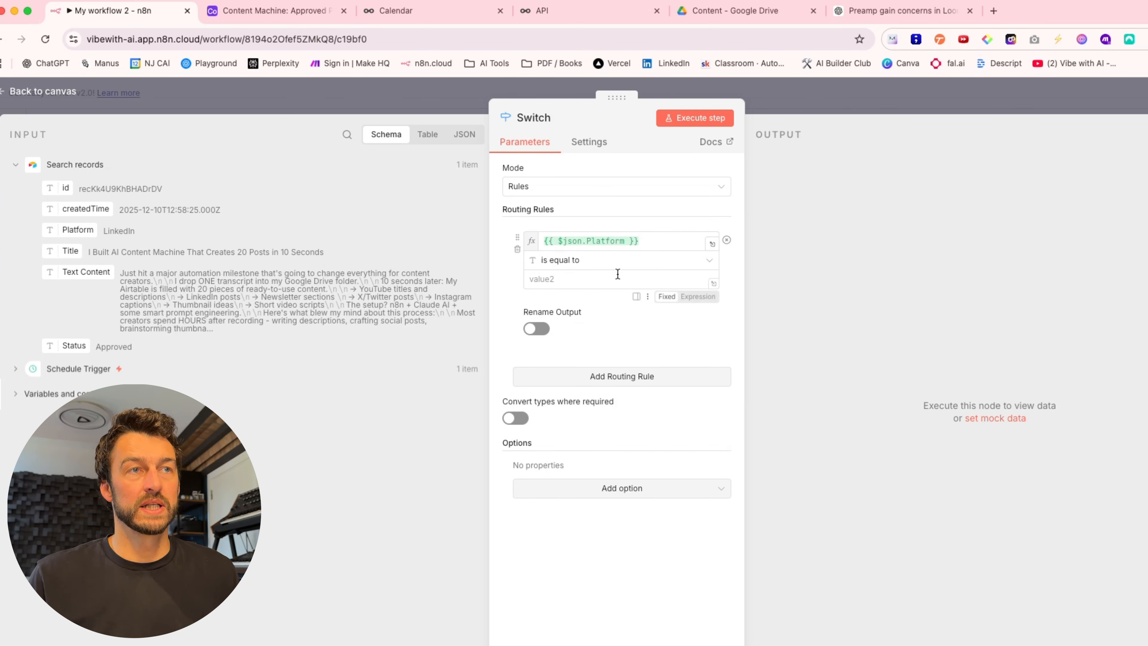
left_click(565, 283)
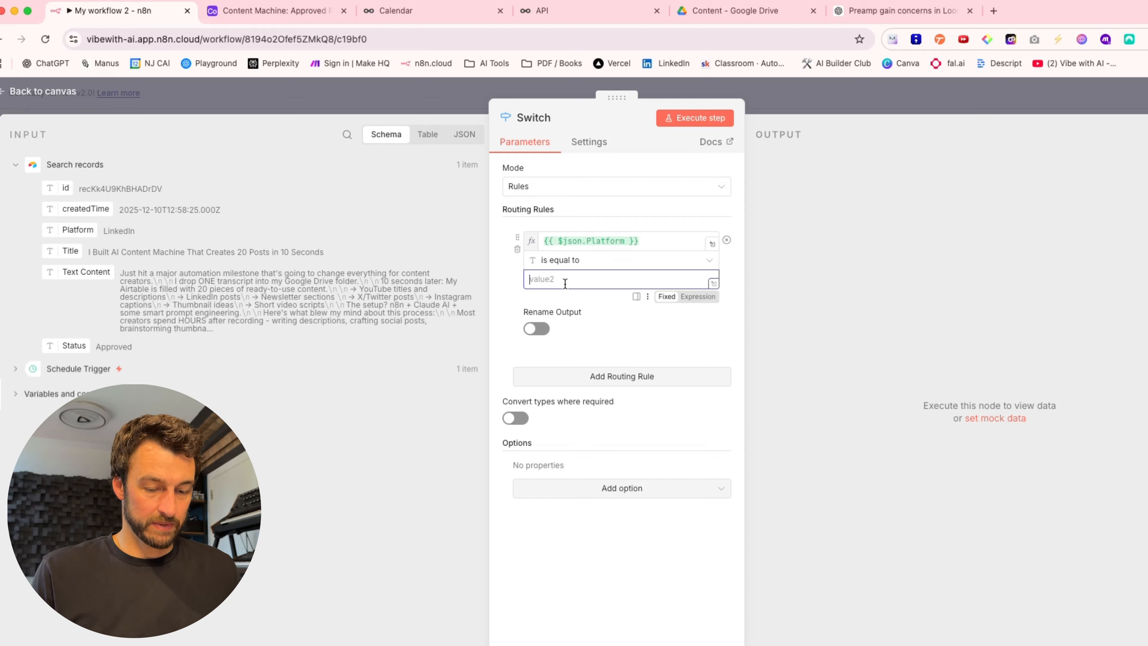
type("P")
key("BackSpace")
type("Lin")
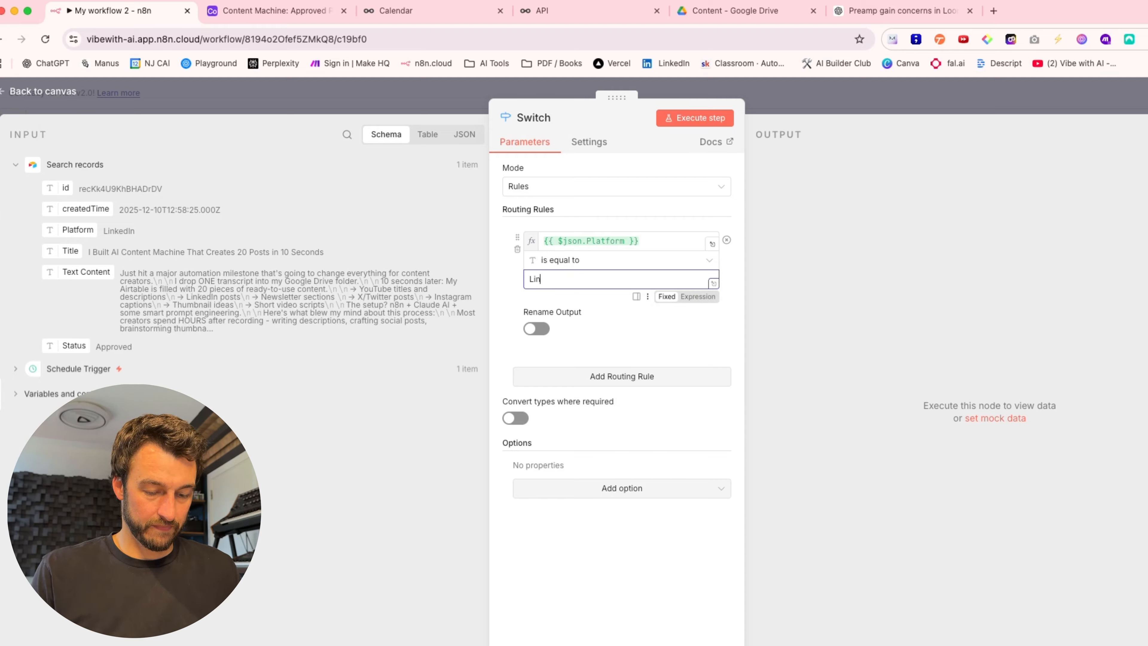
type("kedIn")
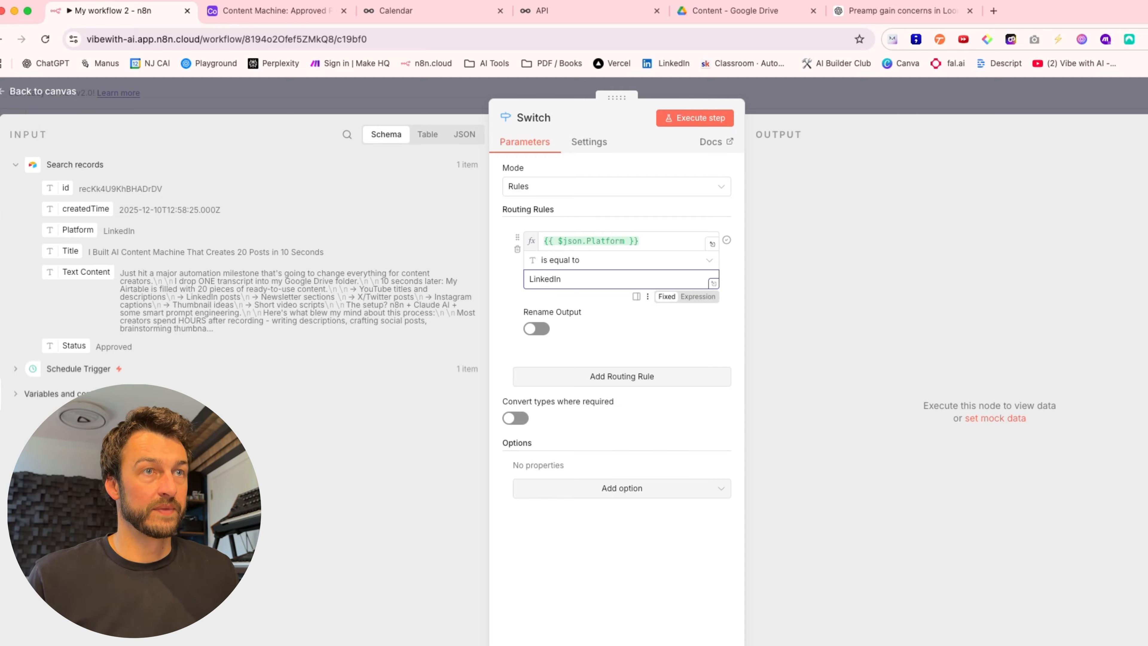
left_click(648, 350)
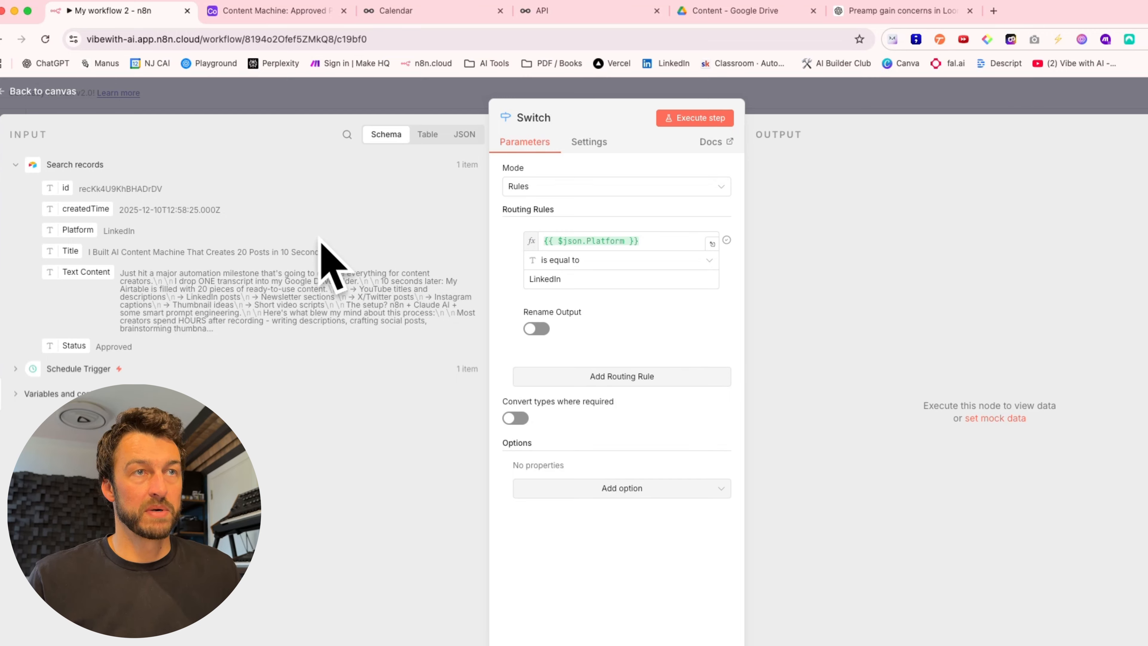
Add a second routing rule for records whose Platform is equal to Newsletter.
left_click(621, 376)
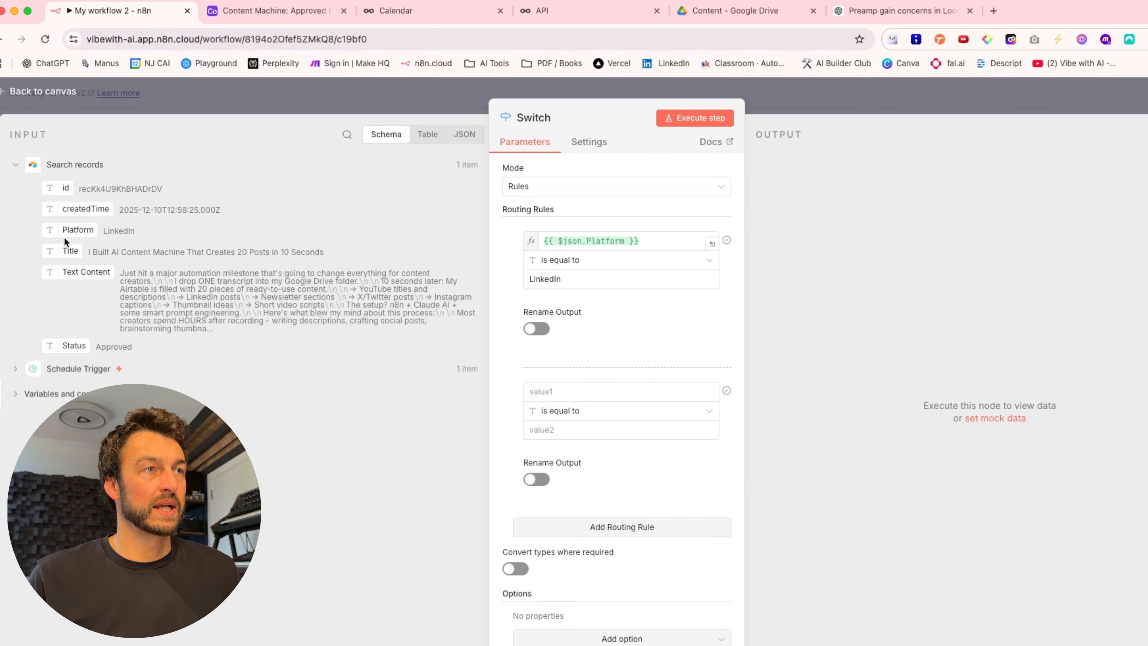
left_click_drag(75, 230, 592, 393)
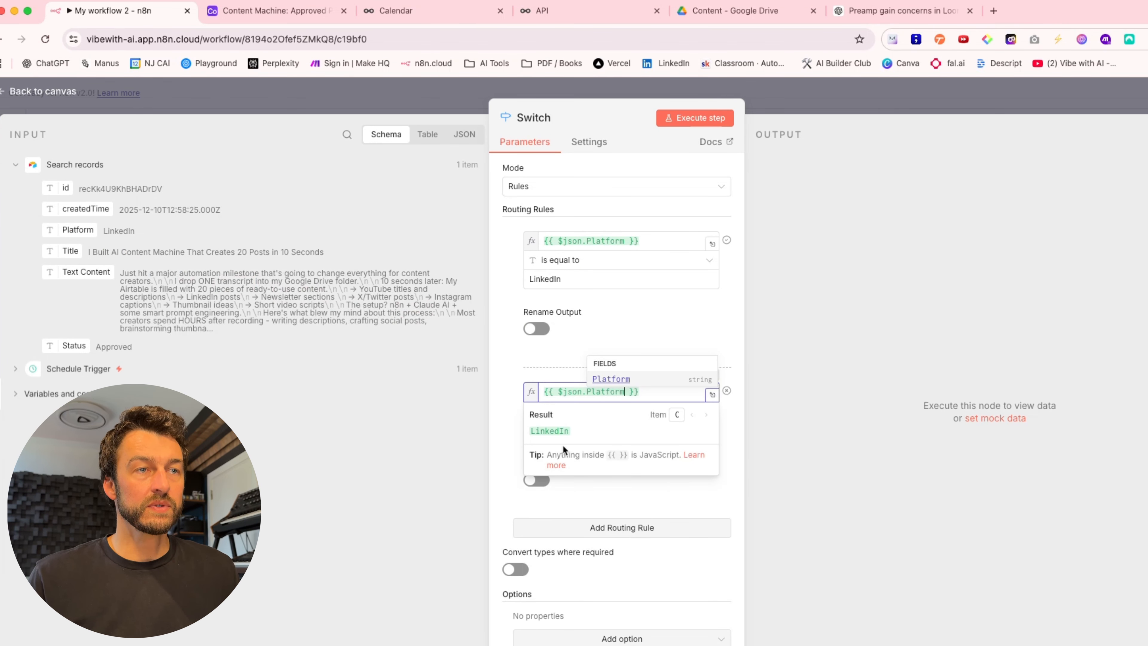
left_click(568, 430)
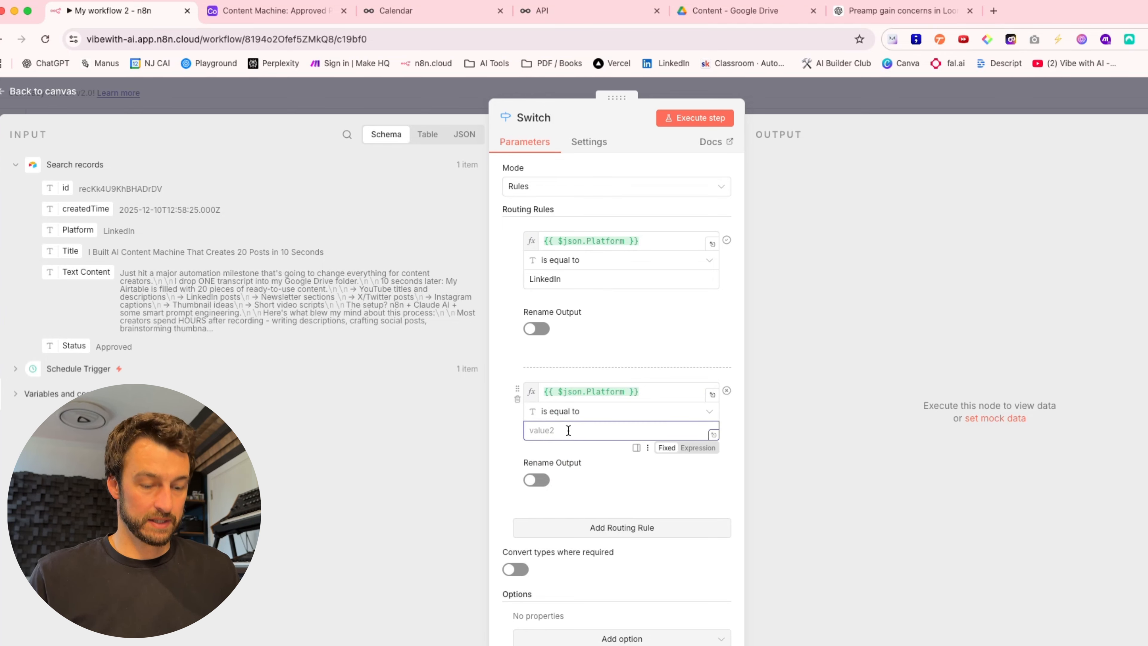
type("Newsletter")
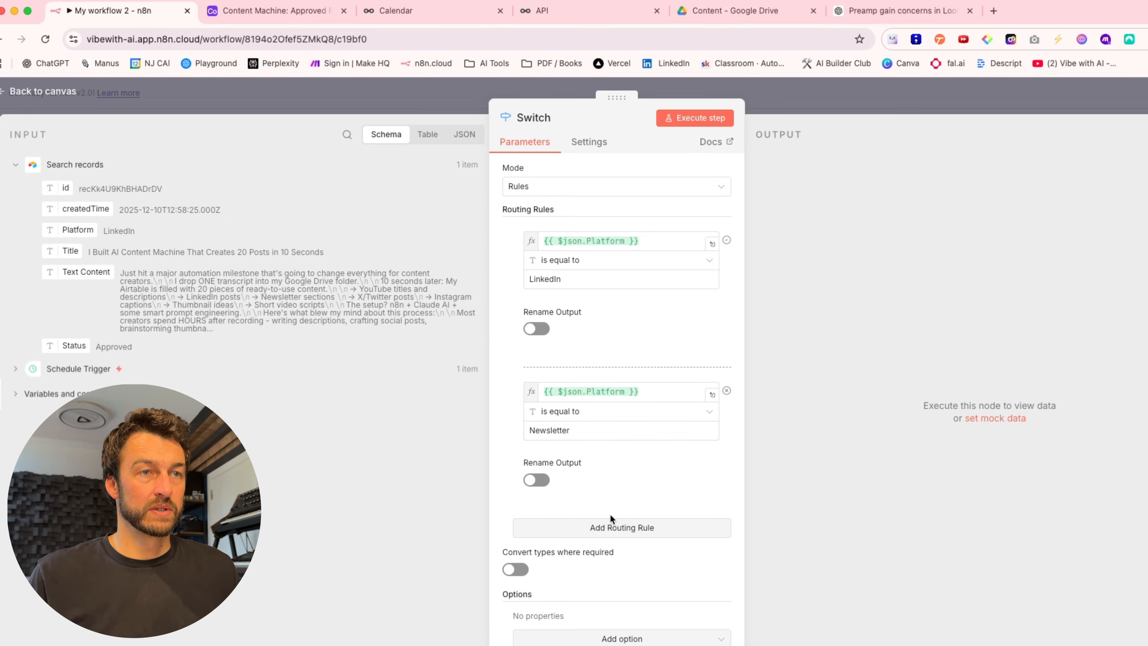
Add a third routing rule for Platform equal to X Post, and a fourth rule with Platform as its first value.
left_click(611, 525)
scroll(578, 416, "down", 3)
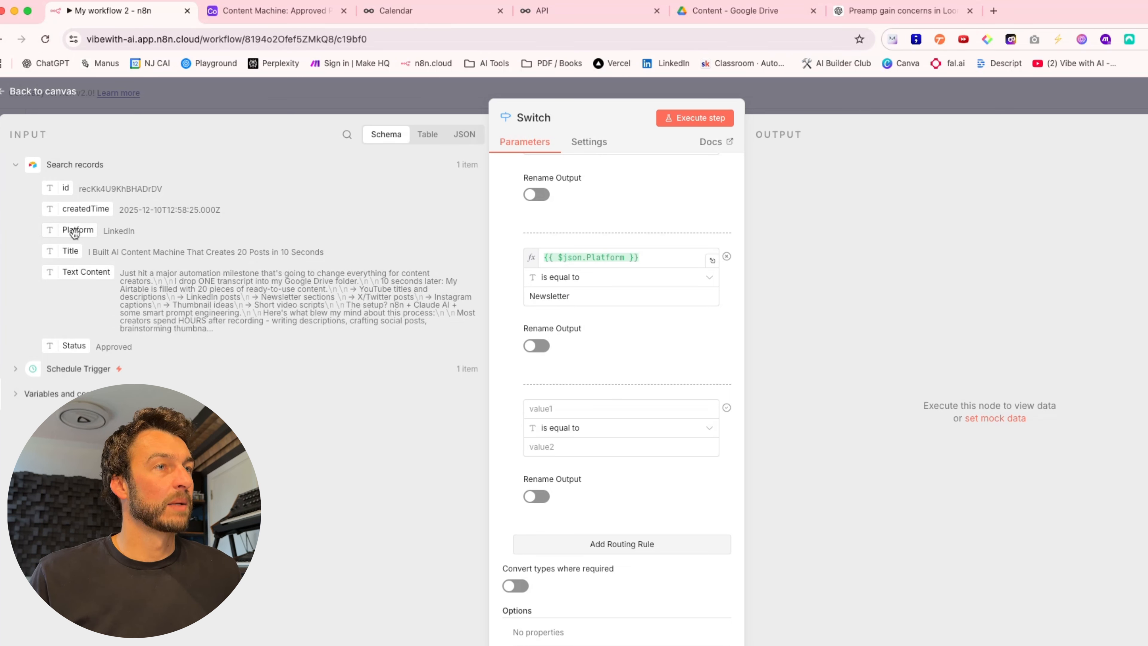
left_click_drag(75, 233, 582, 405)
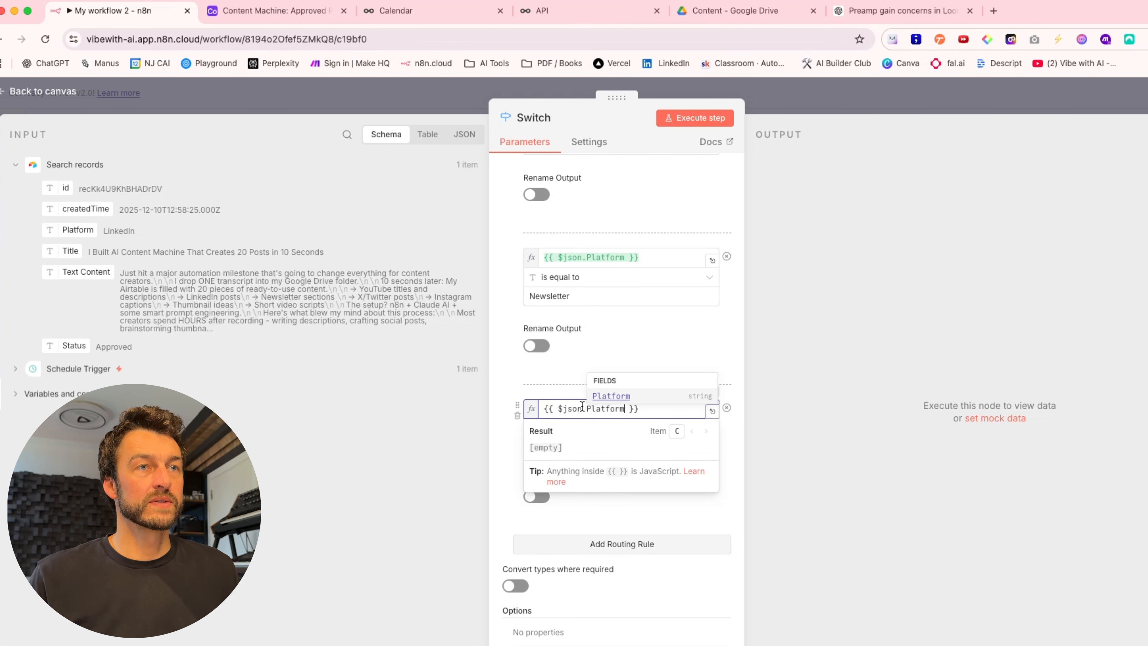
left_click(590, 507)
left_click(557, 445)
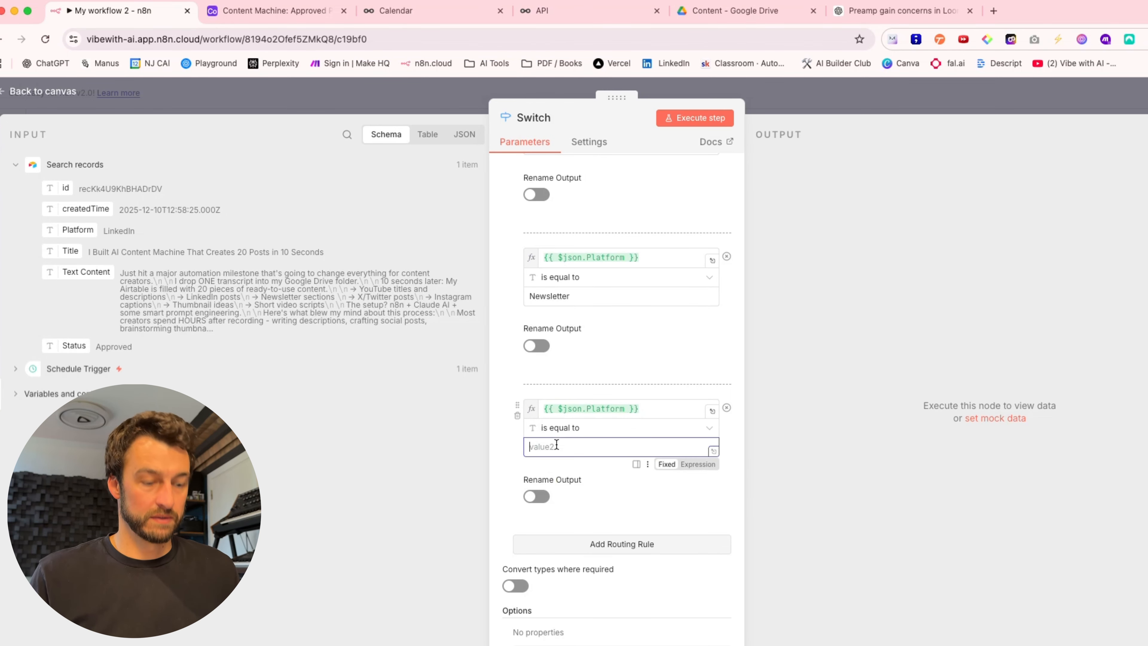
type("Post")
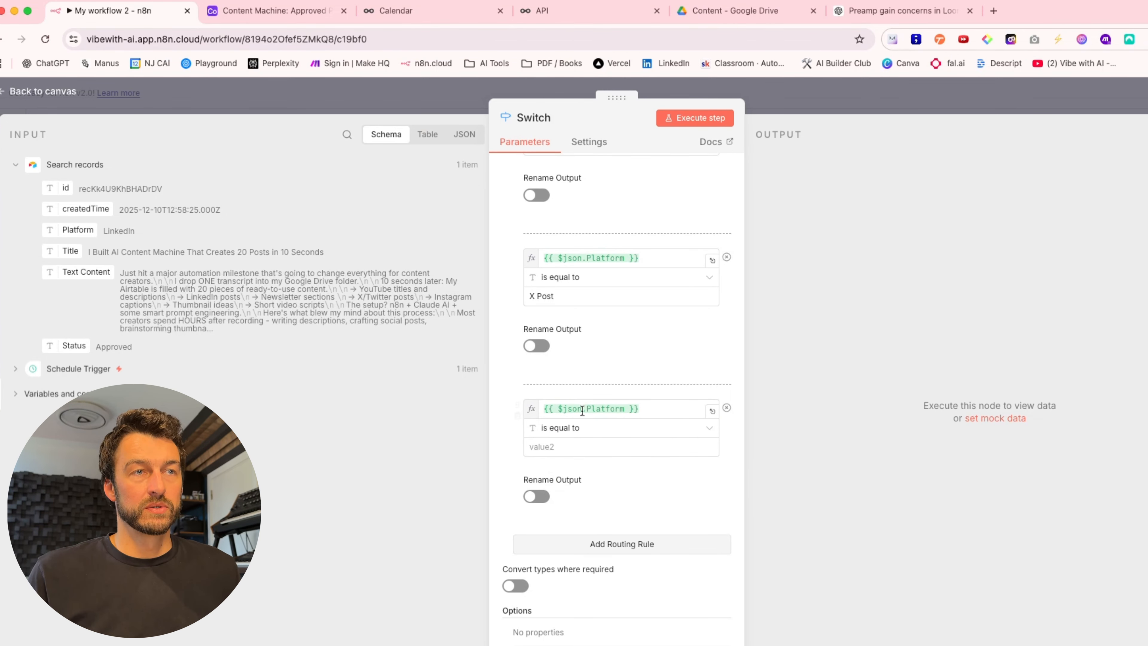
Check the Instagram platform names in Airtable, then set the fourth Switch rule to Instagram Post/Reel and add a fifth for Instagram Carousel.
left_click(248, 14)
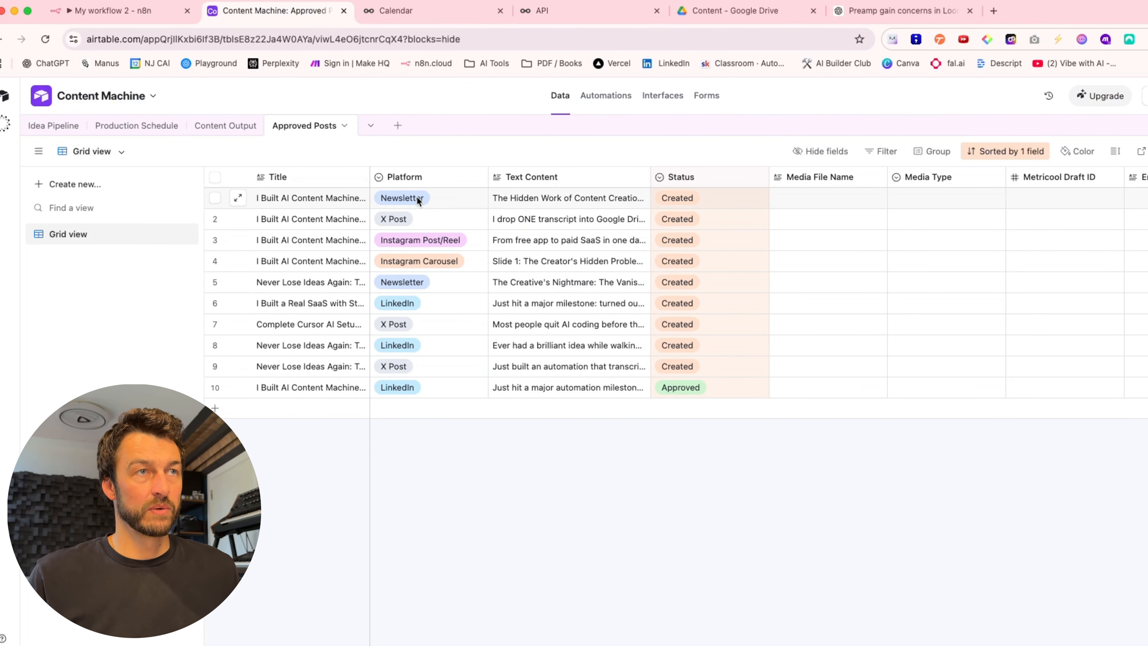
left_click(478, 180)
left_click(479, 180)
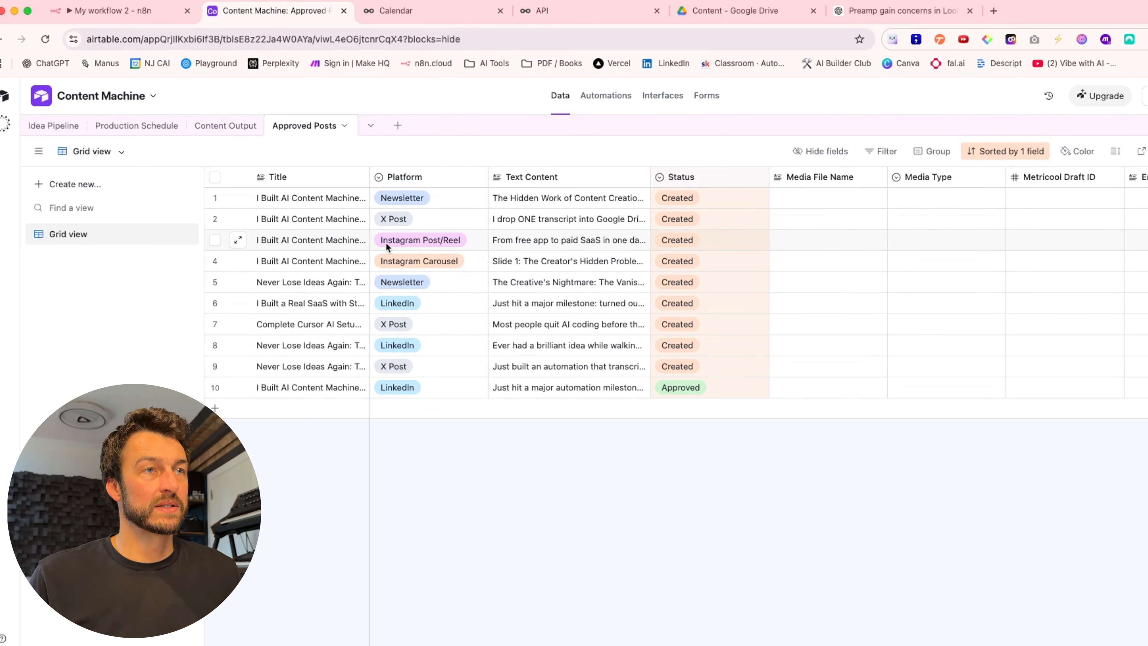
left_click(414, 243)
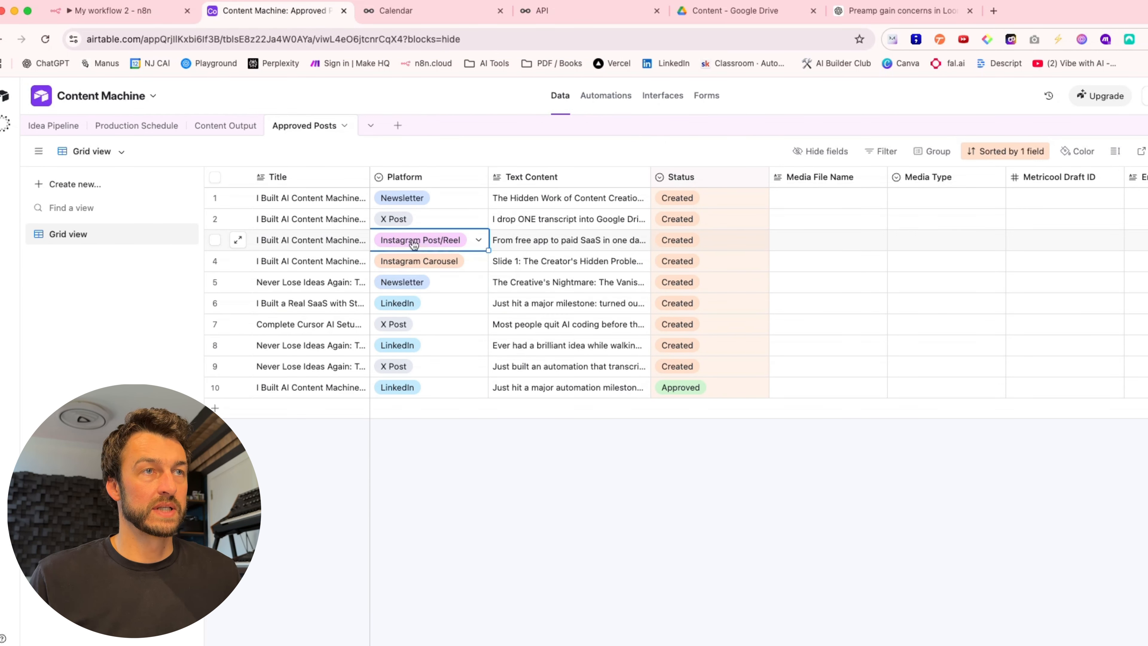
left_click(137, 20)
left_click(549, 447)
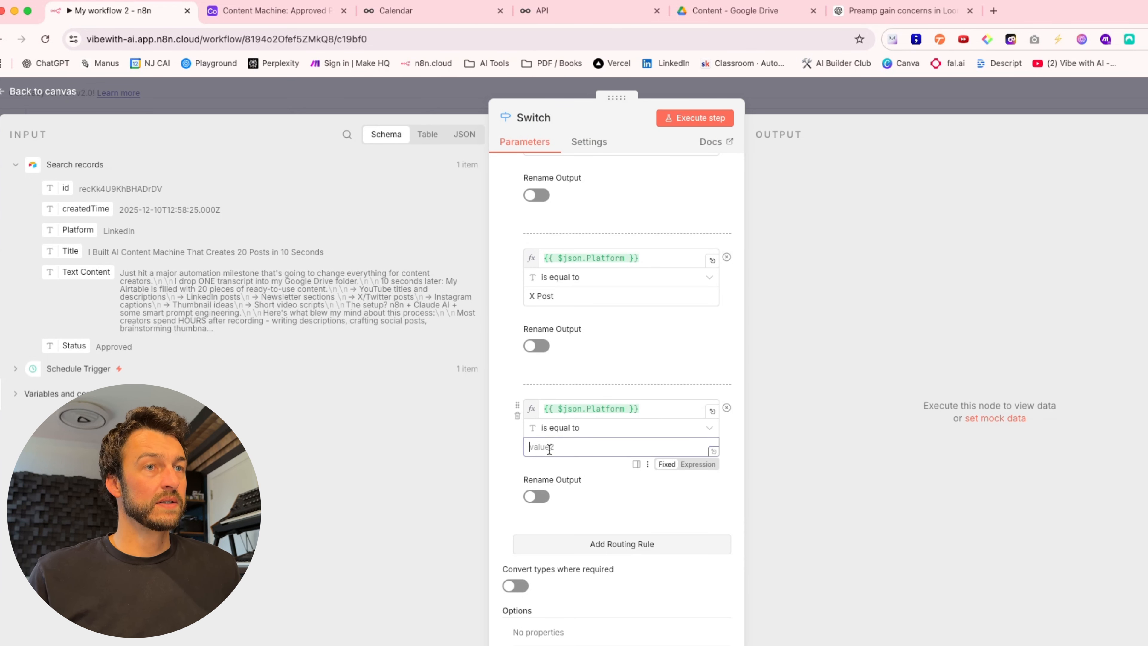
type("Instagram Post/Reel")
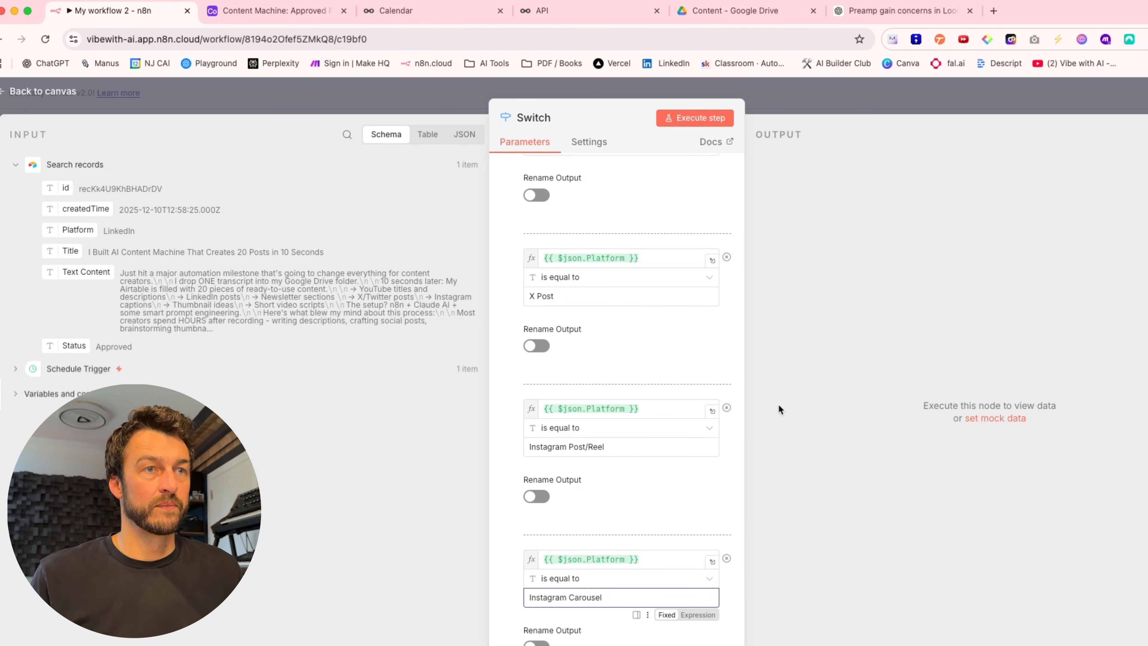
Execute the Switch node to test its routing rules and return to the workflow canvas.
left_click(779, 405)
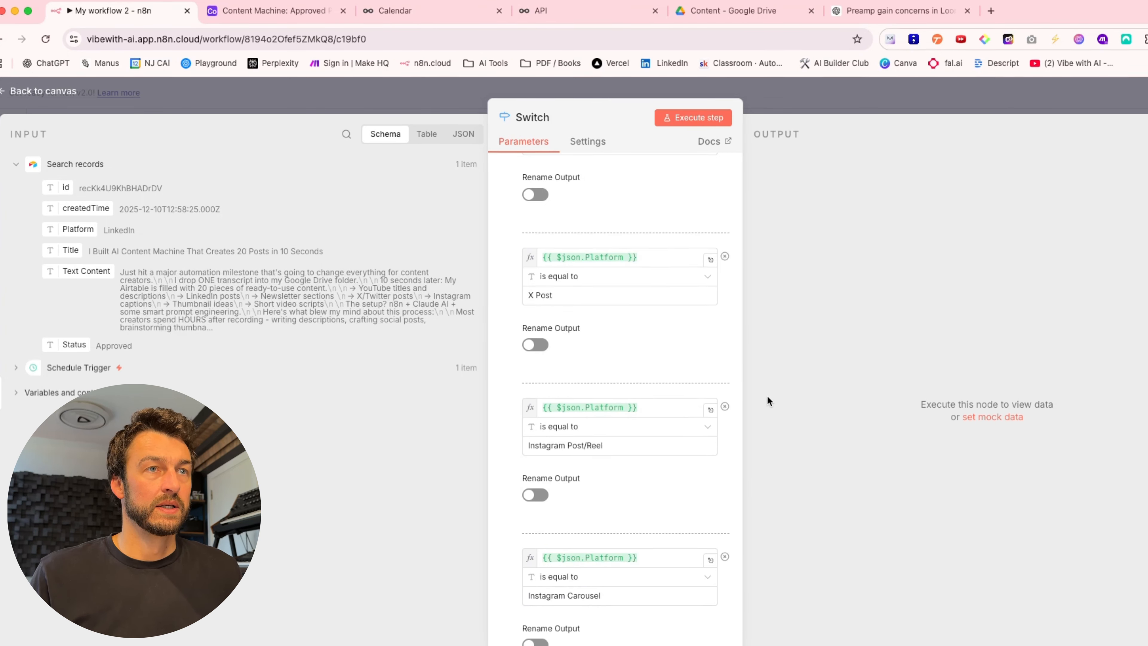
left_click(650, 110)
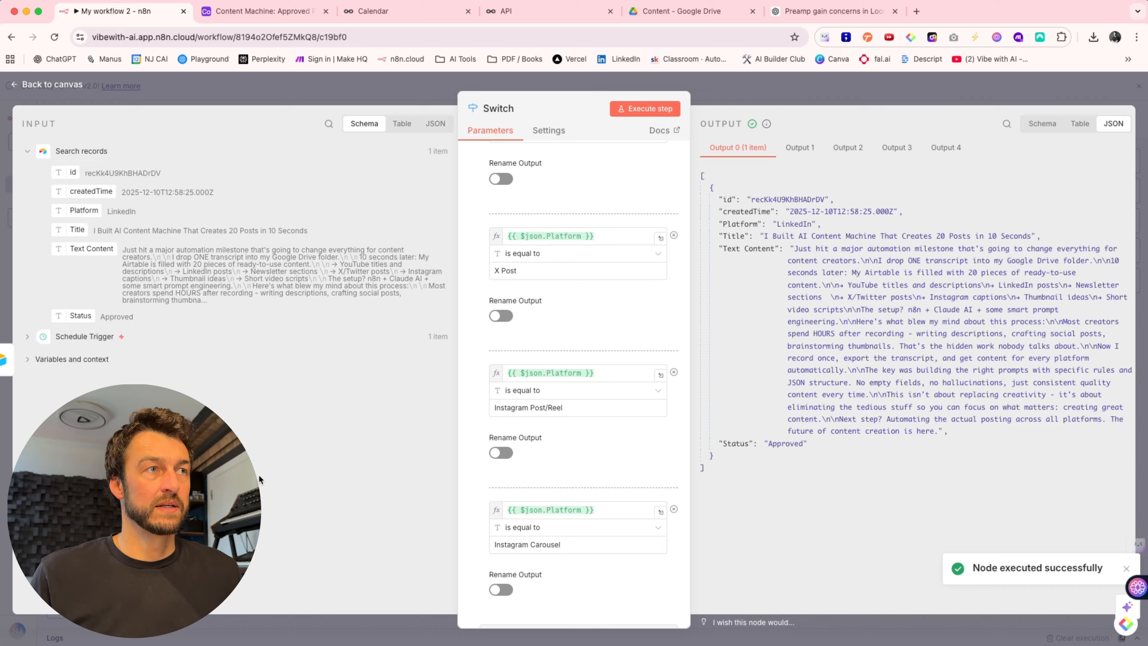
left_click(51, 84)
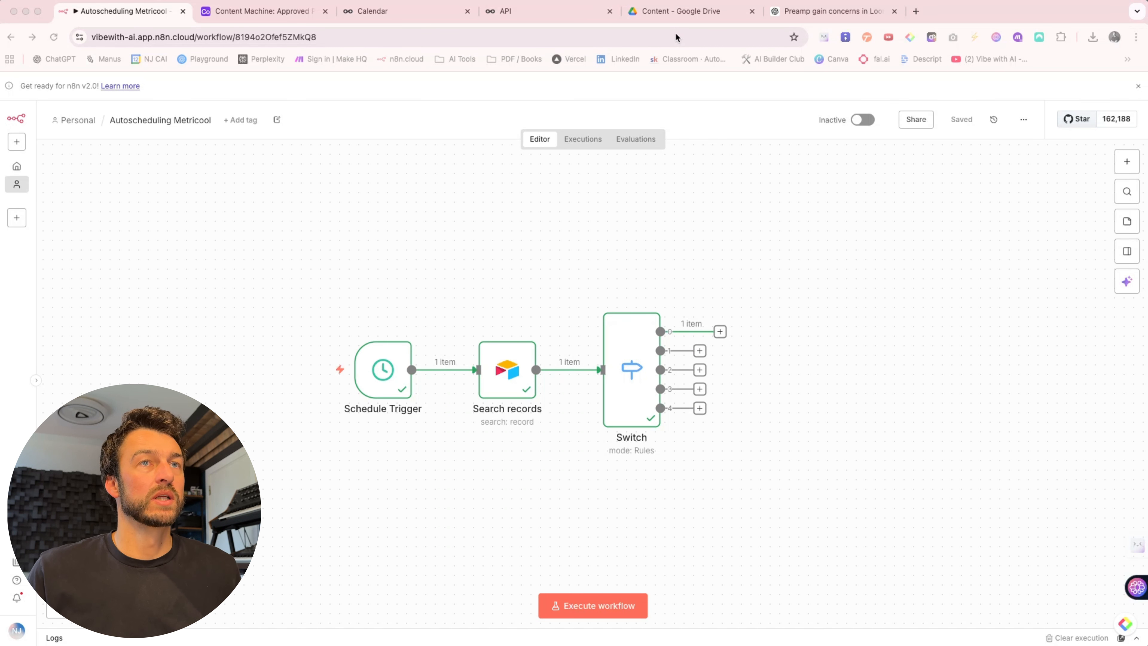
Compare the media file name in Google Drive's 01. LinkedIn Posts folder with the post titles in Airtable's Approved Posts table.
left_click(676, 11)
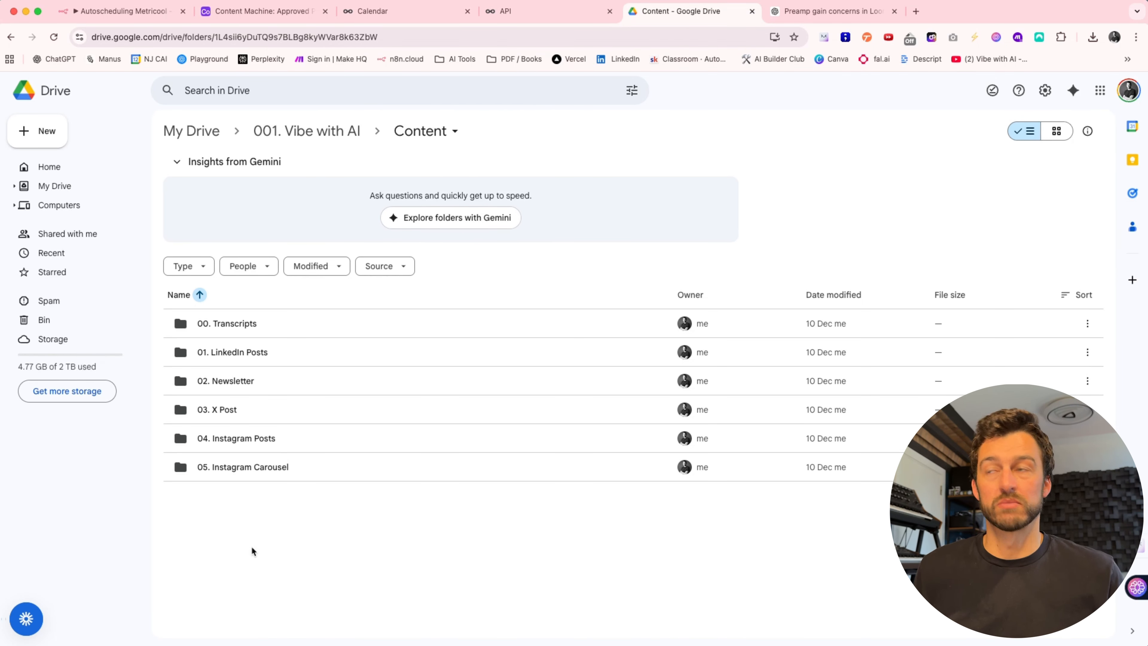
double_click(245, 353)
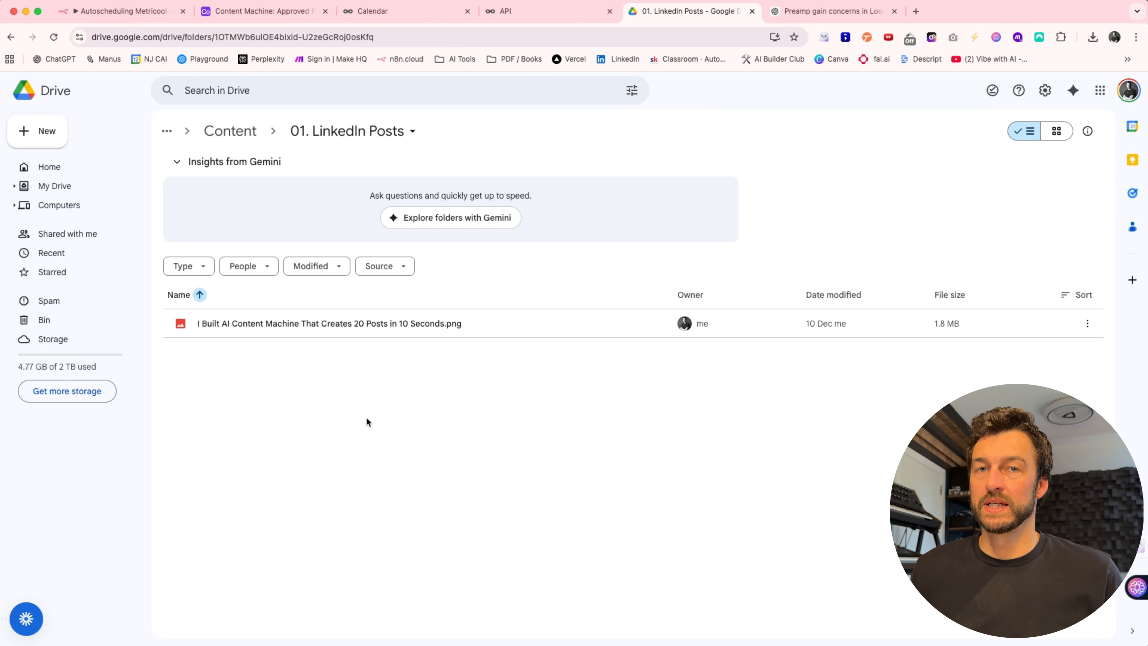
left_click(262, 11)
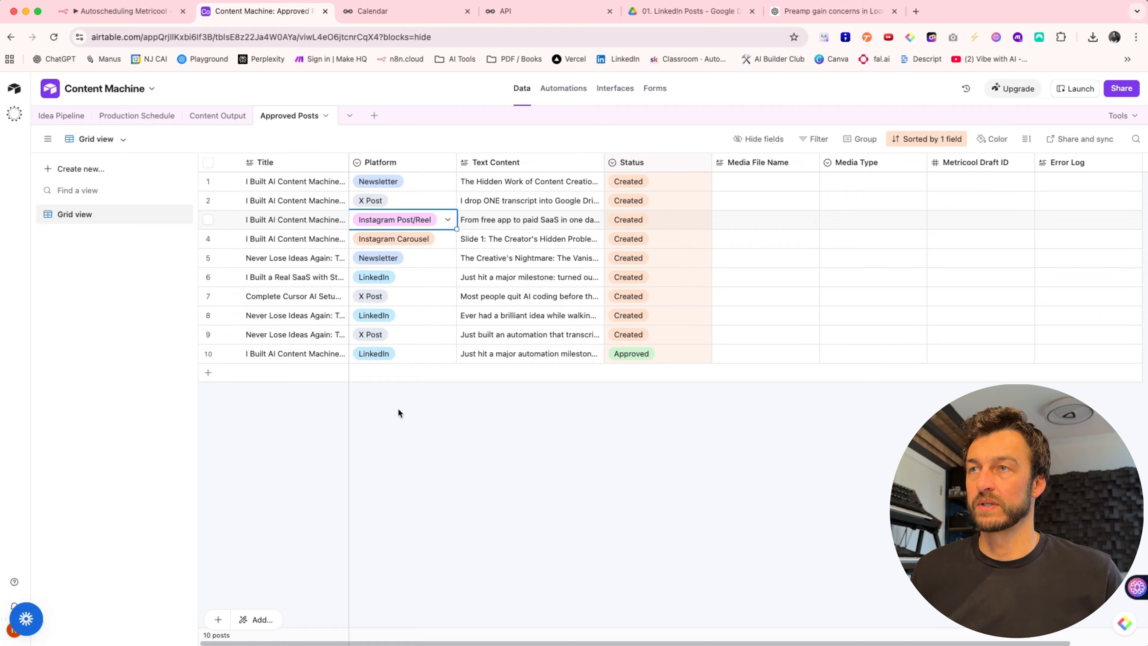
left_click(311, 190)
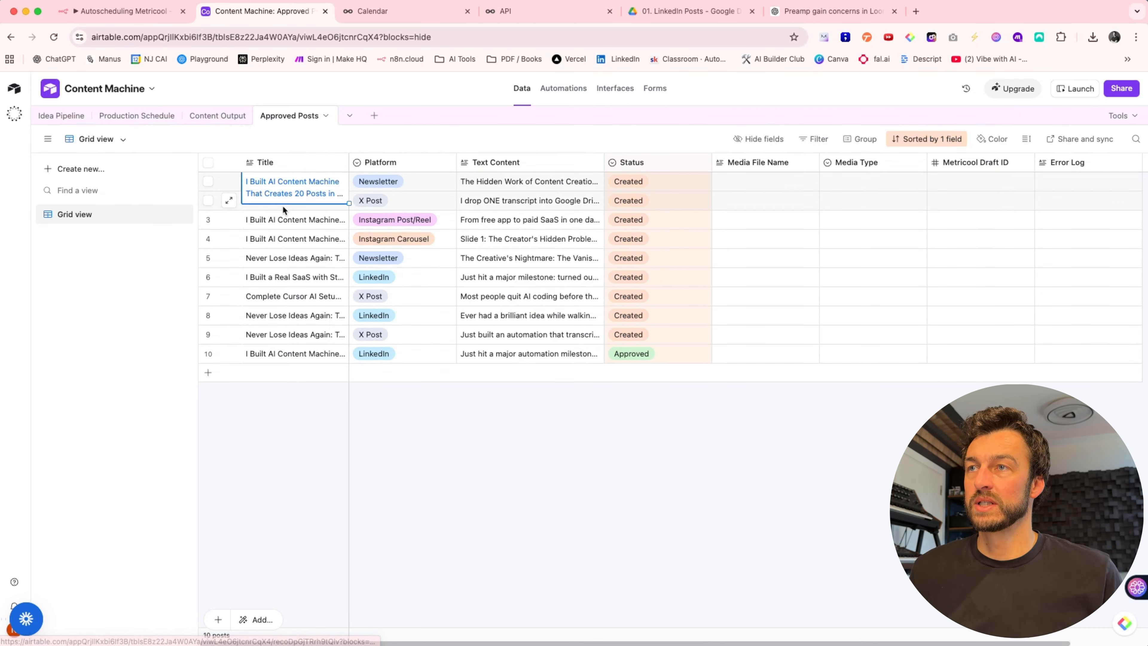
left_click(418, 471)
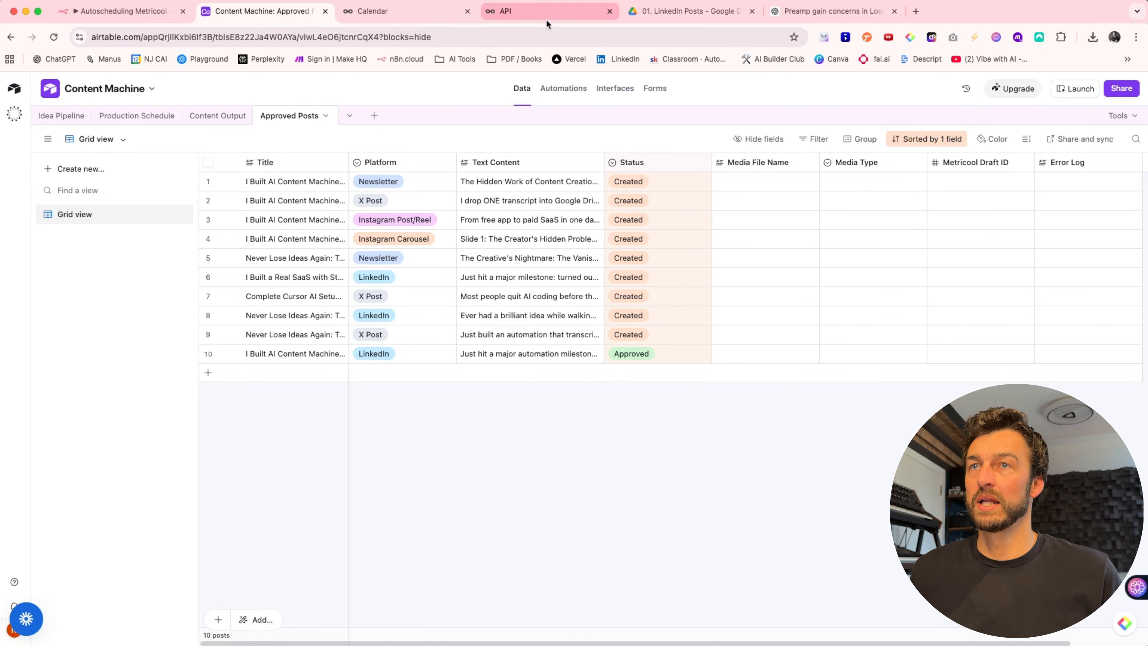
left_click(693, 12)
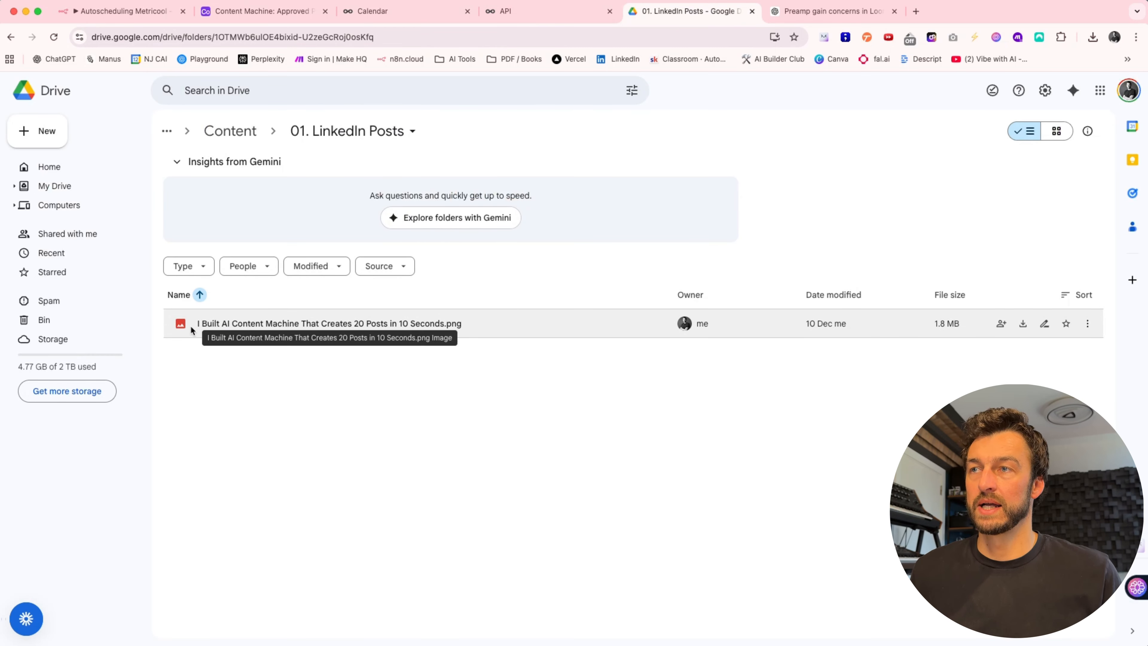
In n8n, add a Google Drive Search files and folders node to the Switch node's first output.
left_click(110, 17)
left_click(720, 331)
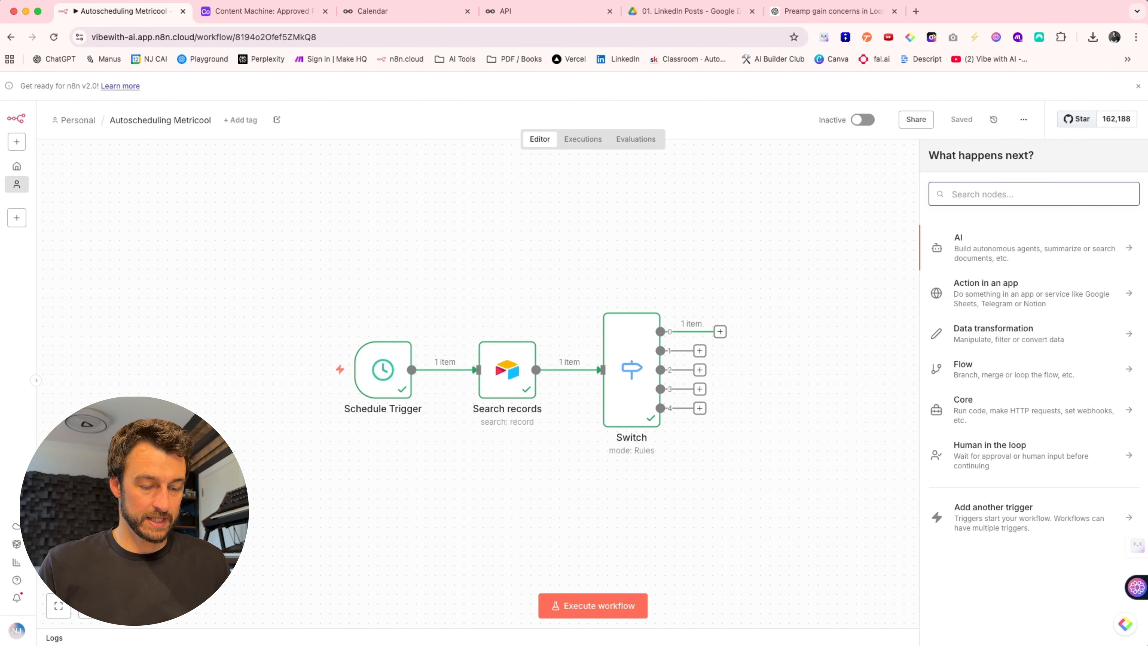
type("google")
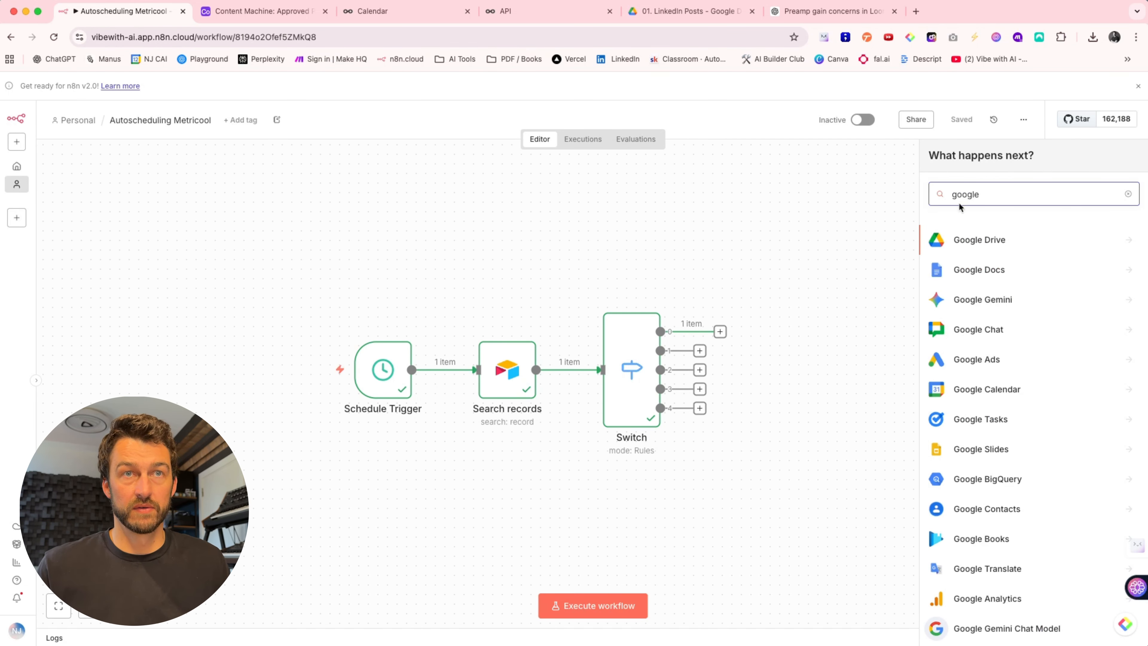
left_click(964, 240)
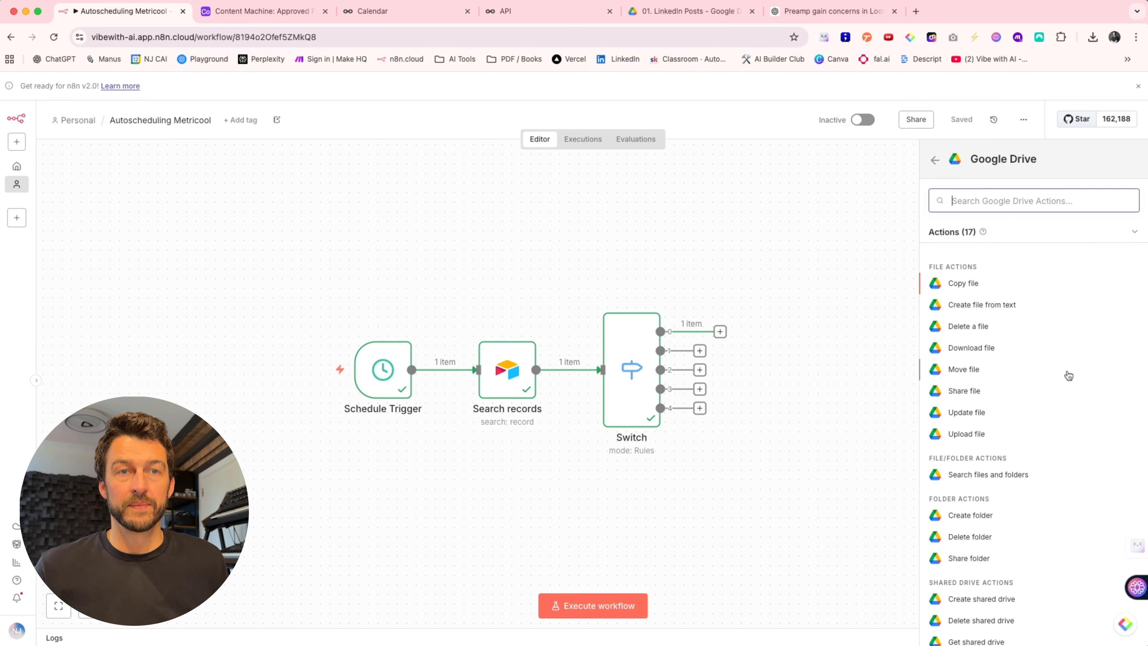
left_click(999, 480)
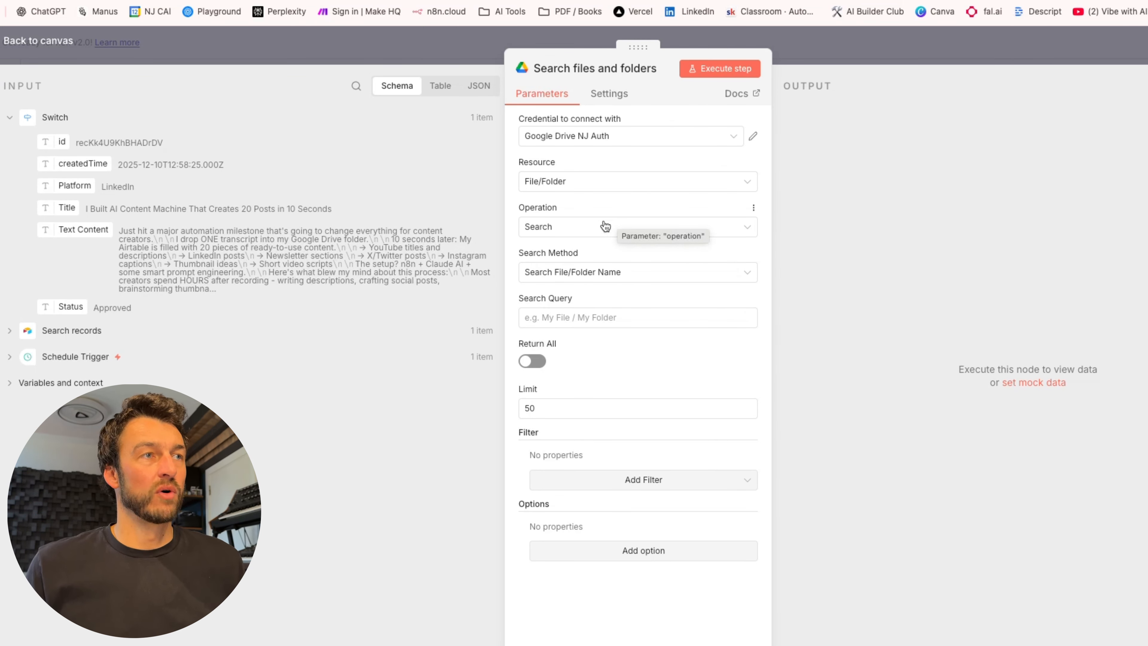
Use the Switch item's Title field as the file search query and limit the results to 1.
left_click(380, 366)
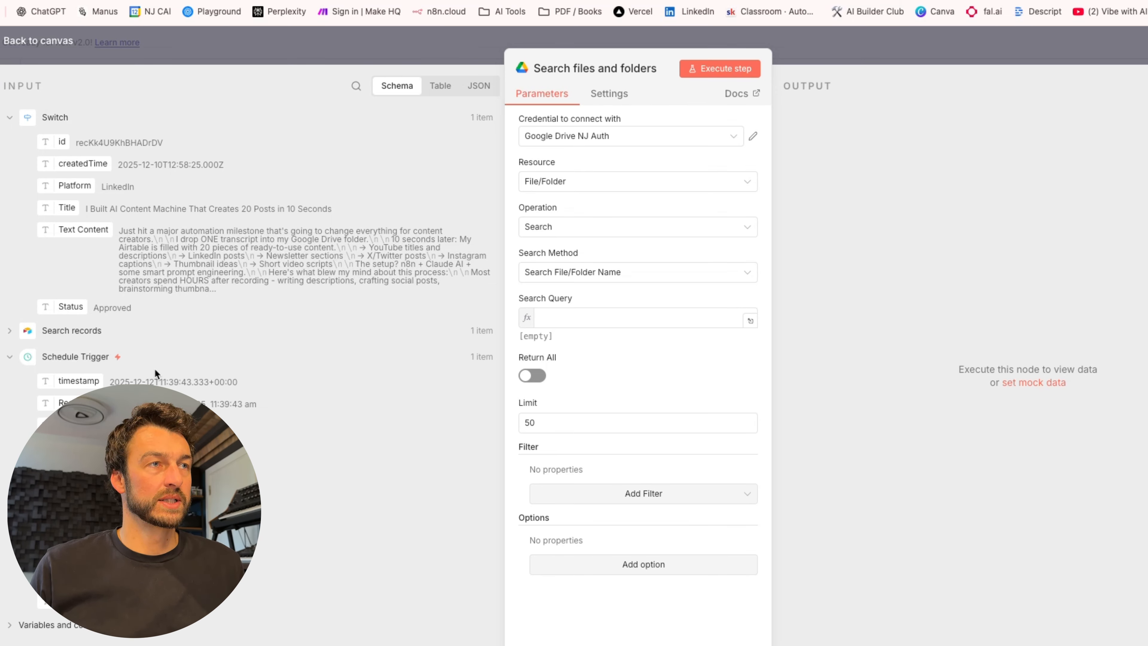
left_click_drag(67, 208, 574, 318)
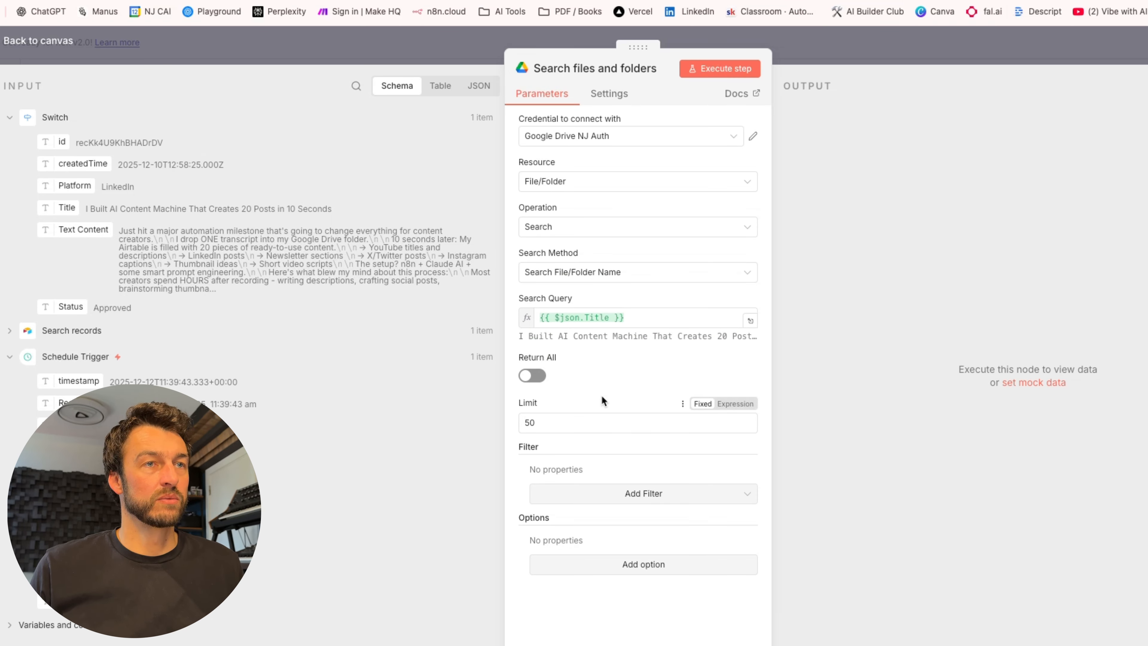
double_click(556, 420)
type("1")
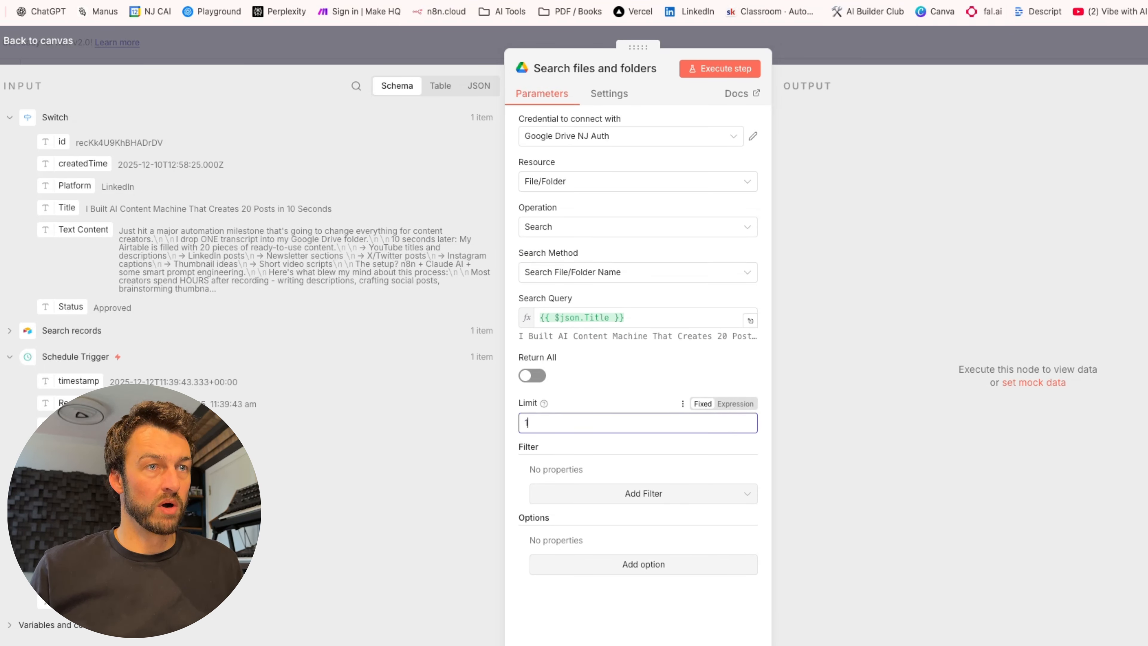
left_click(824, 296)
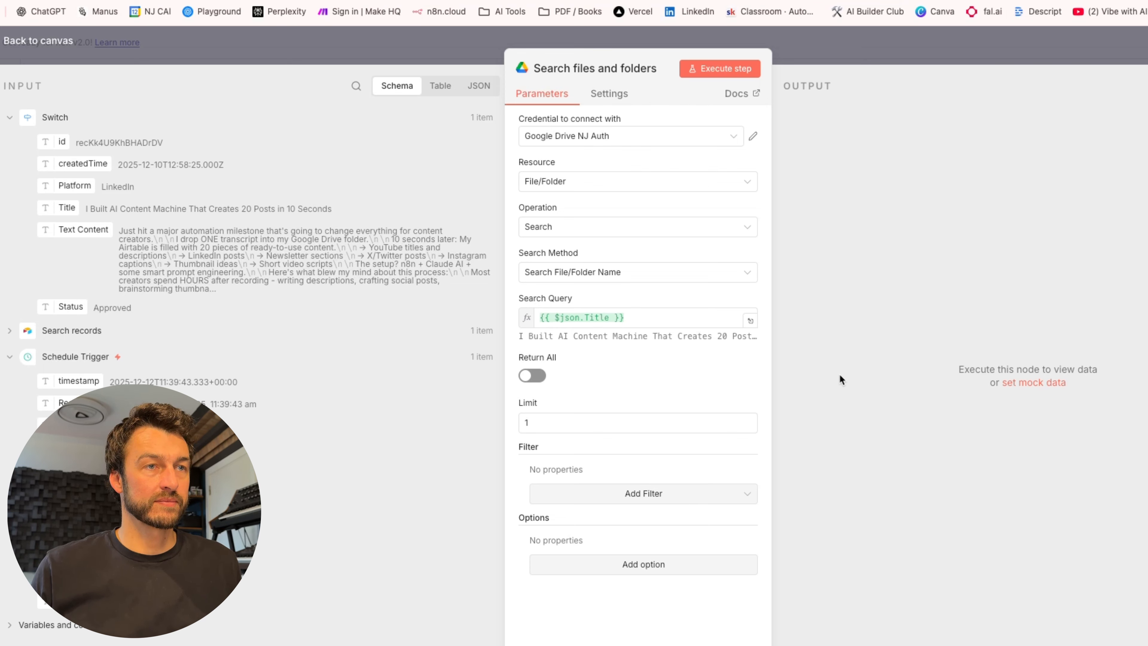
Add a Folder filter that restricts the file search to 01. LinkedIn Posts.
left_click(636, 498)
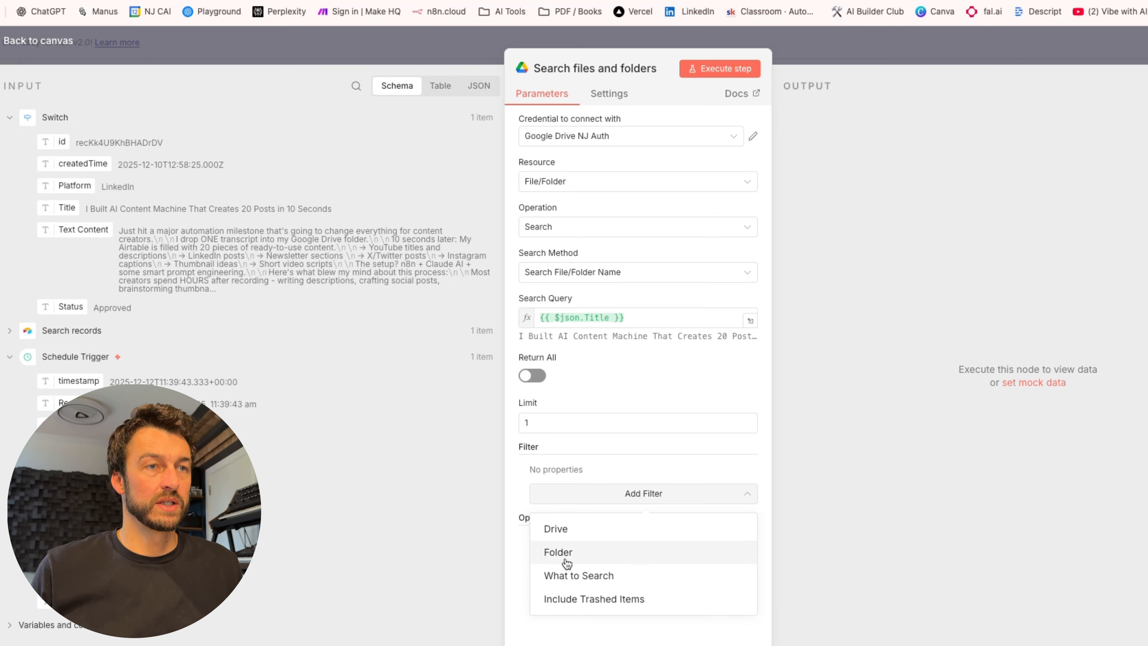
left_click(567, 560)
left_click(656, 492)
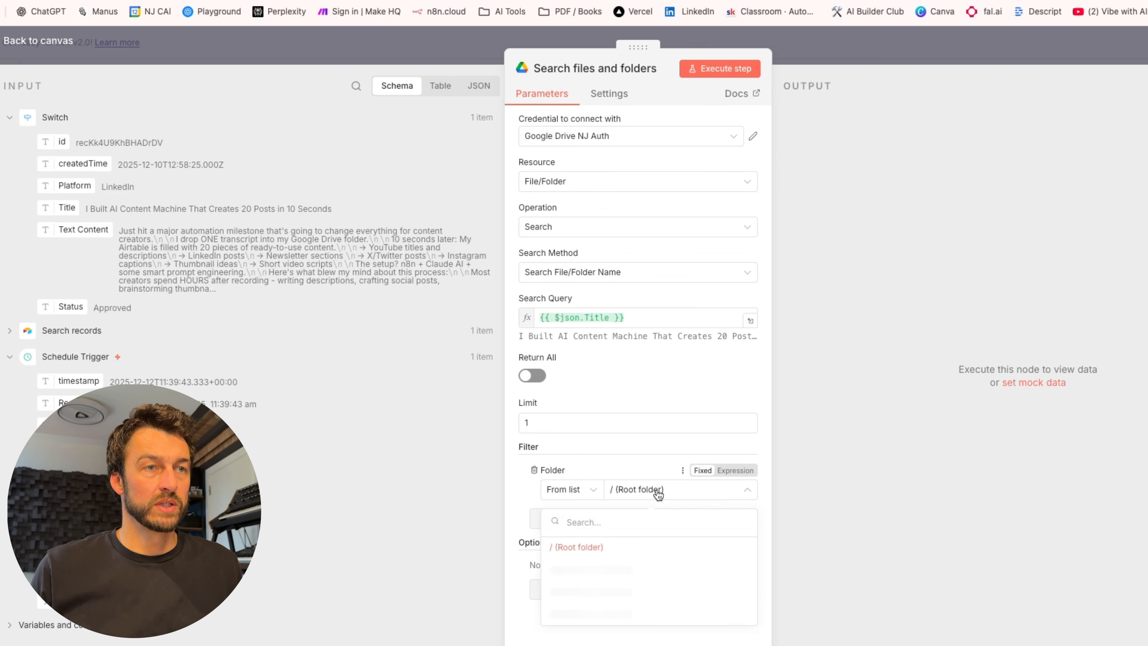
type("linked")
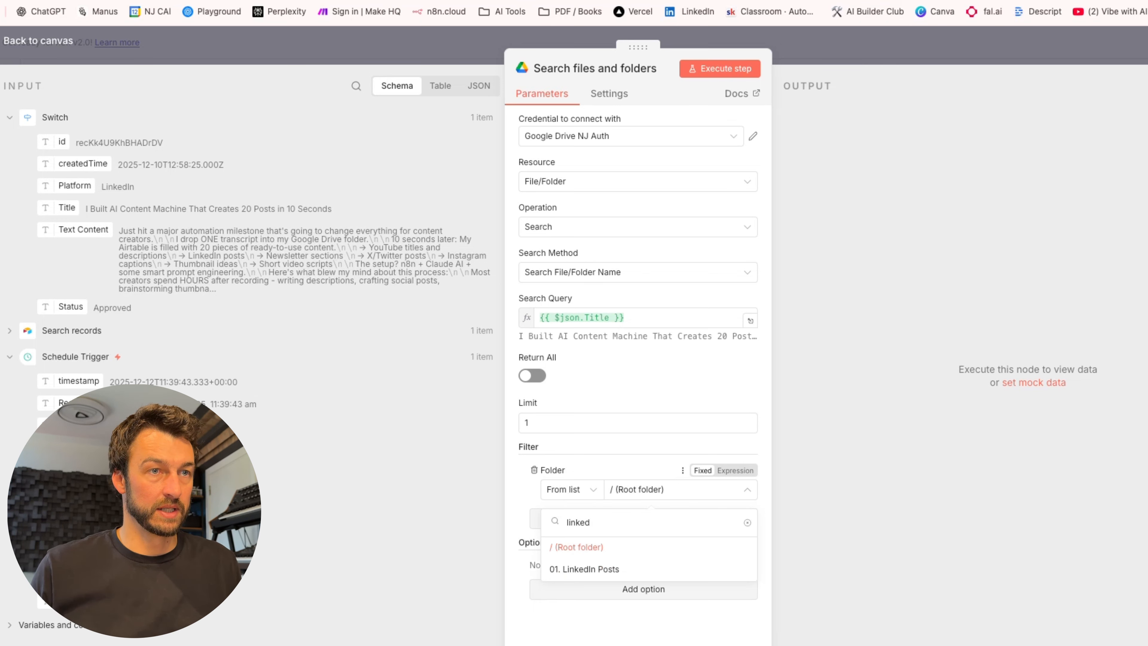
left_click(580, 572)
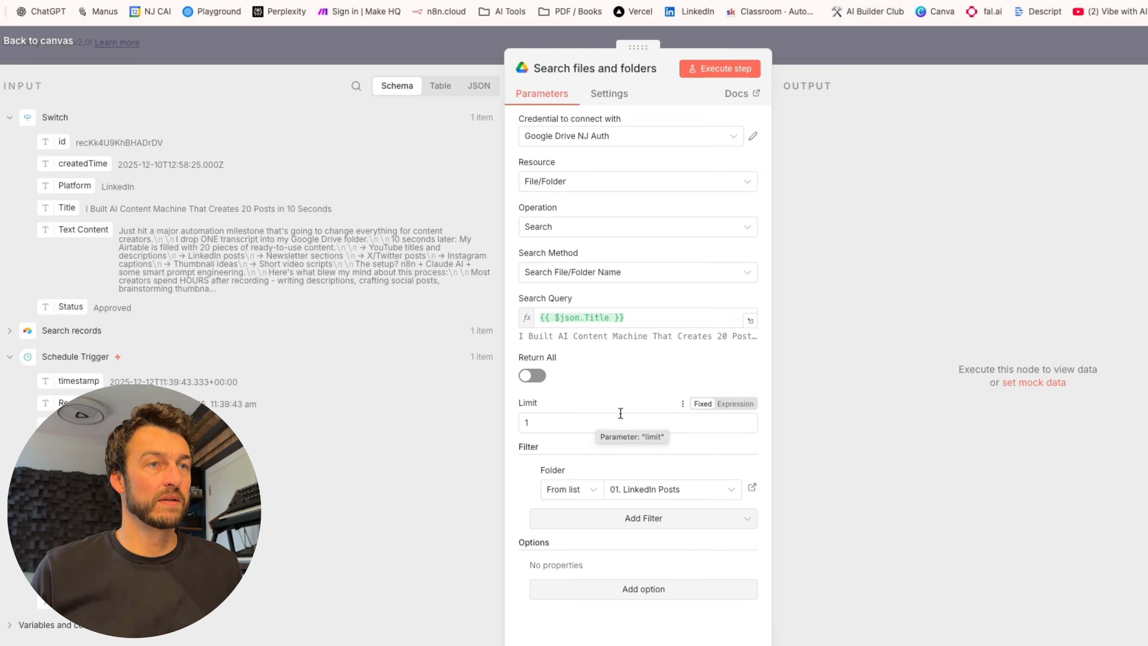
Enable Always Output Data for the Google Drive search node, execute it and return to the canvas.
left_click(613, 97)
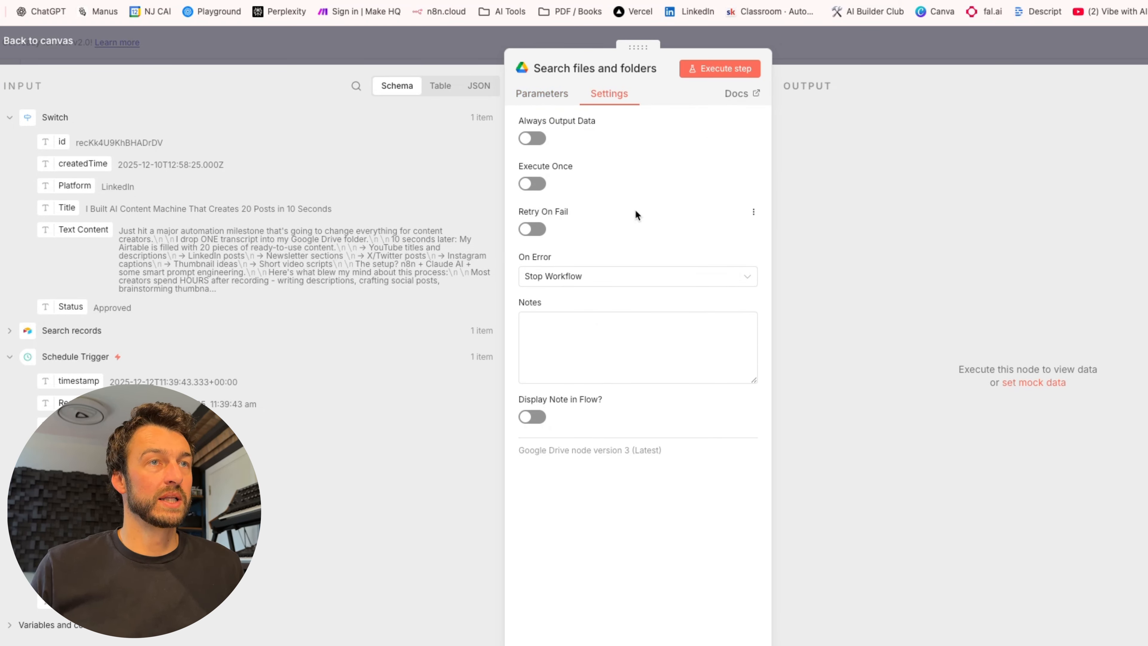
left_click(531, 139)
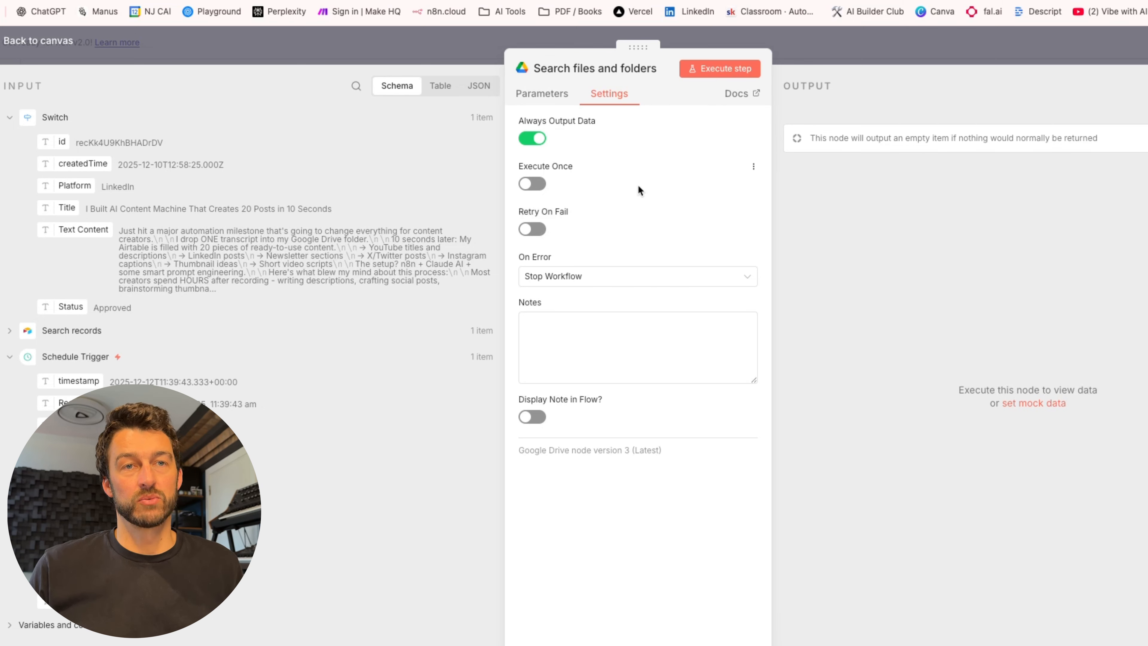
left_click(544, 94)
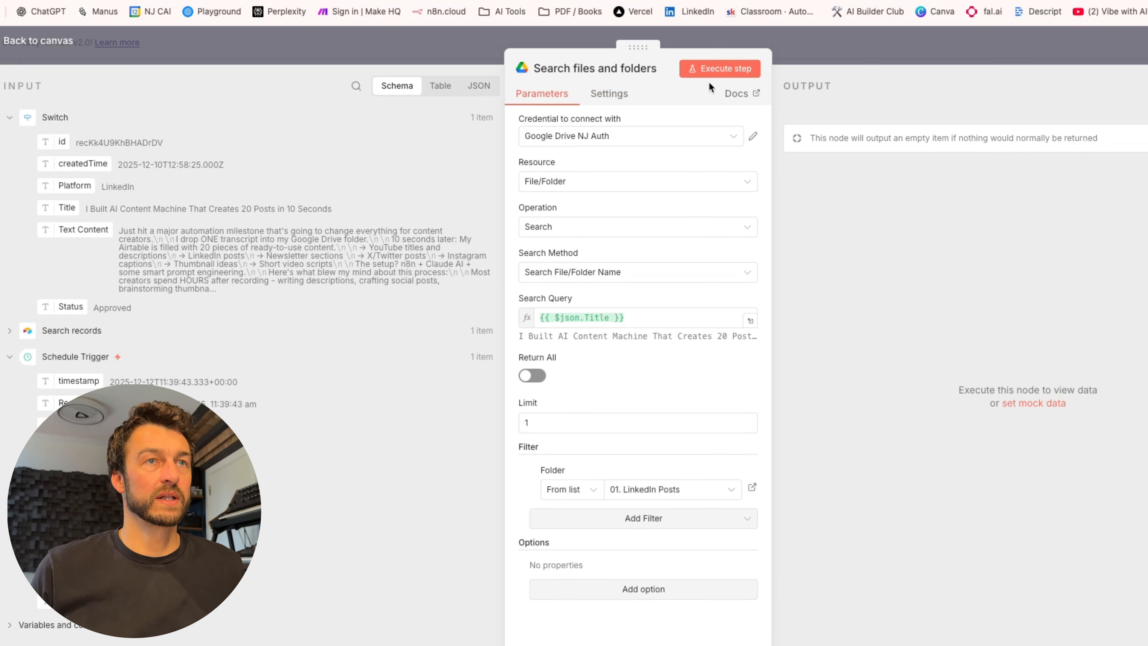
left_click(711, 69)
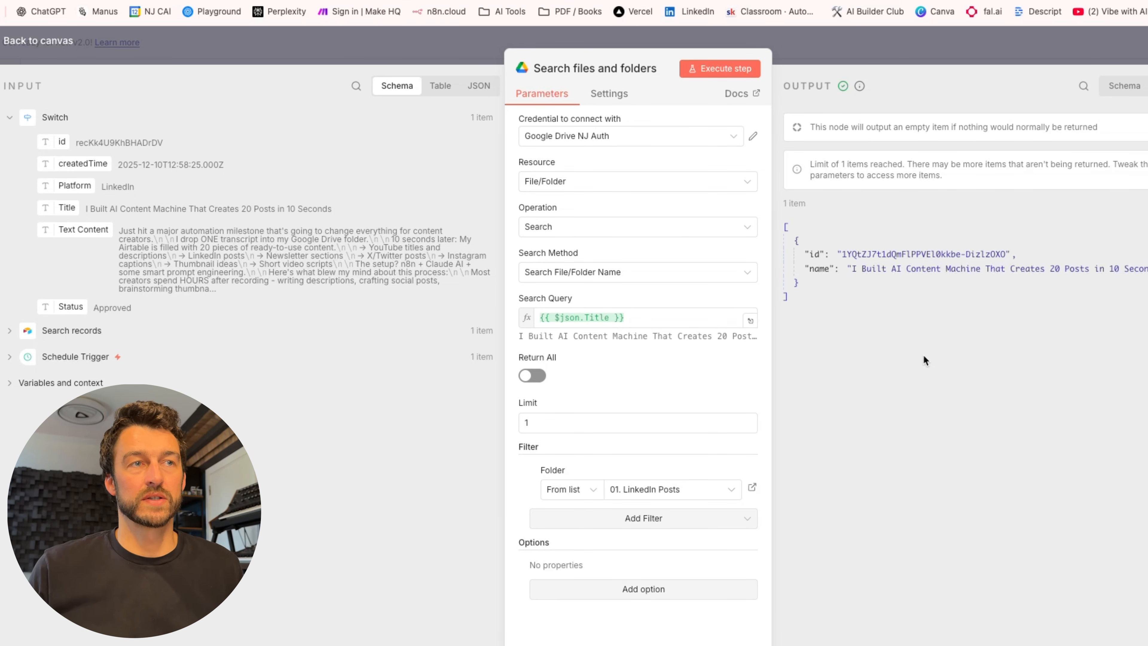
key("Escape")
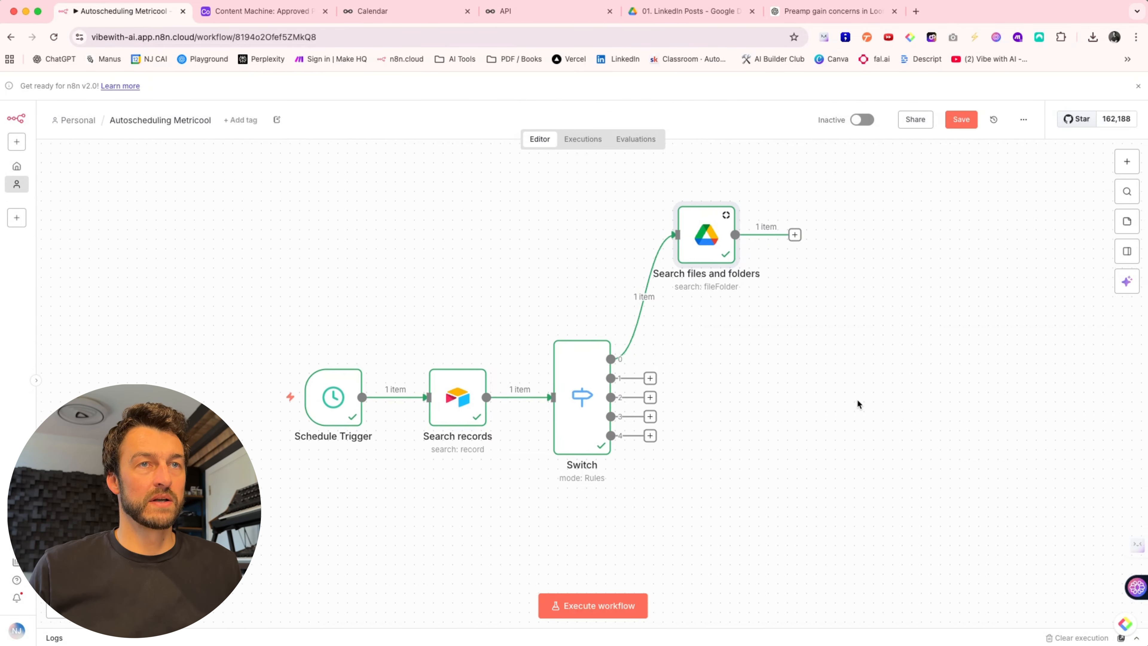
Add an If node after the Search files and folders node.
scroll(857, 398, "right", 5)
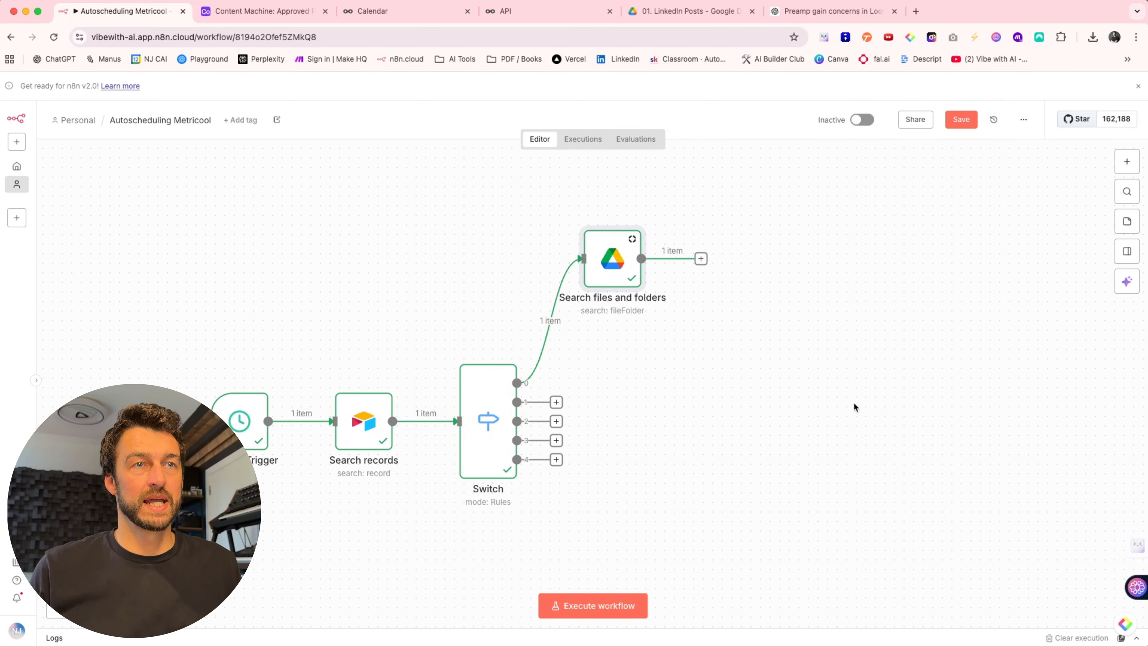
key("Tab")
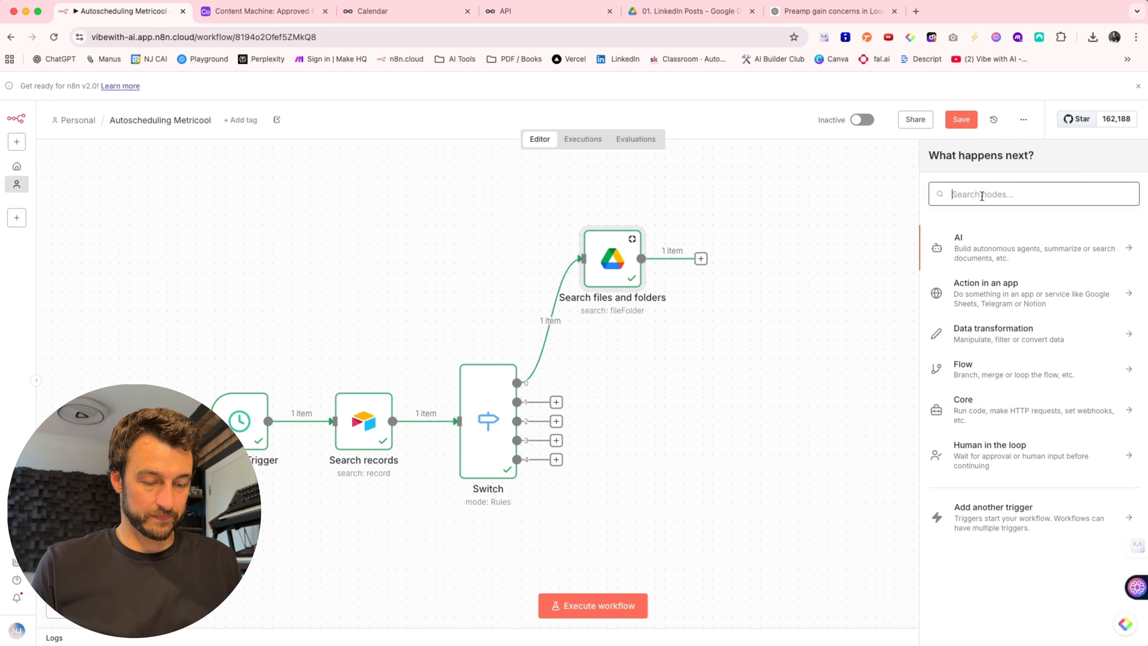
type("if")
left_click(1012, 250)
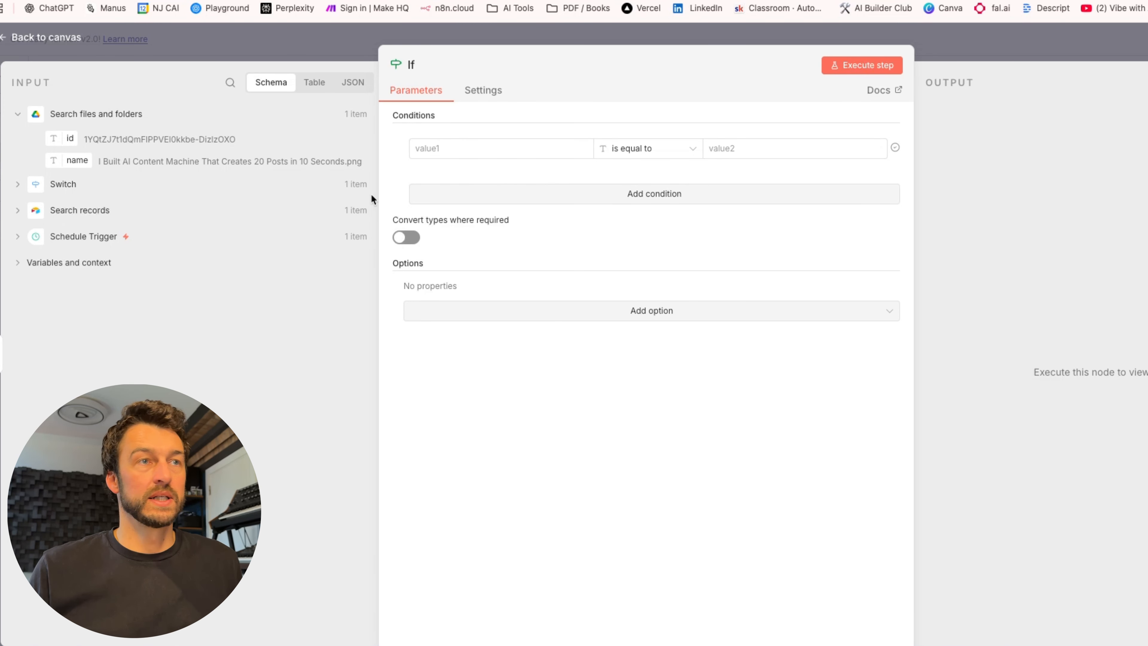
Set the If condition to {{ Object.keys($json).length }} as a number greater than 0, execute the node and return to the canvas.
left_click(442, 145)
type("{{ Object.keys($json).length }}")
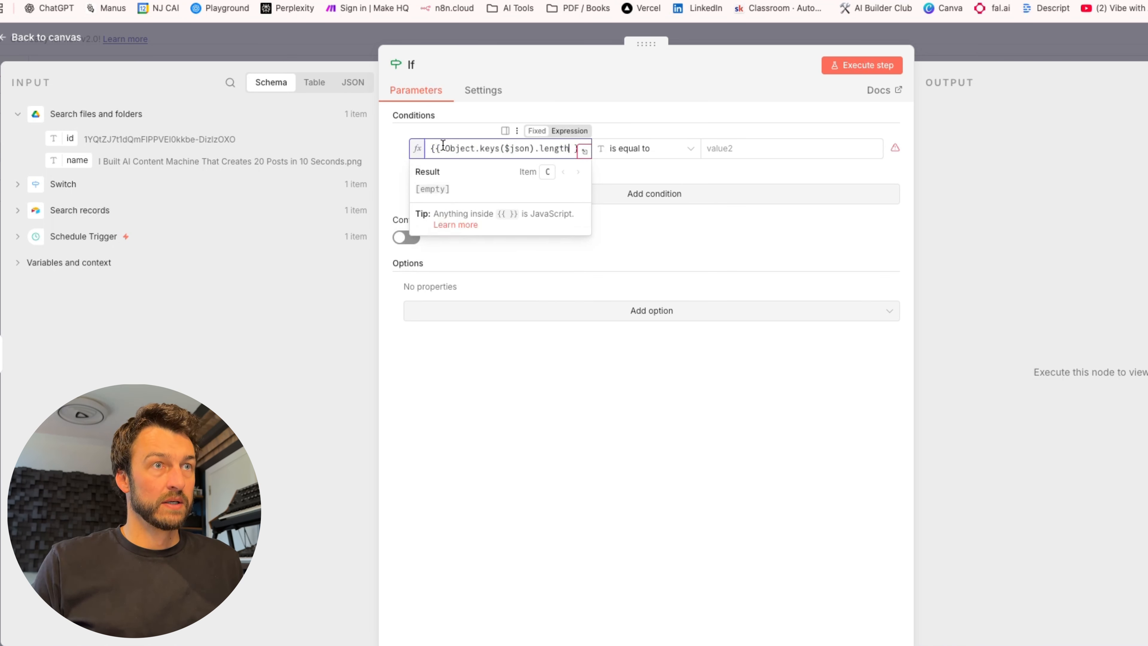
left_click(510, 162)
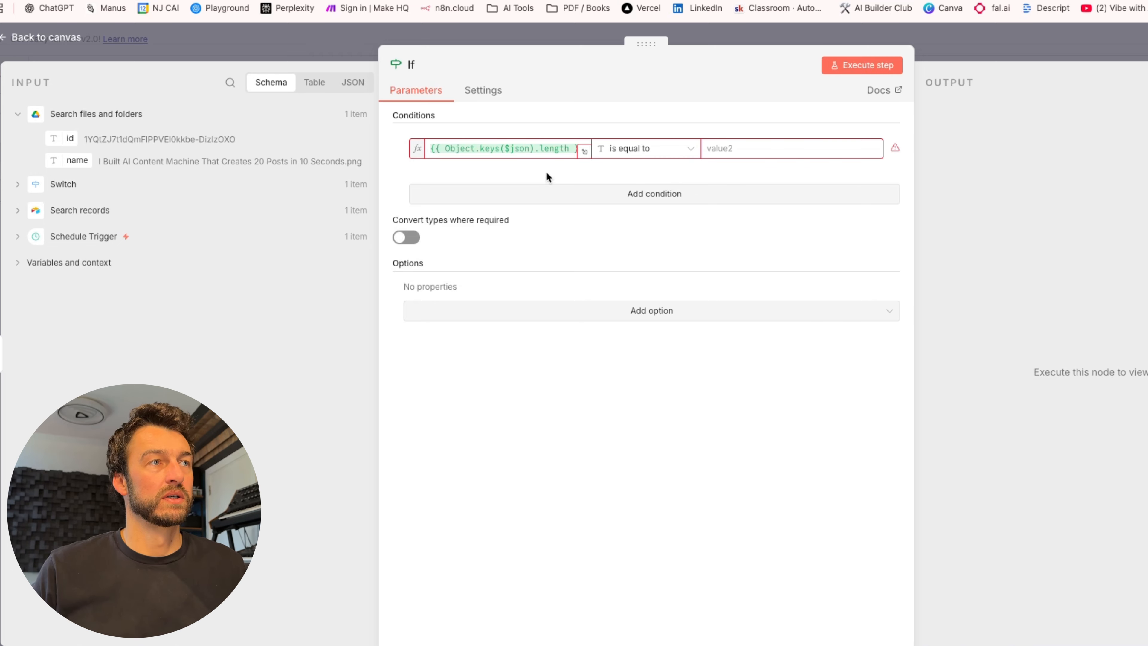
left_click(637, 151)
mouse_move(644, 206)
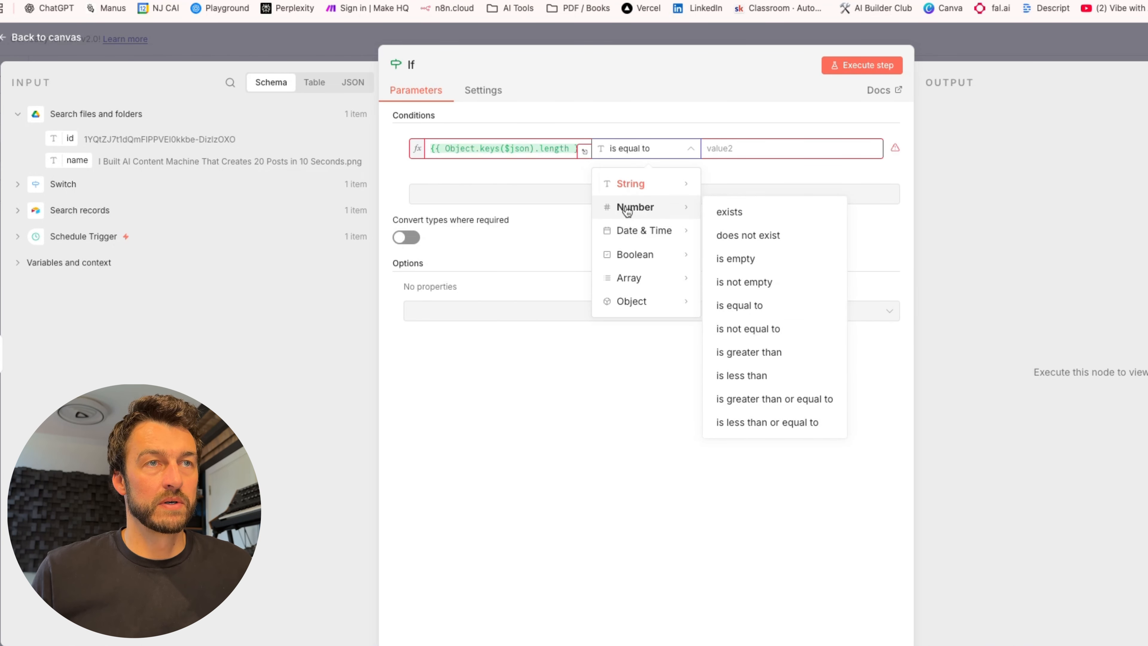
left_click(775, 352)
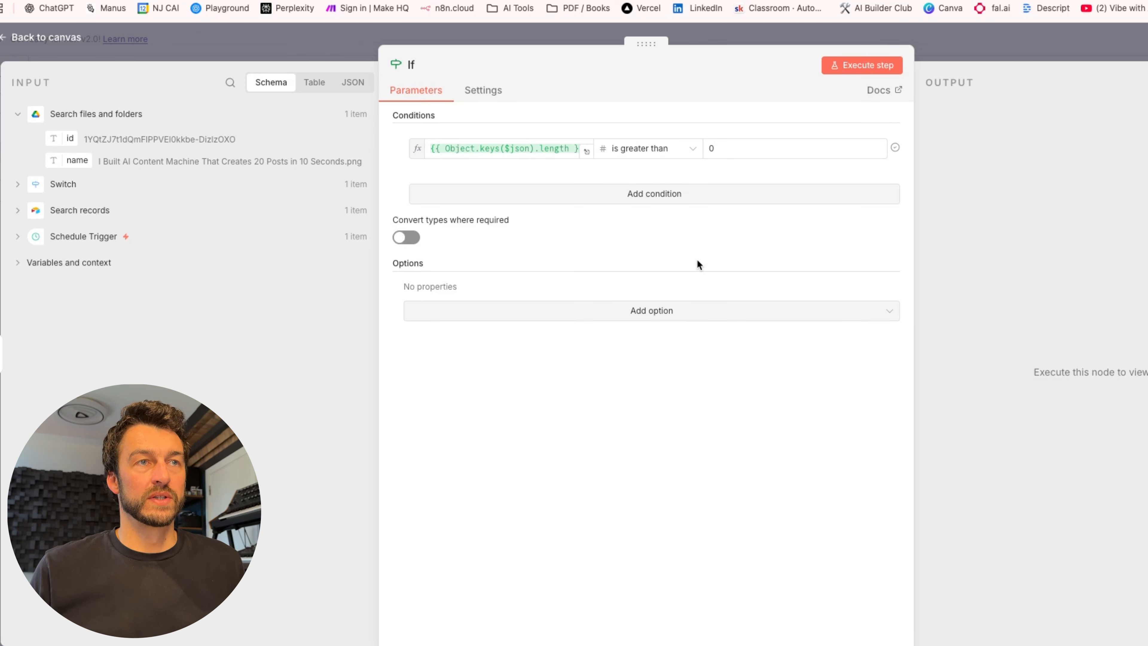
left_click(872, 65)
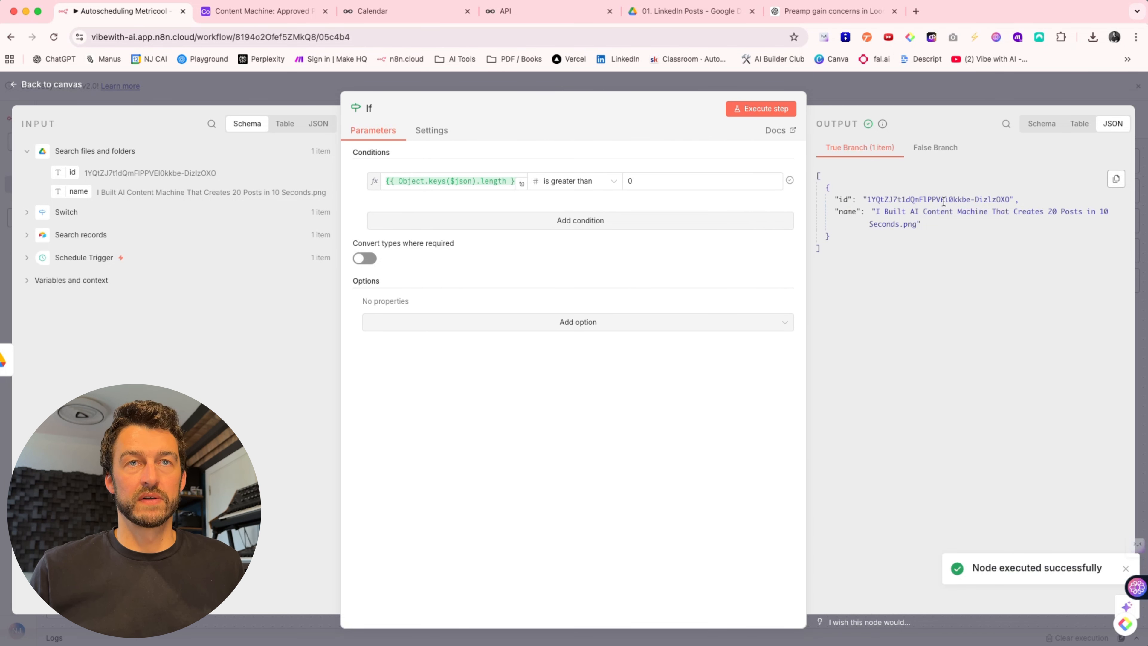
left_click(64, 89)
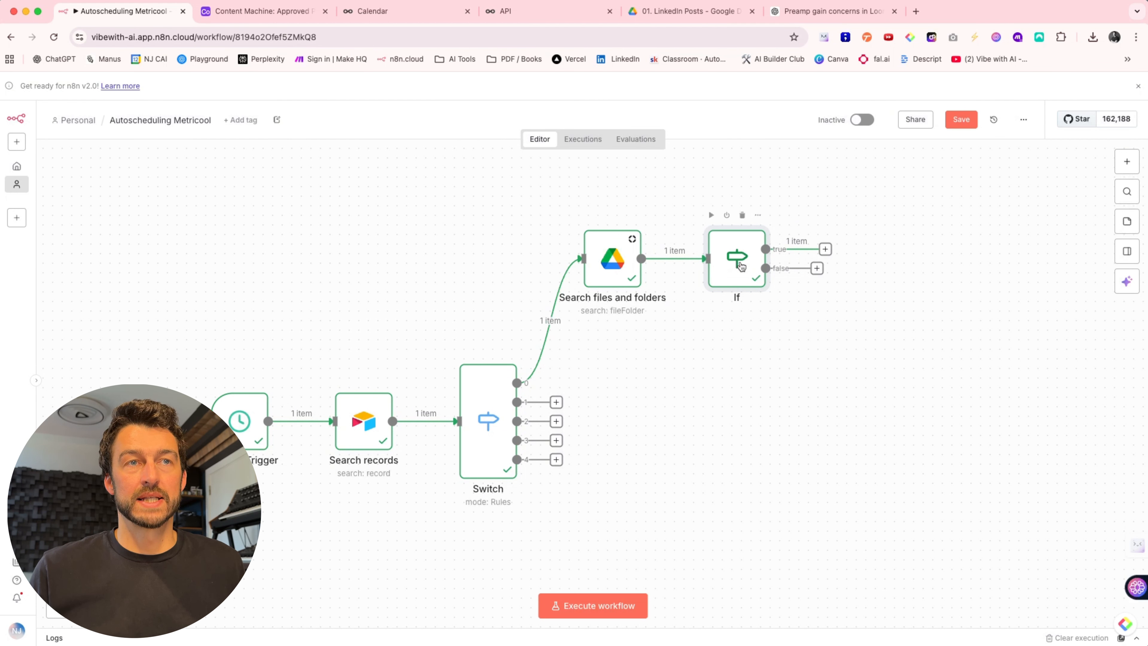
Add a Google Drive Download file node to the If node's true branch.
scroll(805, 241, "right", 5)
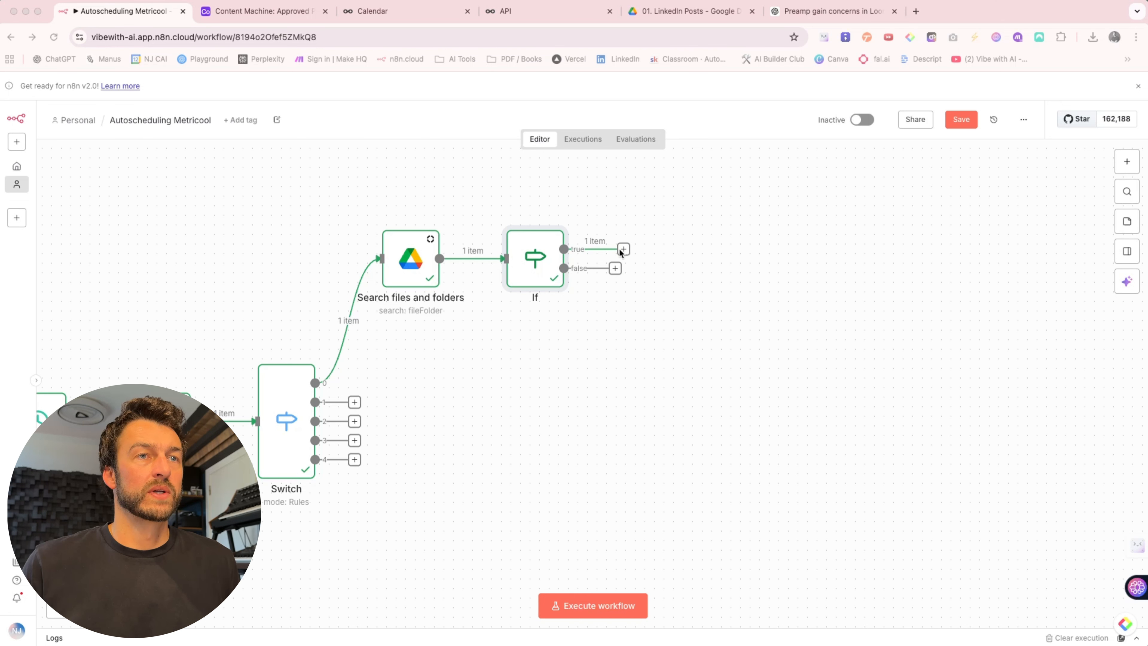
left_click(623, 249)
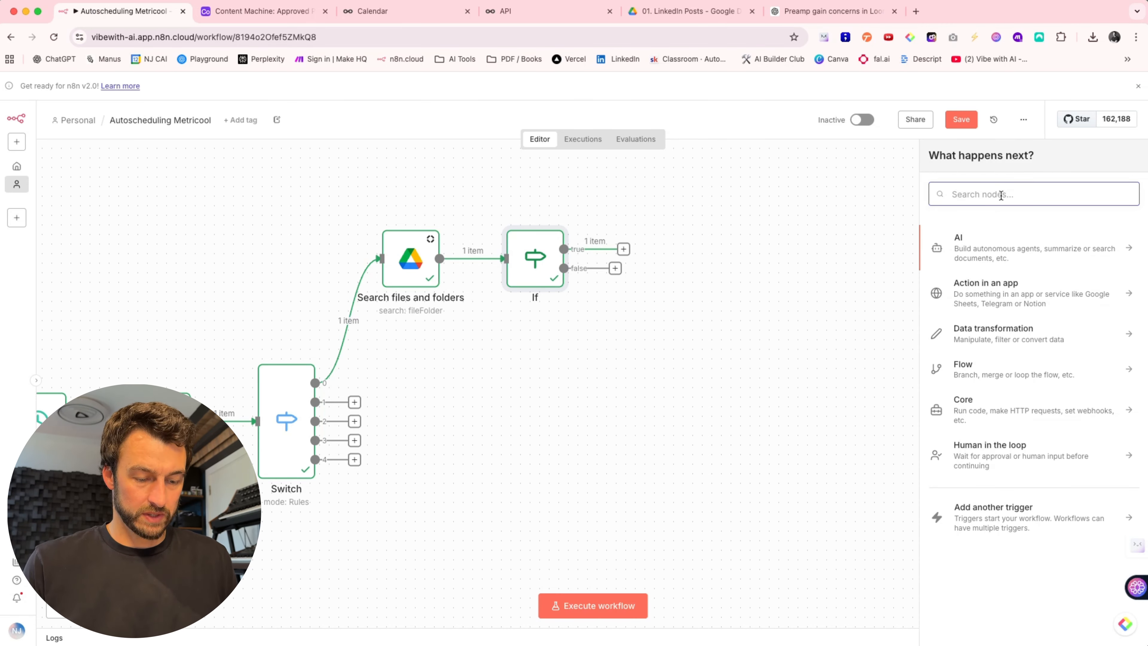
type("google")
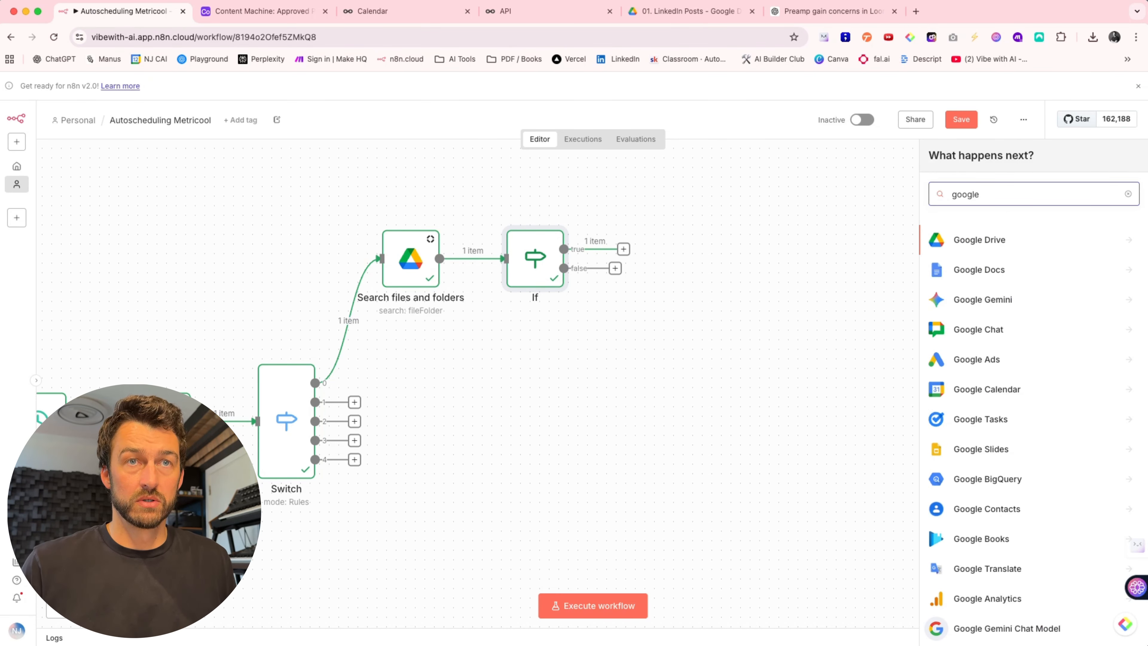
left_click(979, 247)
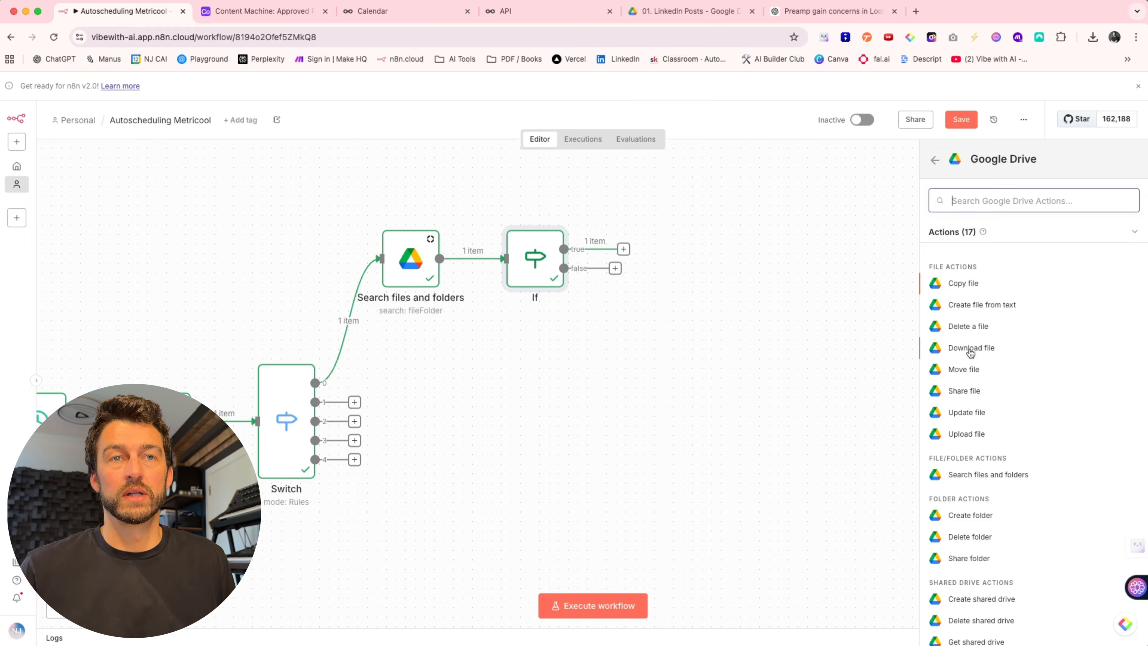
left_click(970, 348)
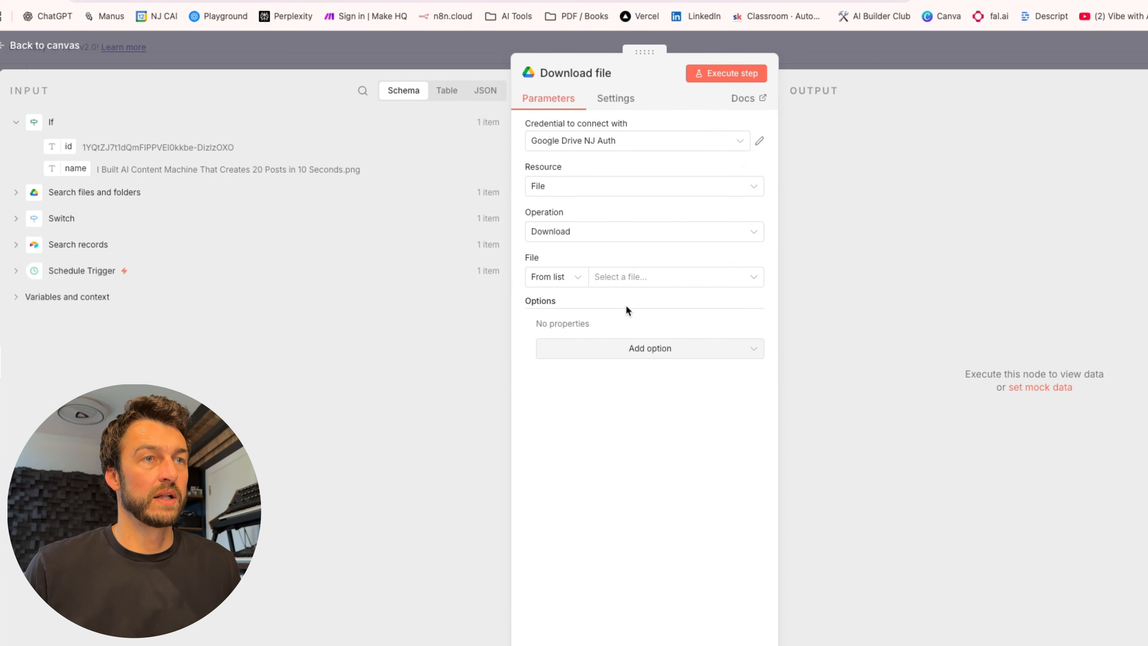
Select the file to download by ID, using the If item's id field as {{ $json.id }}.
left_click(561, 278)
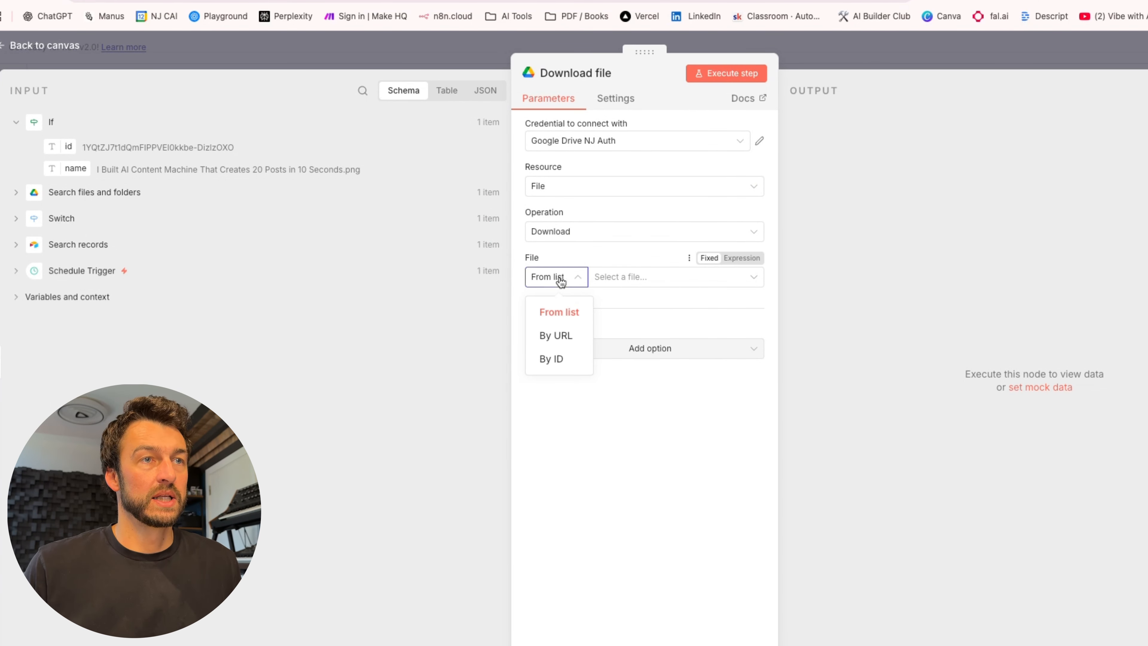
left_click(549, 360)
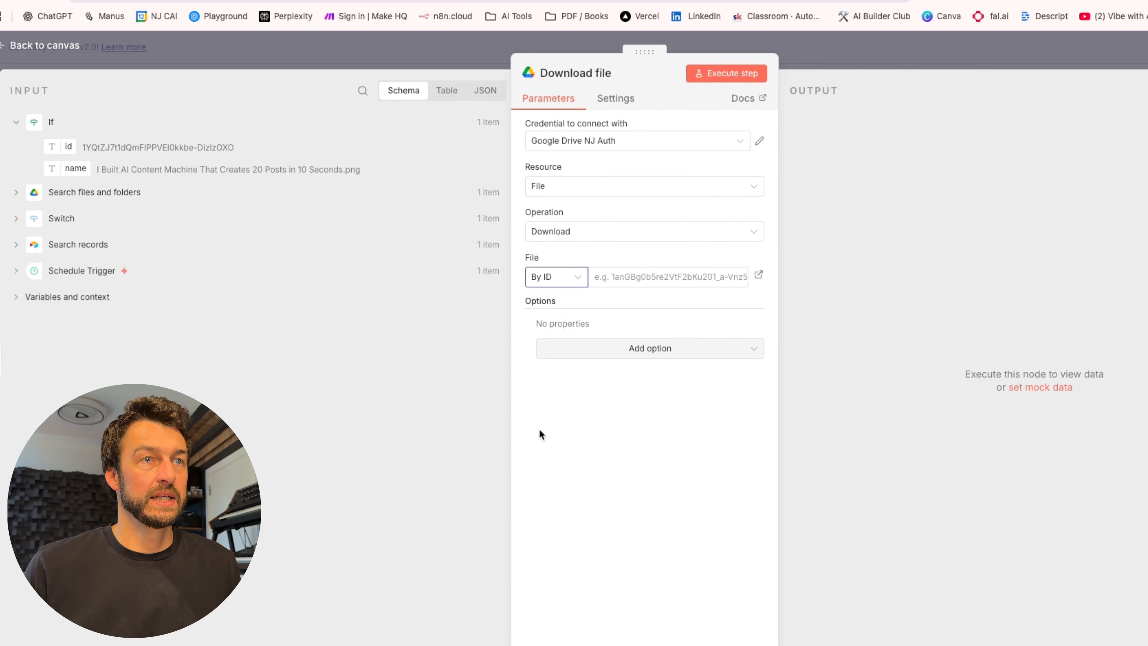
left_click(72, 193)
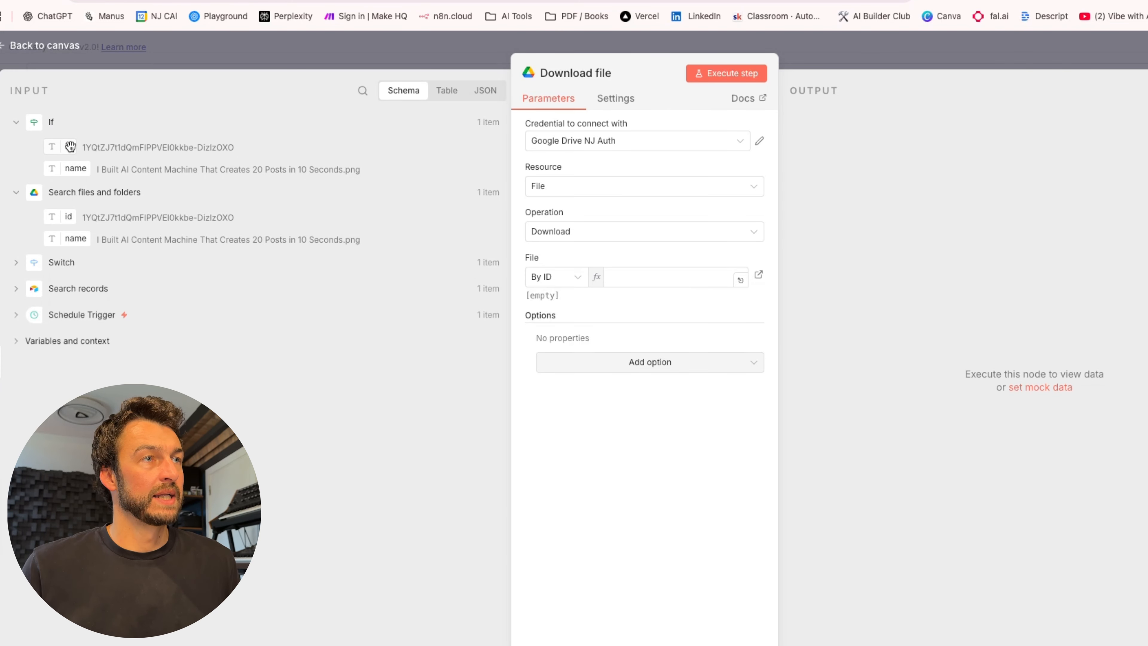
left_click_drag(68, 147, 651, 277)
left_click(862, 336)
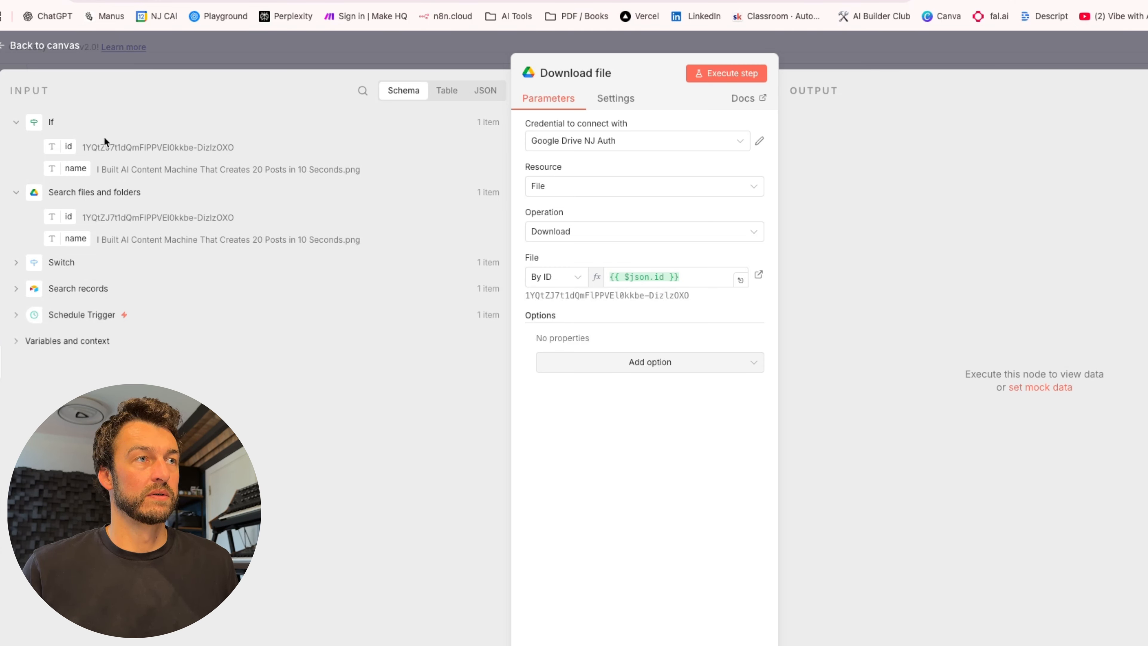
Execute the Download file node, review the downloaded file's name and return to the canvas.
left_click(748, 73)
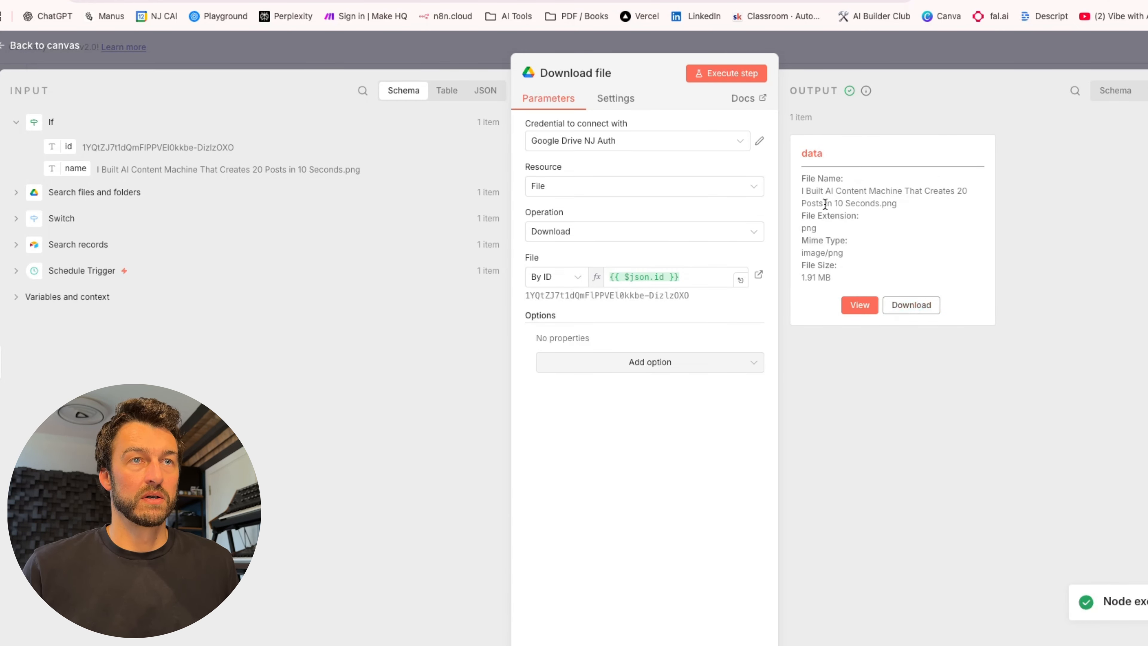
left_click_drag(802, 191, 907, 201)
left_click(37, 45)
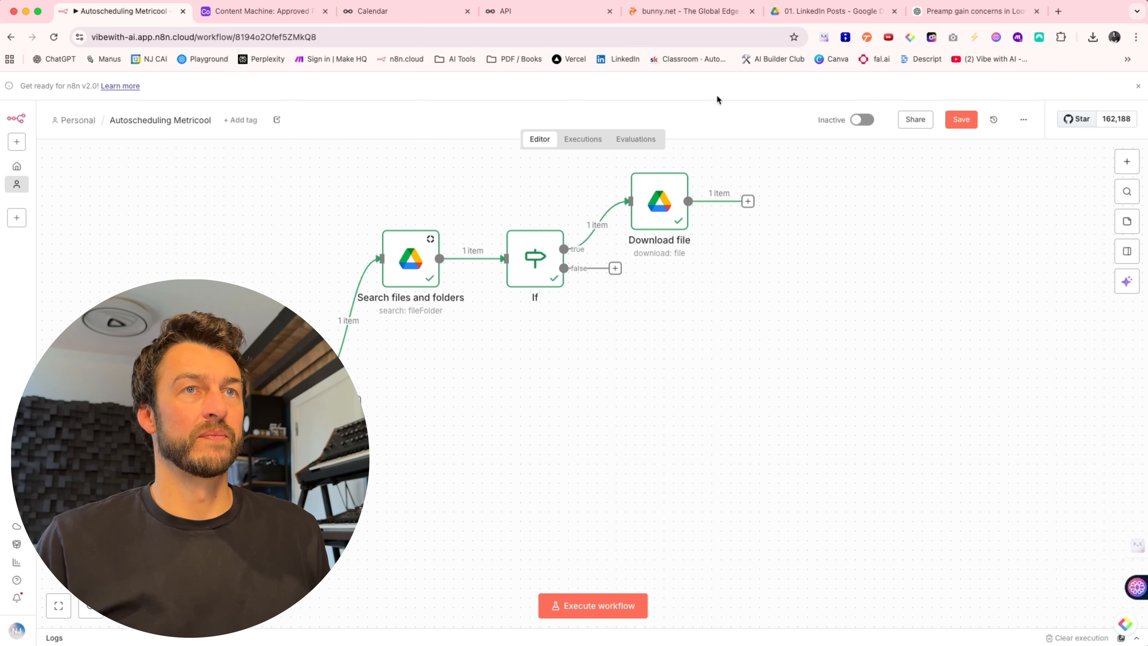
Switch to the bunny.net dashboard, open the content-images storage zone and copy the URL of the first image in it.
left_click(690, 10)
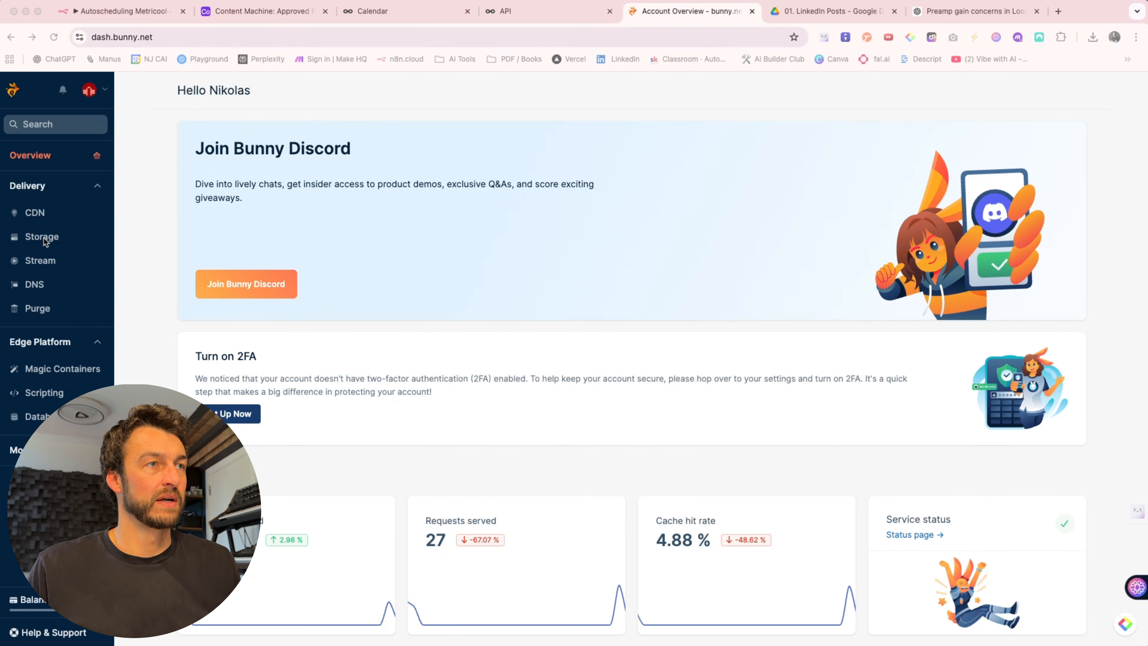
left_click(44, 239)
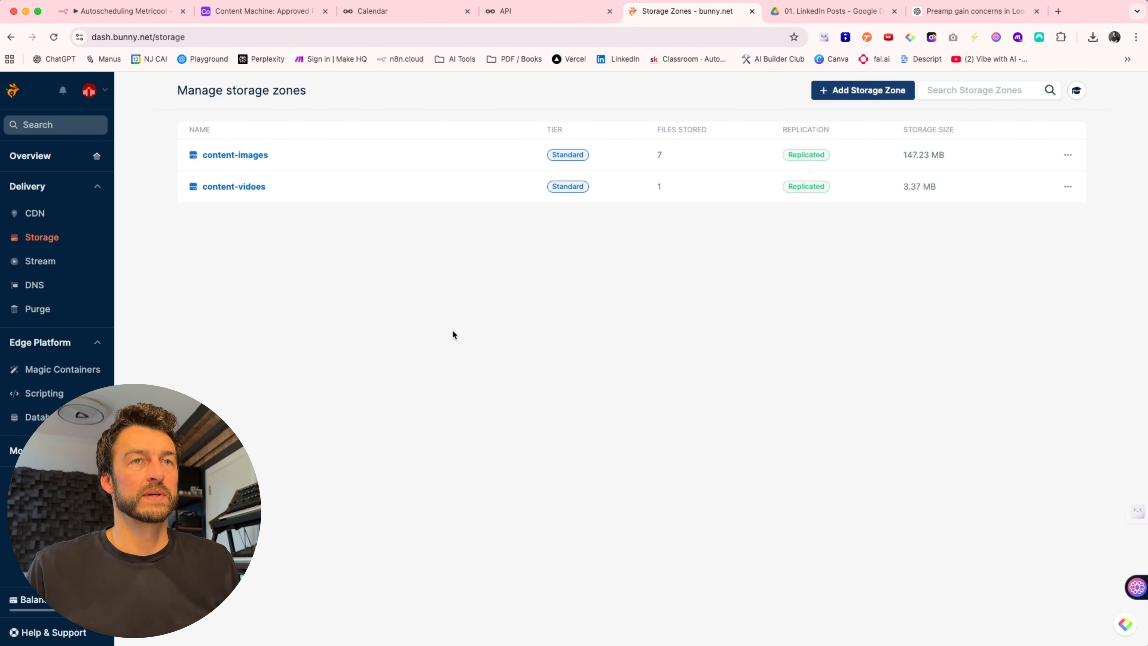
left_click(233, 158)
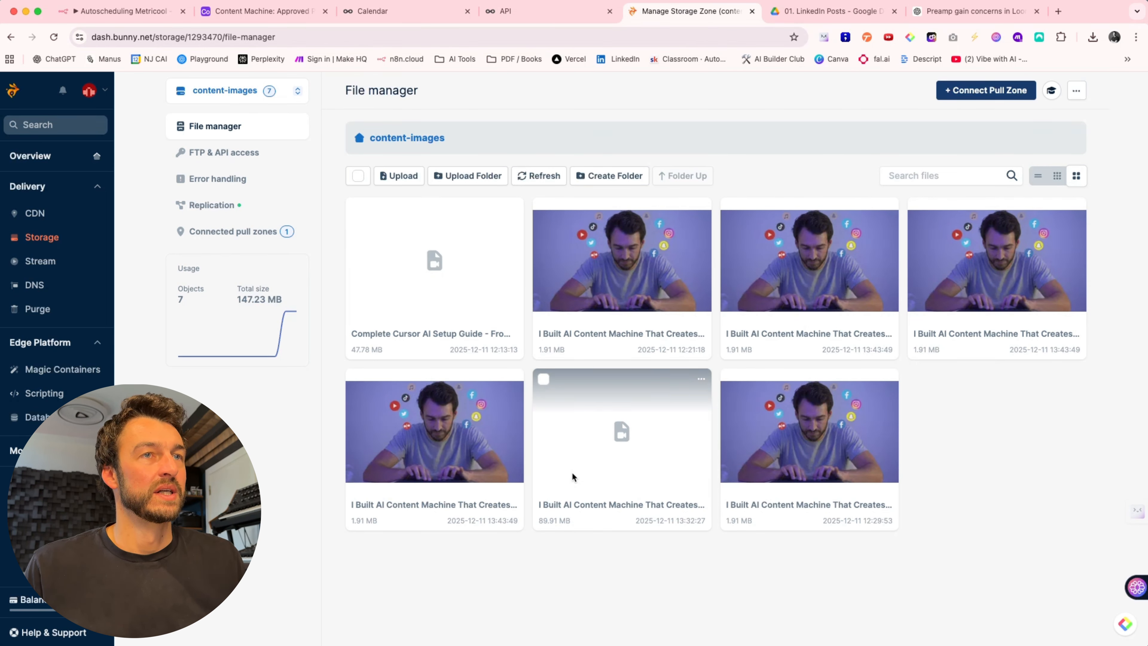
left_click(674, 281)
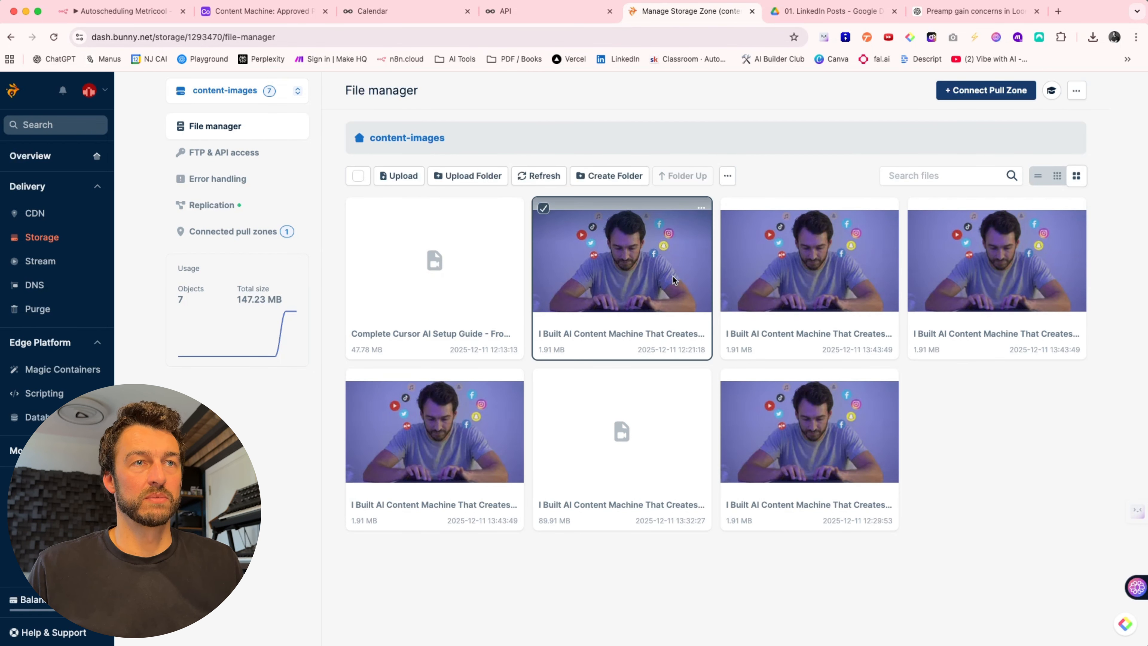
left_click(701, 207)
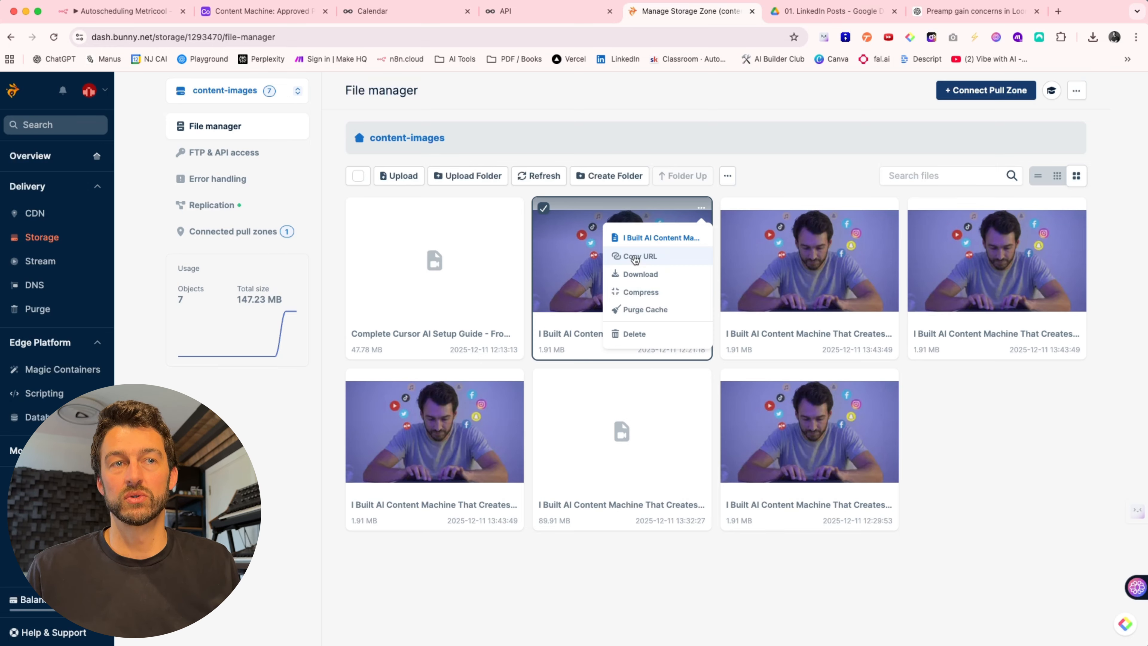
left_click(635, 257)
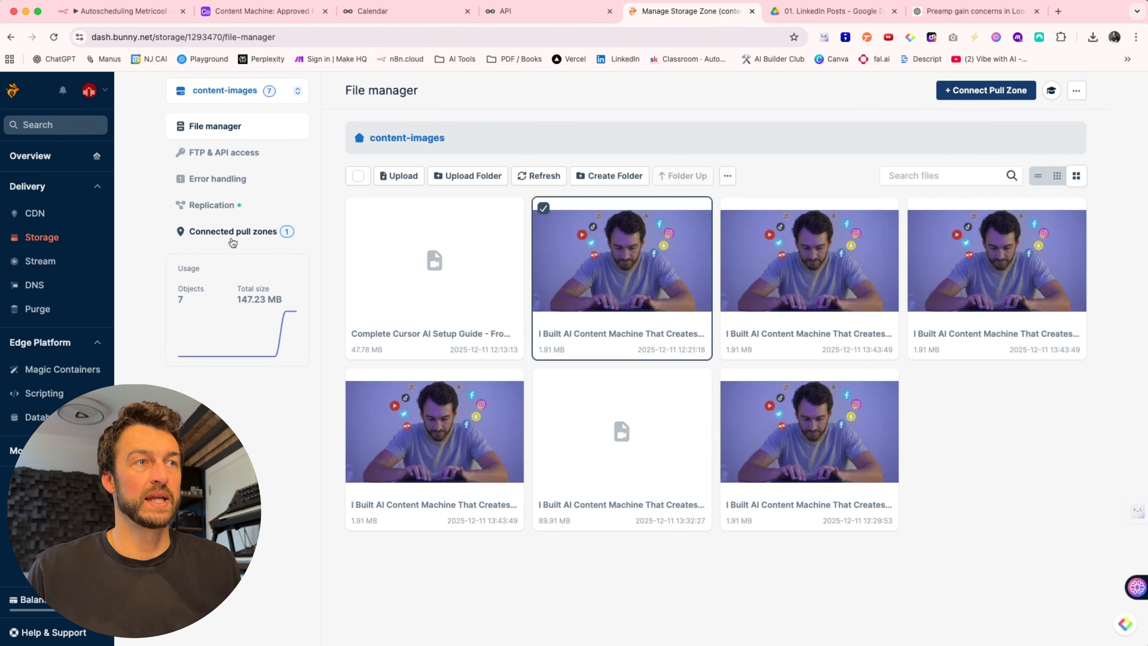
Open the content-images pull zone connected to the storage zone to view its linked hostname.
left_click(241, 233)
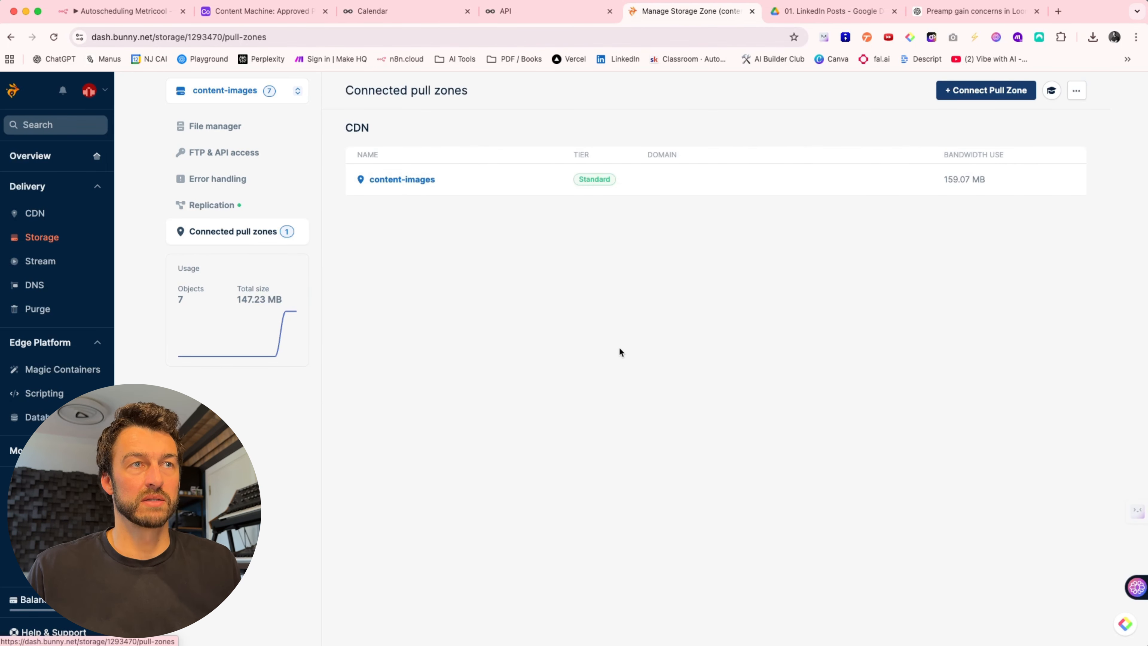
left_click(409, 181)
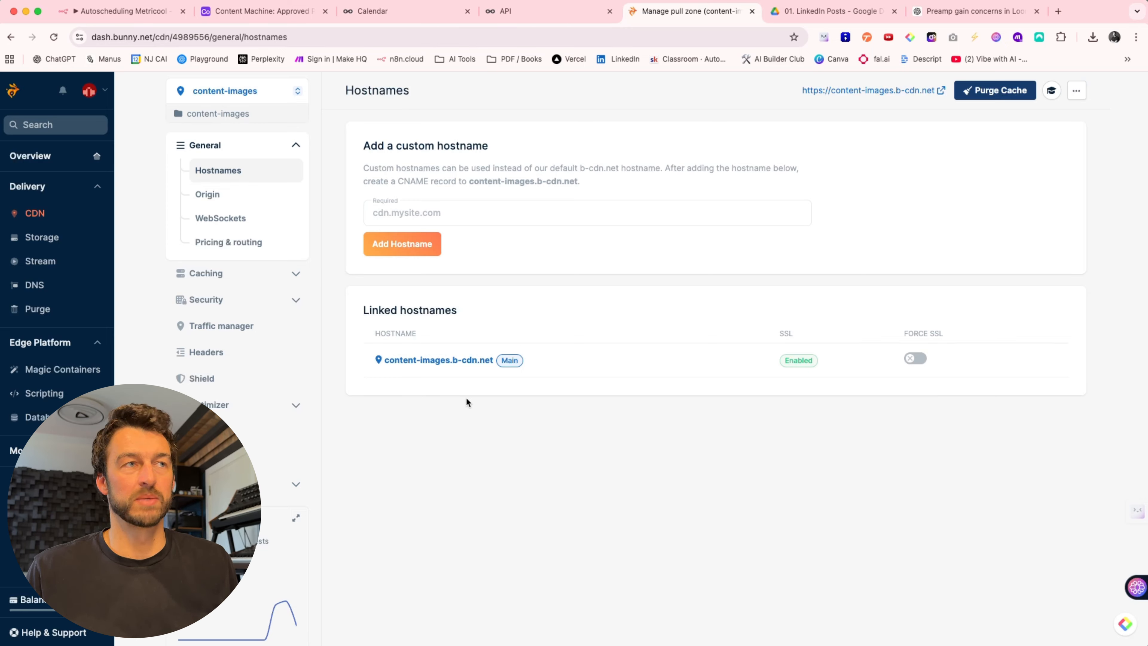
Switch back to n8n and add an HTTP Request node with the PUT method after the Download file node.
left_click(108, 12)
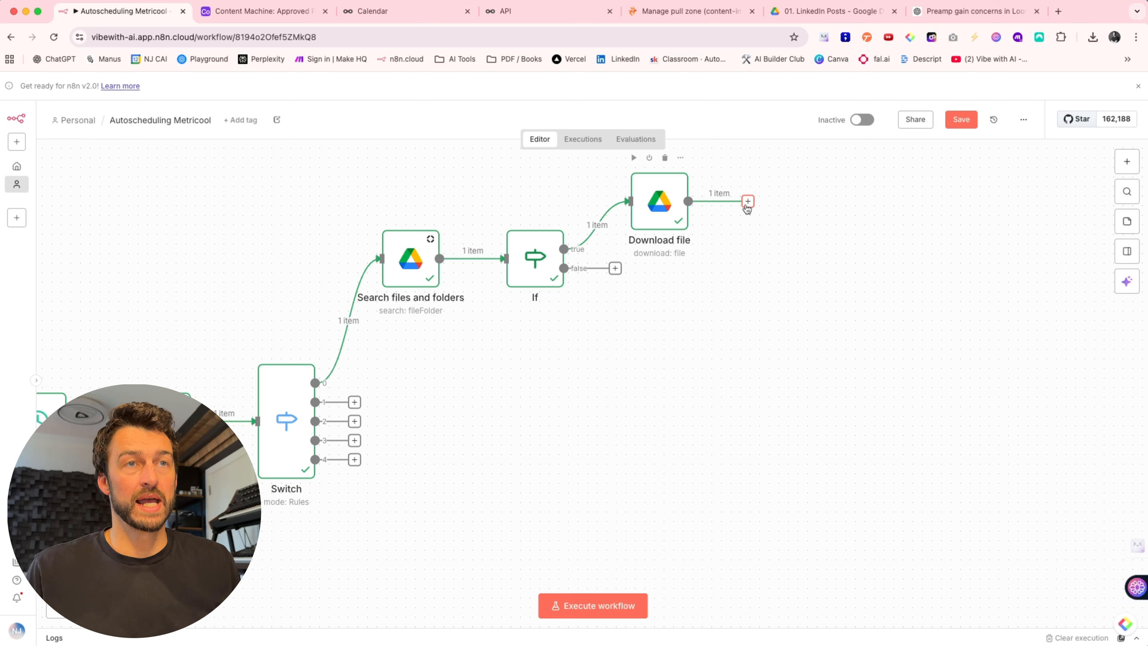
left_click(747, 202)
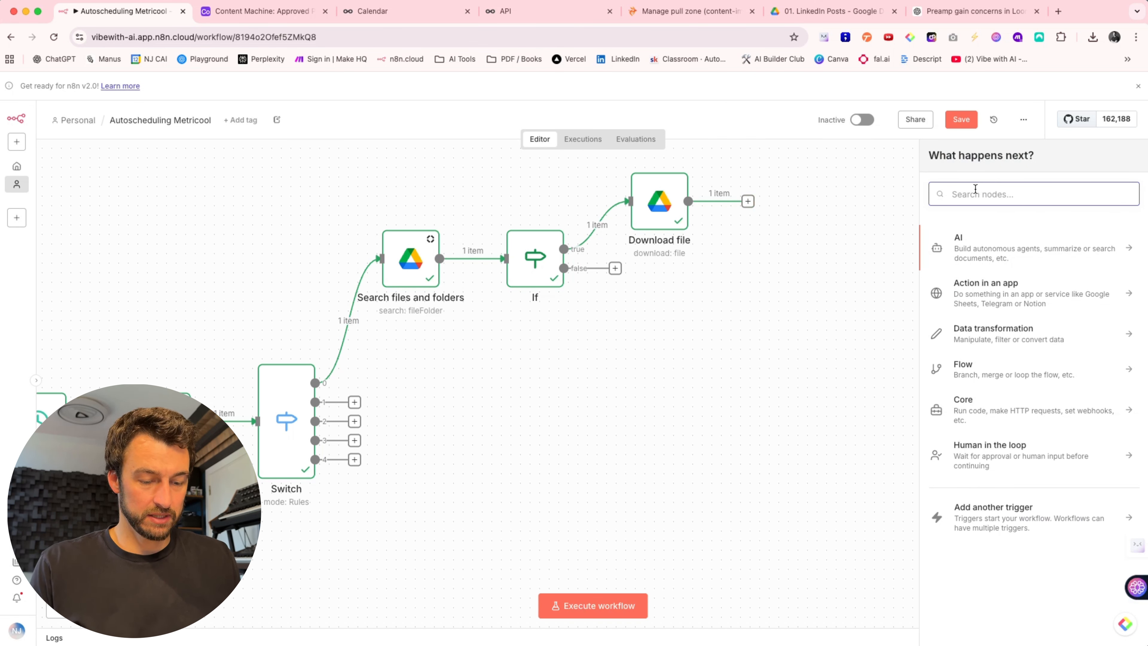
type("htt")
type("p")
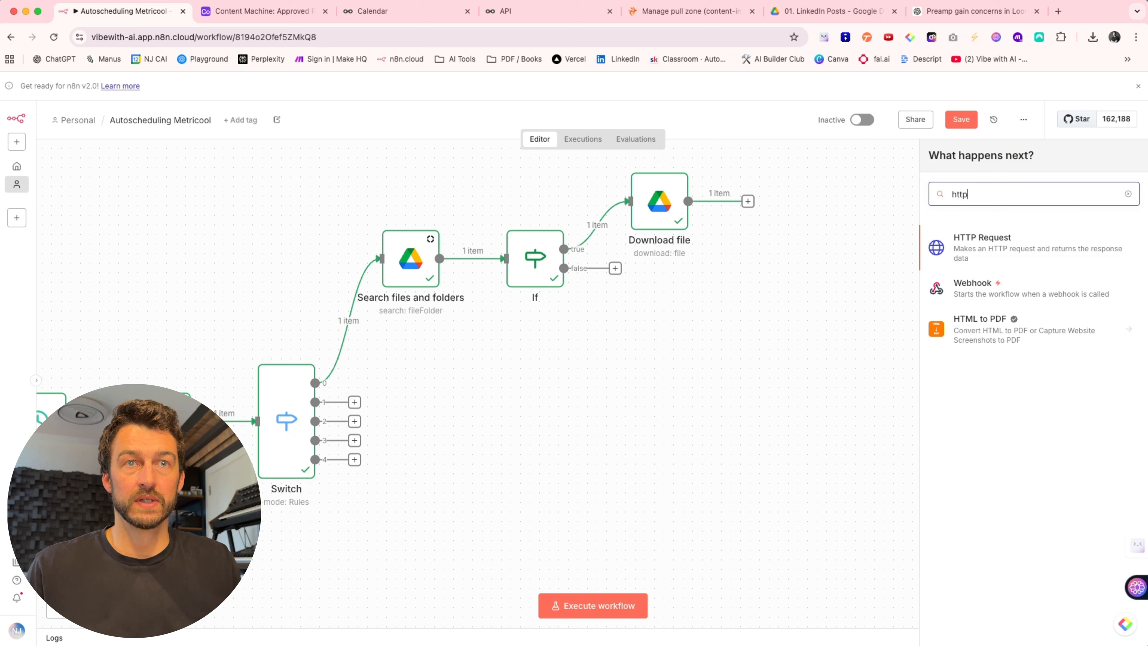
left_click(994, 241)
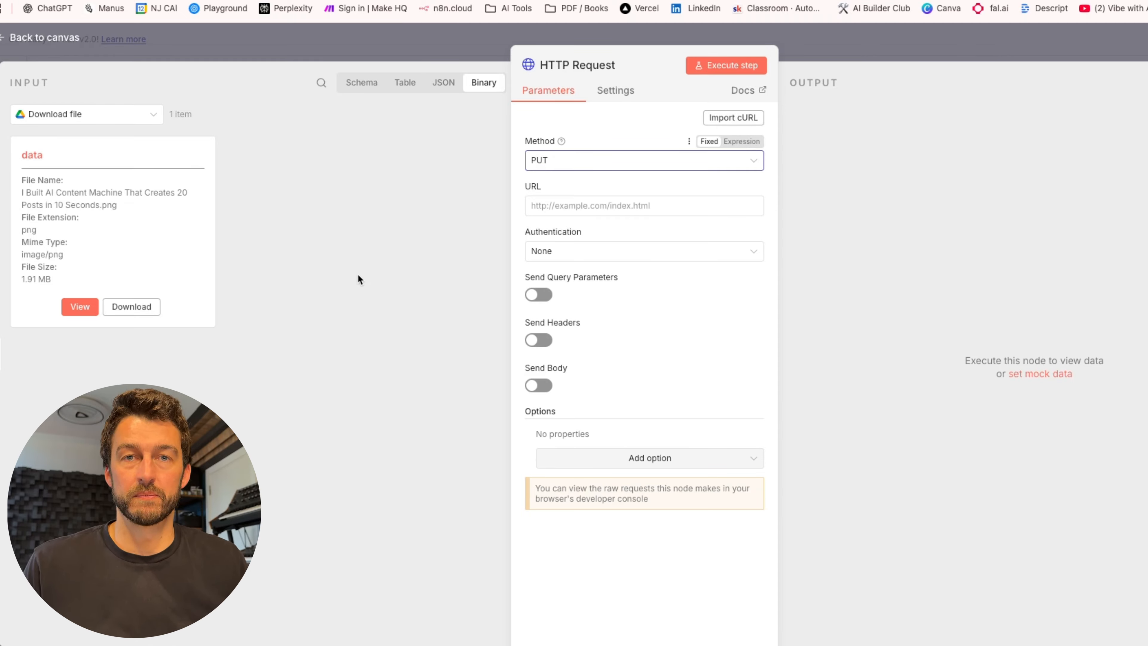
left_click(549, 209)
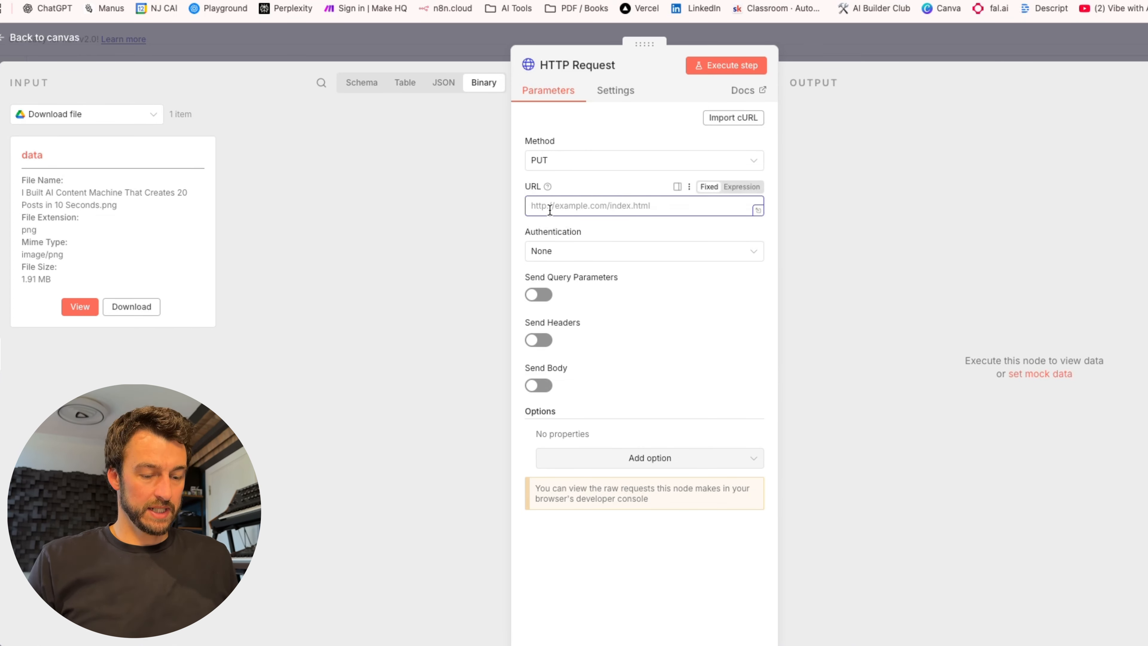
type("https://storage.bunnycdn.com/content-images/{{ $('Download file').item.json.name }}")
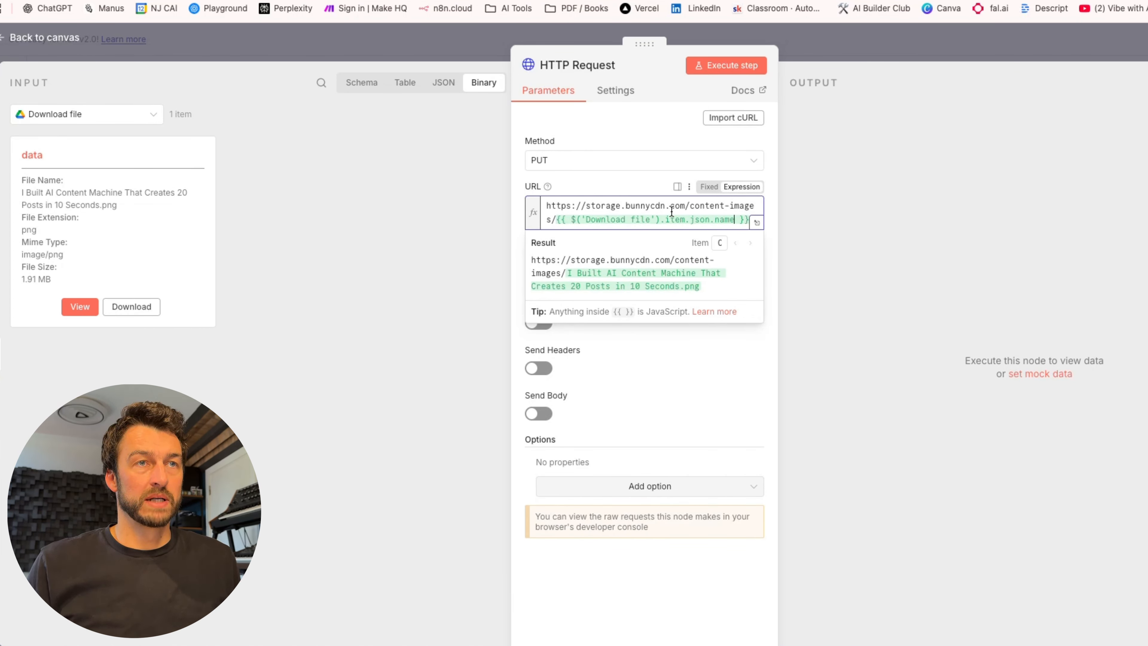
left_click(692, 378)
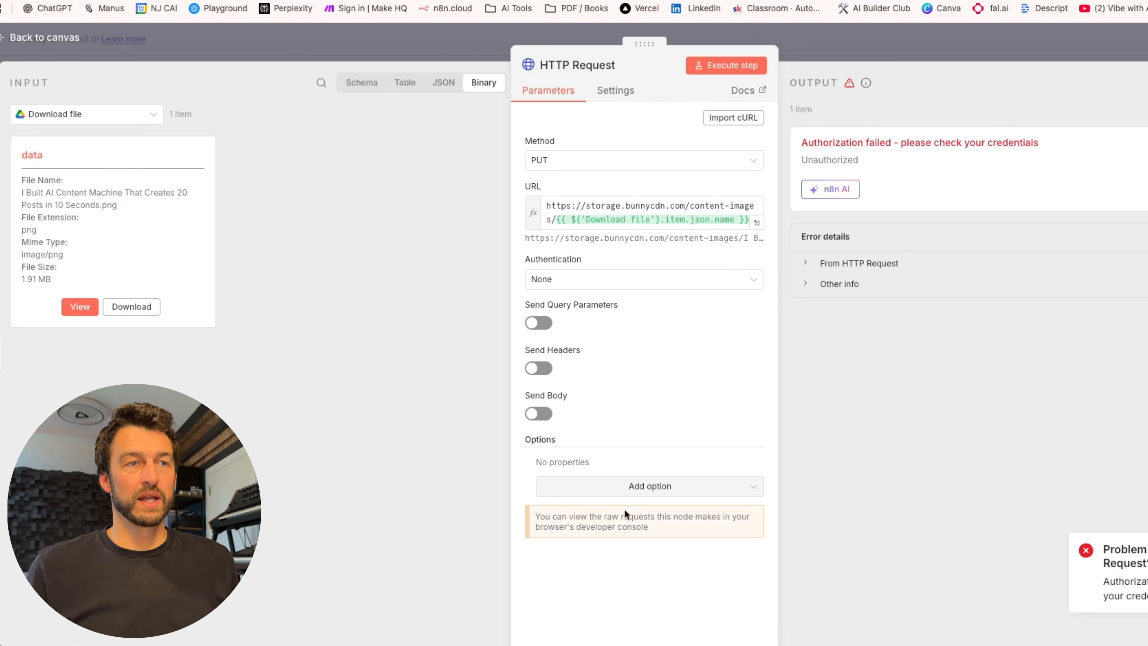
Enable sending headers in the HTTP Request node and name the first header parameter AccessKey.
left_click(625, 486)
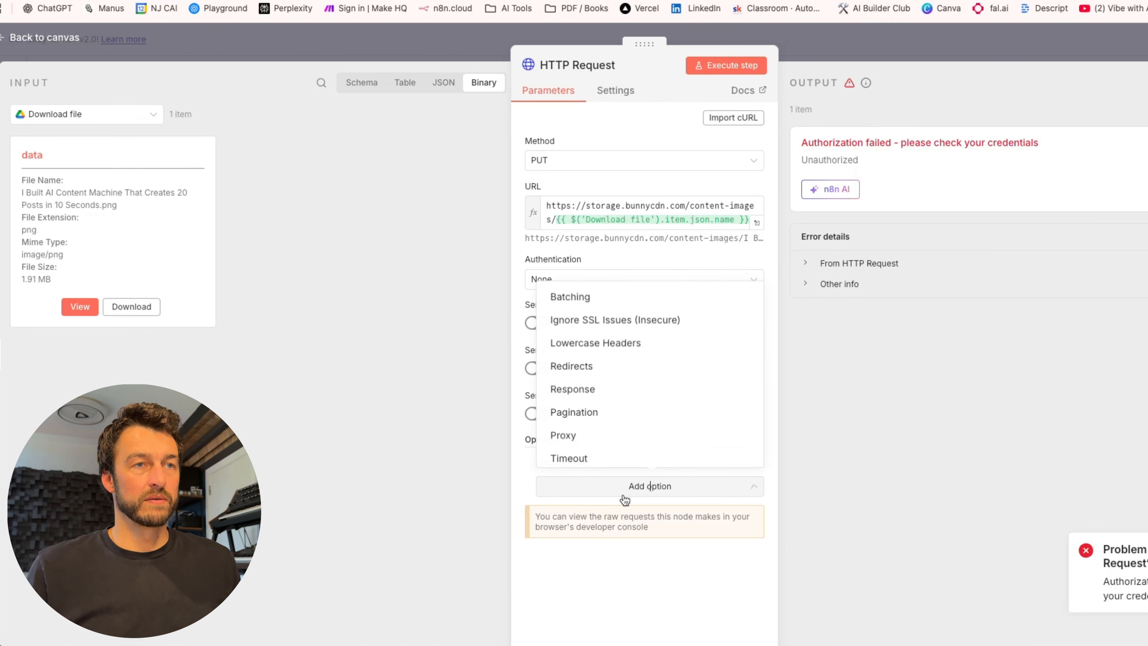
left_click(626, 580)
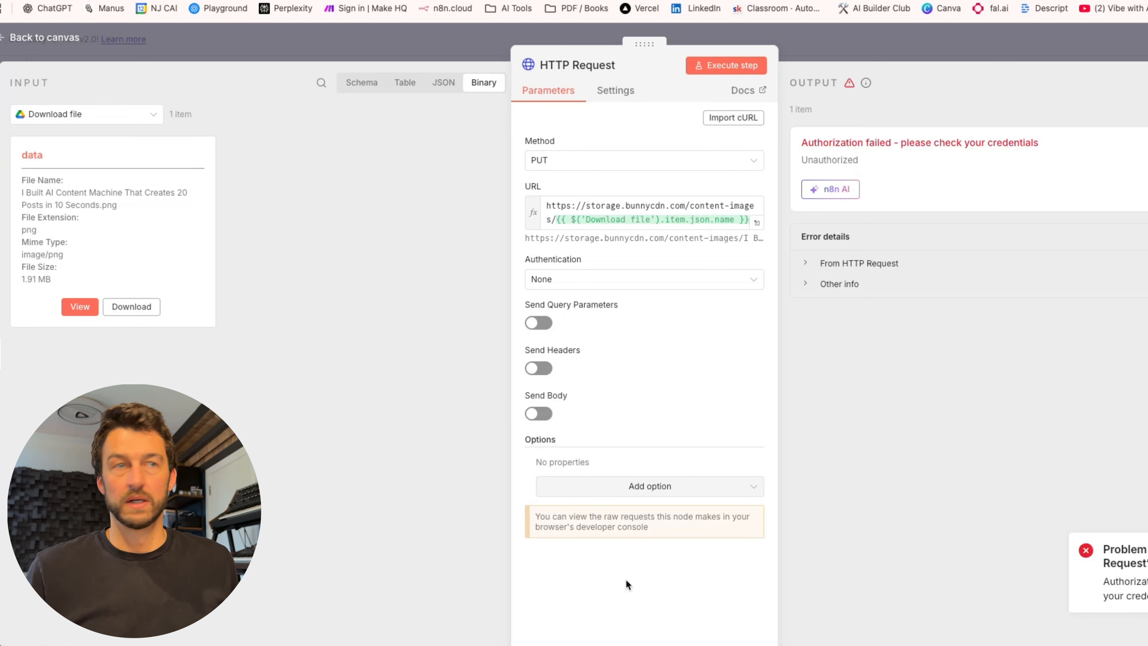
left_click(537, 368)
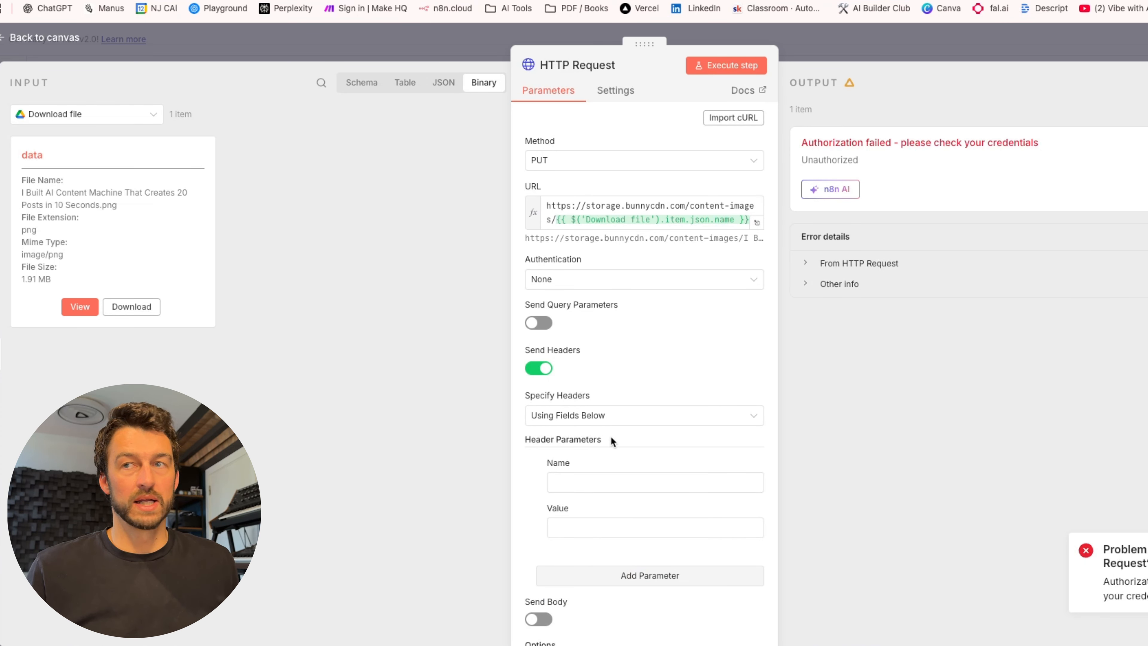
left_click(586, 481)
type("AccessKey")
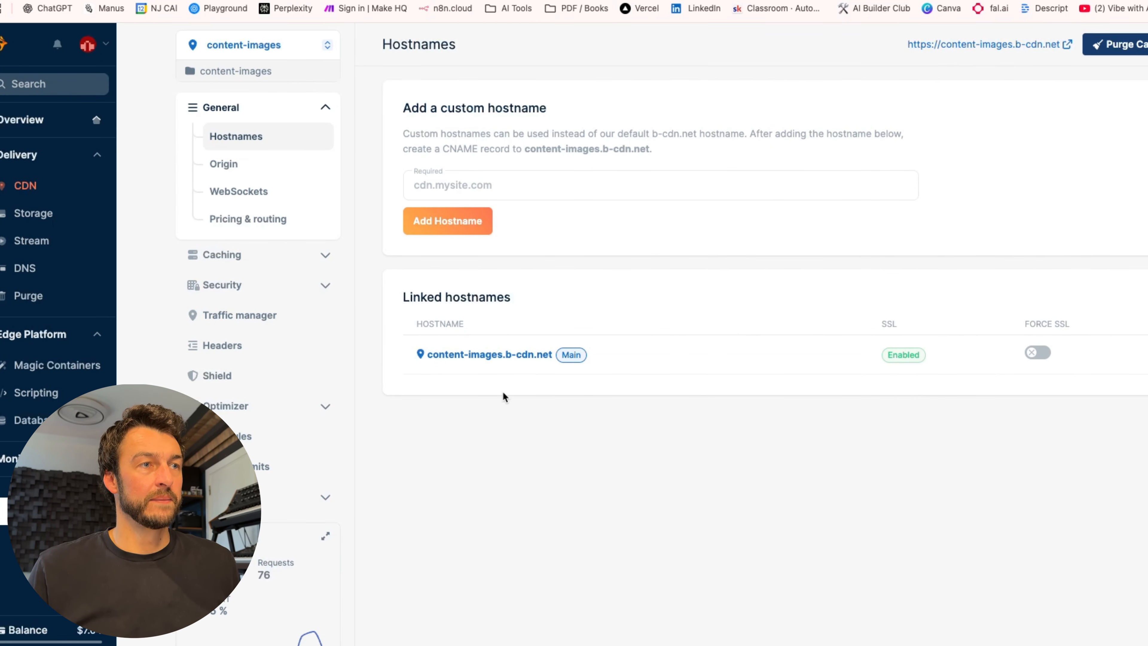
Switch to the bunny.net dashboard and open the FTP & API access page of the content-images storage zone to get its access key.
left_click(33, 213)
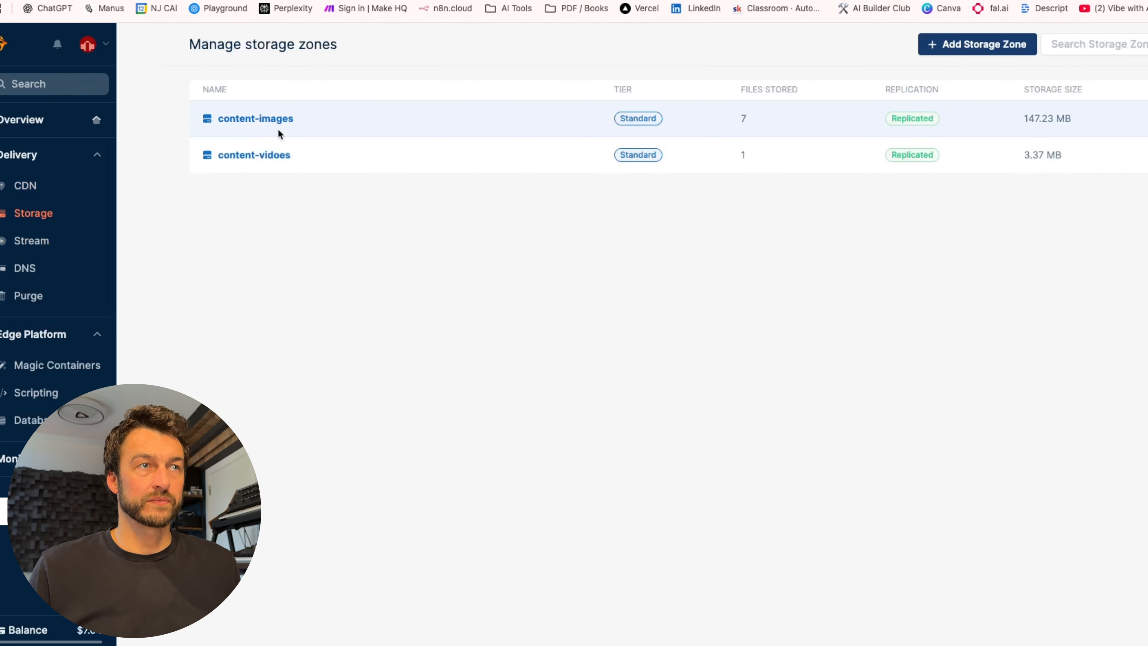
left_click(264, 120)
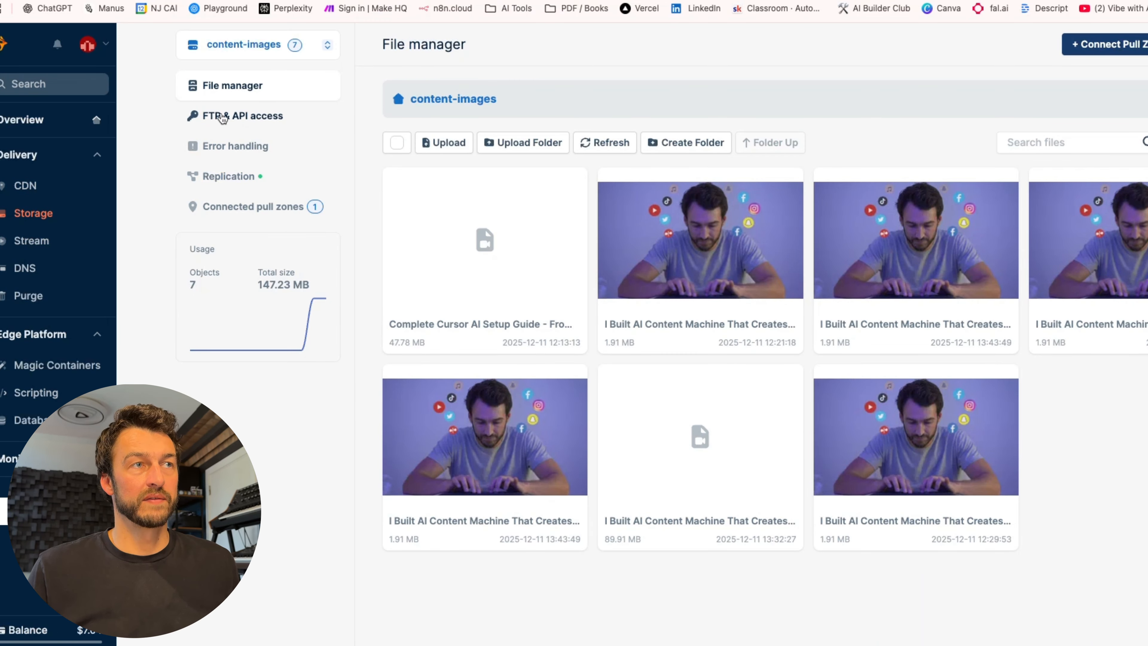
left_click(242, 121)
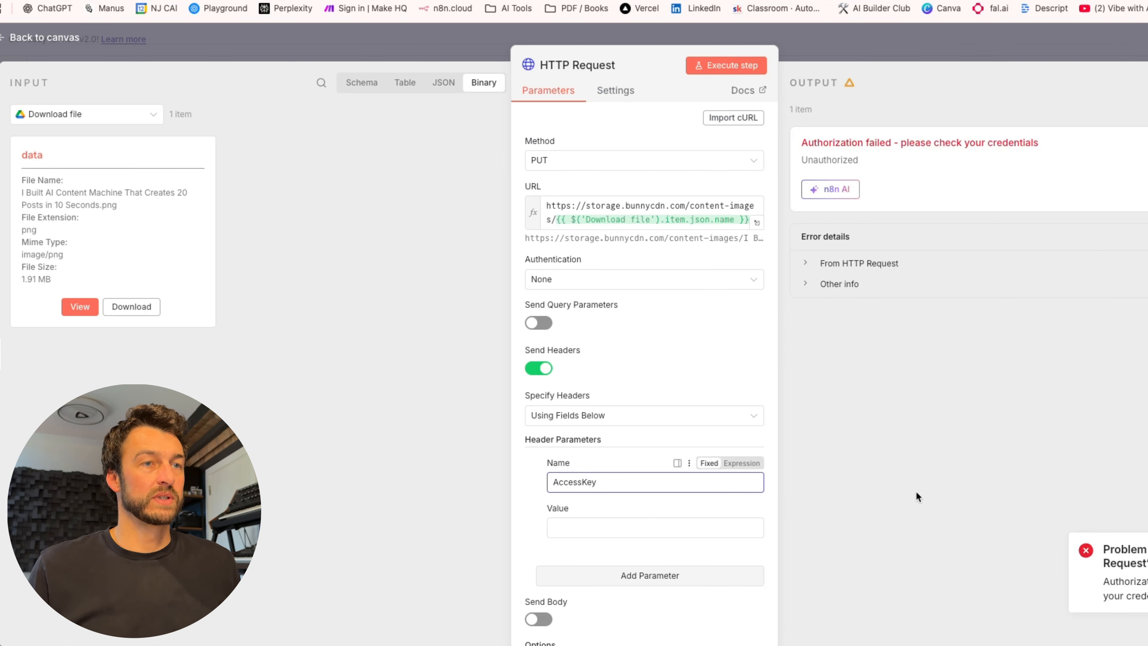
Back in n8n, paste the storage zone's API key as the AccessKey header value and run the HTTP Request node.
left_click(562, 524)
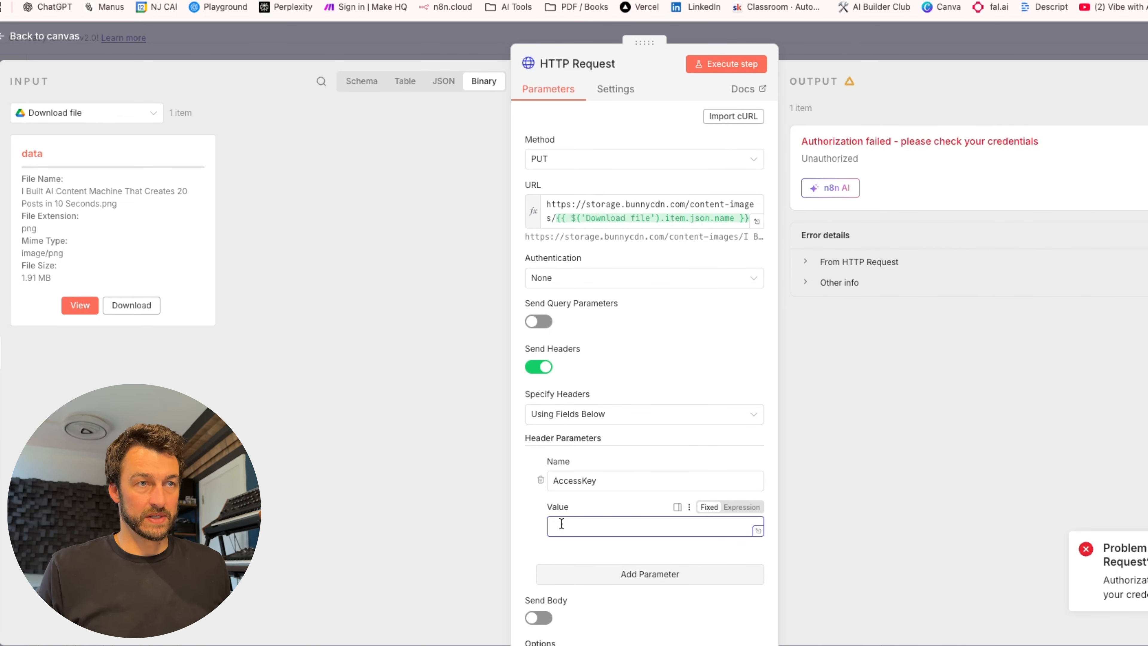
key("super+v")
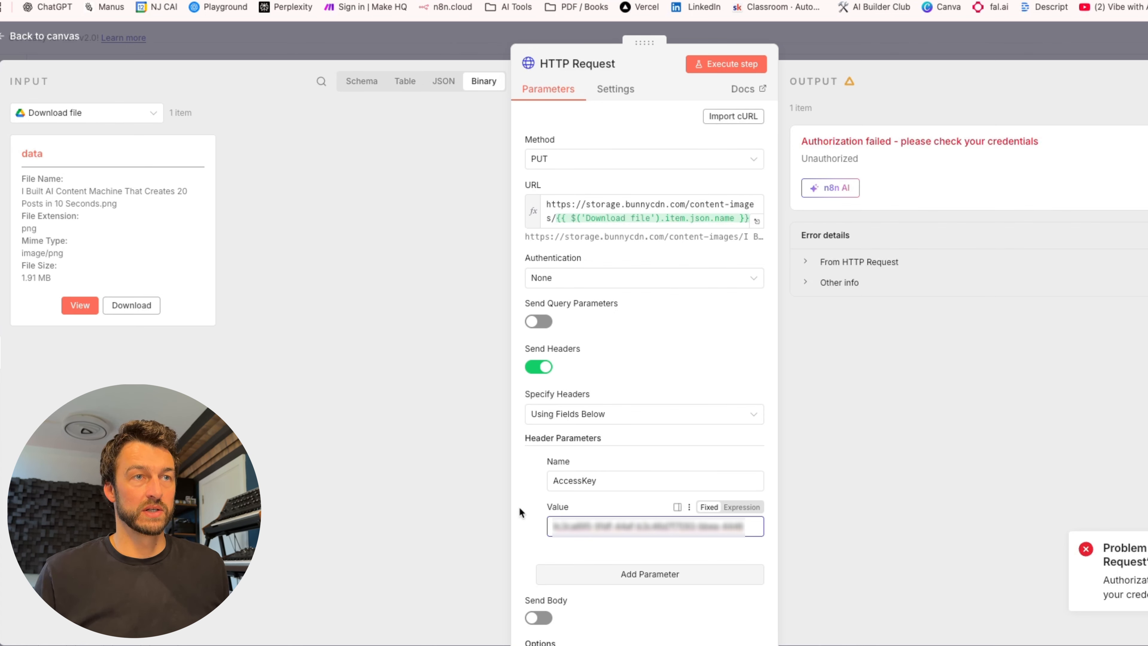
left_click(728, 63)
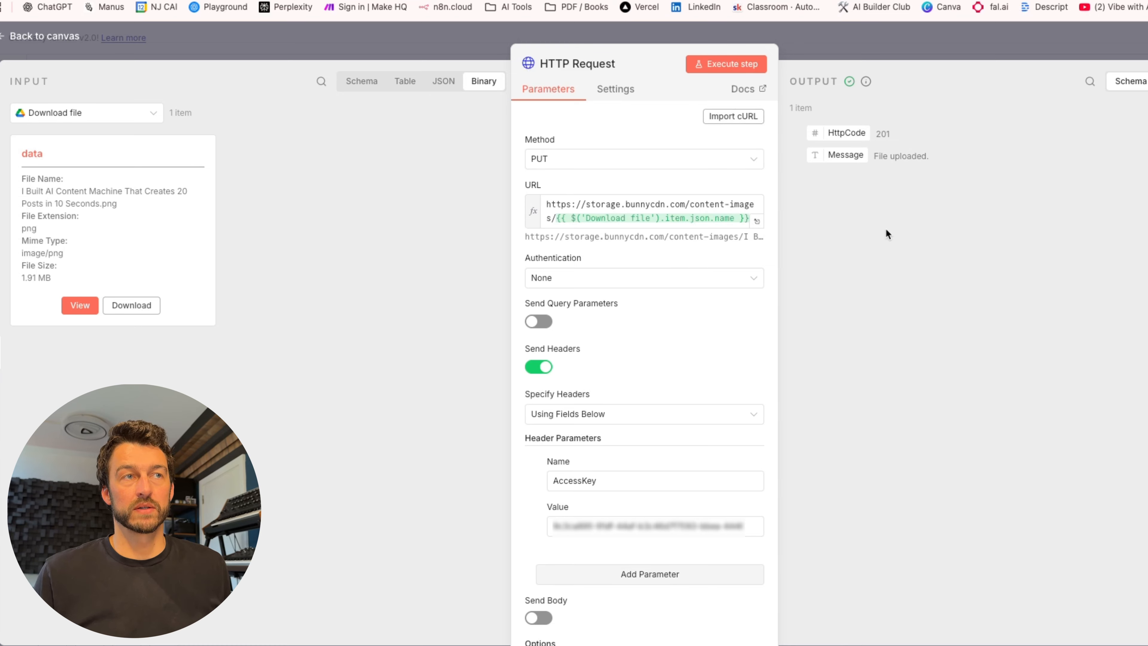
key("Escape")
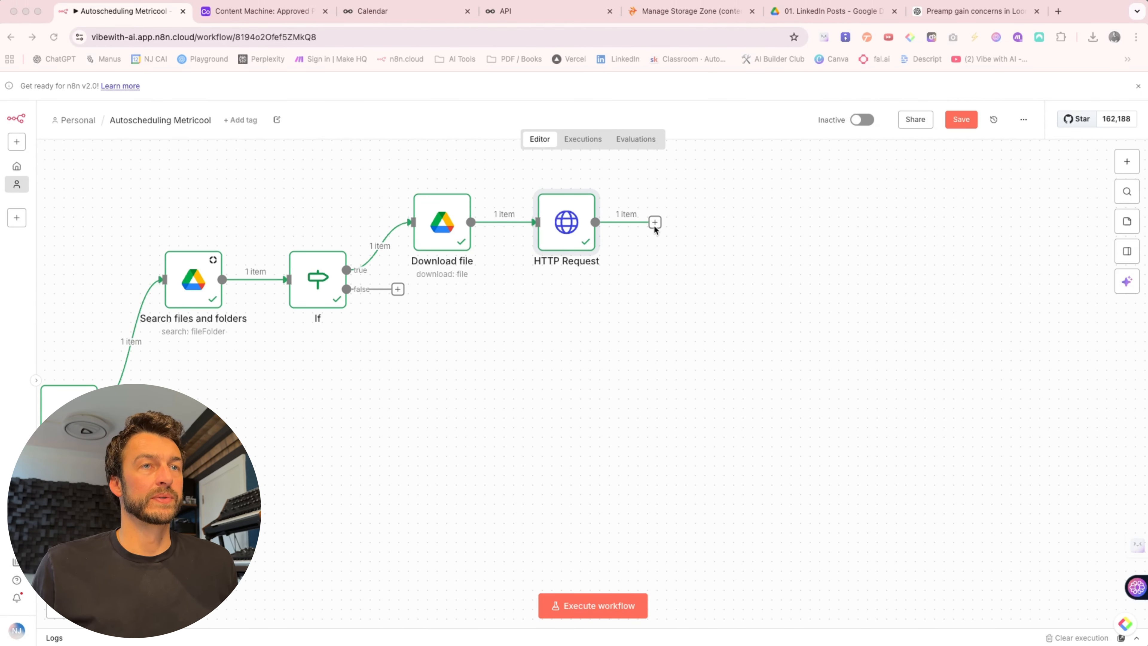
Add a Code in JavaScript node after the HTTP Request node.
left_click(654, 225)
left_click(655, 223)
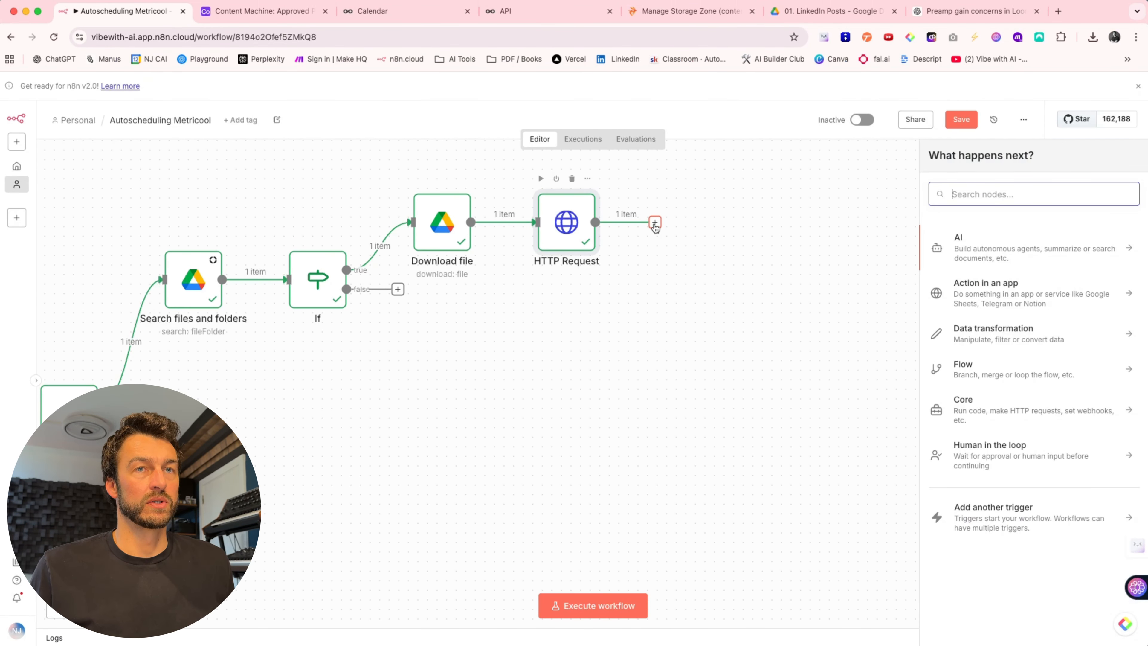
type("code")
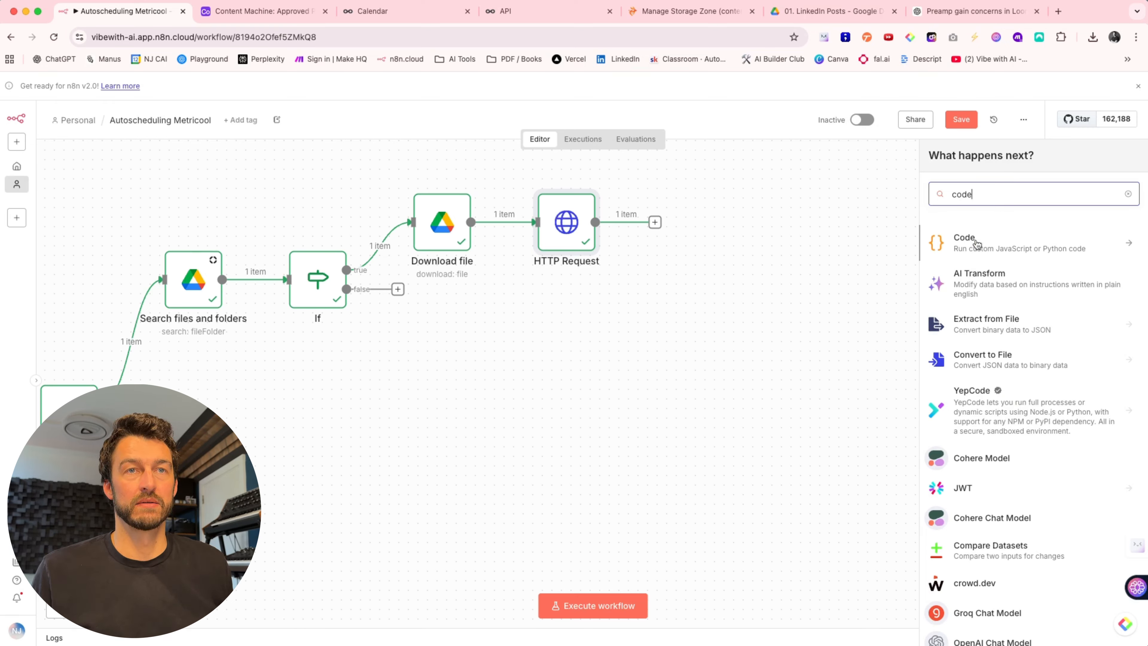
left_click(976, 244)
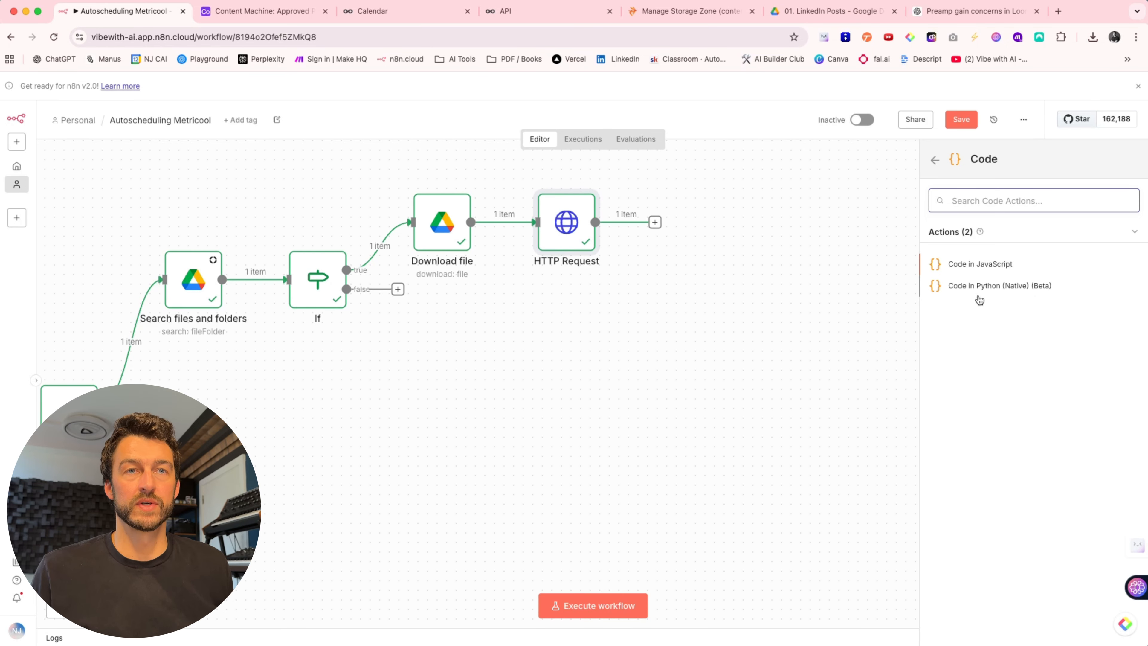
left_click(980, 264)
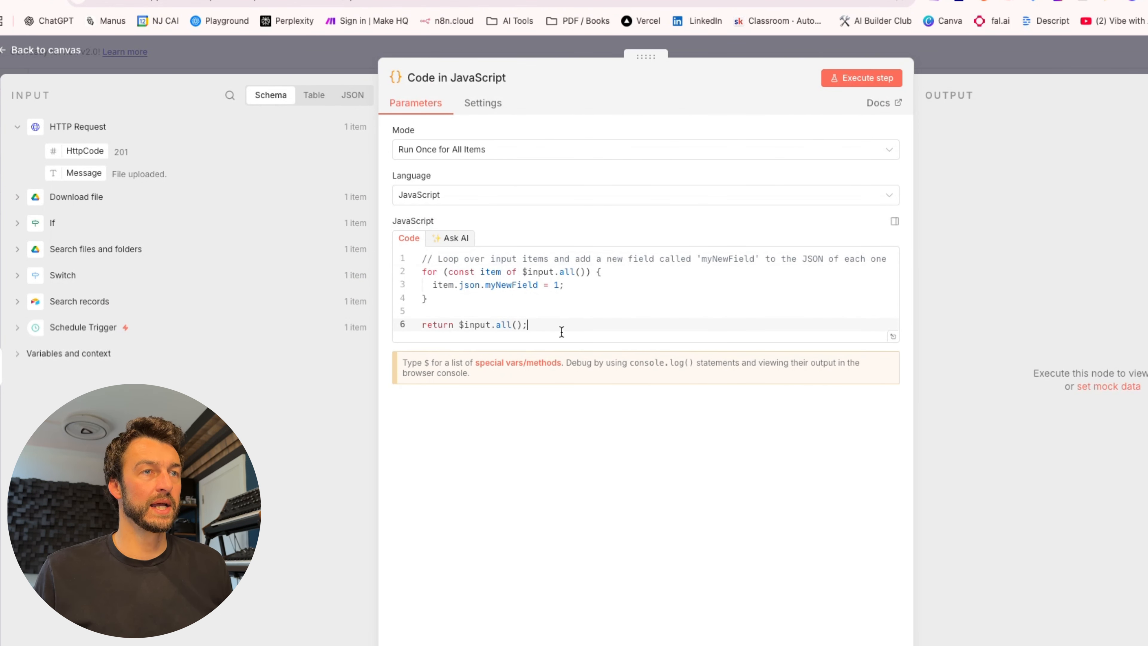
left_click_drag(561, 330, 388, 254)
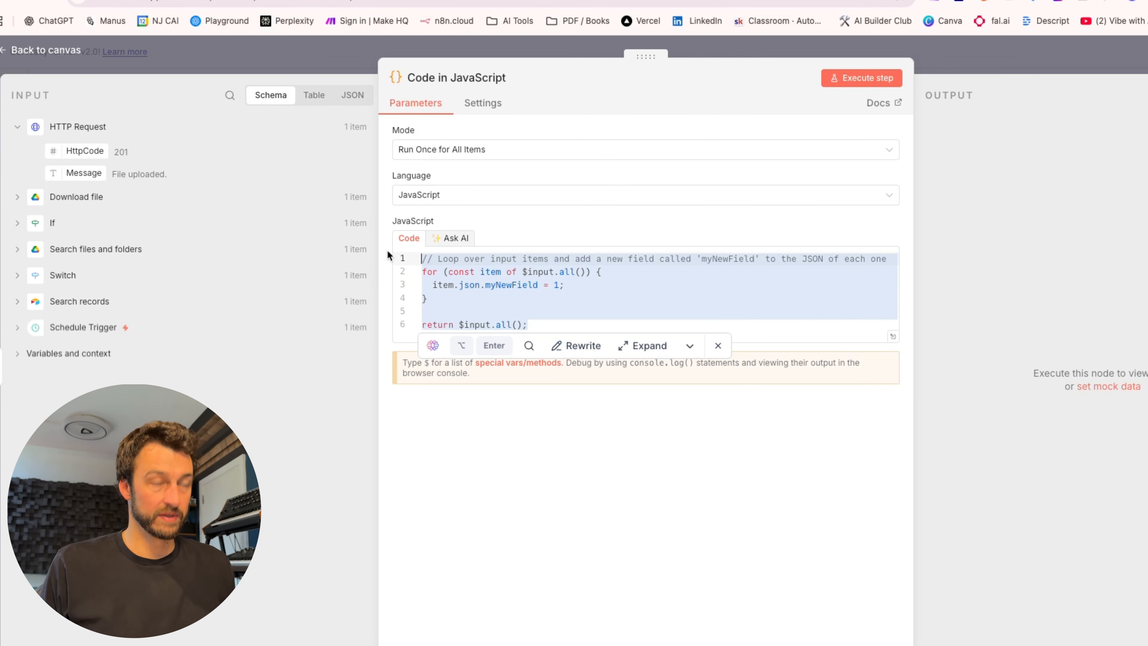
type("// Use the Google Drive filename directly (includes extension) const fileName = $('Download file').item.json.name; const publicUrl = `https://content-images.b-cdn.net/${fileName}`;  // CHANGED TO content-images!  return [{   json: {     ...$json,     publicUrl: publicUrl   } }];")
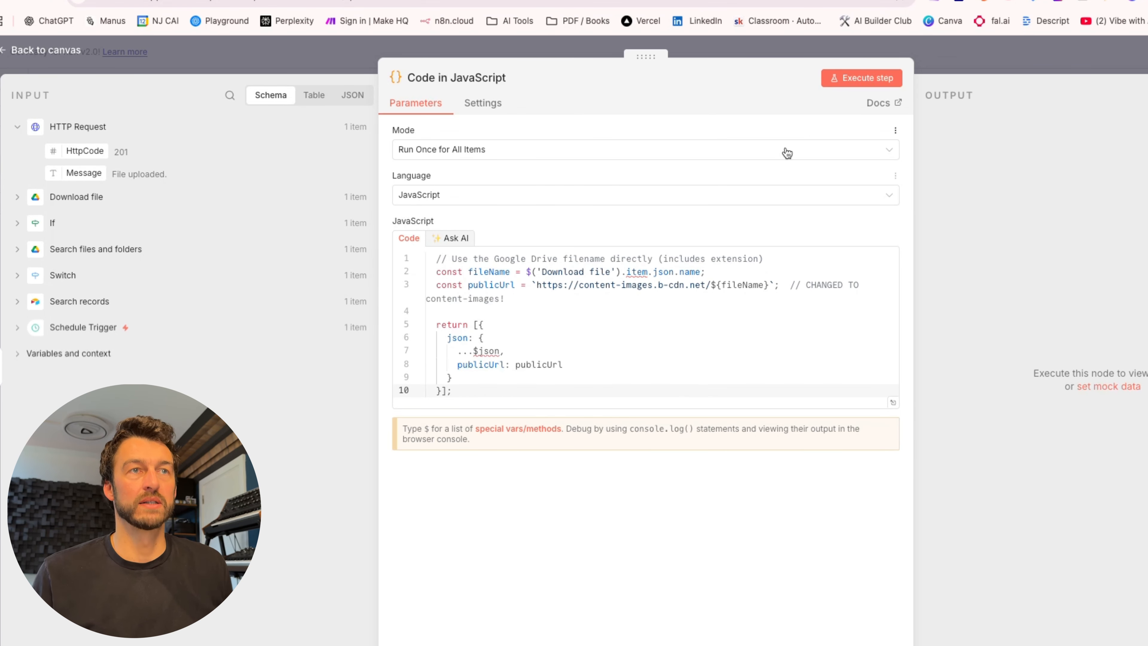
left_click(855, 80)
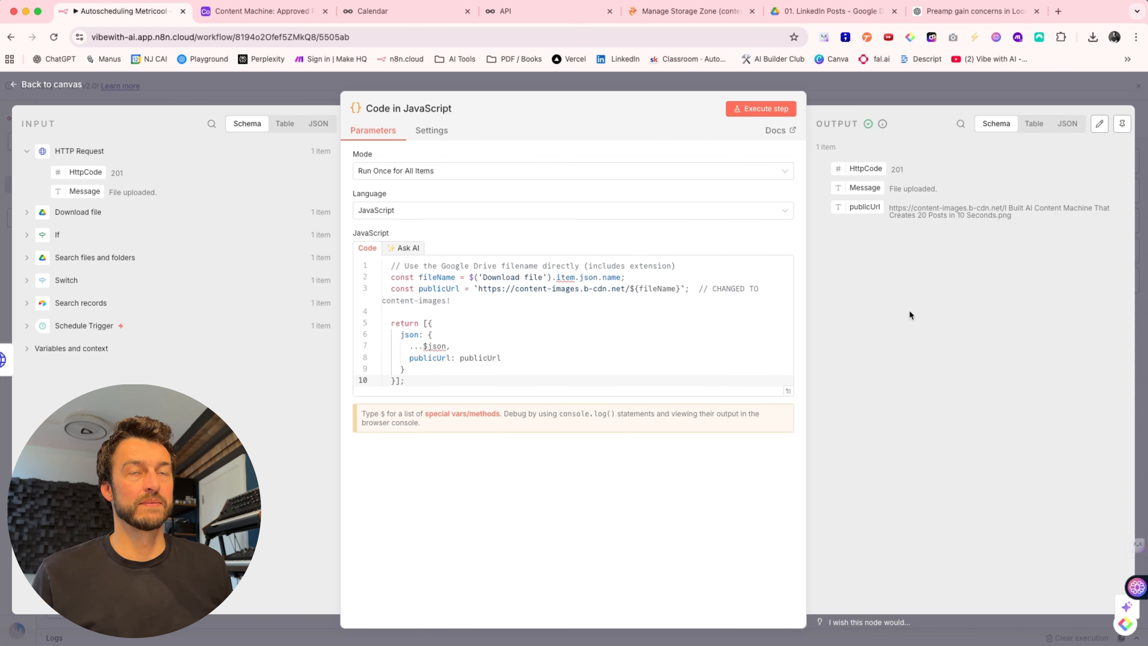
key("Escape")
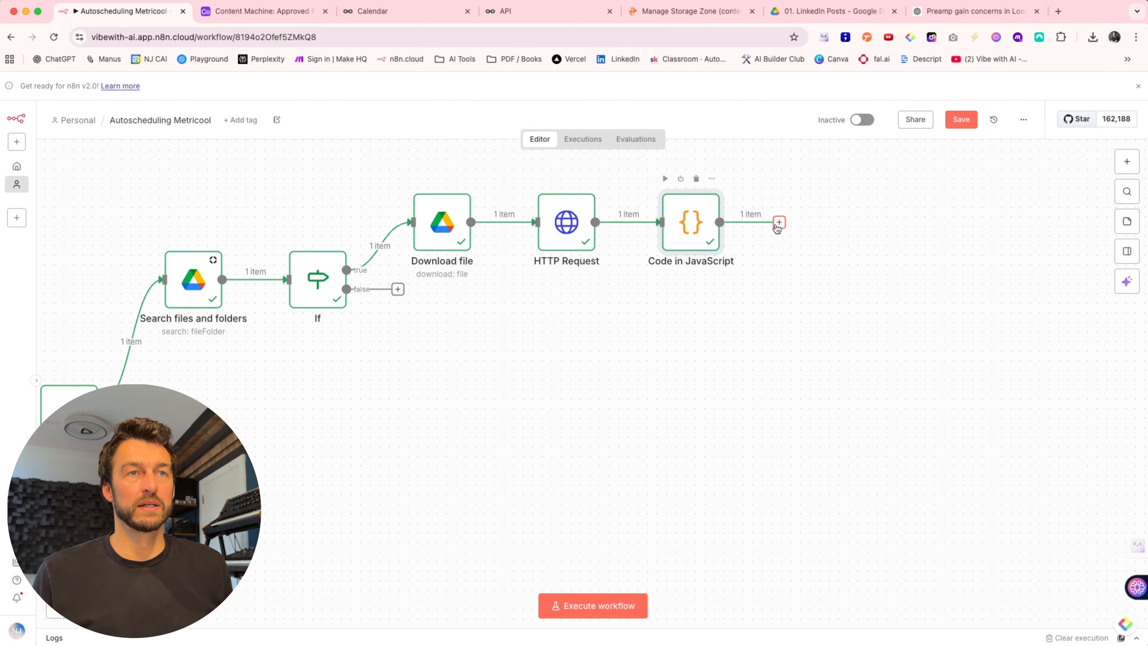
Add a Merge node after the Code in JavaScript node and place it lower, level with the If node.
left_click(778, 223)
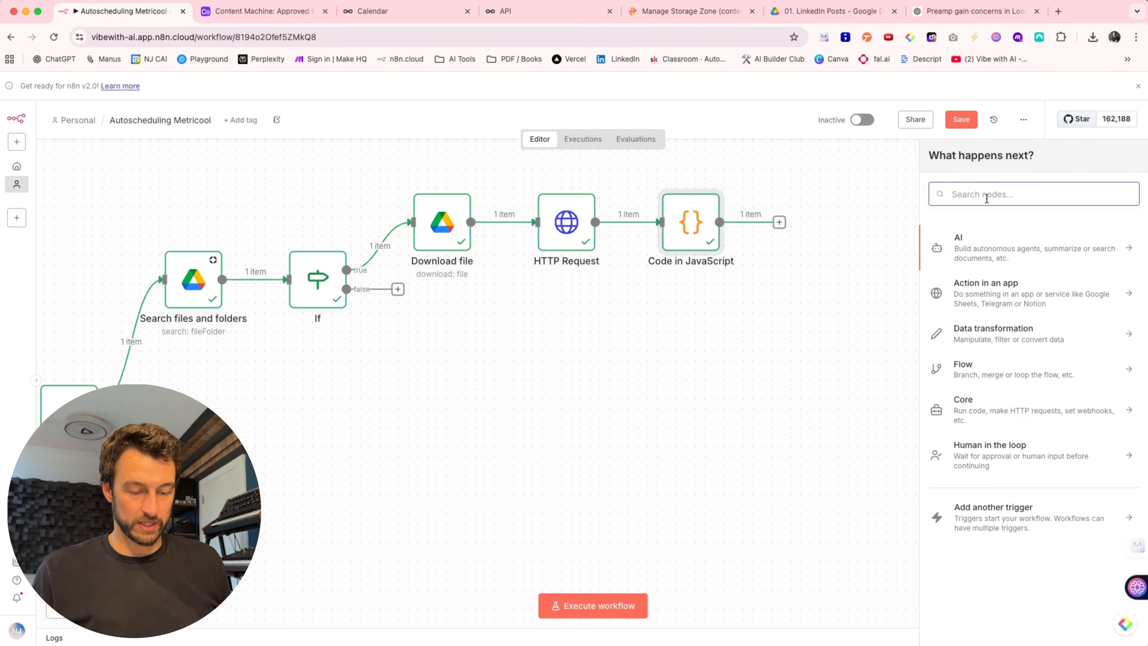
type("merge")
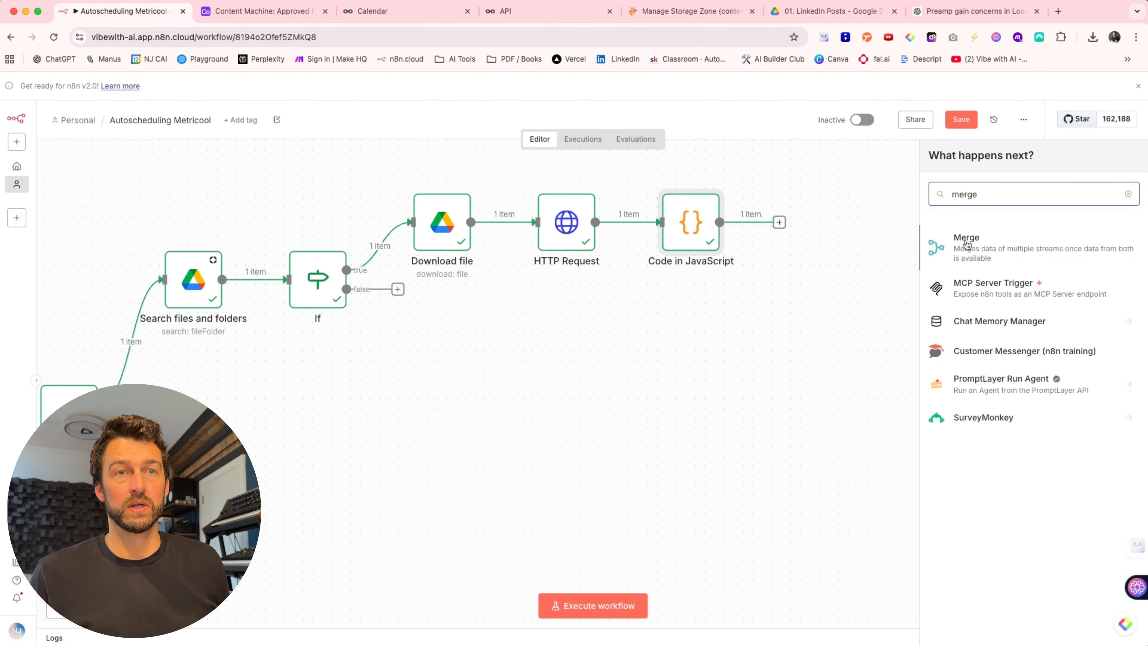
left_click(966, 245)
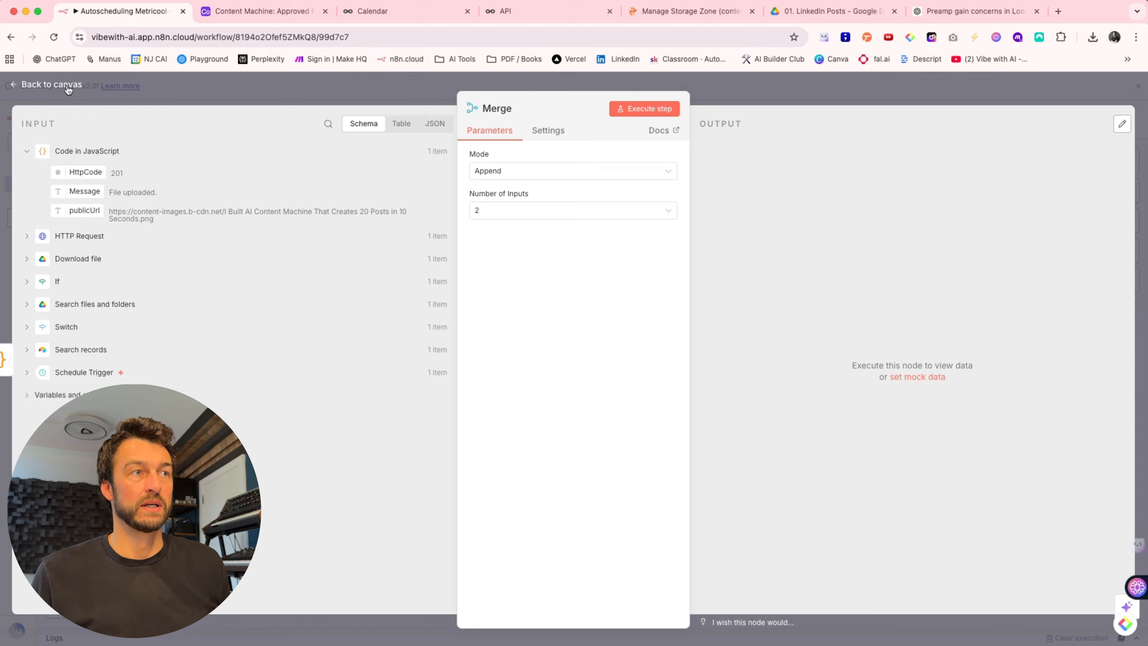
left_click(67, 90)
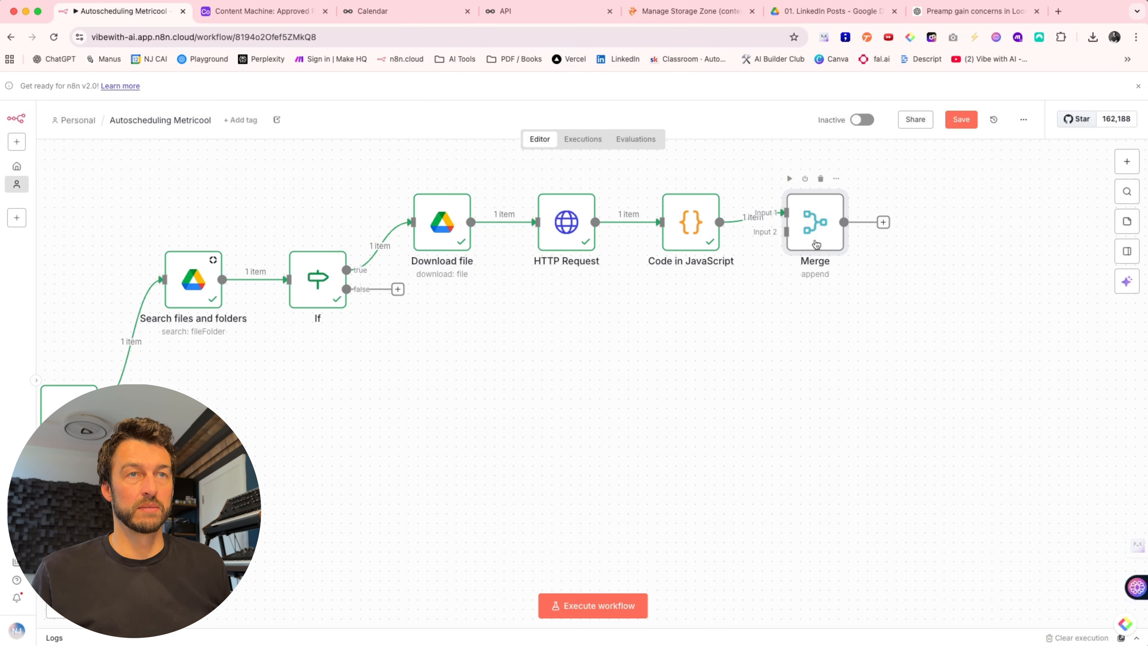
left_click_drag(815, 288, 814, 298)
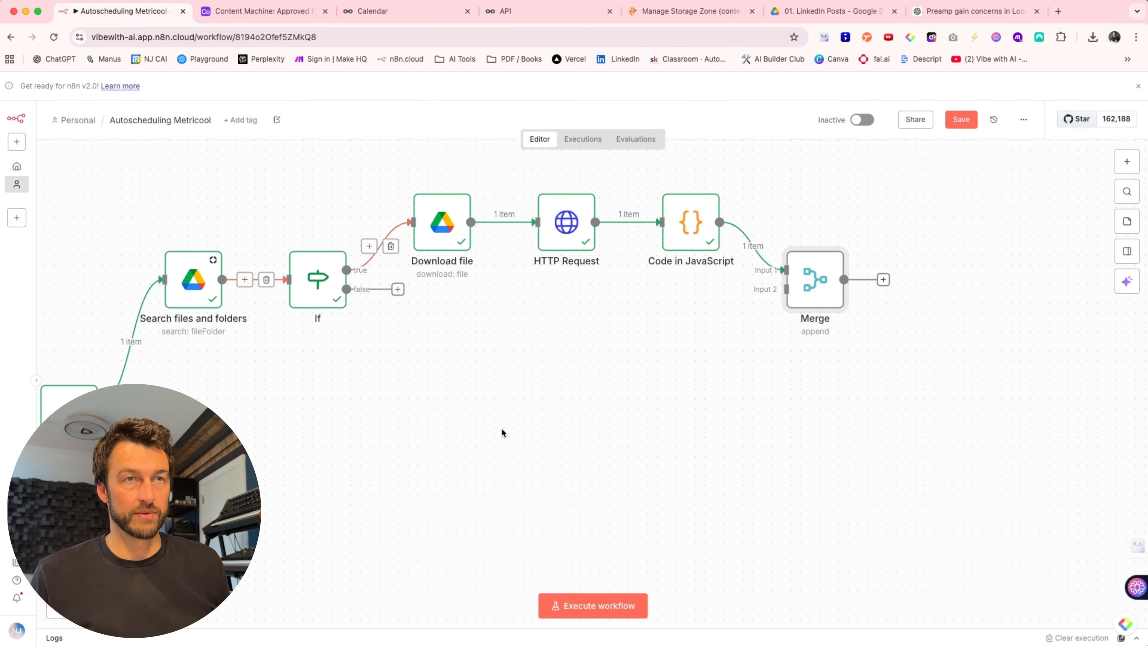
Add a second Code in JavaScript node after the Merge node.
key("Tab")
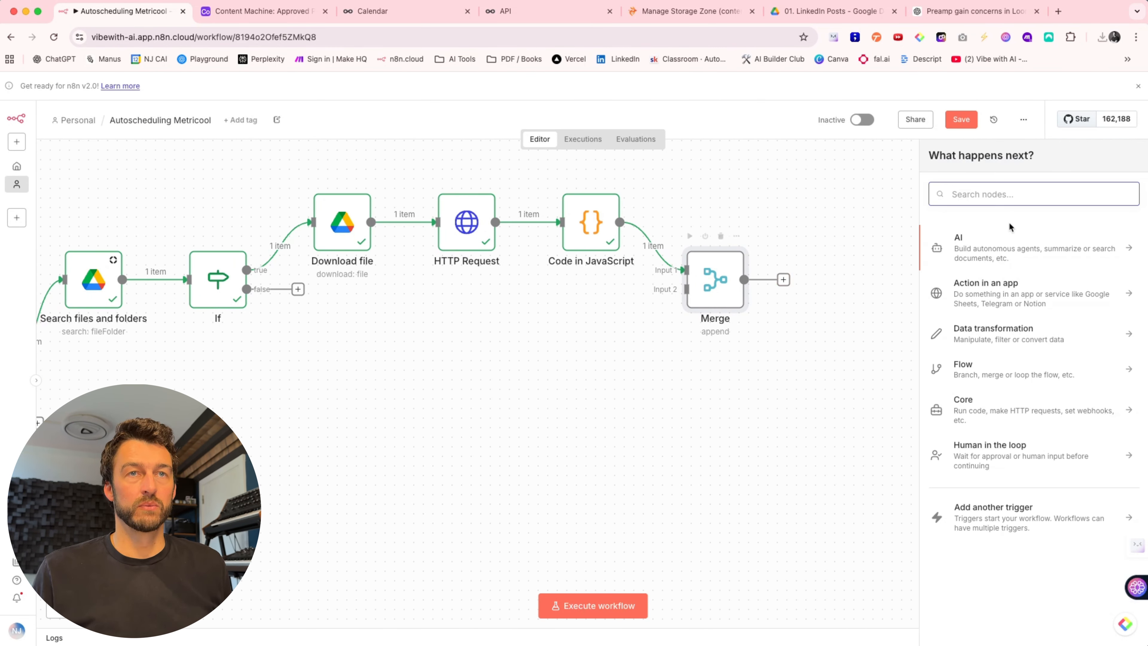
type("Code")
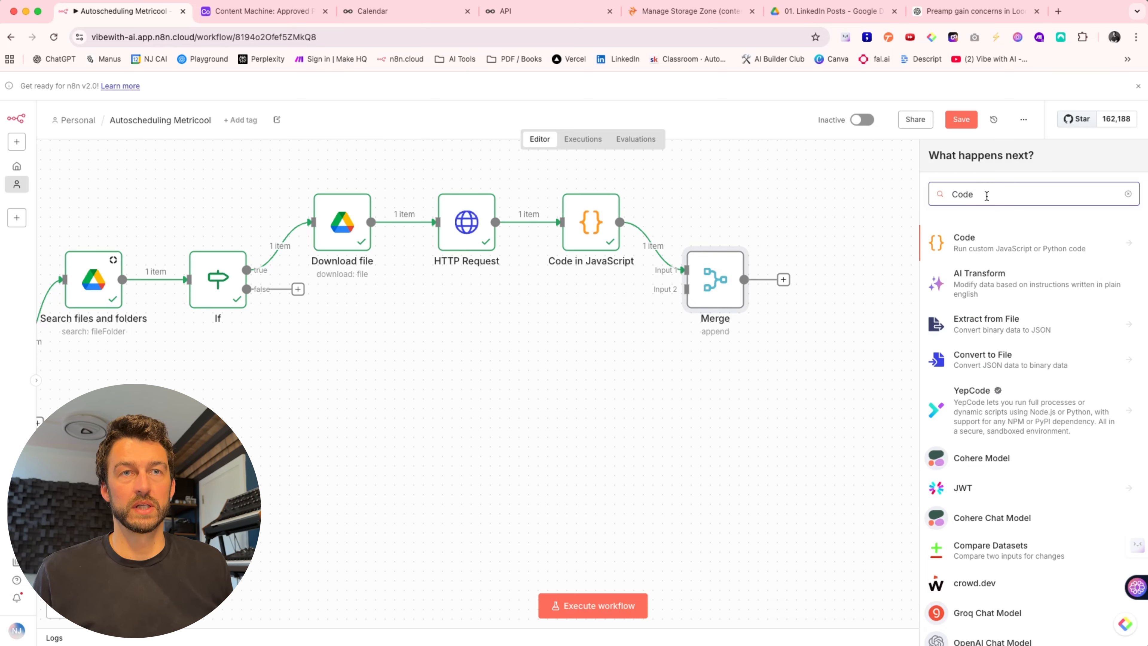
left_click(984, 245)
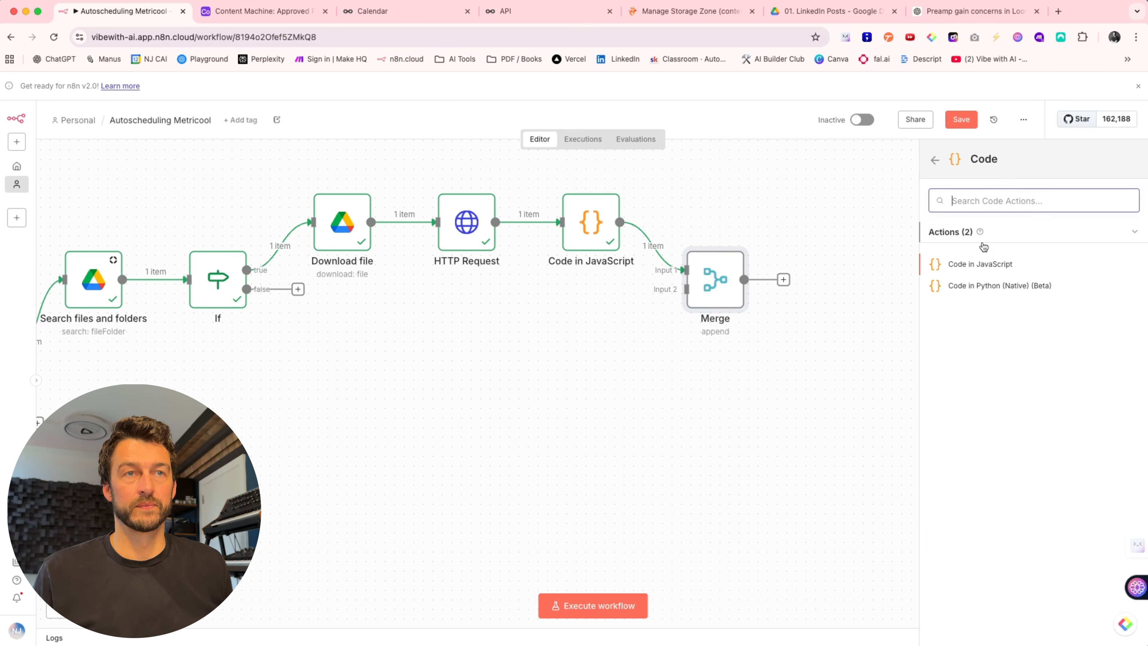
left_click(977, 266)
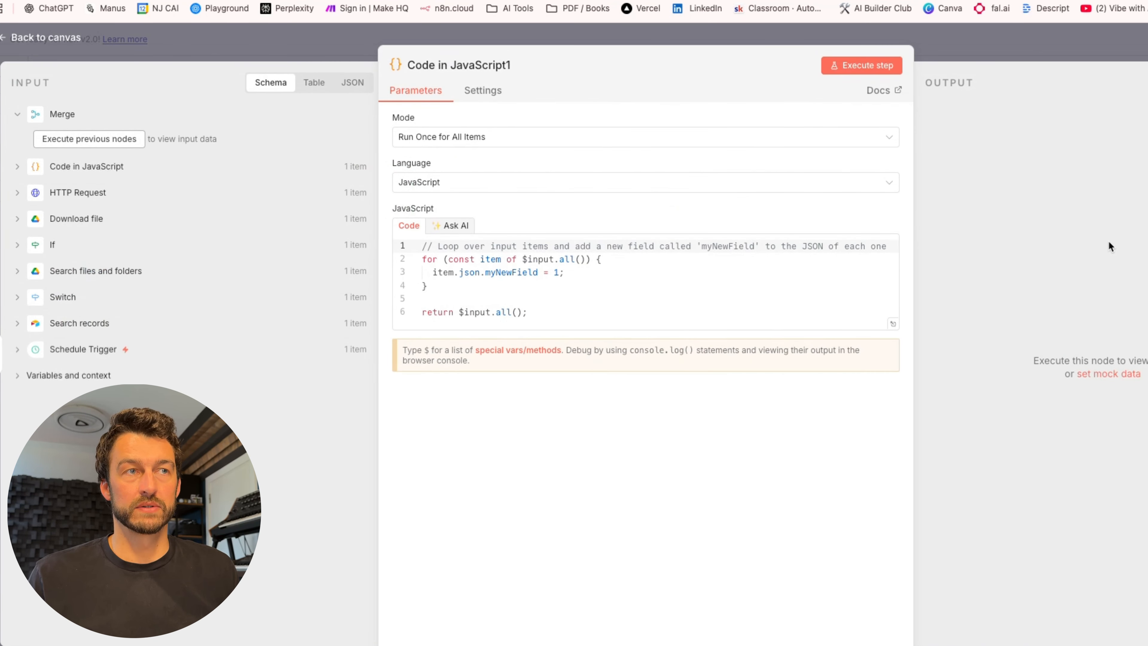
Replace the sample code with a script building a LinkedIn draft requestBody dated 14 days ahead in Europe/Lisbon with optional publicUrl media, and review it.
left_click_drag(552, 321, 407, 244)
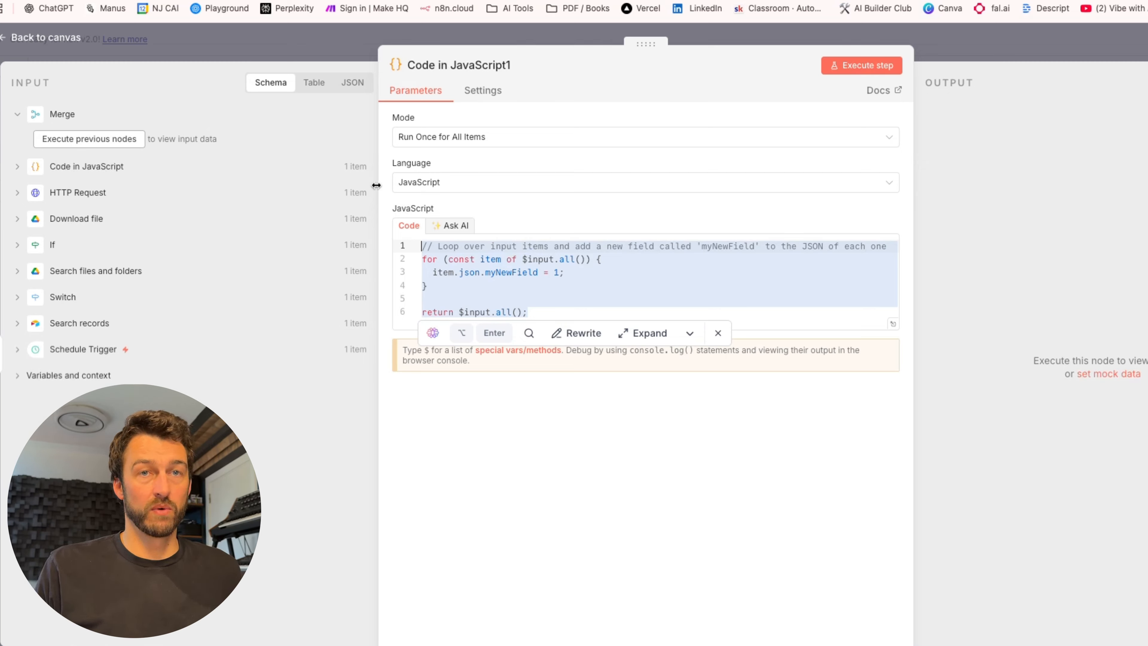
key("super+v")
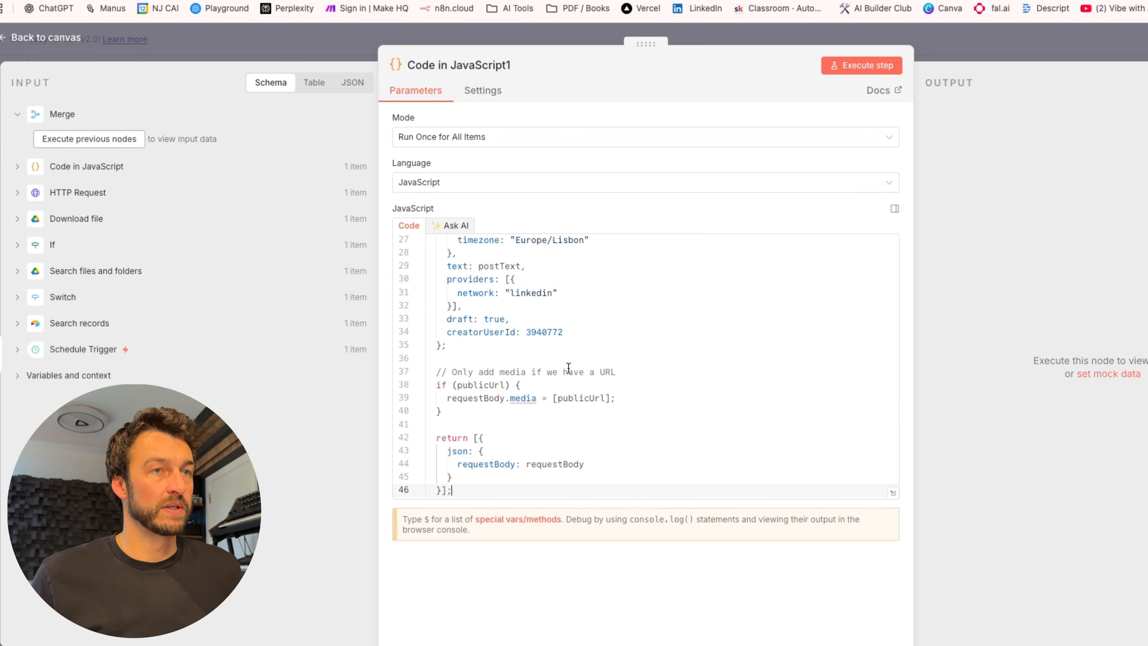
scroll(588, 365, "up", 10)
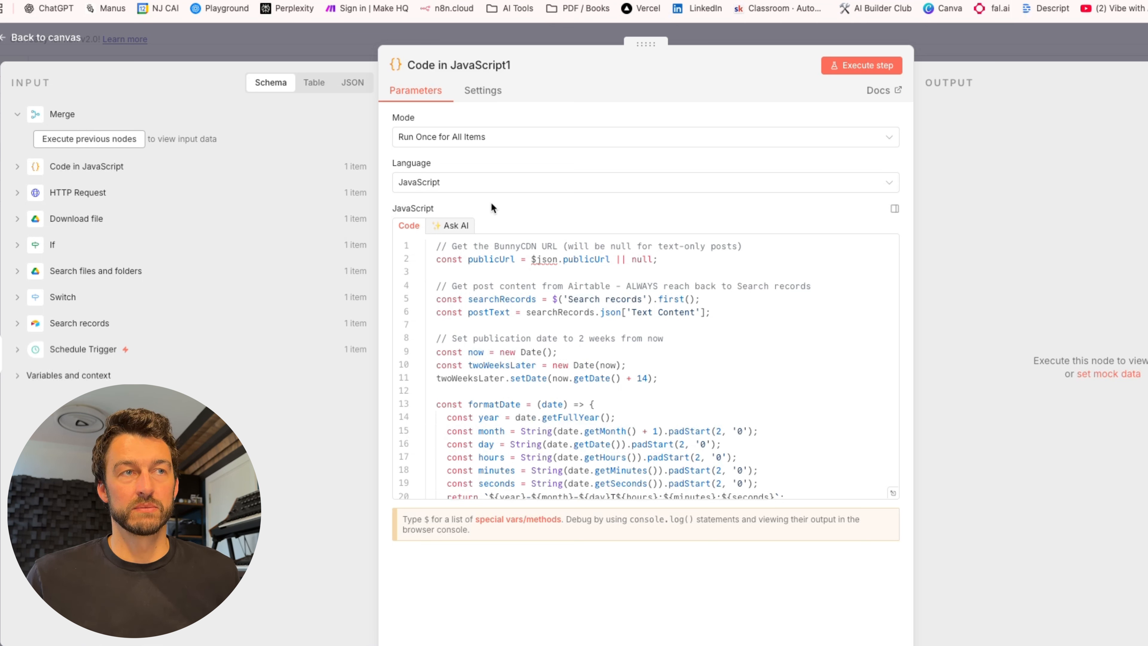
scroll(576, 290, "down", 2)
scroll(576, 291, "up", 1)
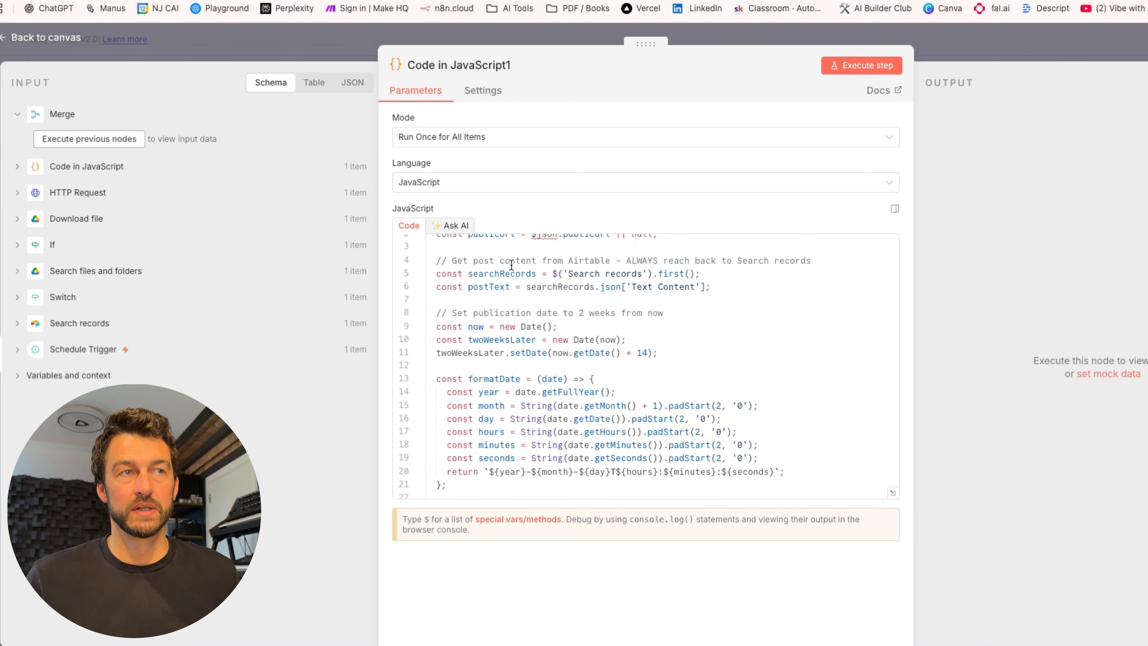
scroll(664, 303, "down", 1)
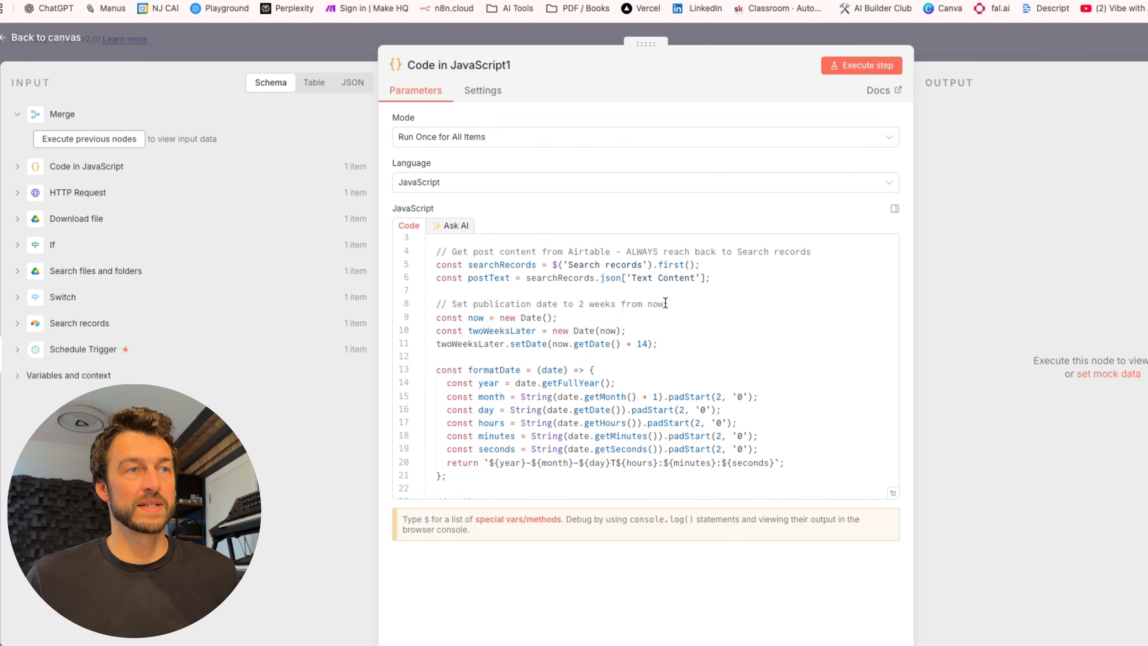
scroll(665, 303, "down", 4)
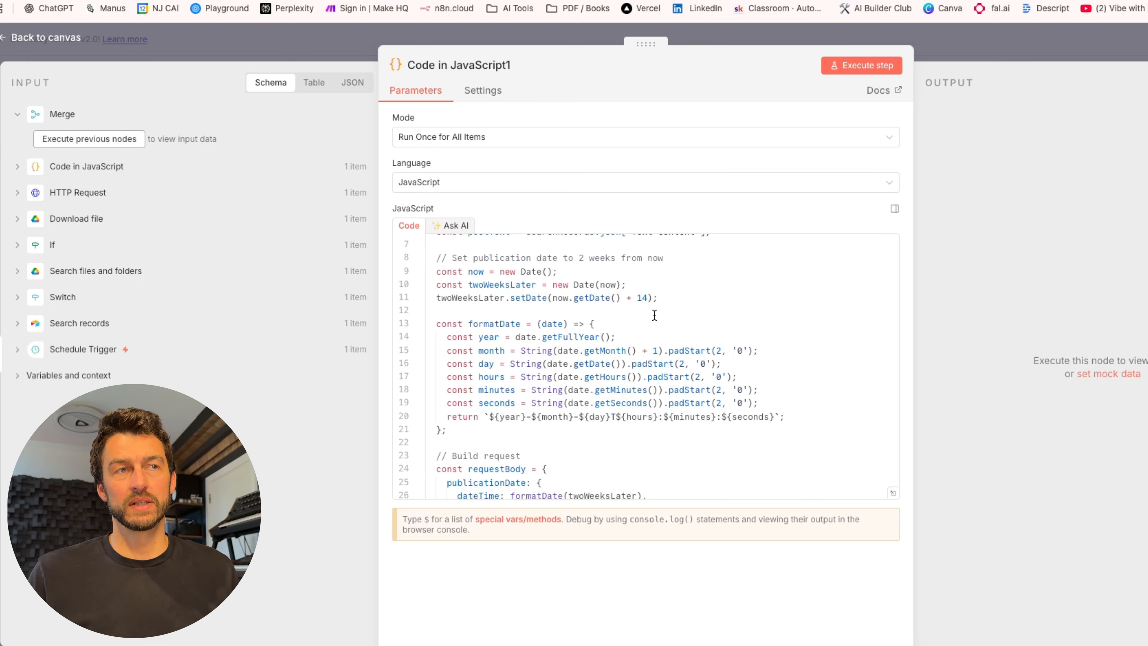
scroll(656, 314, "down", 2)
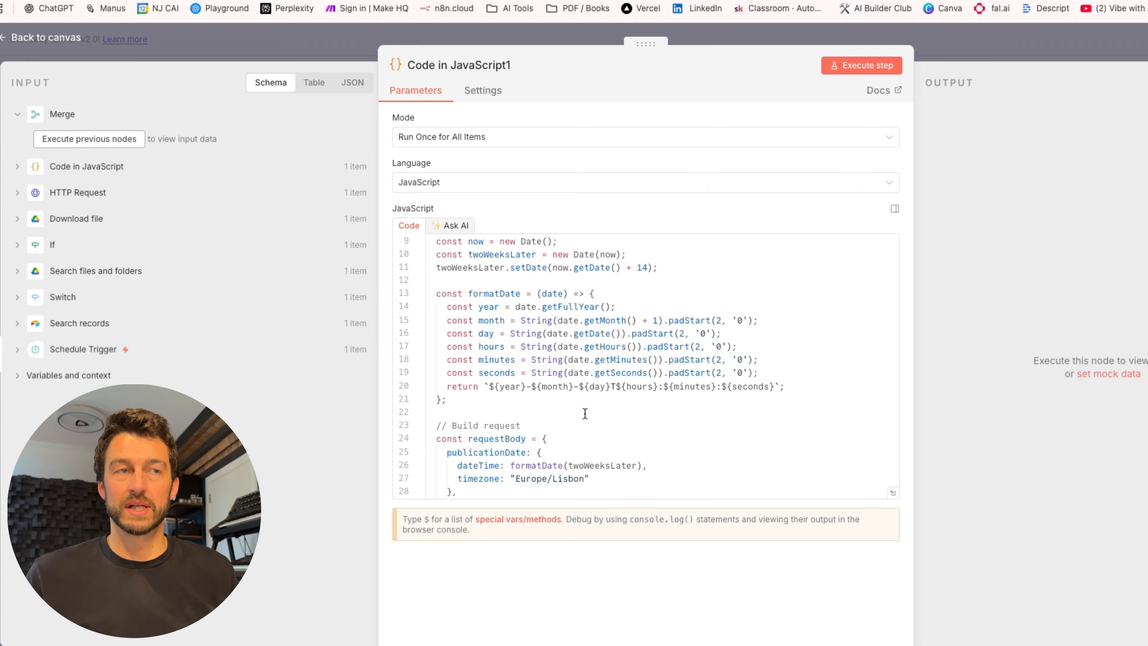
Review the rest of the request-building script, run the Code in JavaScript1 node and return to the canvas.
scroll(584, 413, "down", 3)
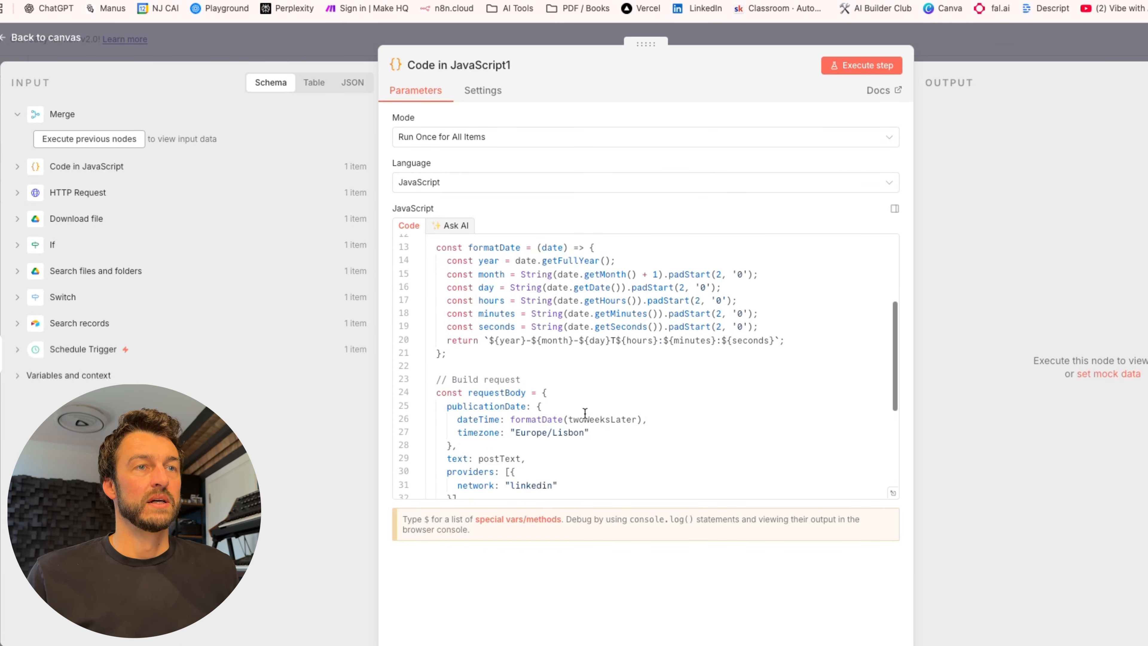
scroll(611, 318, "down", 5)
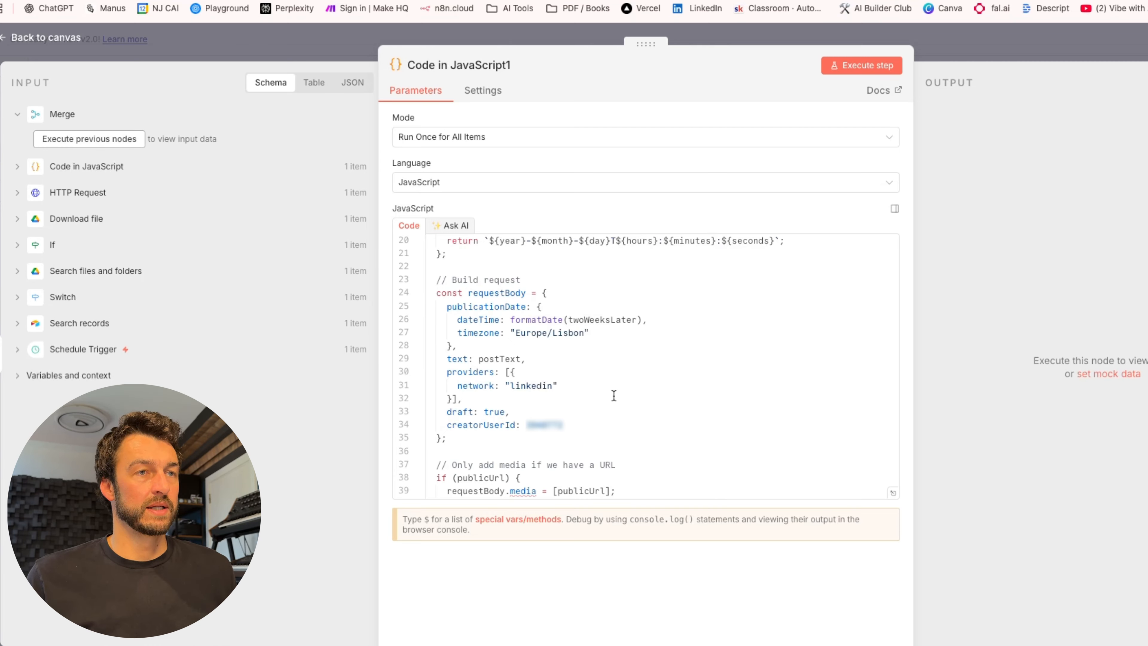
scroll(612, 396, "down", 3)
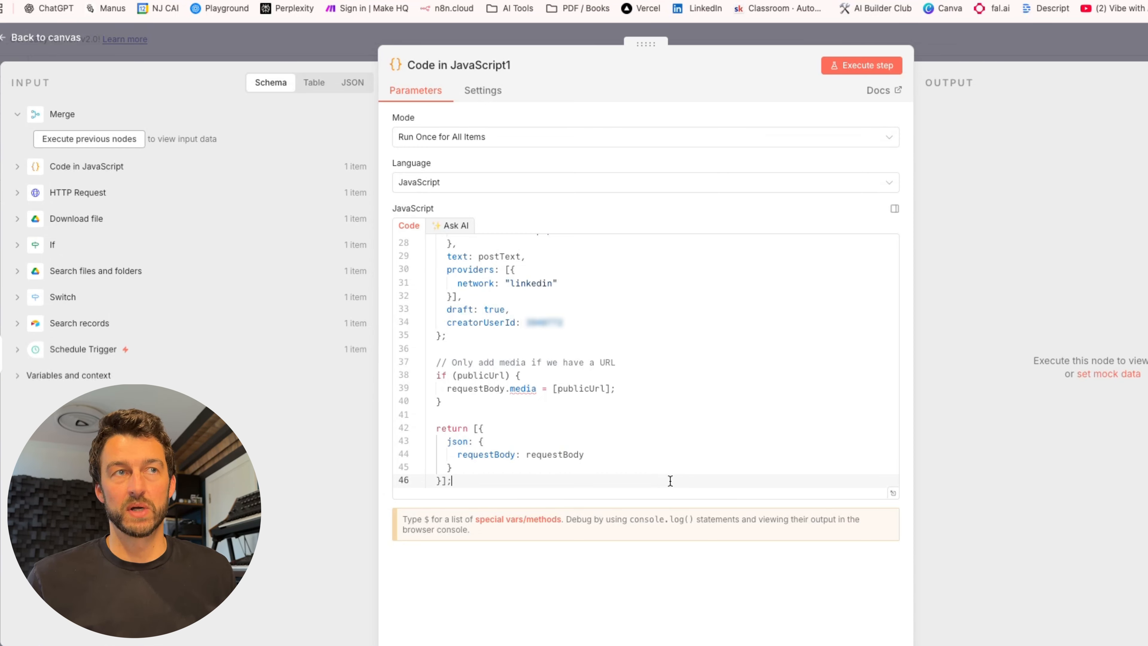
left_click(849, 68)
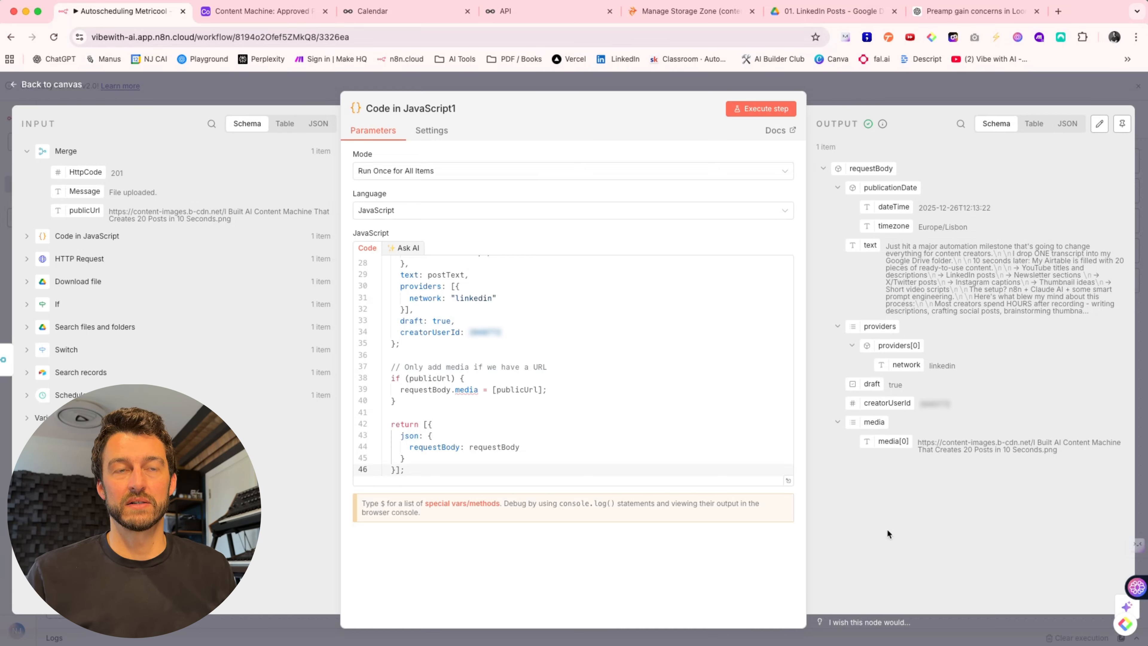
key("Escape")
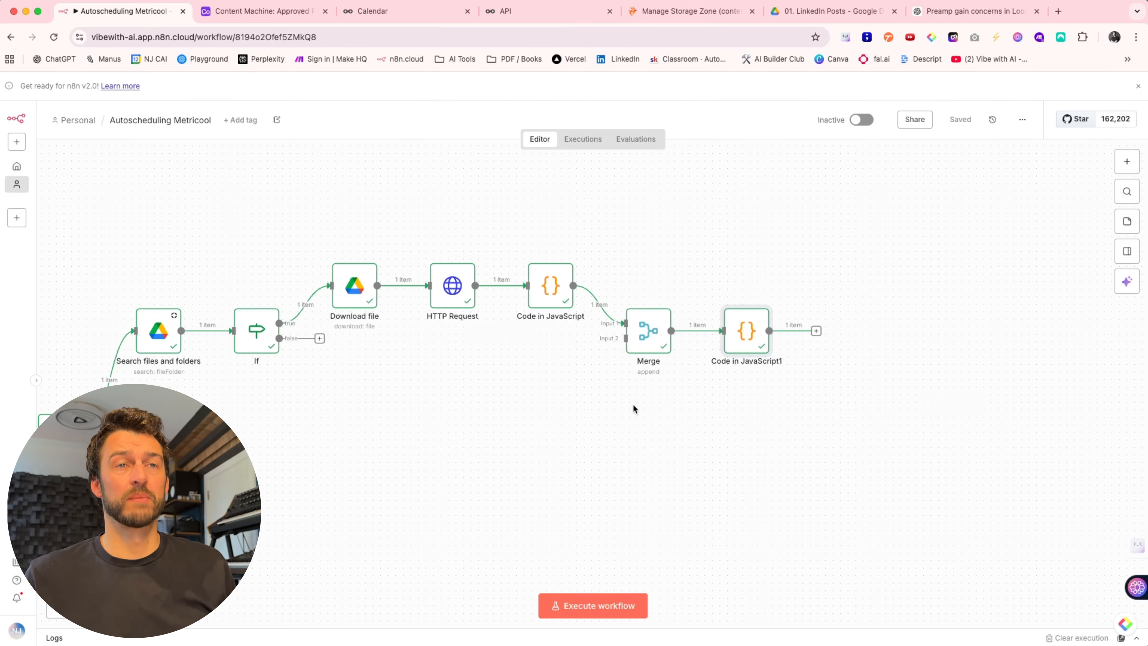
left_click(817, 331)
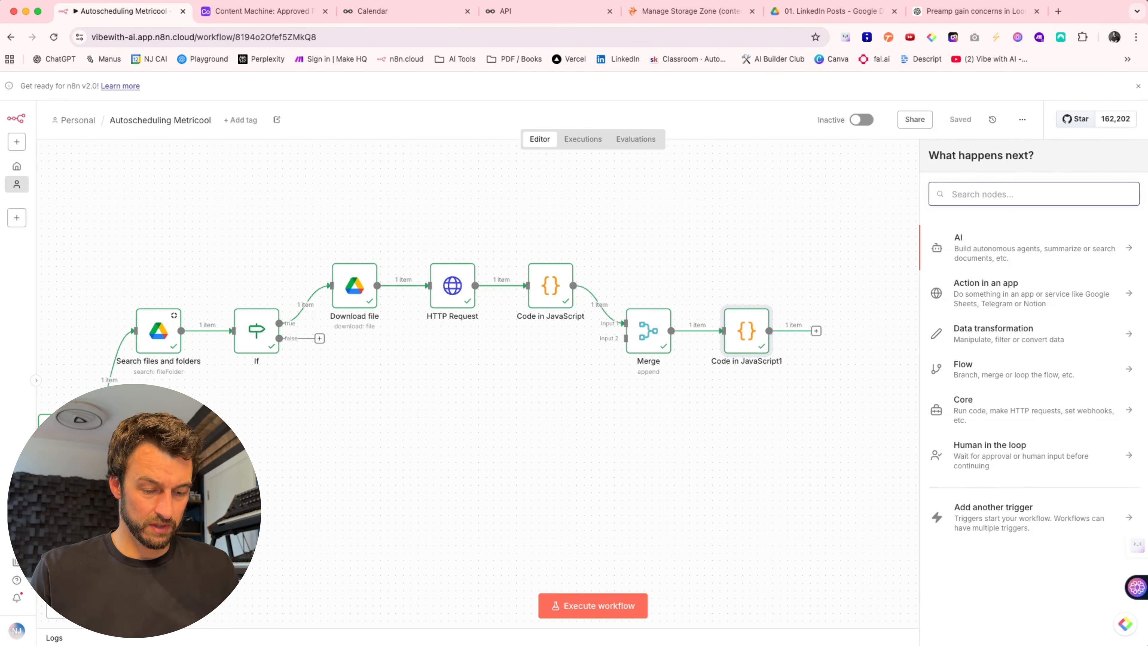
type("http")
key("Return")
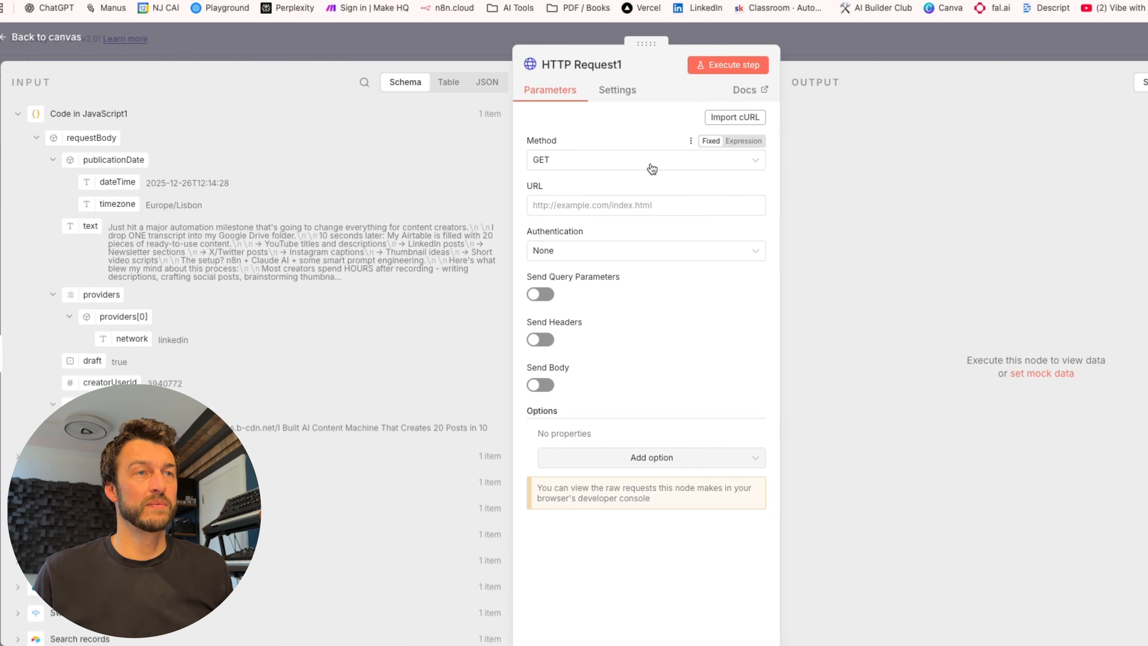
left_click(651, 168)
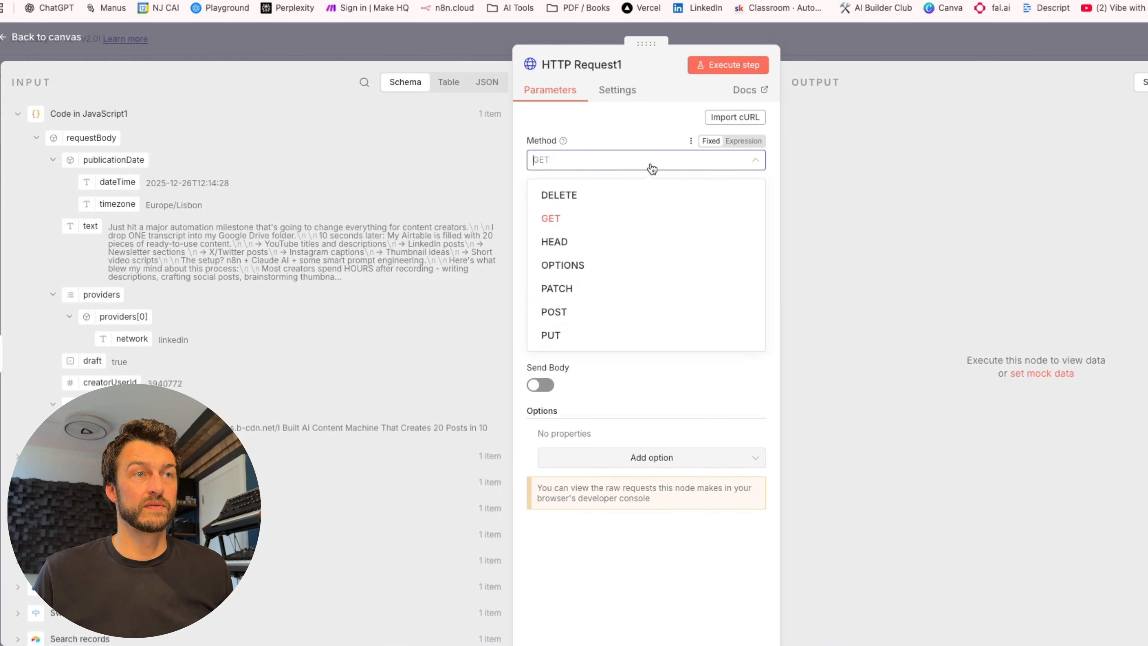
left_click(597, 311)
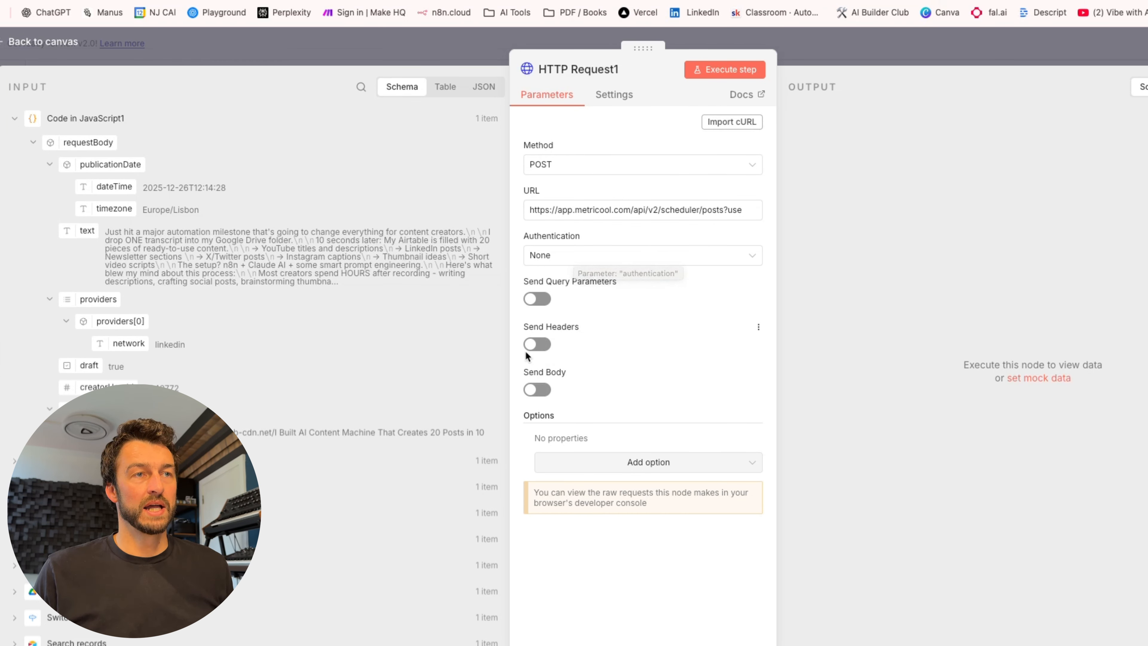
Enable sending headers on the HTTP Request1 node and name the first header parameter X-Mc-Auth.
left_click(537, 345)
scroll(678, 329, "down", 2)
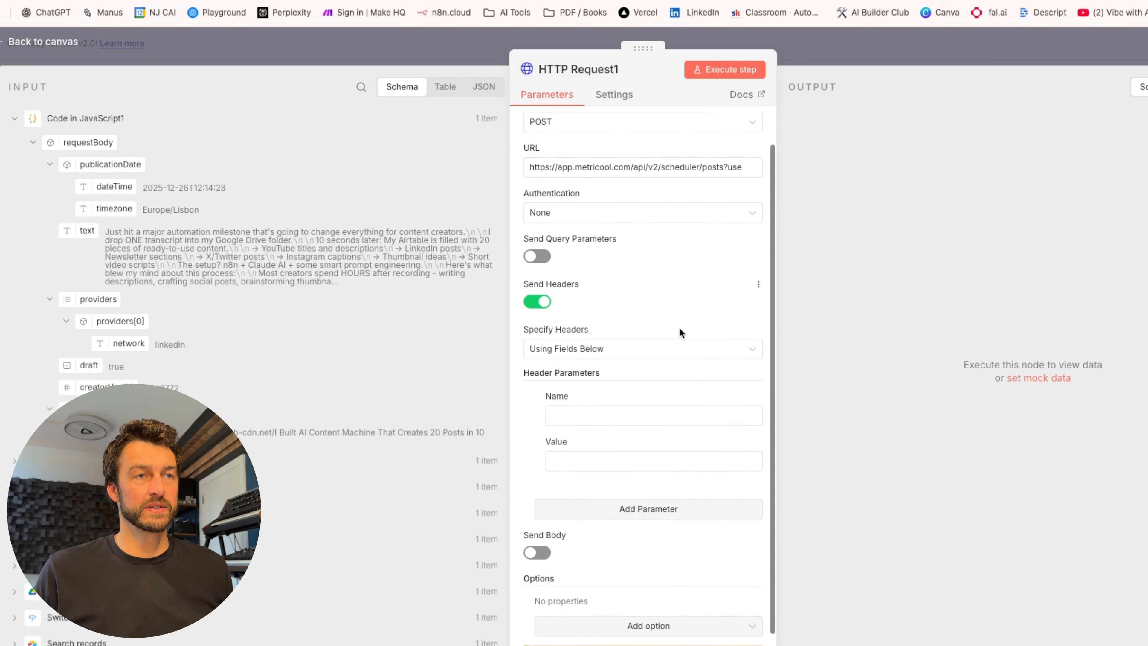
left_click(650, 380)
type("X-Mc-Auth")
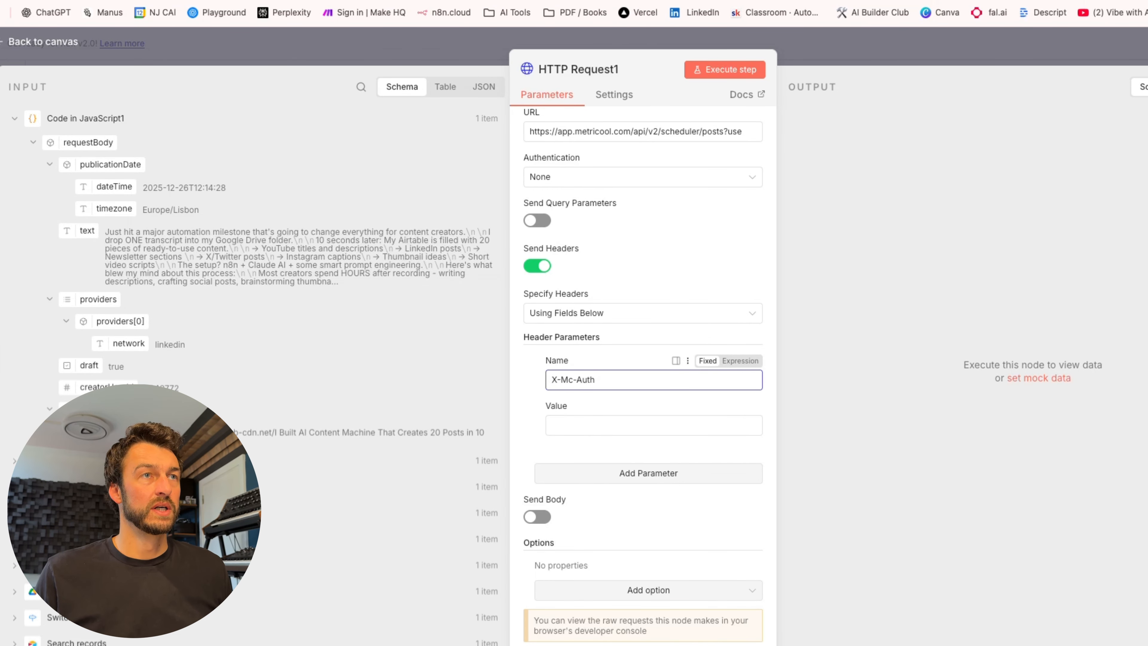
Switch to Metricool and open the main menu to reach the account settings.
left_click(397, 0)
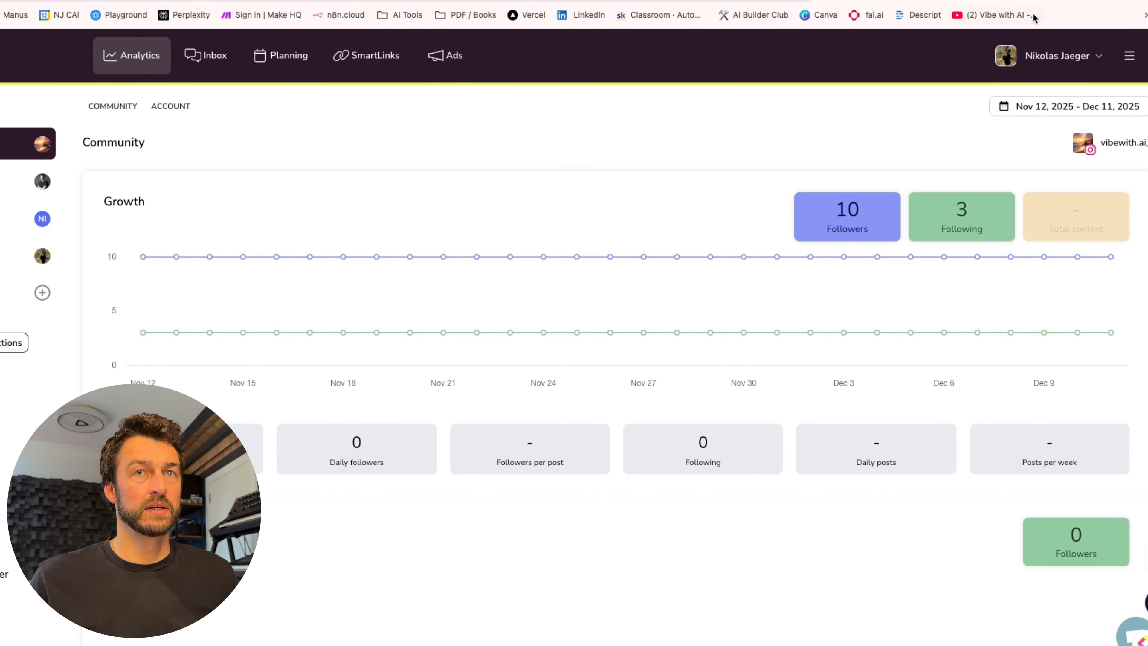
left_click(1130, 56)
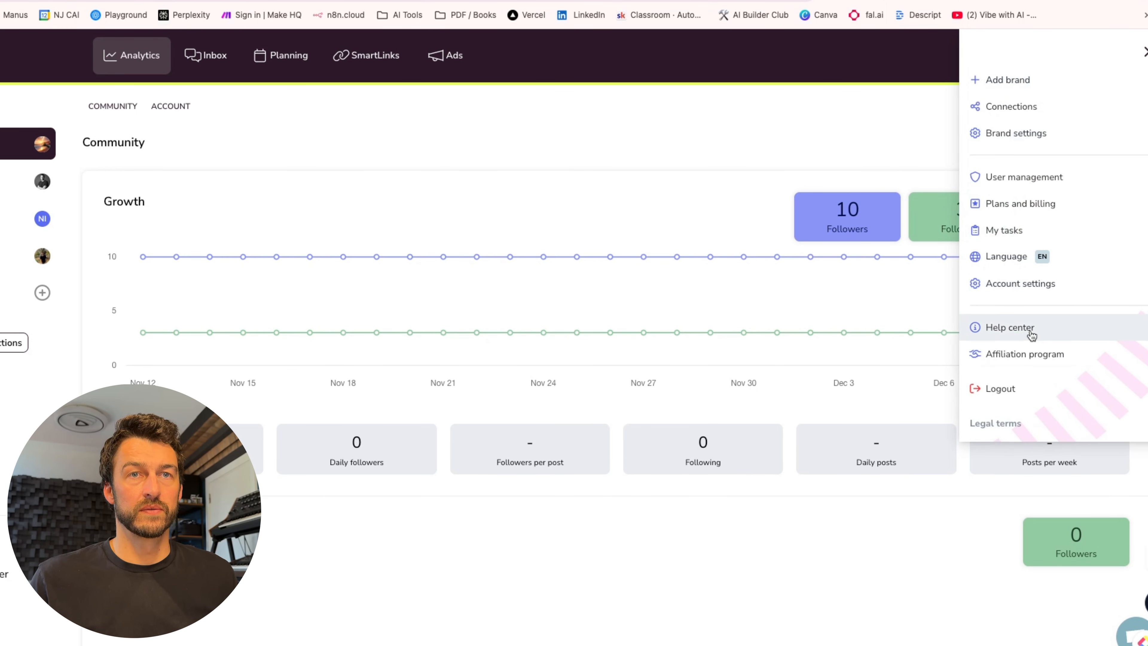
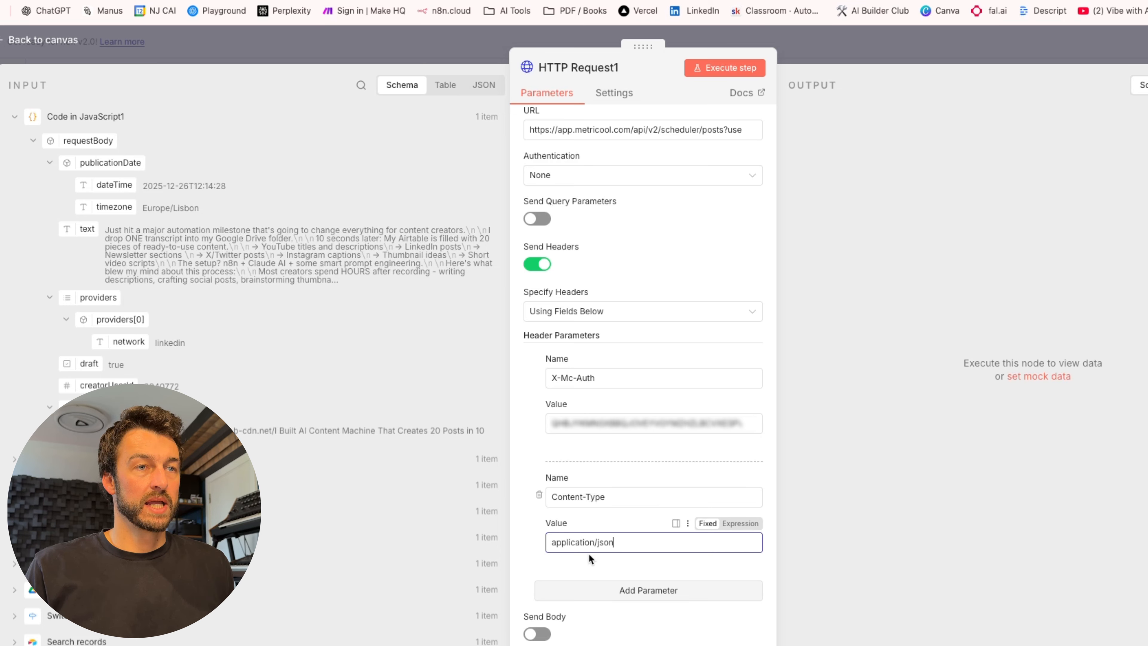
Enable sending a body in the HTTP Request1 node and specify it using JSON.
scroll(616, 550, "down", 3)
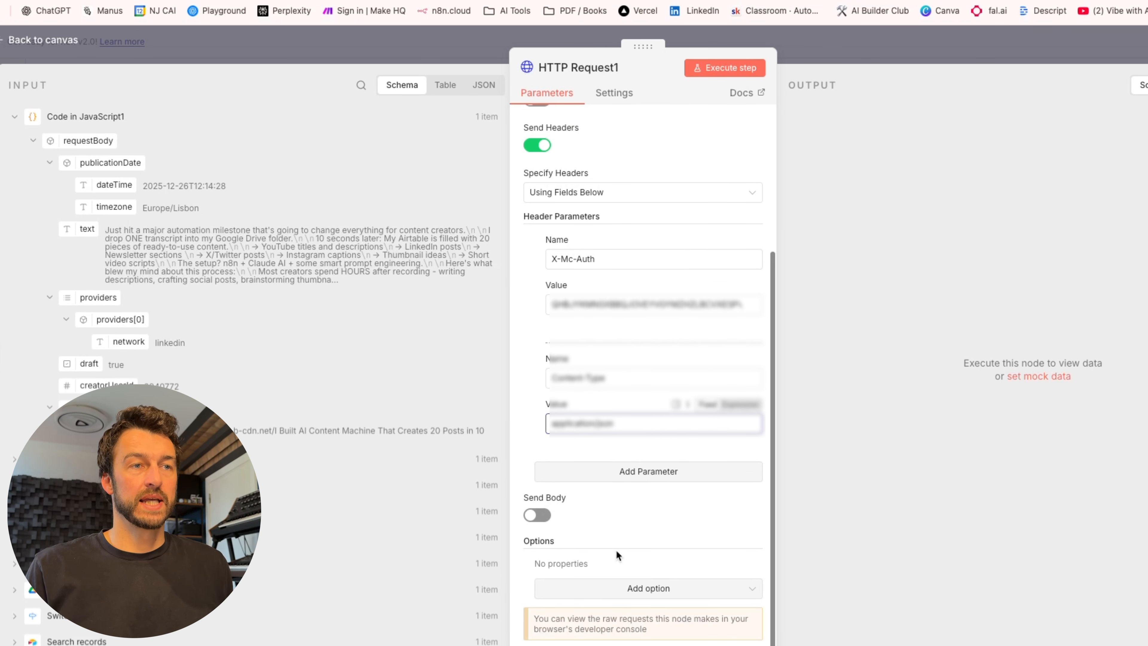
left_click(537, 515)
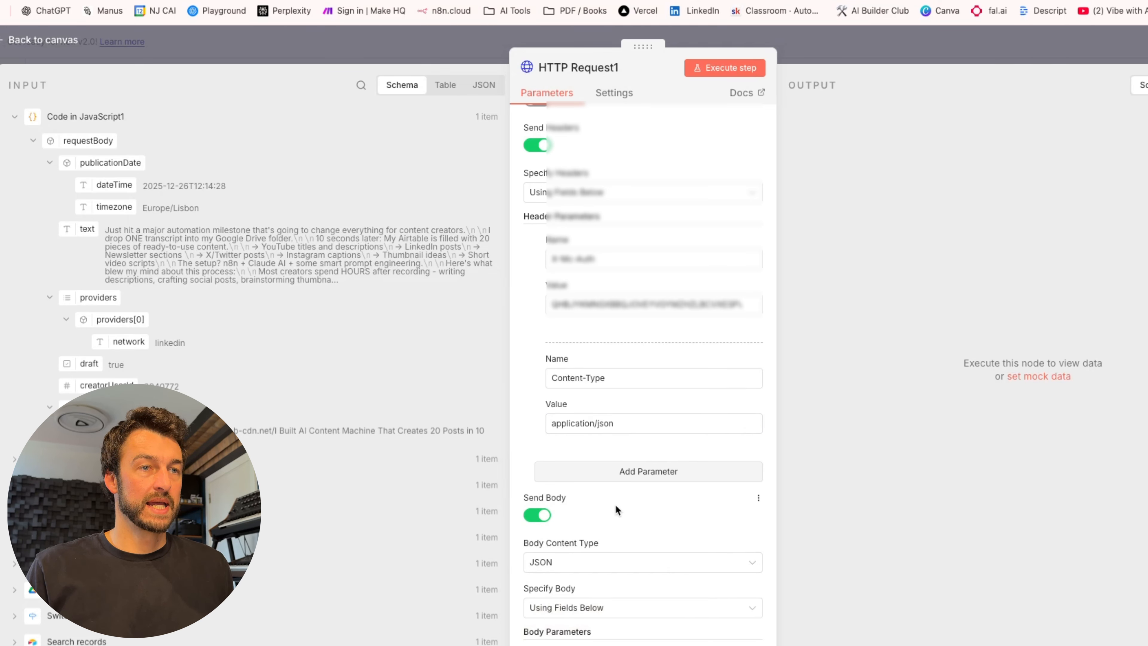
scroll(636, 505, "down", 5)
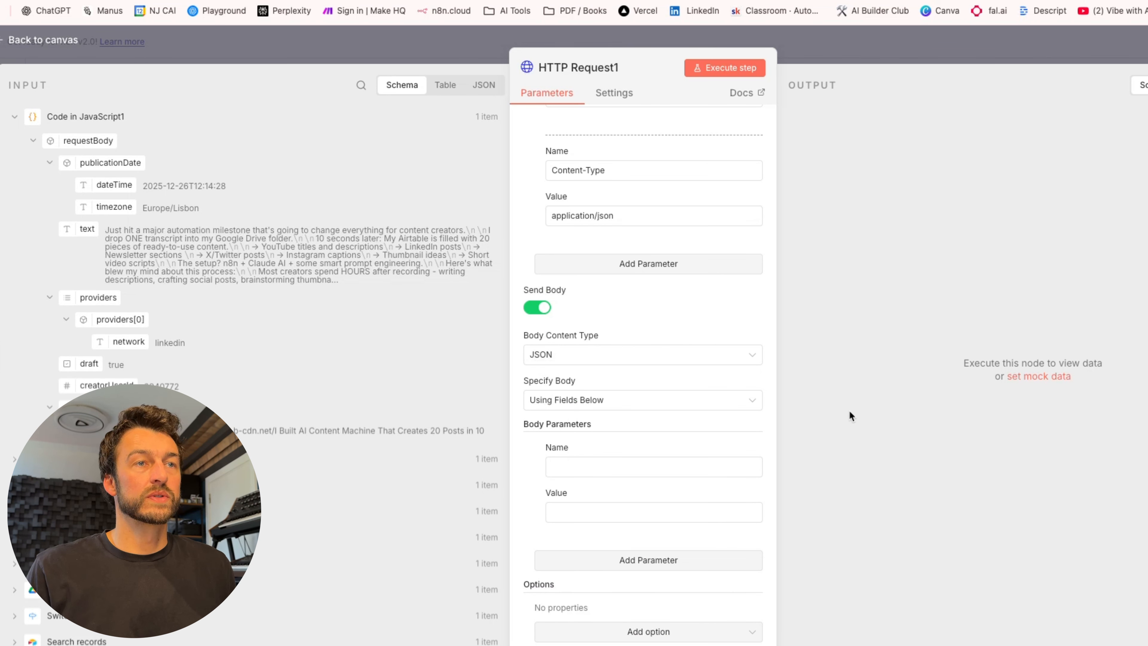
left_click(574, 404)
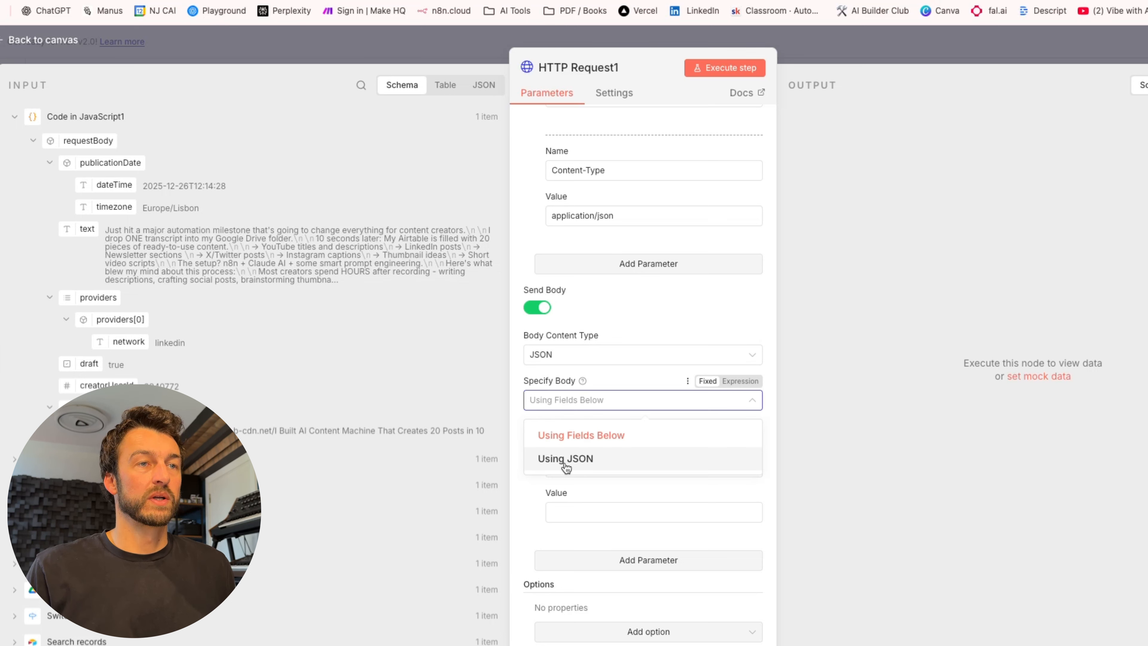
left_click(565, 461)
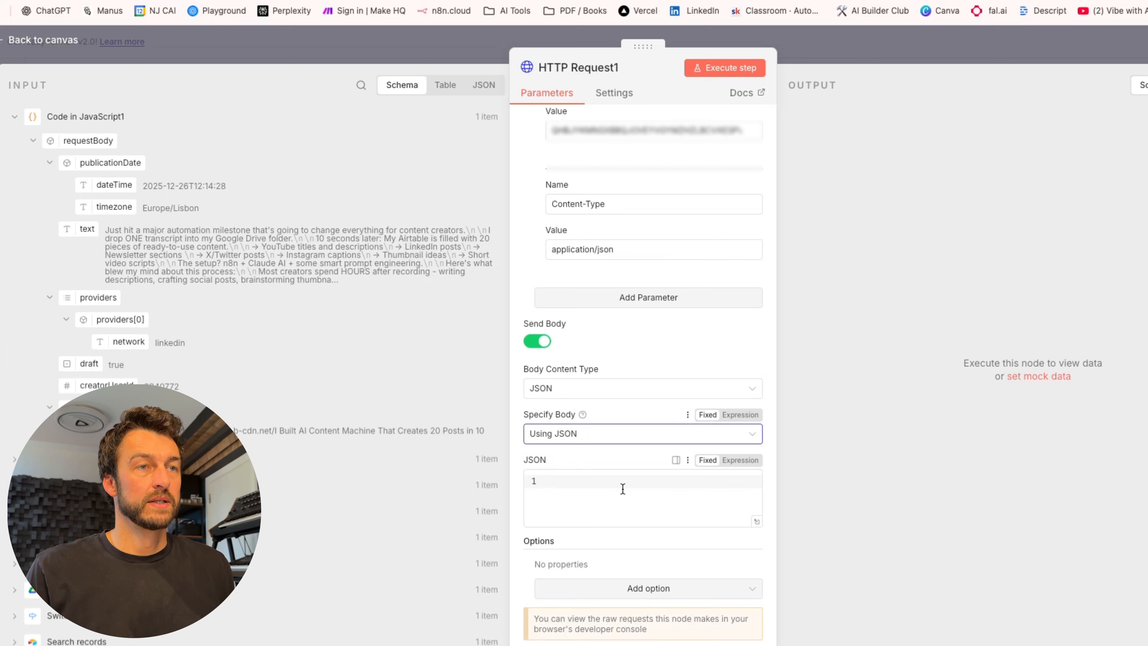
Set the JSON body to the expression {{ $json.requestBody }} and execute the HTTP Request1 step.
left_click(585, 481)
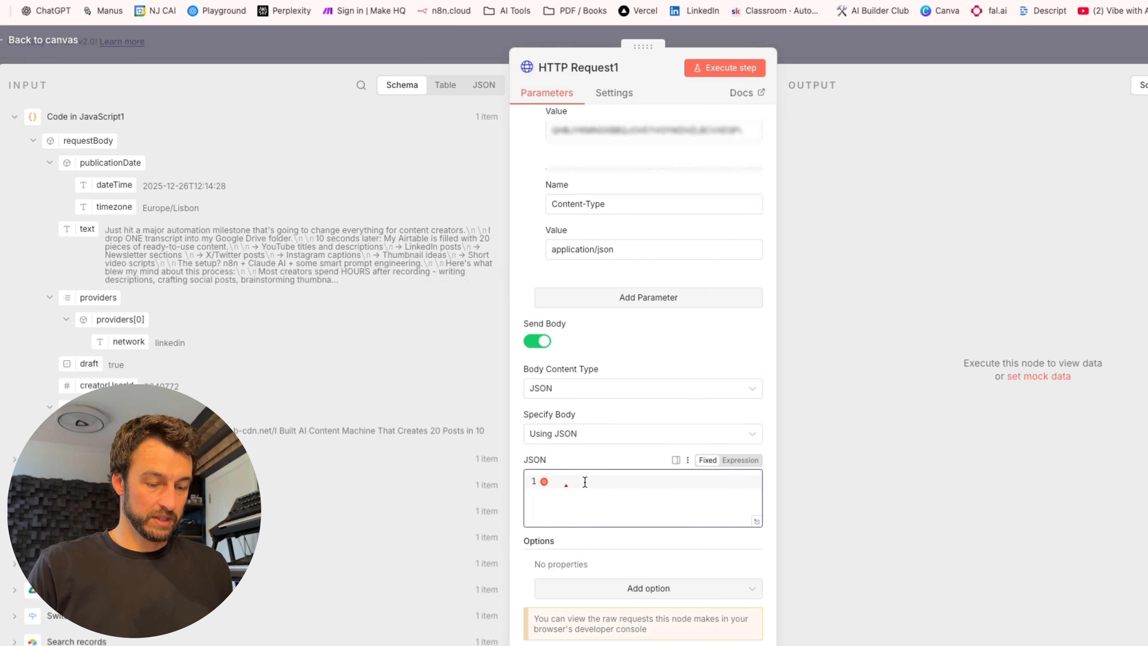
type("{{ $json.requestBody }}")
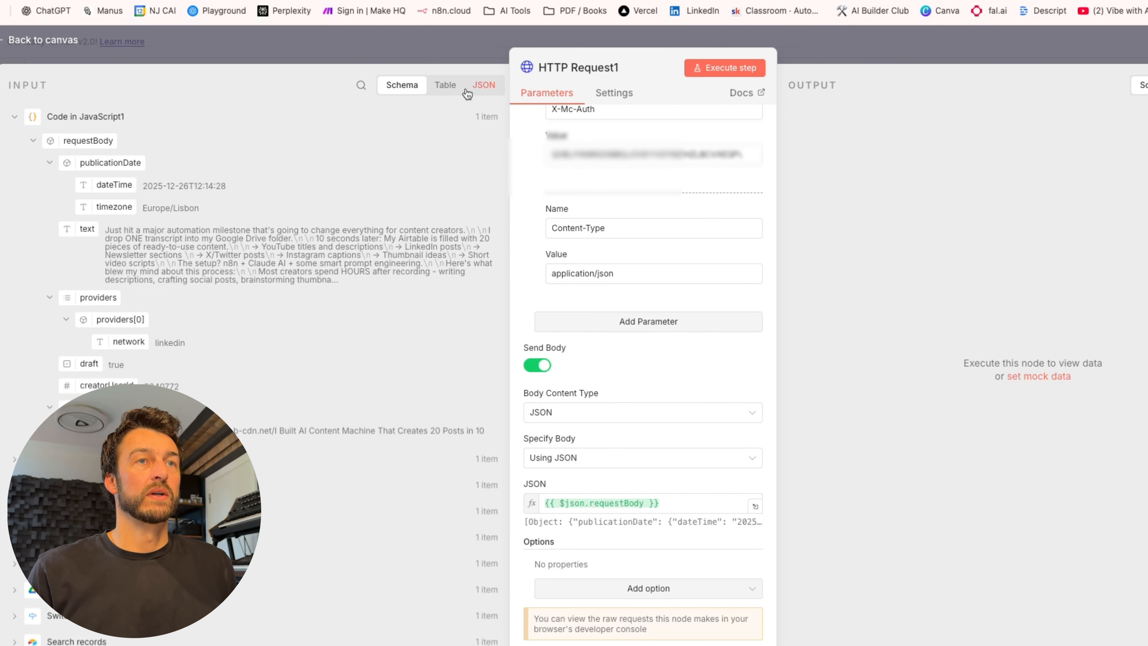
left_click(724, 67)
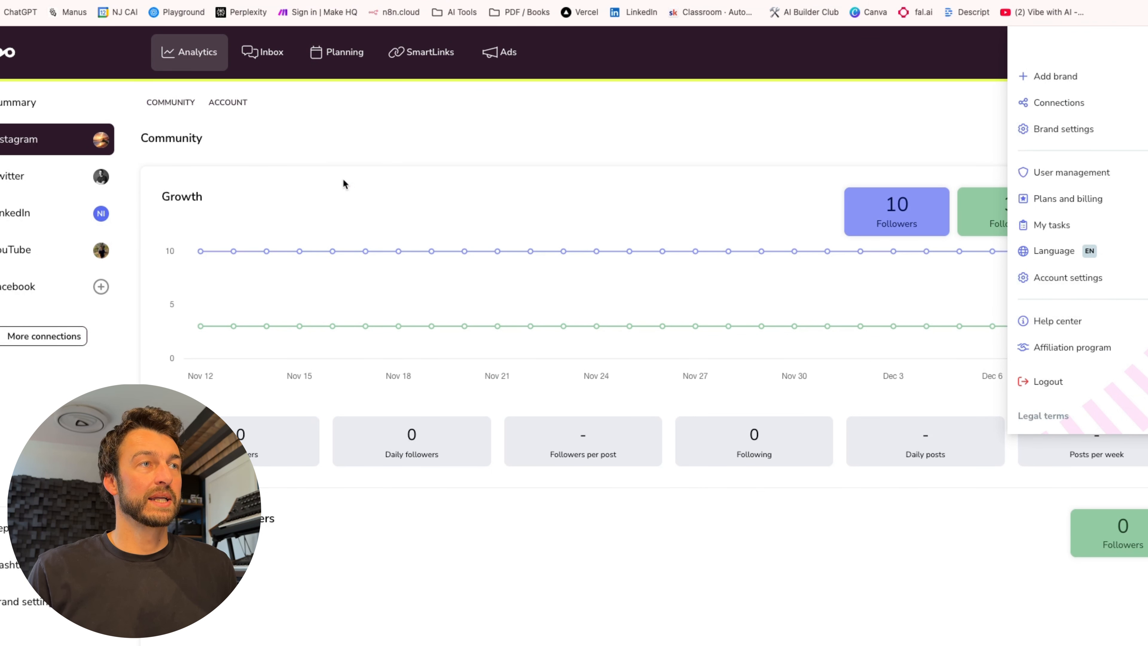
Switch to Metricool's planning calendar, review the Friday Dec 26 LinkedIn draft's full preview and saving options, and close it without saving.
left_click(337, 55)
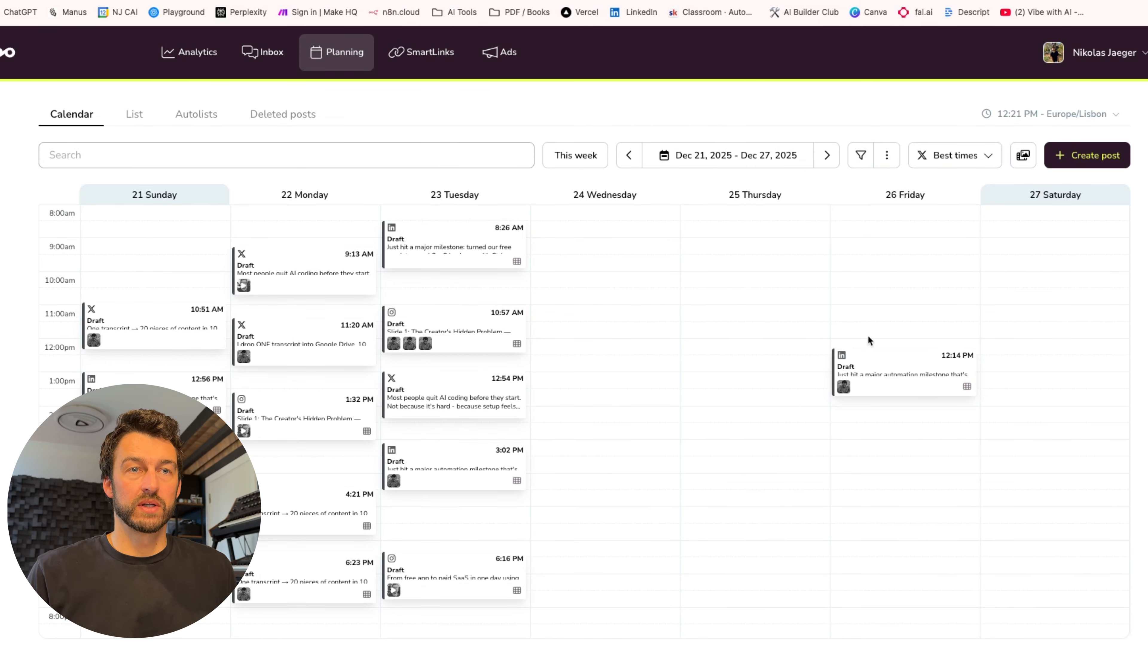
left_click(872, 367)
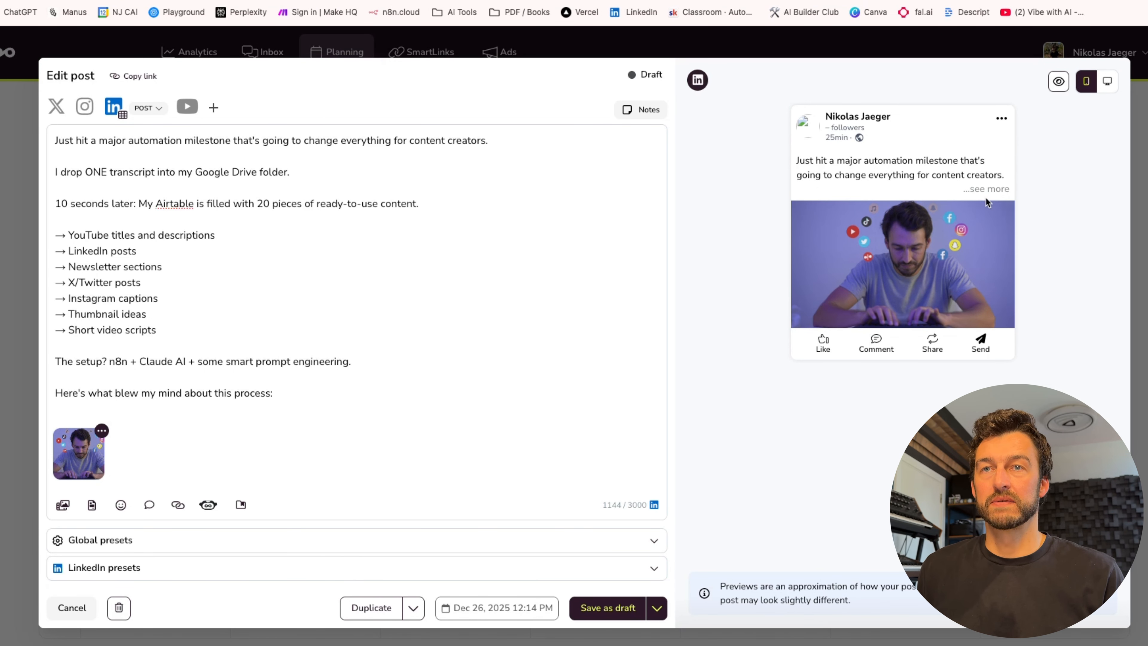
left_click(988, 189)
scroll(917, 283, "down", 10)
scroll(918, 282, "up", 10)
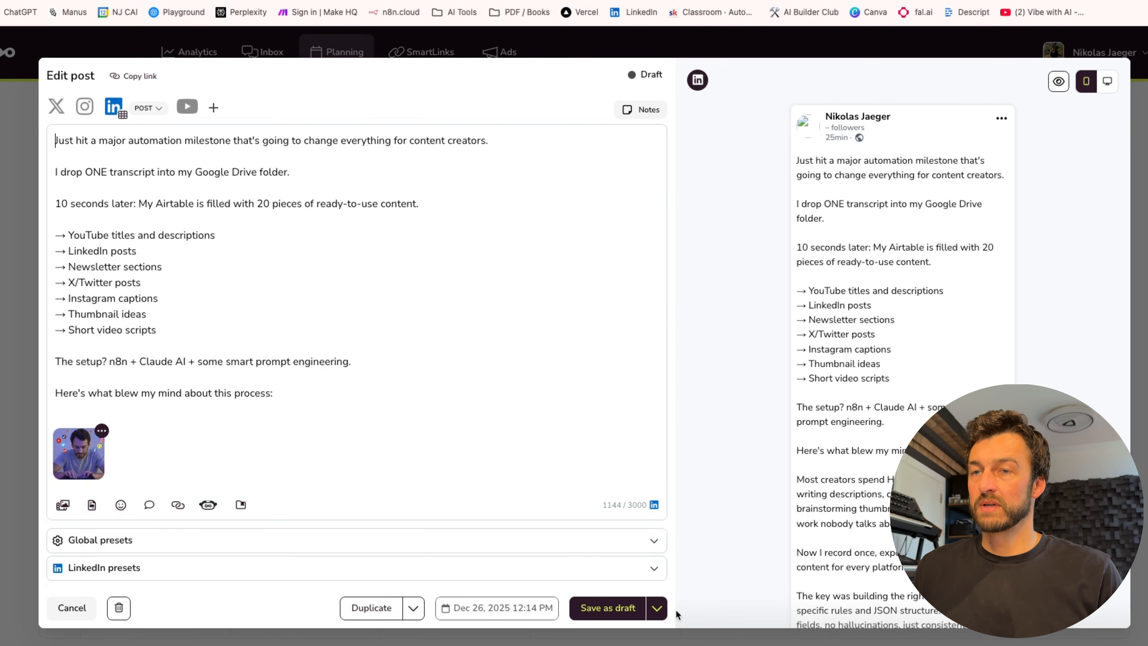
left_click(657, 608)
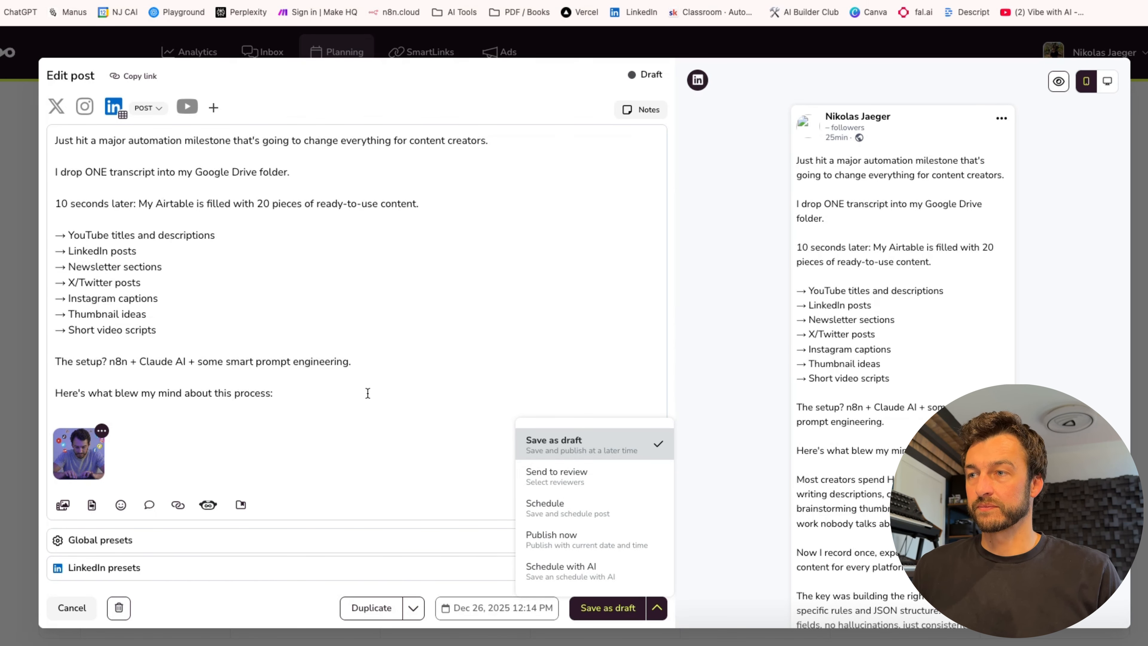
left_click(71, 608)
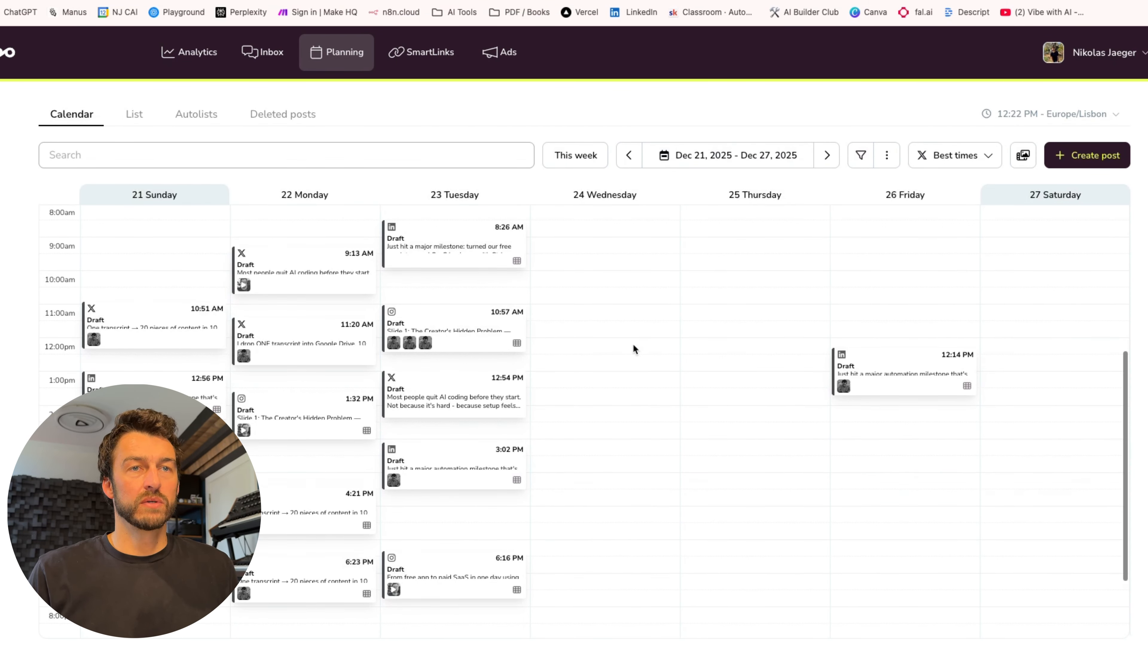
Reschedule the Friday 12:14 PM LinkedIn draft to Thursday, Dec 25 at 1:14 PM in the calendar.
mouse_move(908, 376)
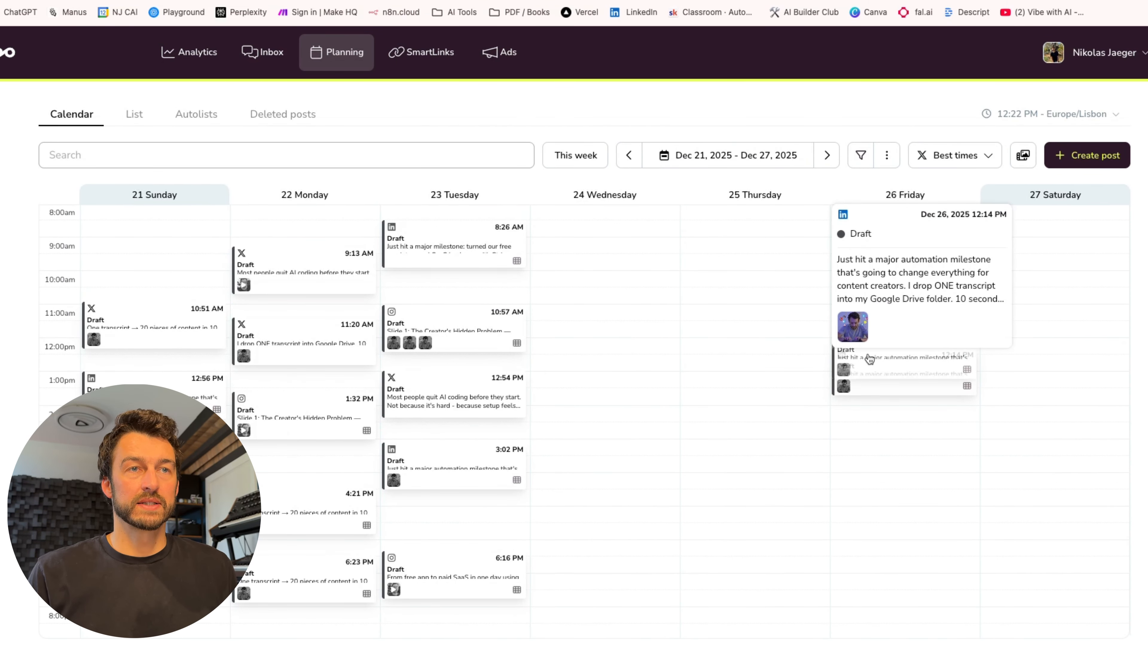
left_click_drag(908, 376, 800, 330)
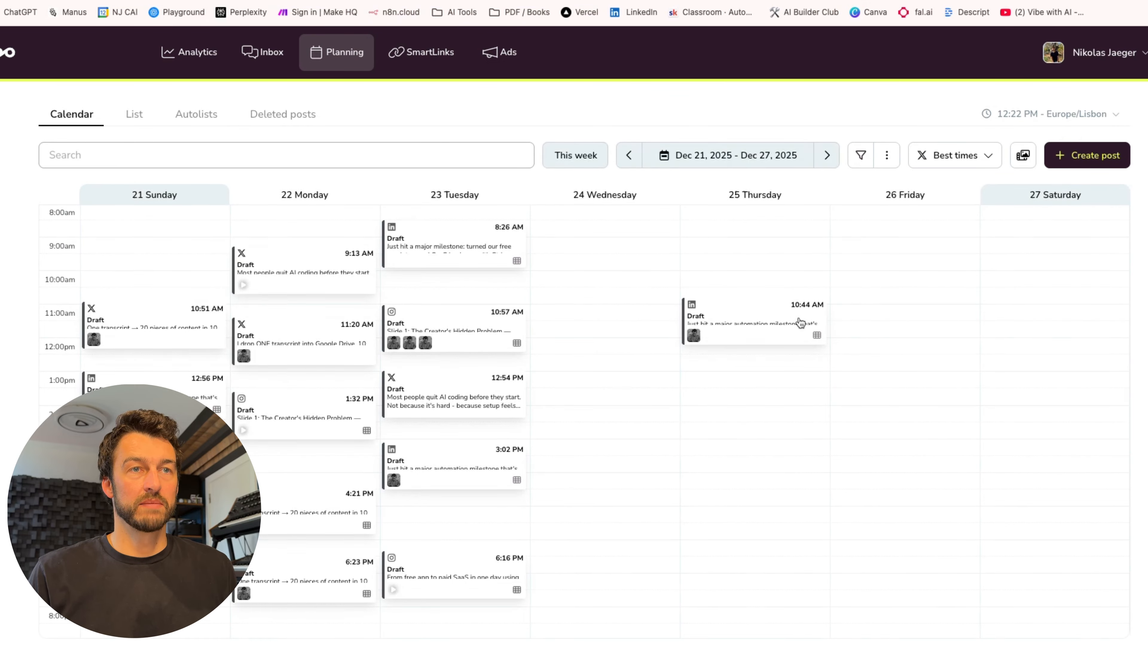
scroll(737, 330, "up", 1)
left_click_drag(737, 331, 770, 442)
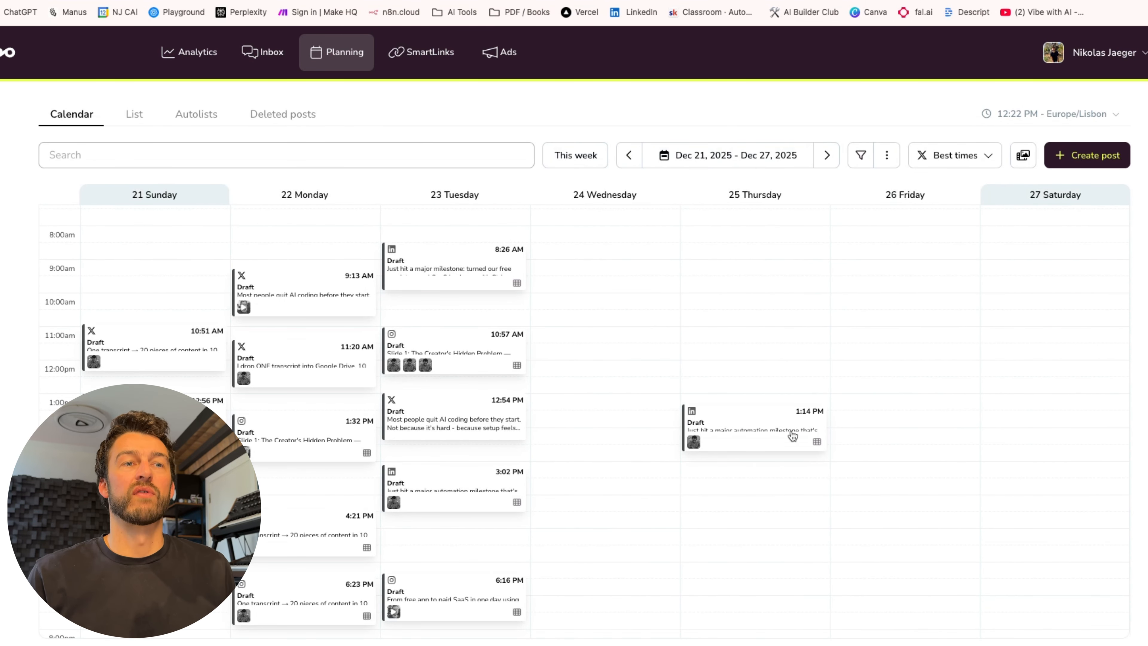
mouse_move(723, 430)
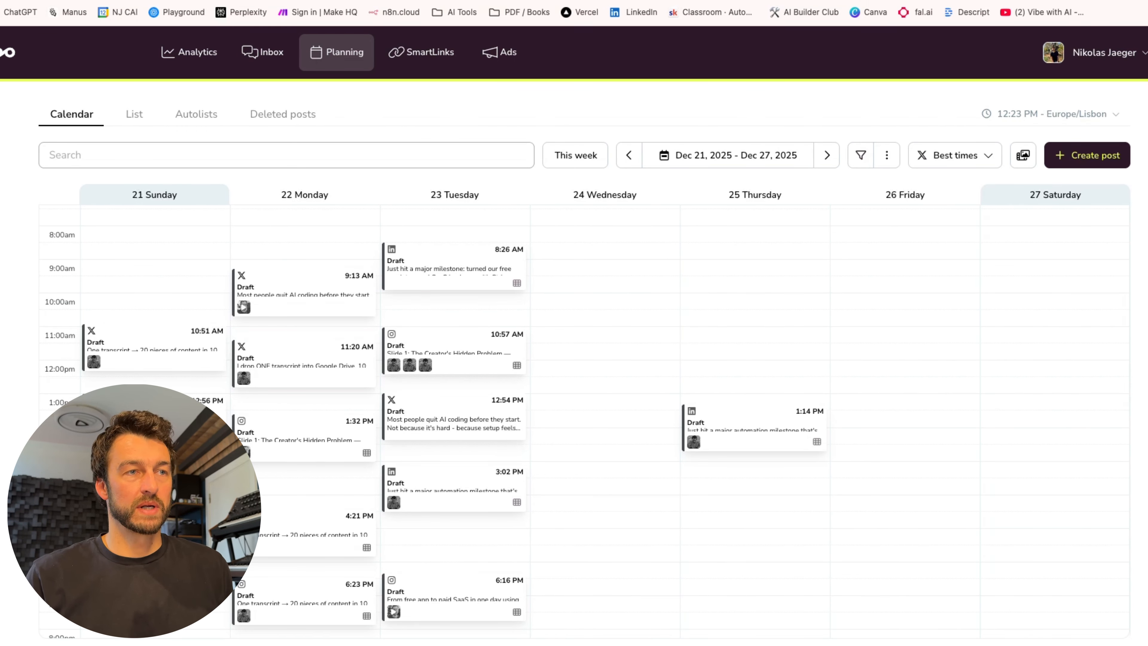
Switch to the n8n workflow Autoscheduling Metricool and add a JavaScript Code node after HTTP Request1.
scroll(627, 530, "down", 1)
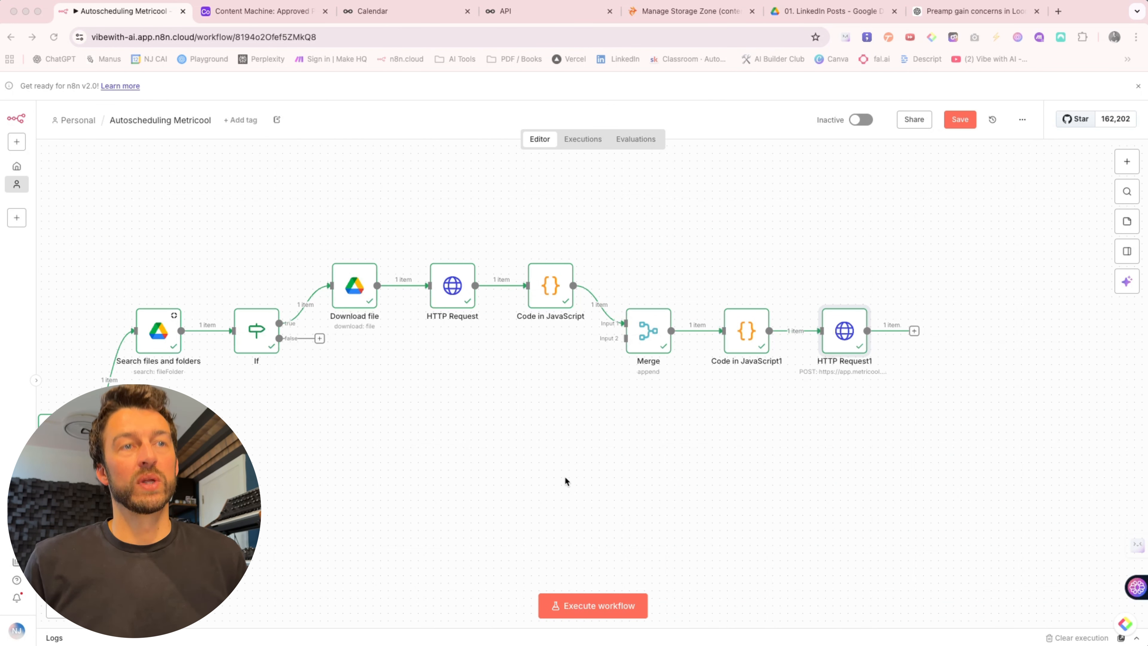
scroll(564, 475, "up", 1)
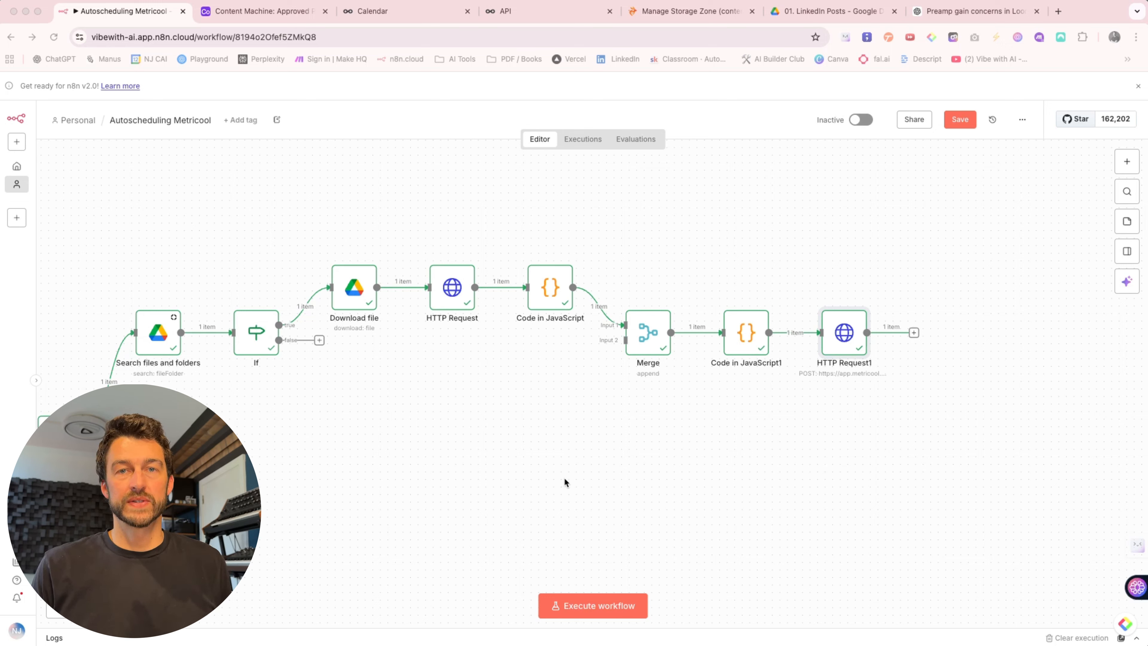
left_click(913, 333)
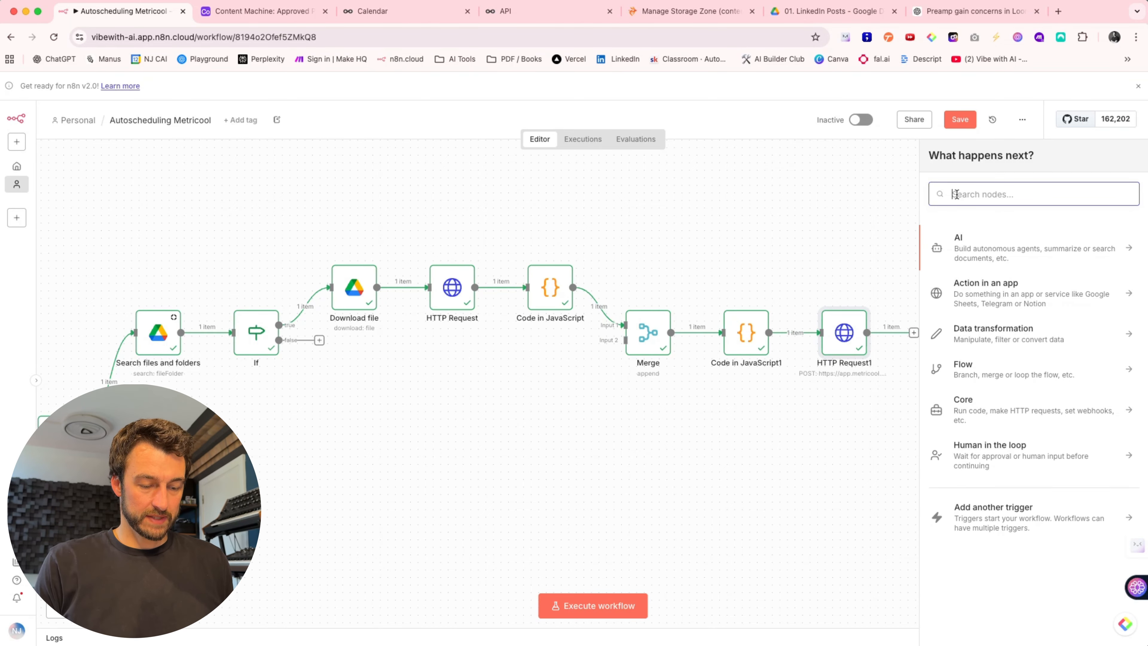
type("code")
key("Return")
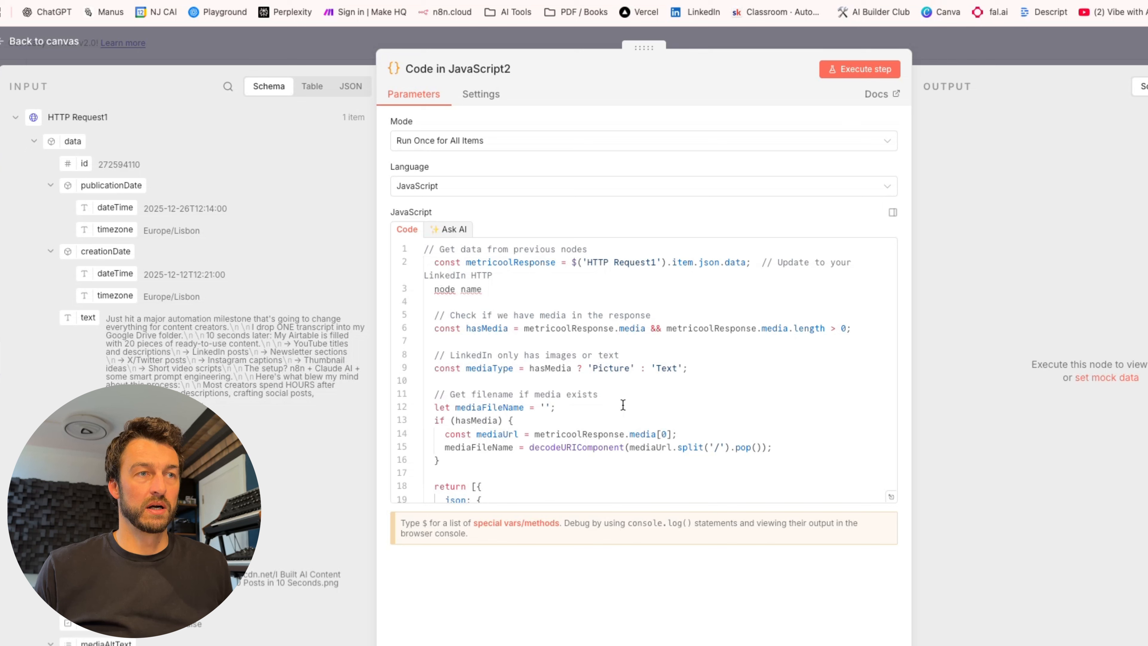
Review the first version of the Metricool response script and try executing the new Code node.
scroll(623, 404, "down", 4)
scroll(623, 404, "up", 4)
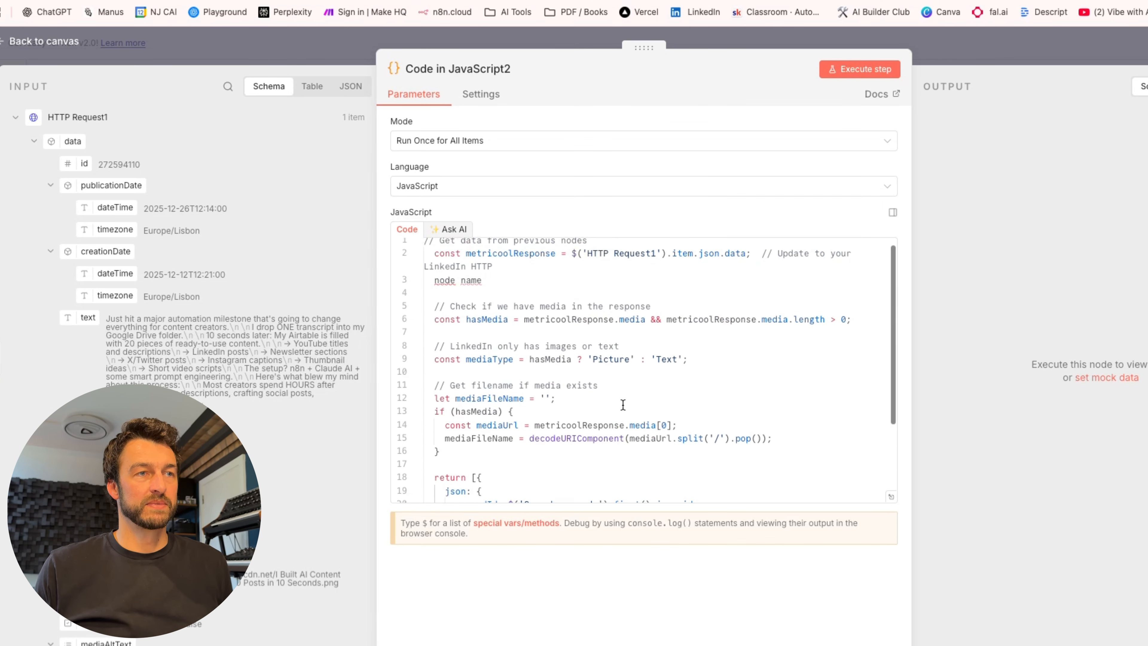
scroll(622, 404, "up", 1)
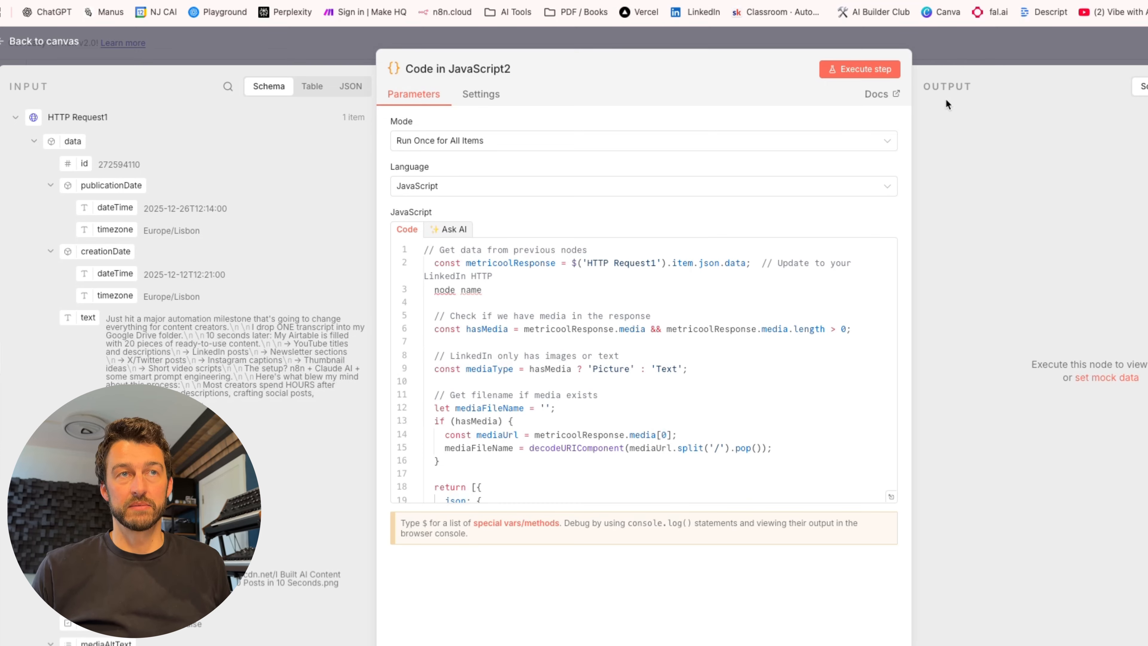
left_click(857, 74)
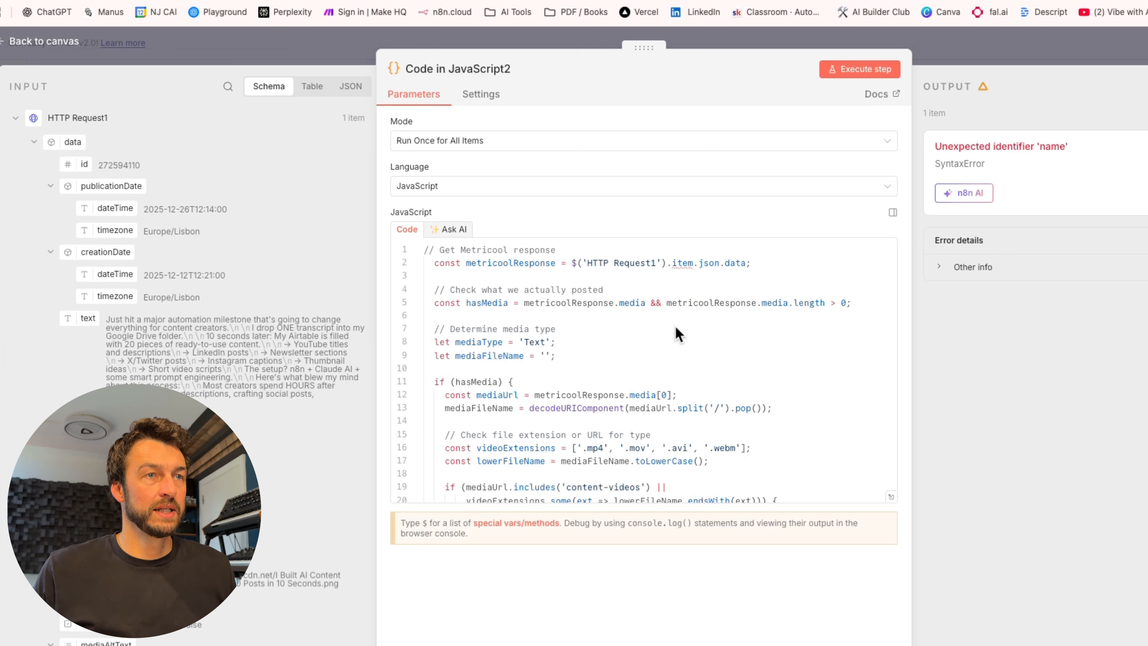
Review the replacement script through its return block, execute the Code in JavaScript2 node, and return to the canvas.
scroll(674, 326, "down", 1)
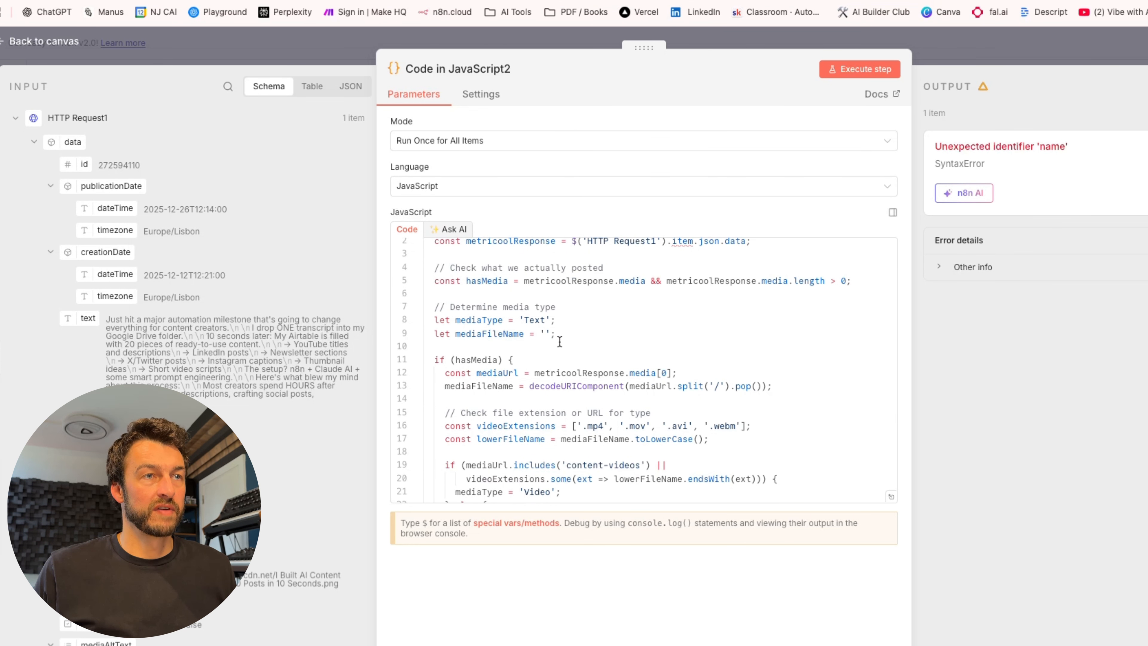
scroll(560, 341, "down", 5)
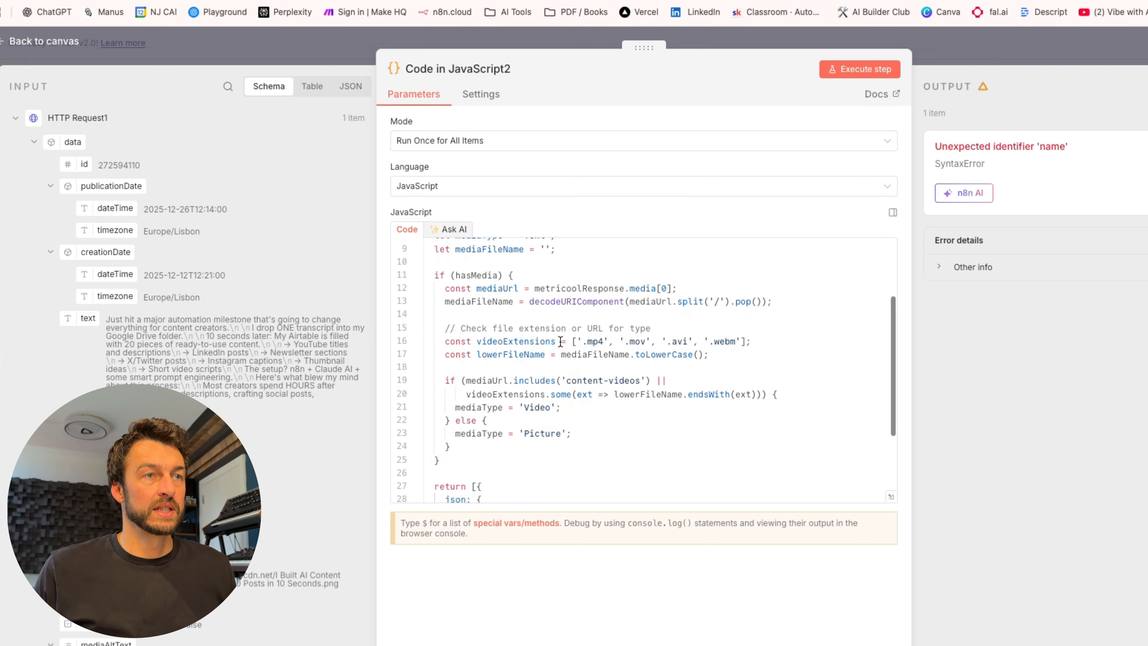
scroll(560, 341, "down", 6)
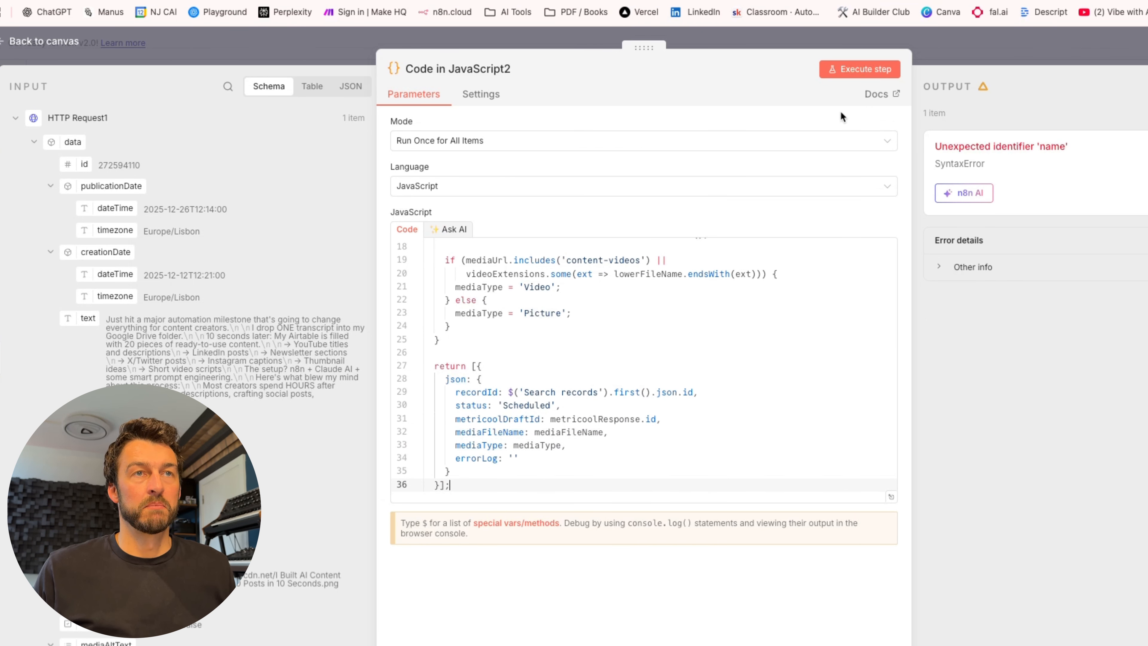
left_click(859, 69)
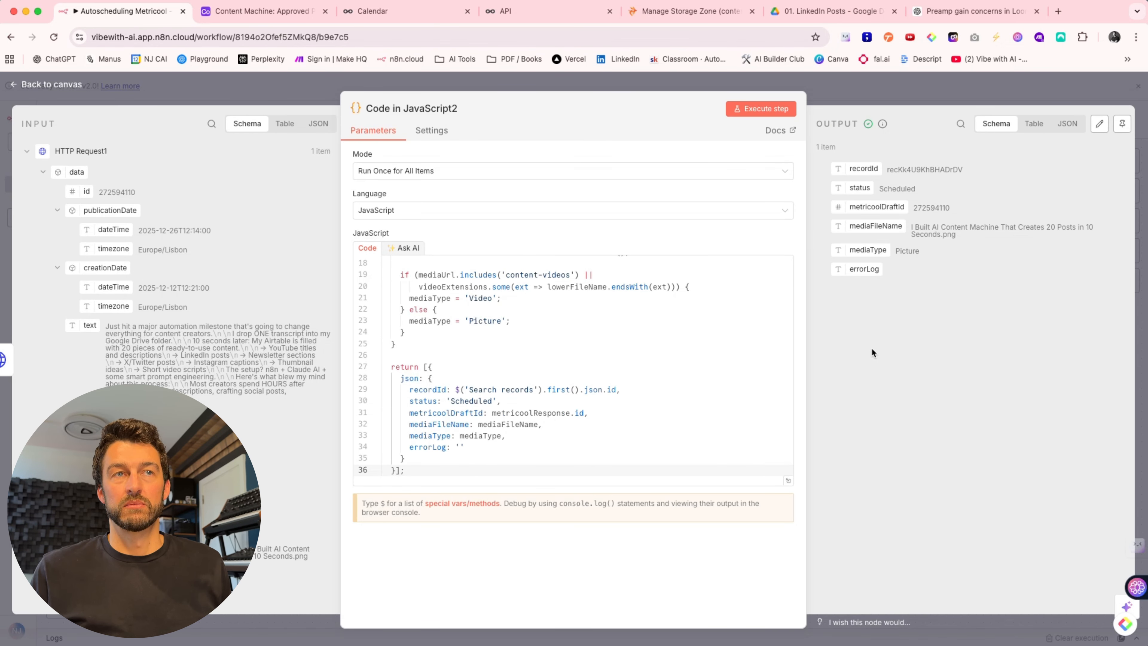
left_click(39, 86)
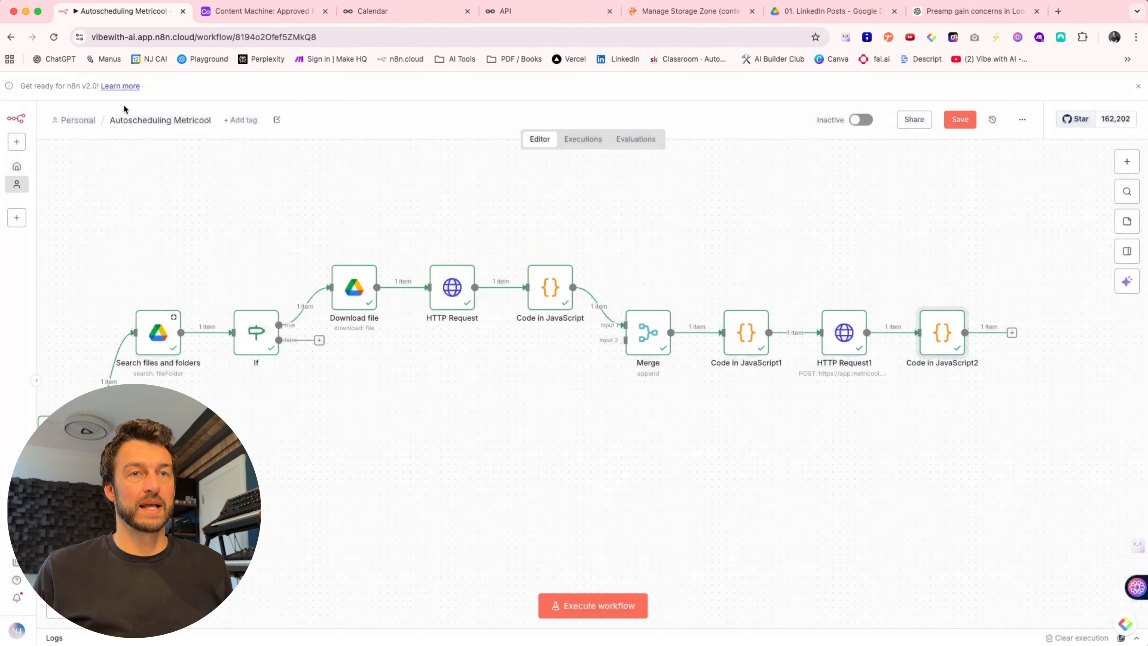
Add an Airtable node with the Update record action after Code in JavaScript2.
scroll(890, 443, "right", 3)
left_click(929, 332)
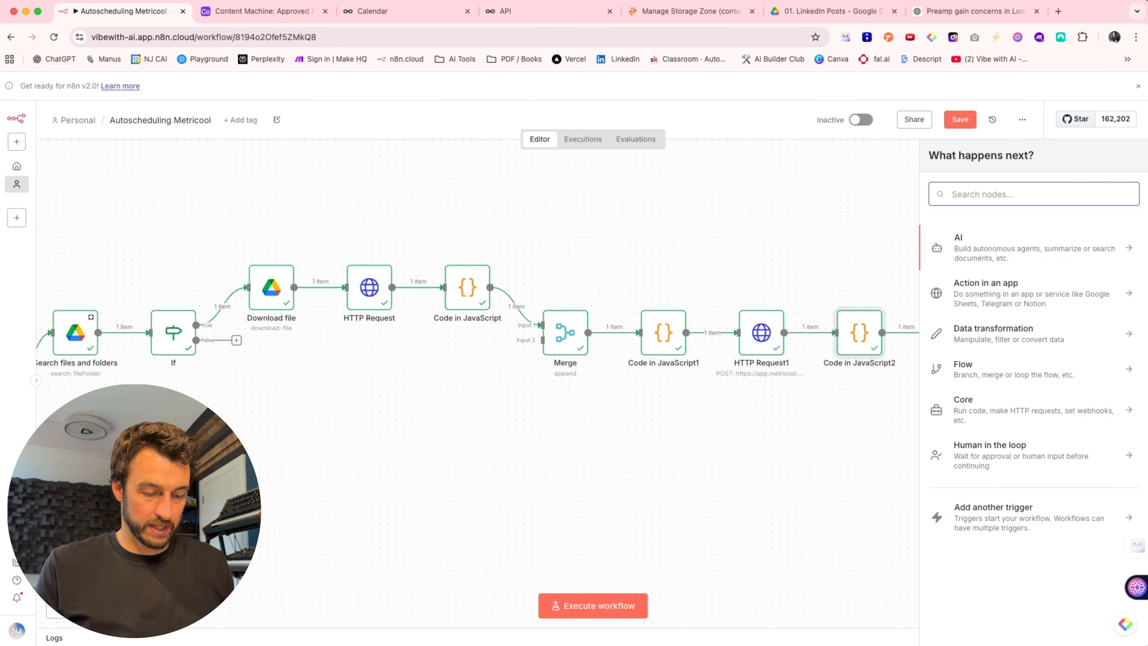
type("airtabeö")
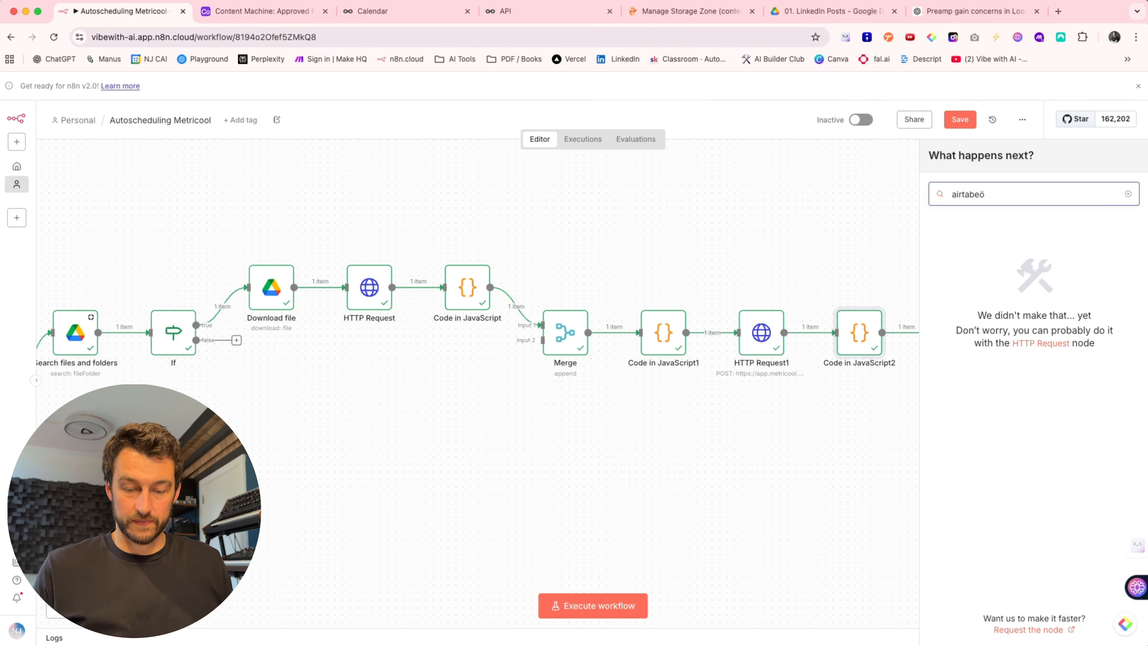
key("BackSpace")
left_click(952, 242)
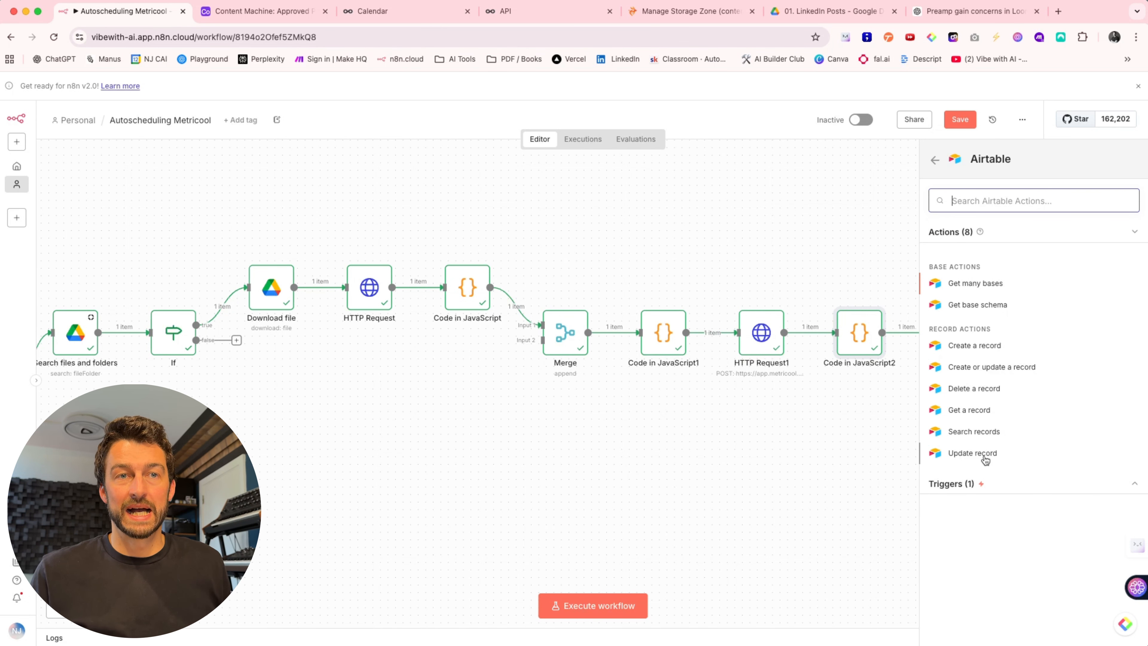
left_click(973, 452)
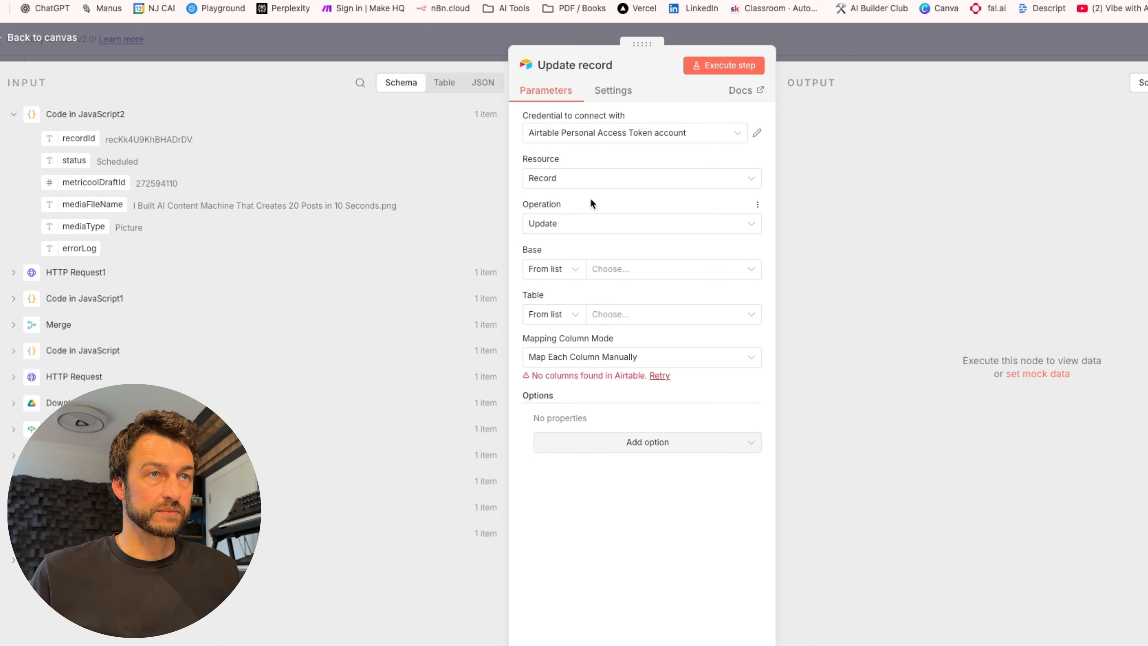
Point the Update record node to the Content Machine base and its Approved Posts table.
left_click(650, 271)
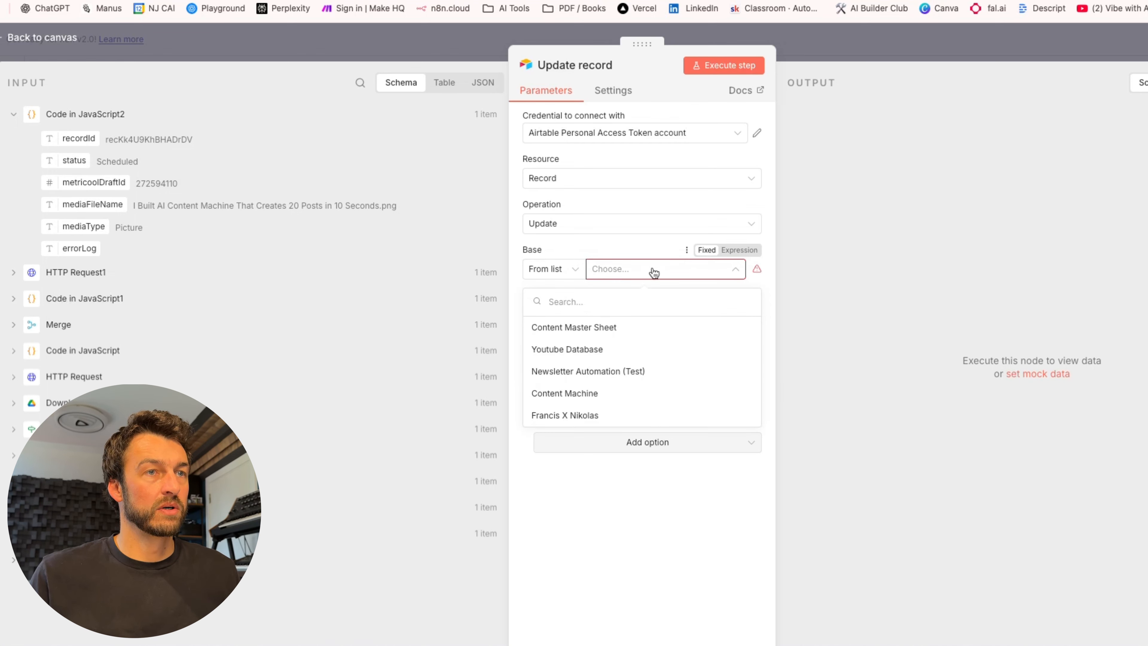
left_click(594, 392)
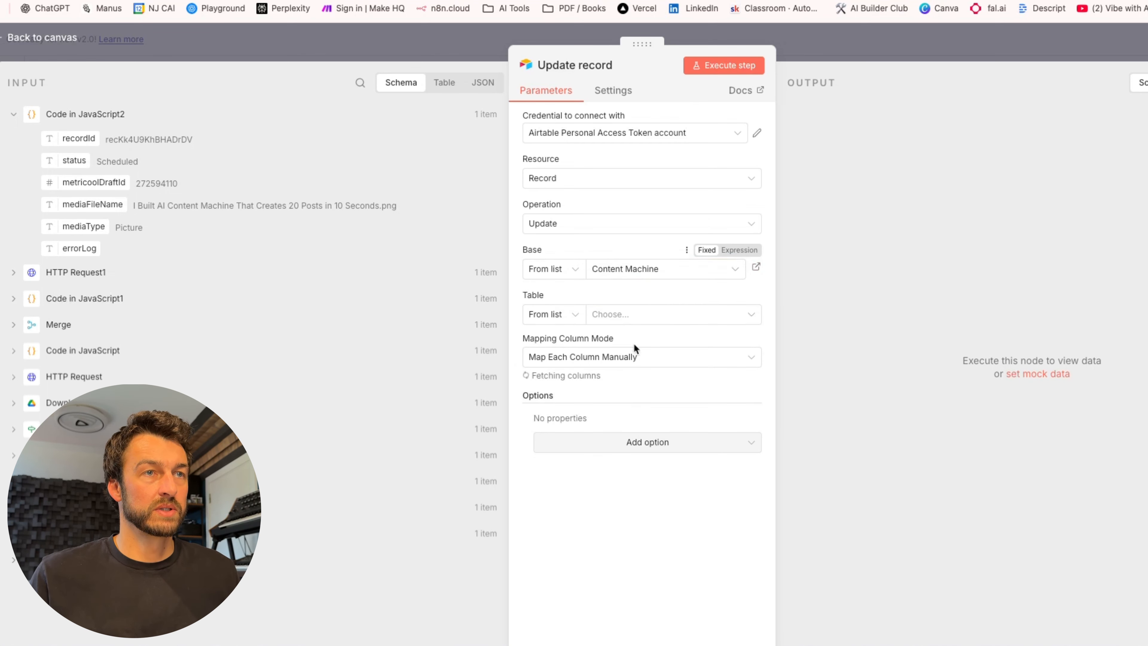
left_click(632, 320)
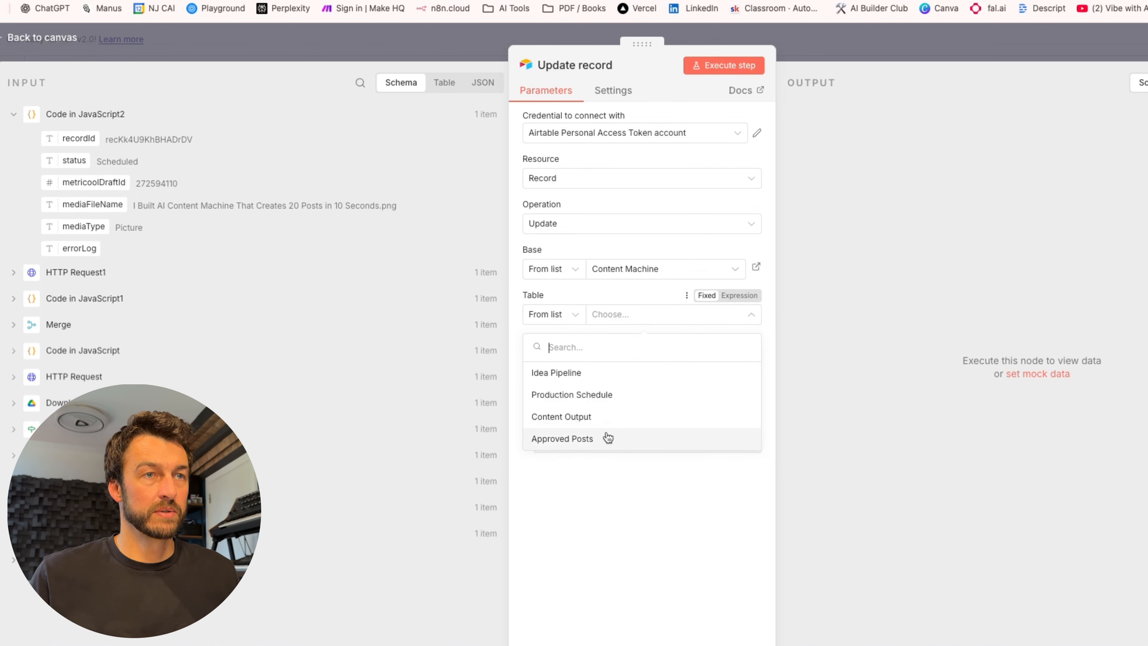
left_click(607, 438)
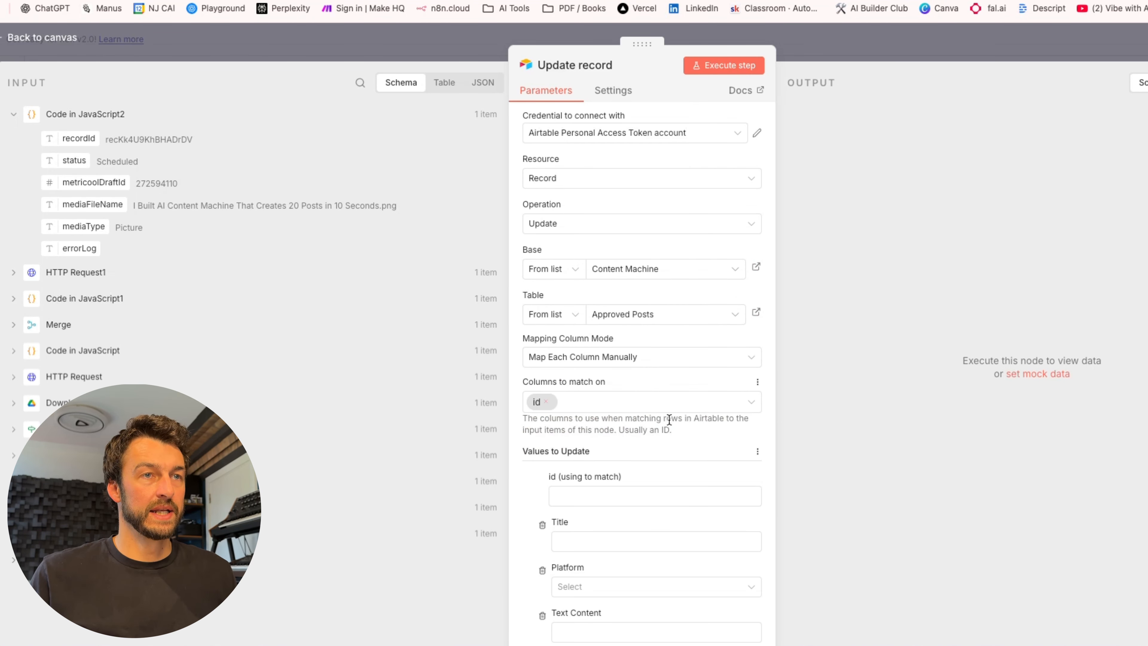
Map the matching id to recordId, Media File Name to mediaFileName, and Media Type to mediaType from Code in JavaScript2.
scroll(669, 419, "down", 3)
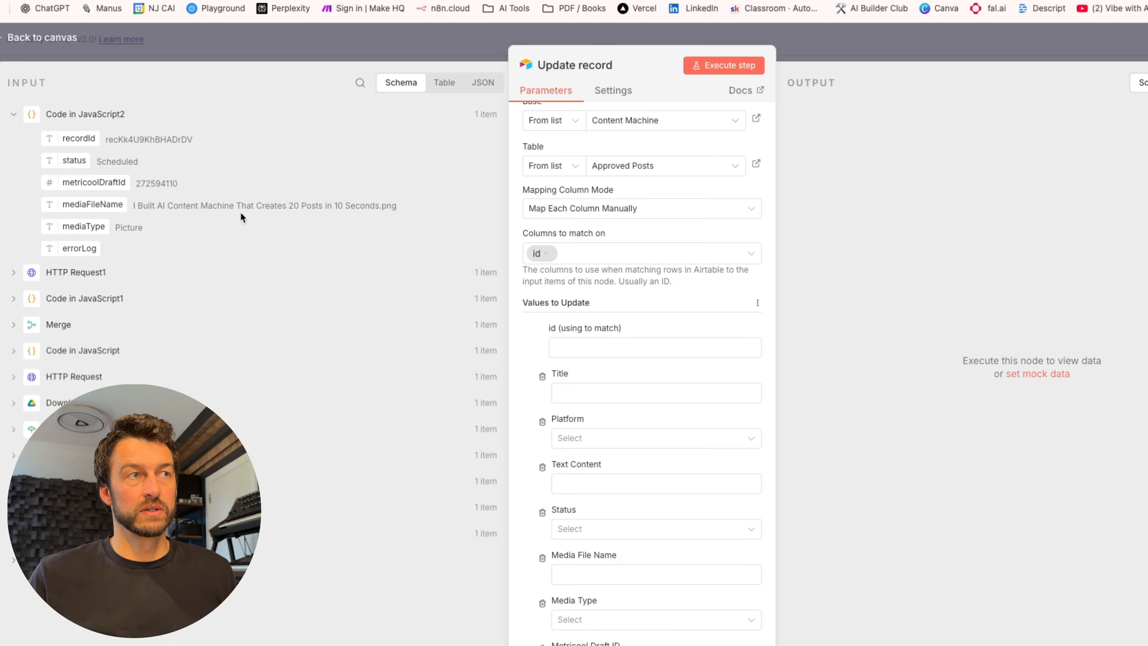
left_click_drag(77, 139, 583, 347)
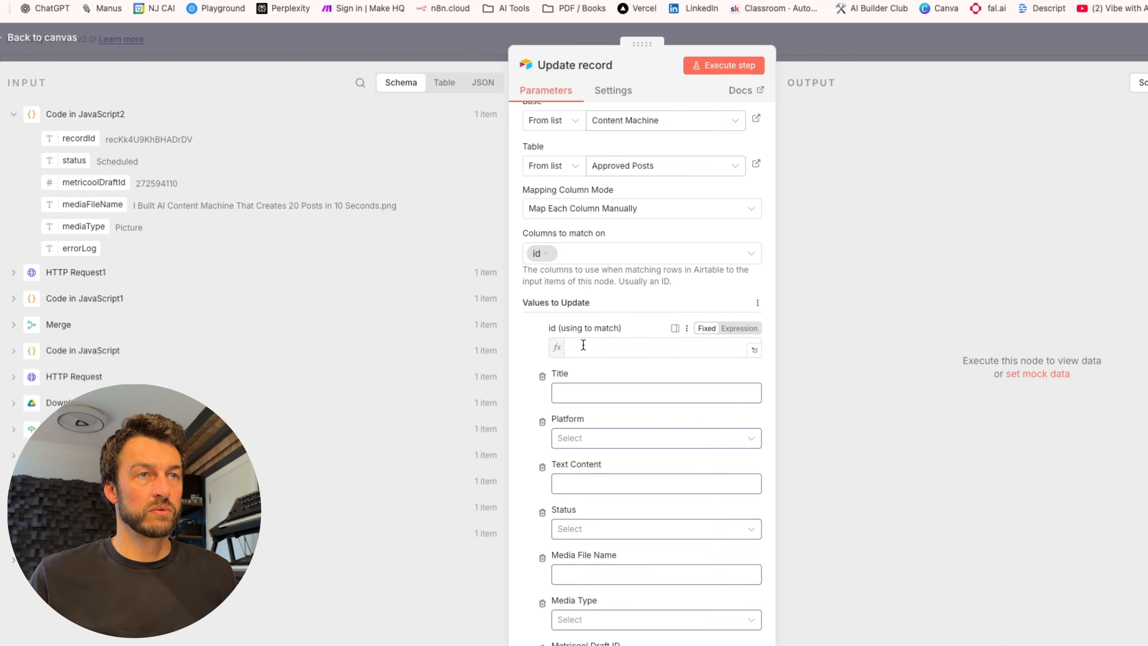
left_click(822, 294)
scroll(645, 318, "down", 4)
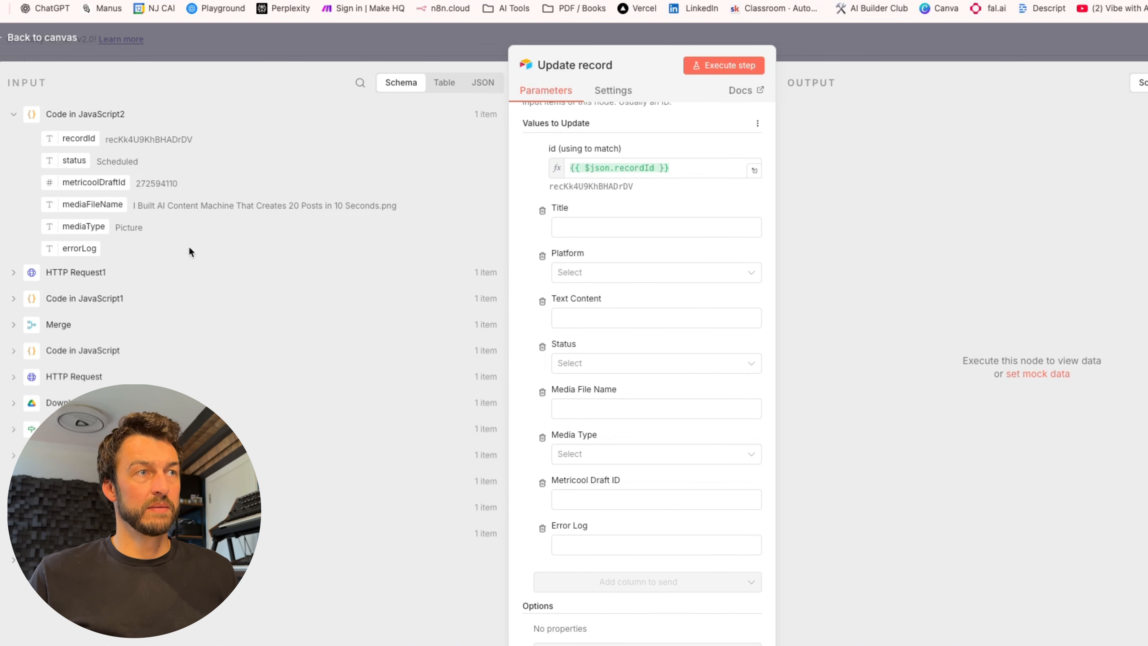
left_click_drag(88, 208, 589, 409)
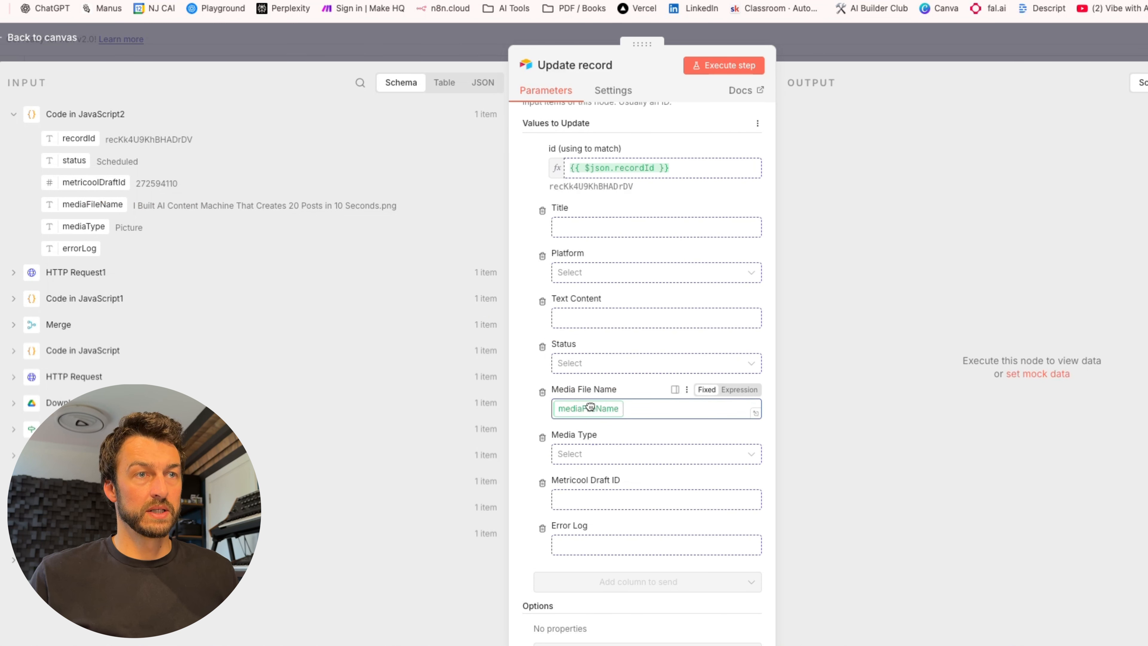
left_click(830, 416)
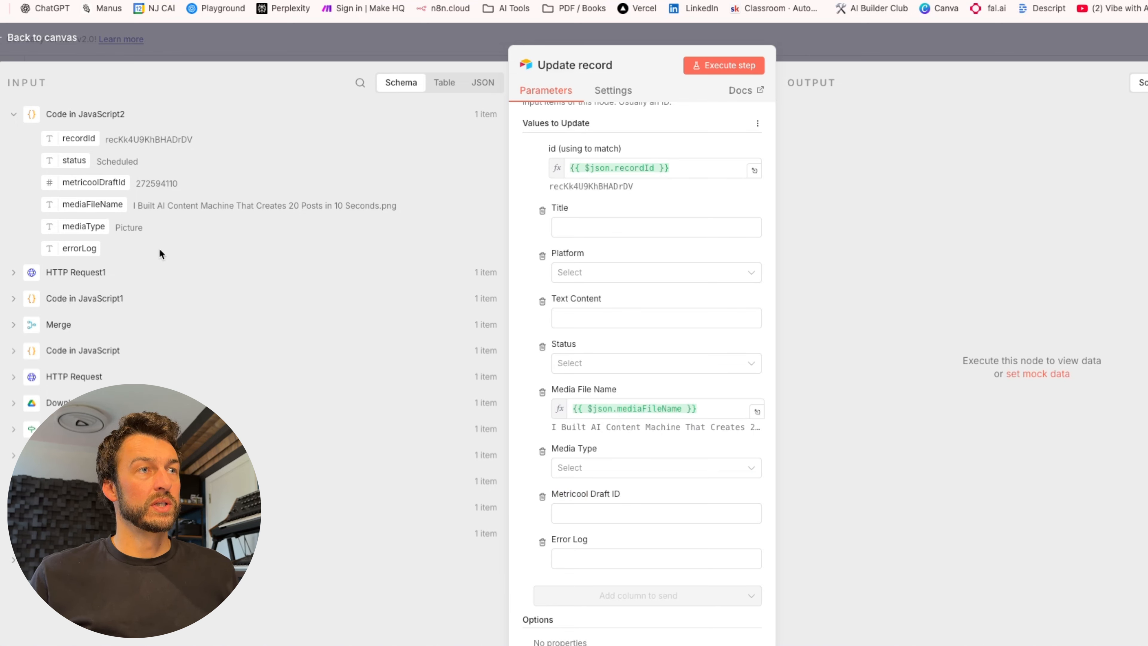
left_click_drag(84, 226, 588, 468)
left_click(875, 465)
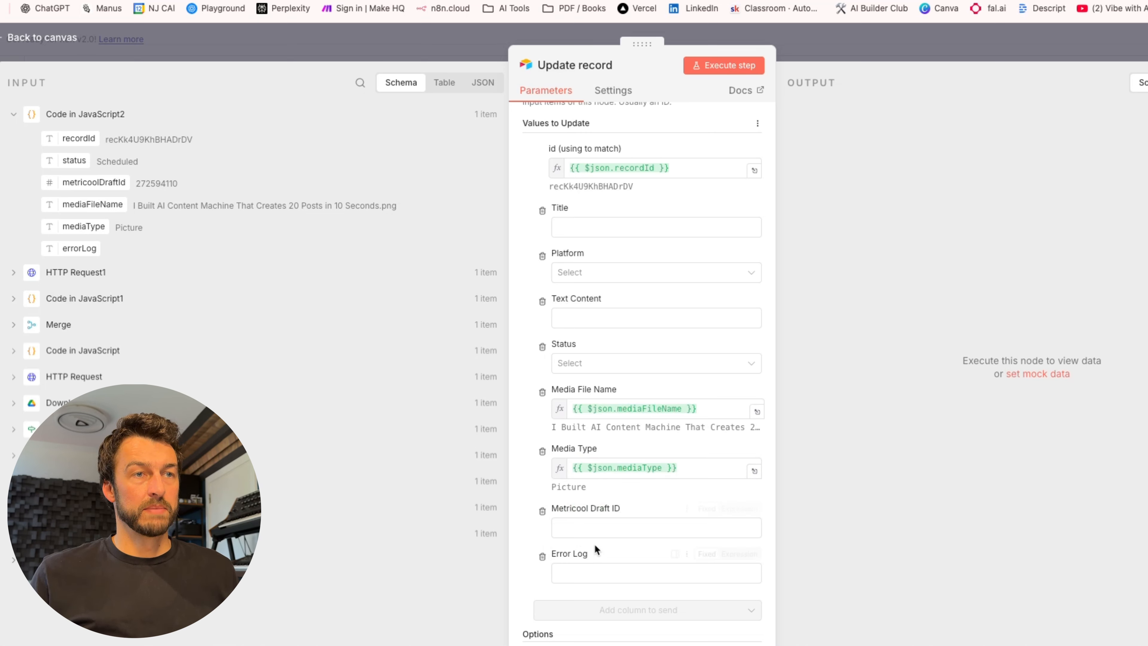
Map Metricool Draft ID to metricoolDraftId, Error Log to errorLog, and Status to status from Code in JavaScript2.
left_click_drag(86, 182, 646, 528)
left_click_drag(79, 248, 606, 585)
left_click(822, 505)
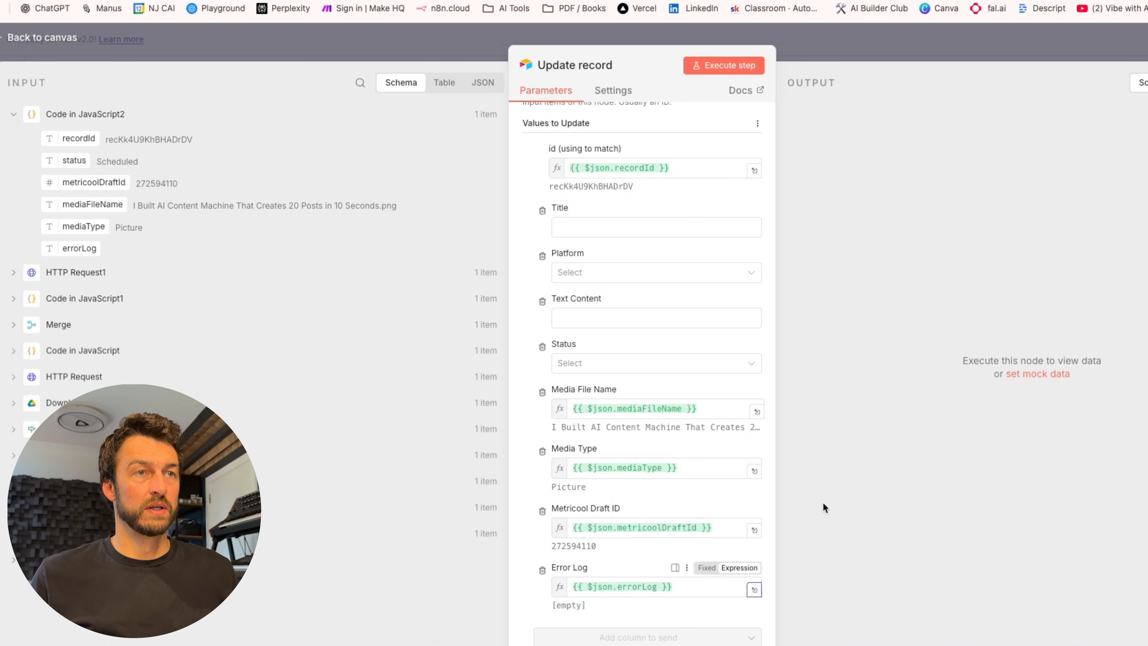
scroll(601, 321, "up", 2)
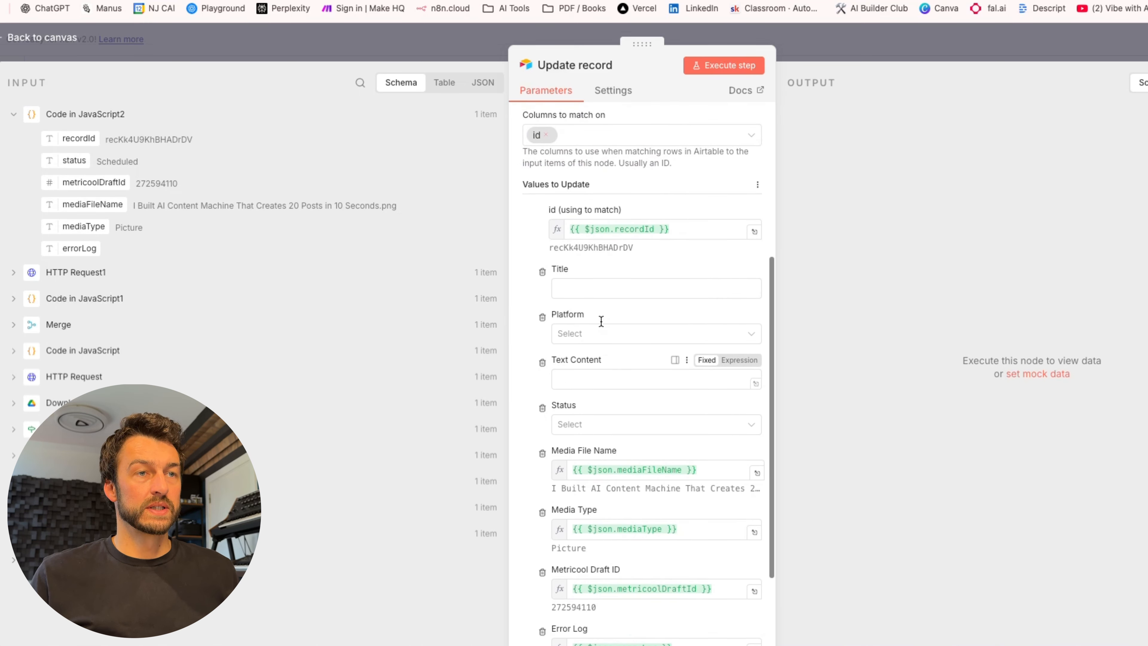
scroll(601, 321, "down", 3)
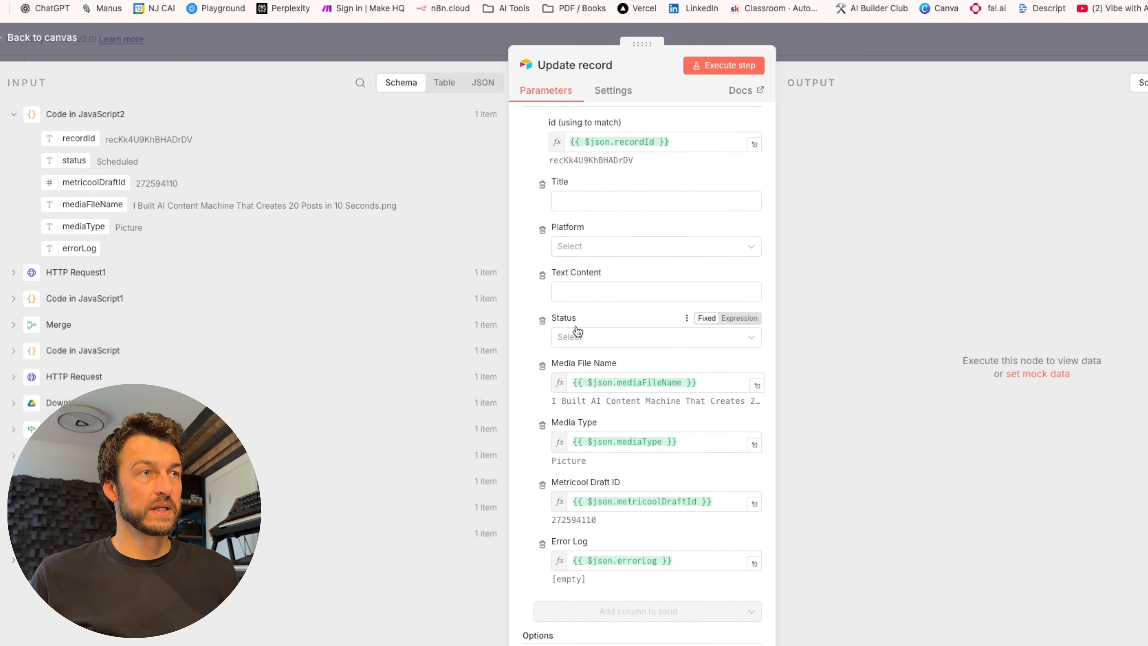
left_click_drag(75, 161, 555, 334)
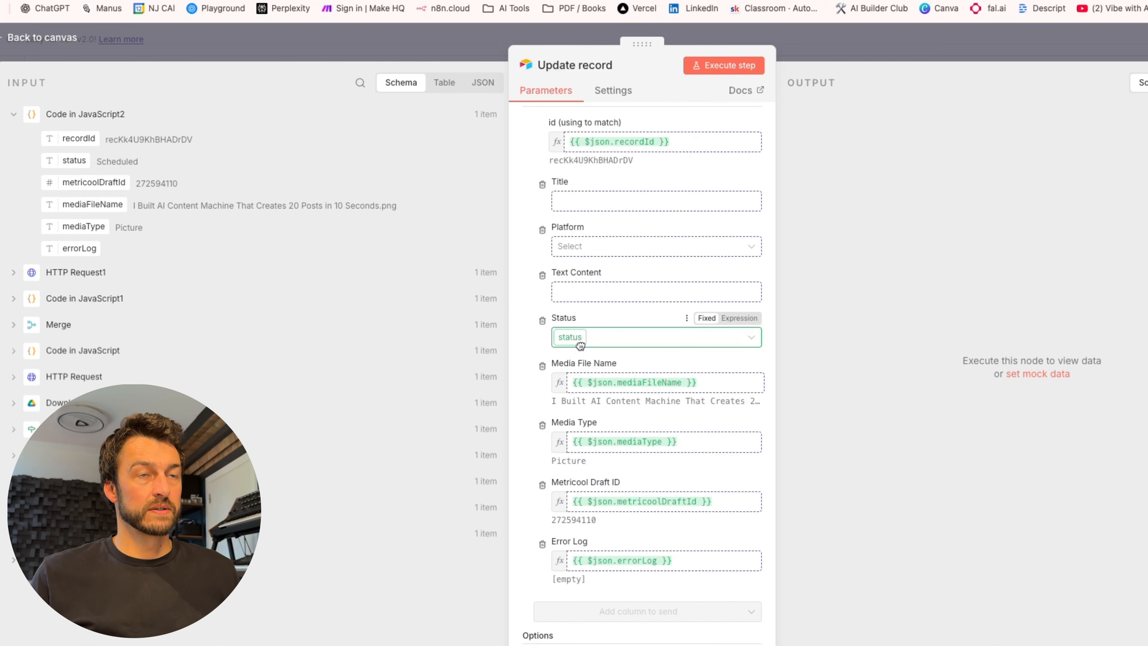
left_click(358, 313)
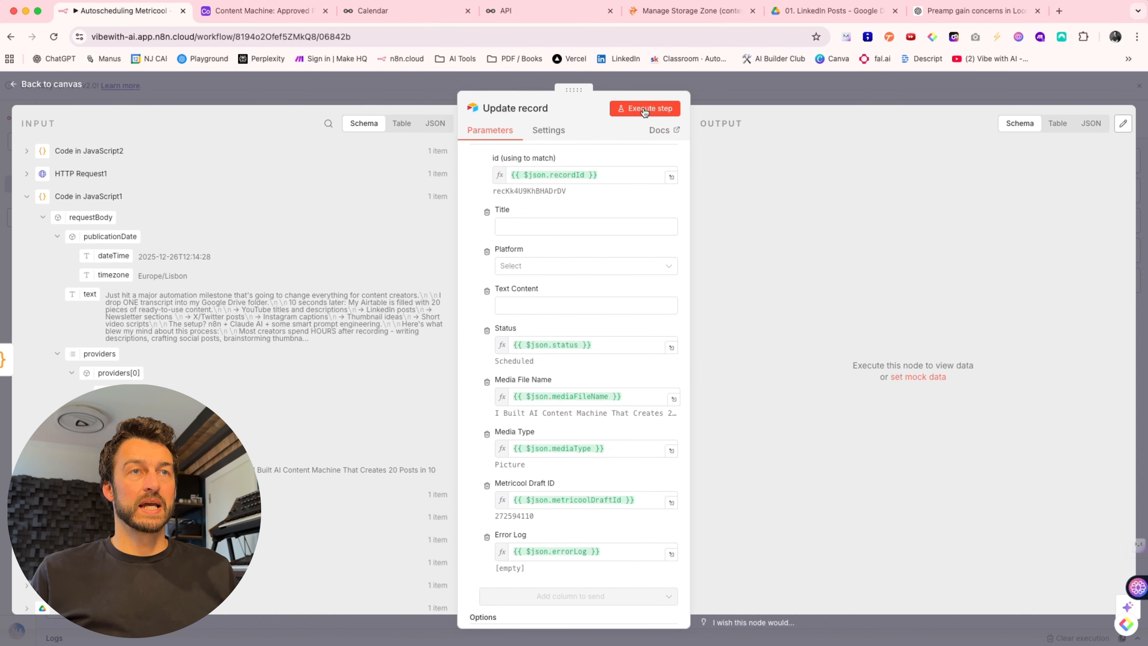
Execute the Update record node and check the updated LinkedIn record in Airtable's Approved Posts table.
left_click(723, 66)
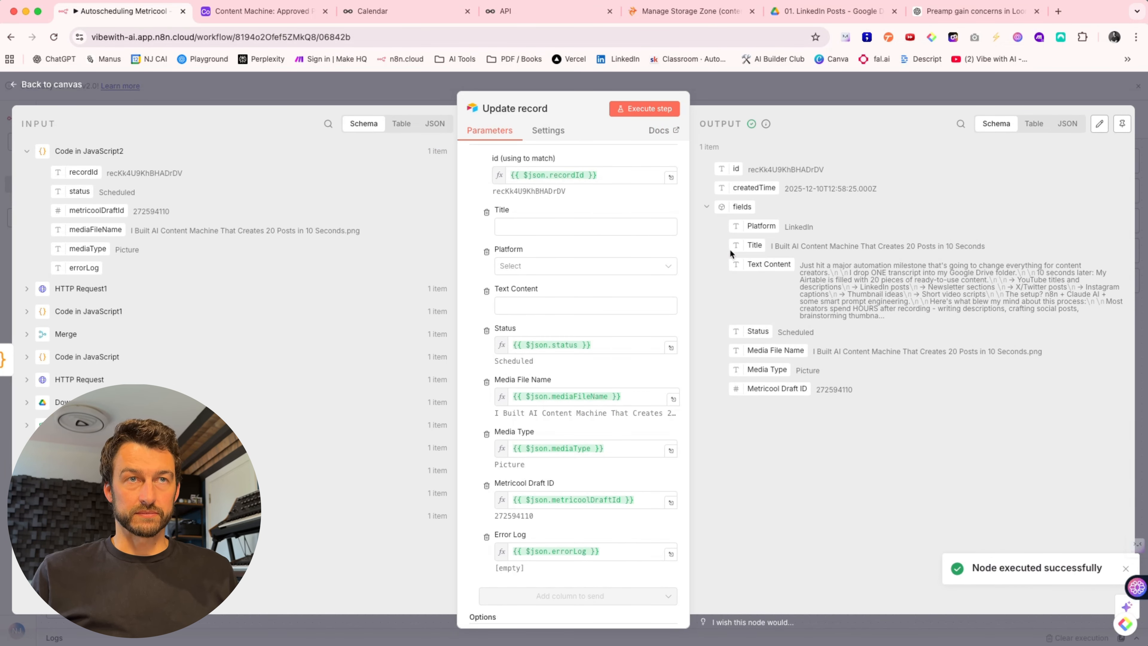
left_click(274, 13)
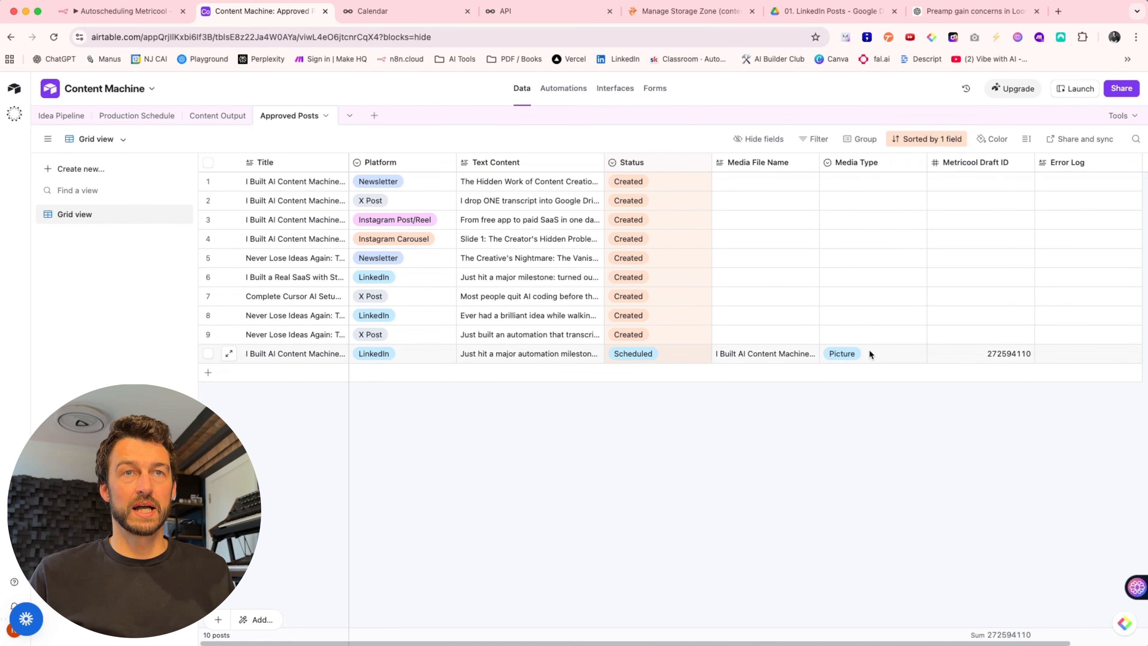
scroll(944, 347, "right", 3)
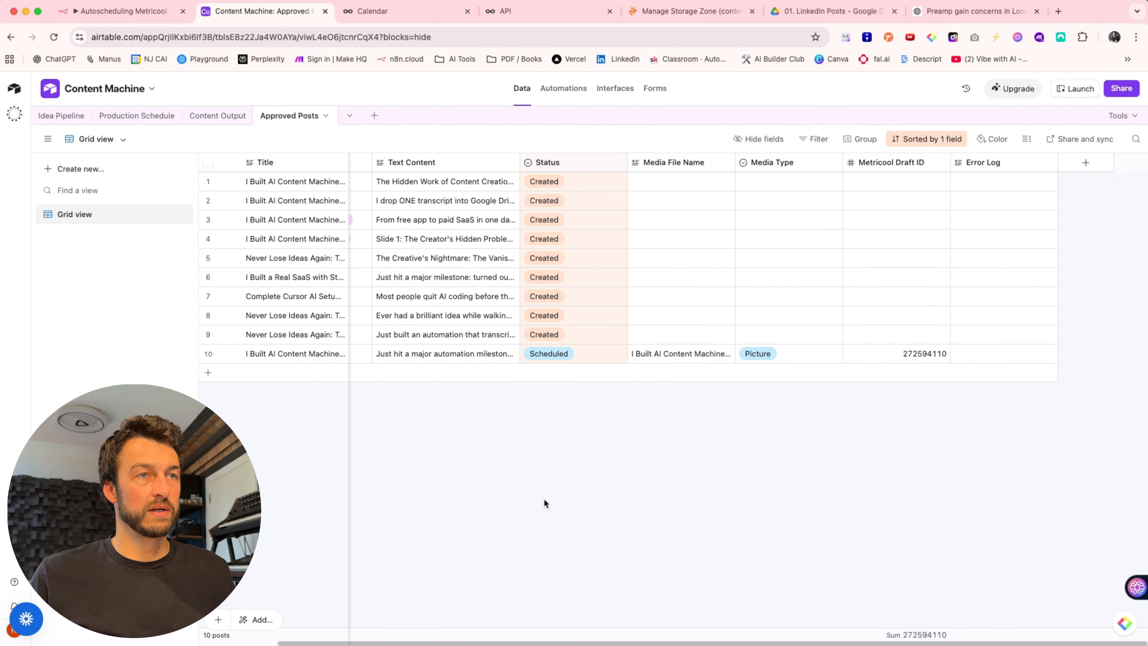
scroll(525, 486, "left", 2)
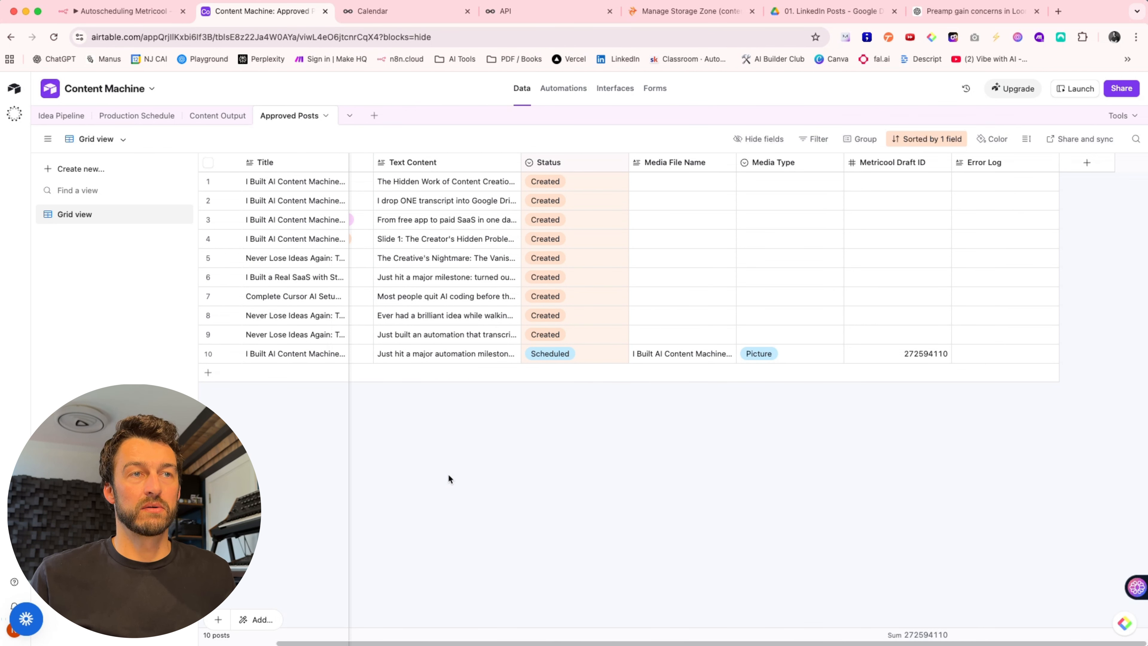
Back in the n8n workflow, add a JavaScript Code node on the If node's false branch and connect it to Merge Input 2.
key("ctrl+shift+Tab")
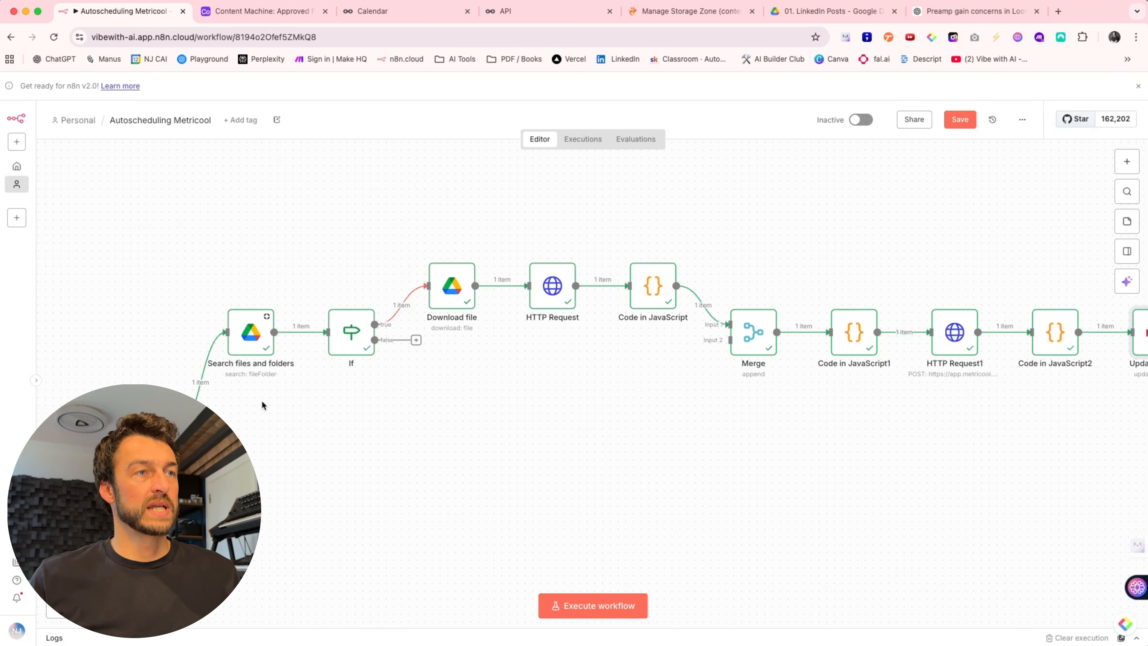
left_click(226, 333)
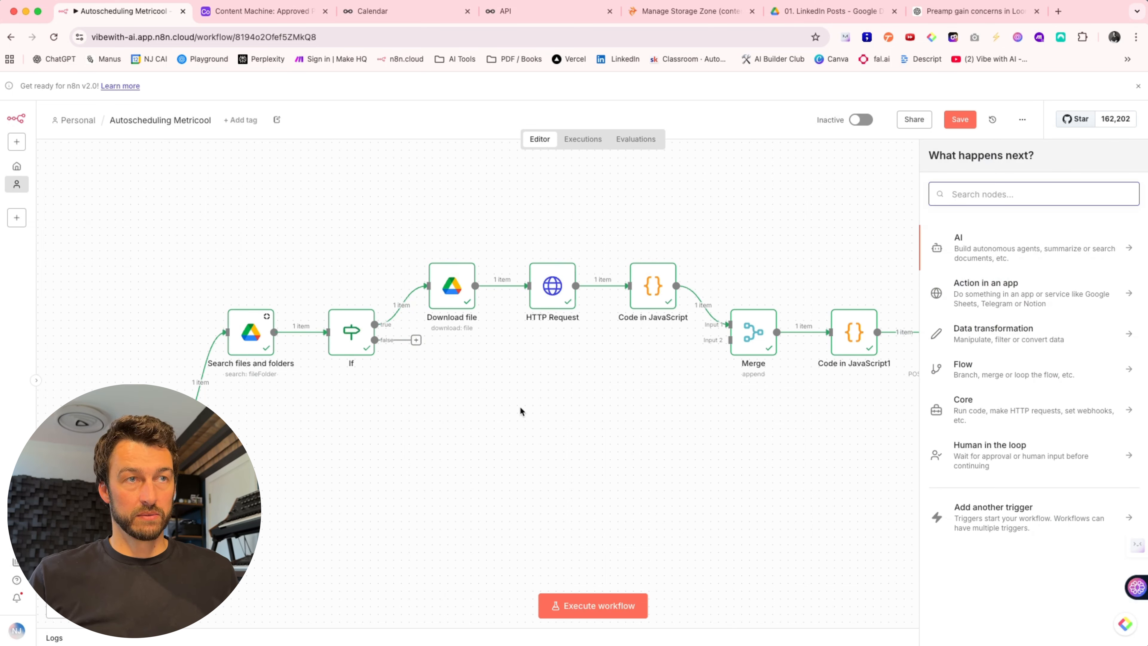
type("code")
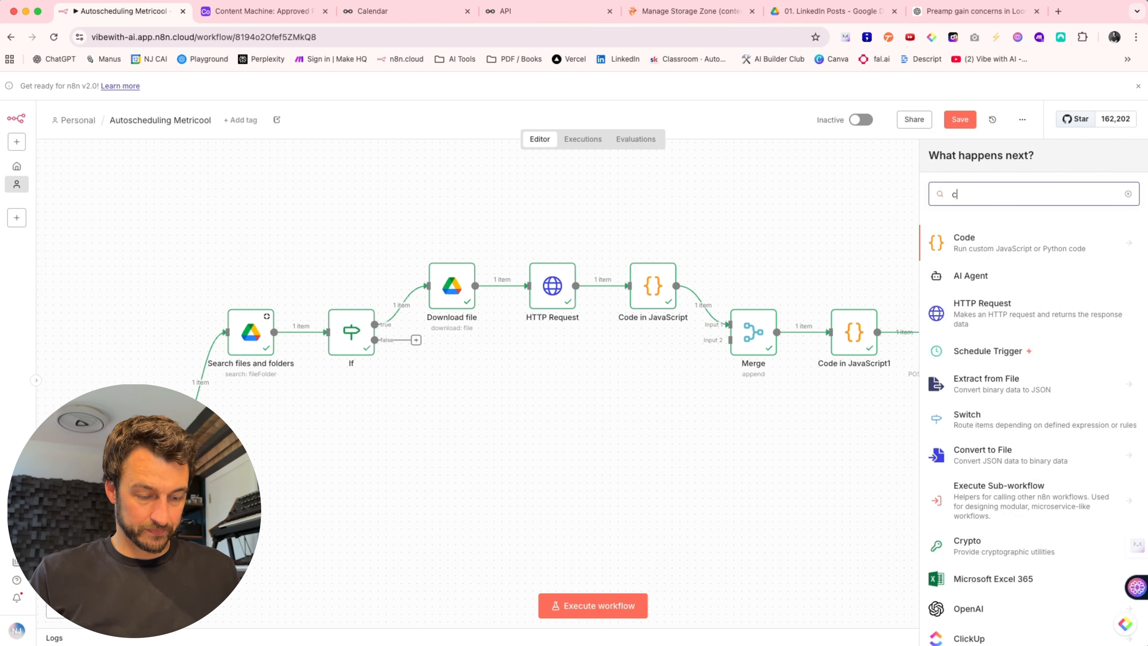
left_click(1005, 256)
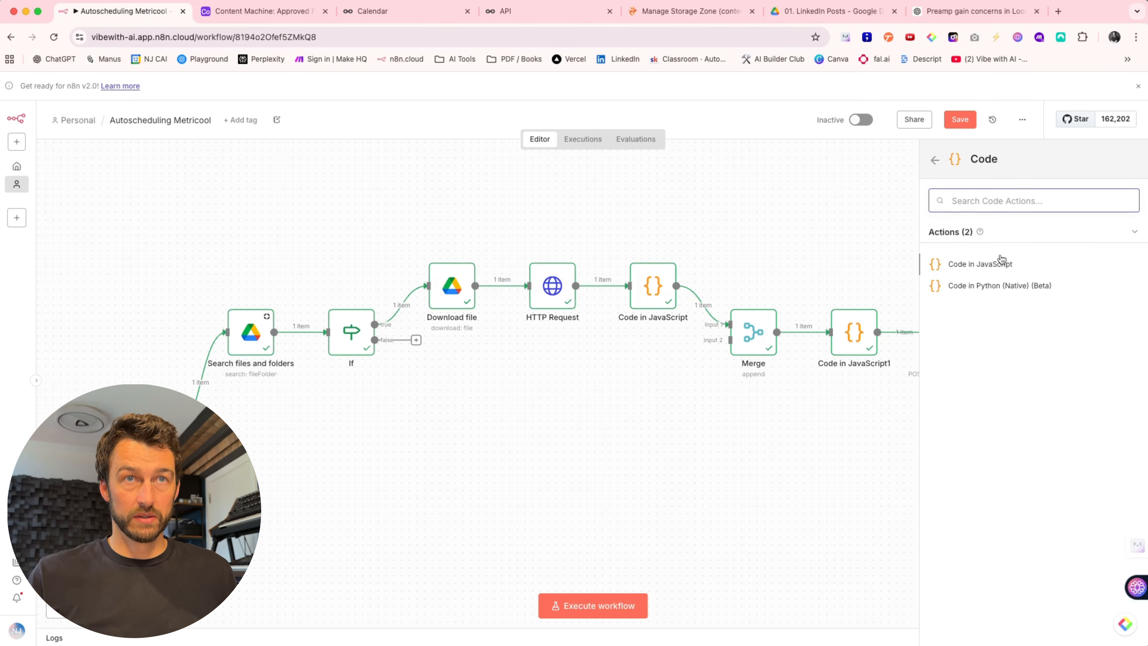
left_click(990, 262)
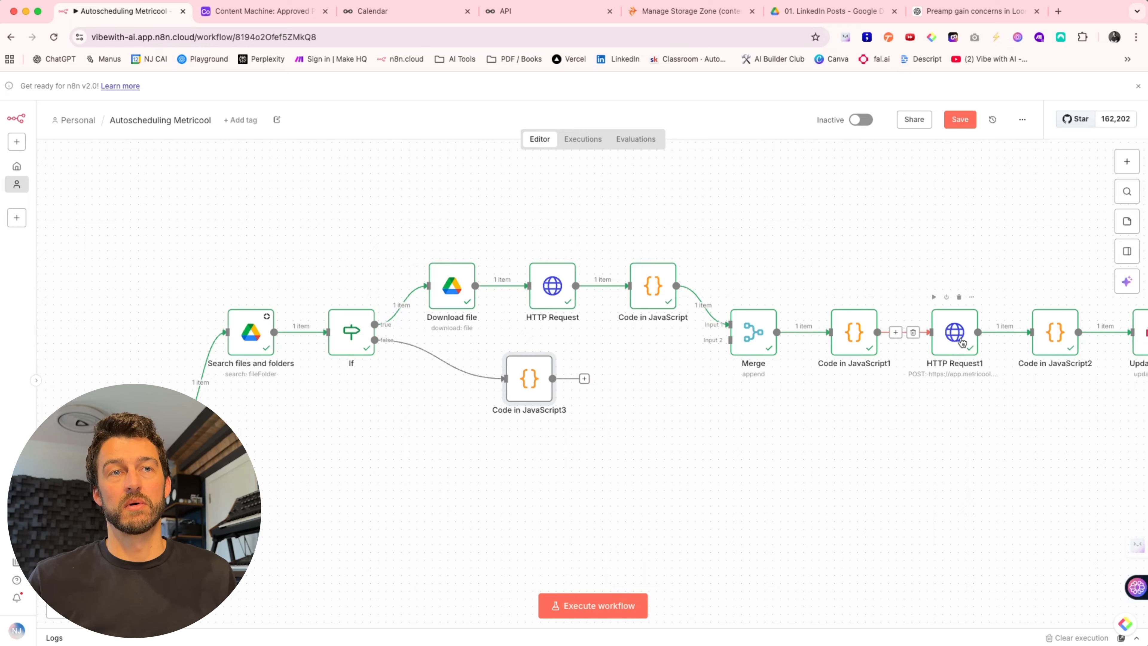
left_click_drag(584, 378, 725, 344)
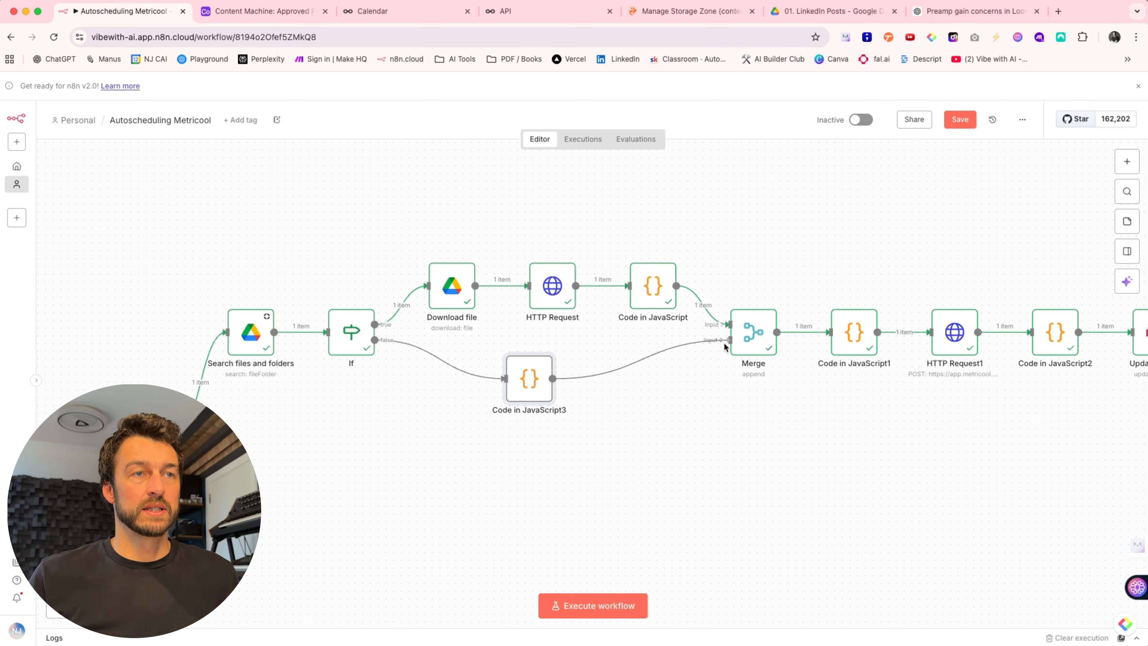
Replace the Code in JavaScript3 script with one returning the Search records data plus hasMedia: false and publicUrl: null, and save the workflow.
double_click(536, 392)
left_click_drag(525, 320, 388, 254)
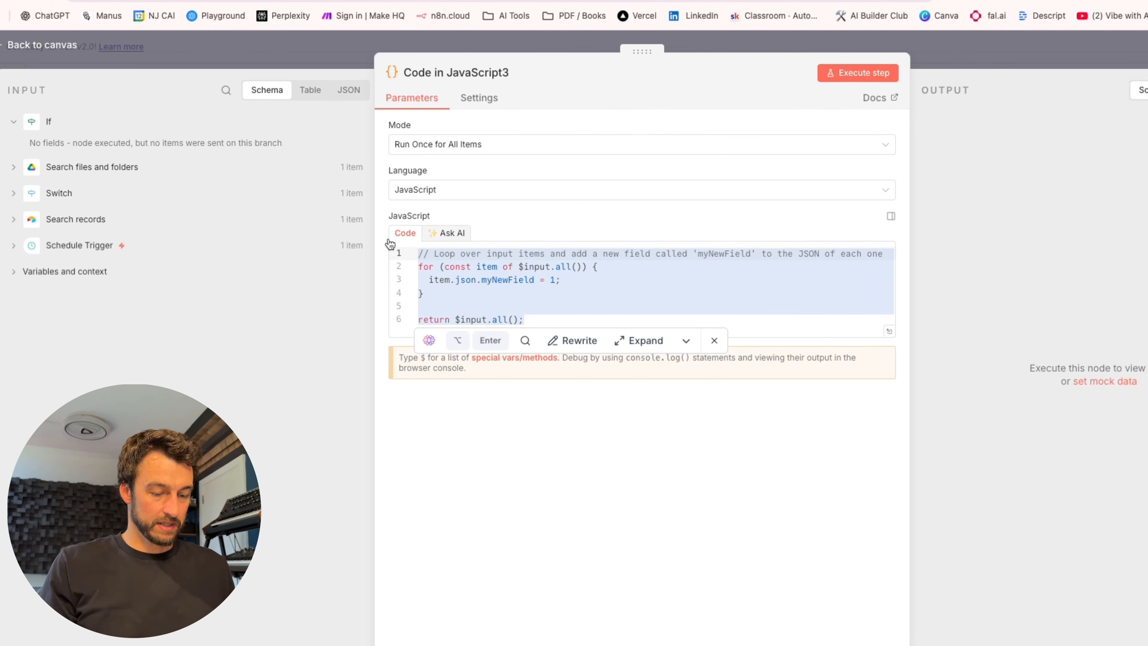
type("// No media file found - pass through the Airtable data   // Mark that this is a text-only post   return [{     json: {       ...$('Search records').item.json,  // Keep all Airtable data       hasMedia: false,       publicUrl: null     }   }];")
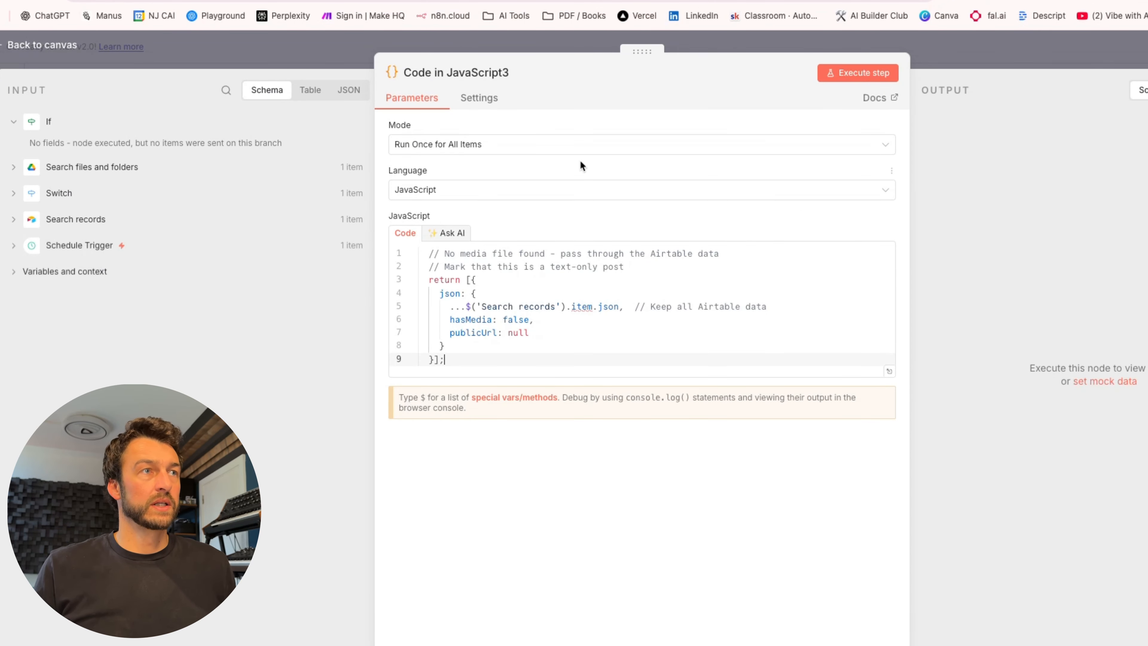
left_click(63, 45)
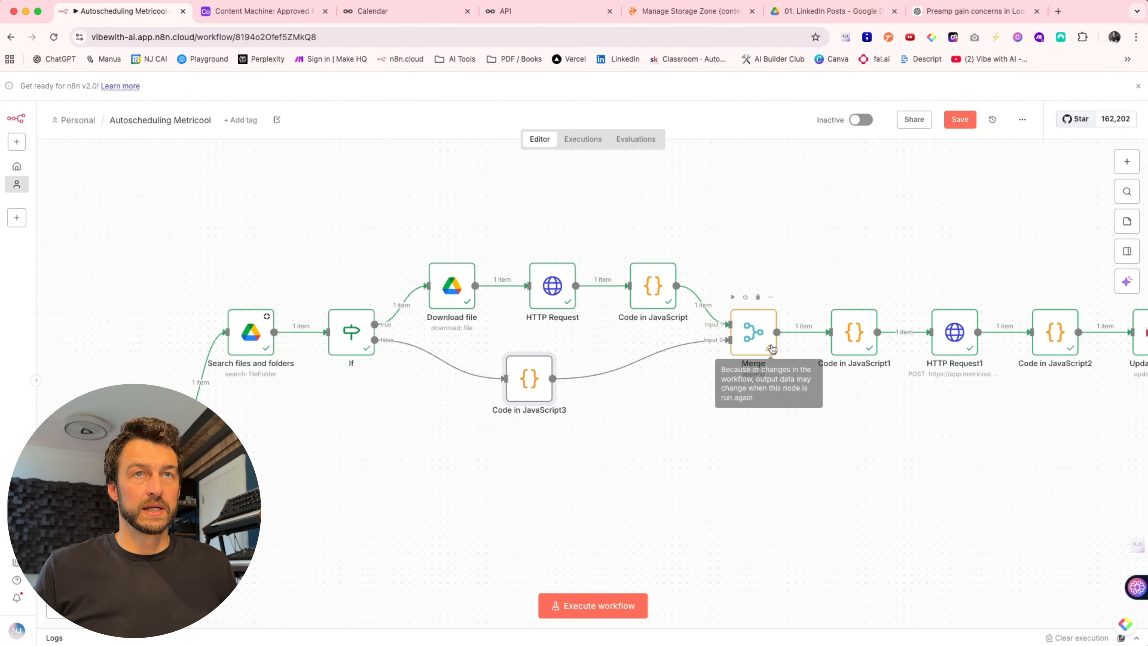
key("ctrl+s")
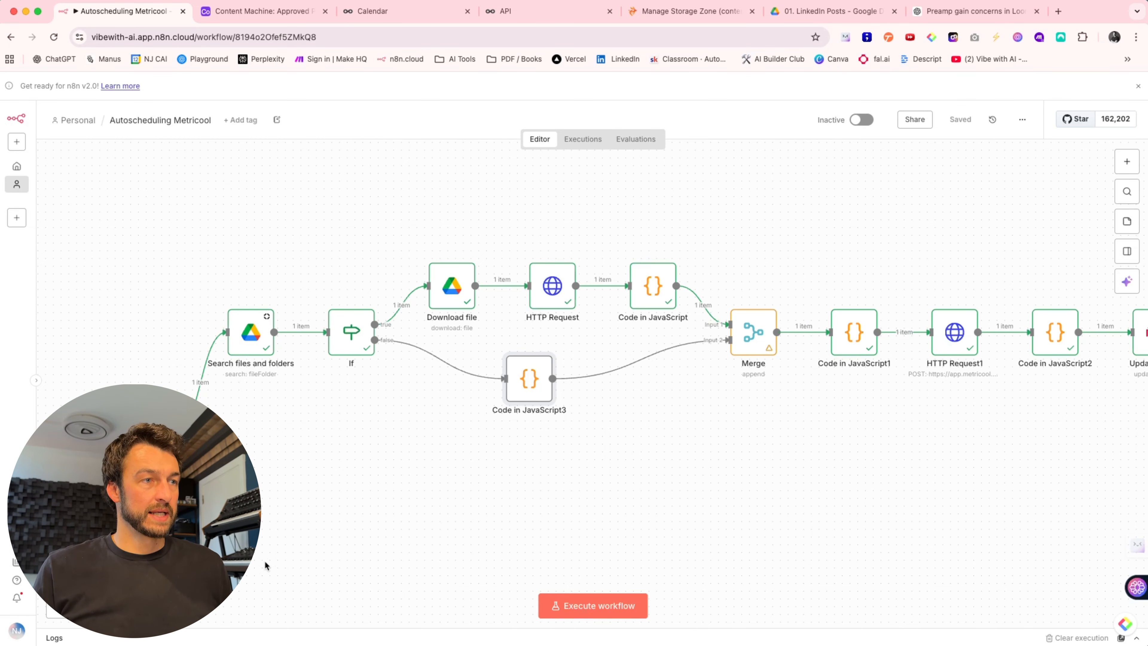
key("minus")
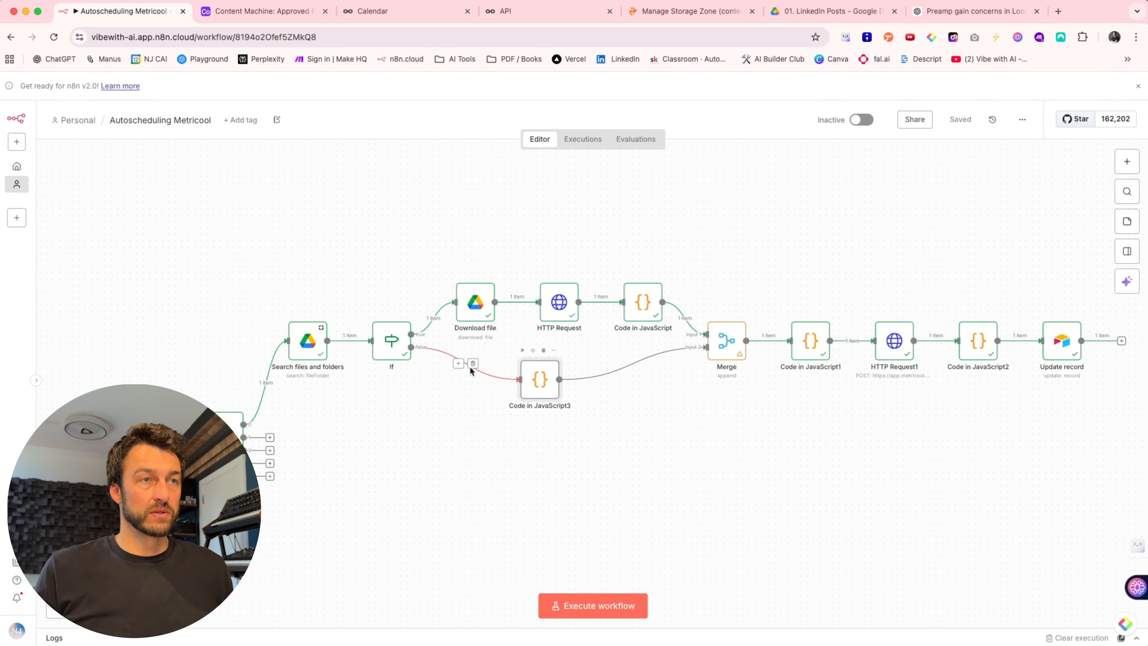
Switch to Airtable and set the Status of the LinkedIn post "Never Lose Ideas Again" to Approved.
left_click(253, 12)
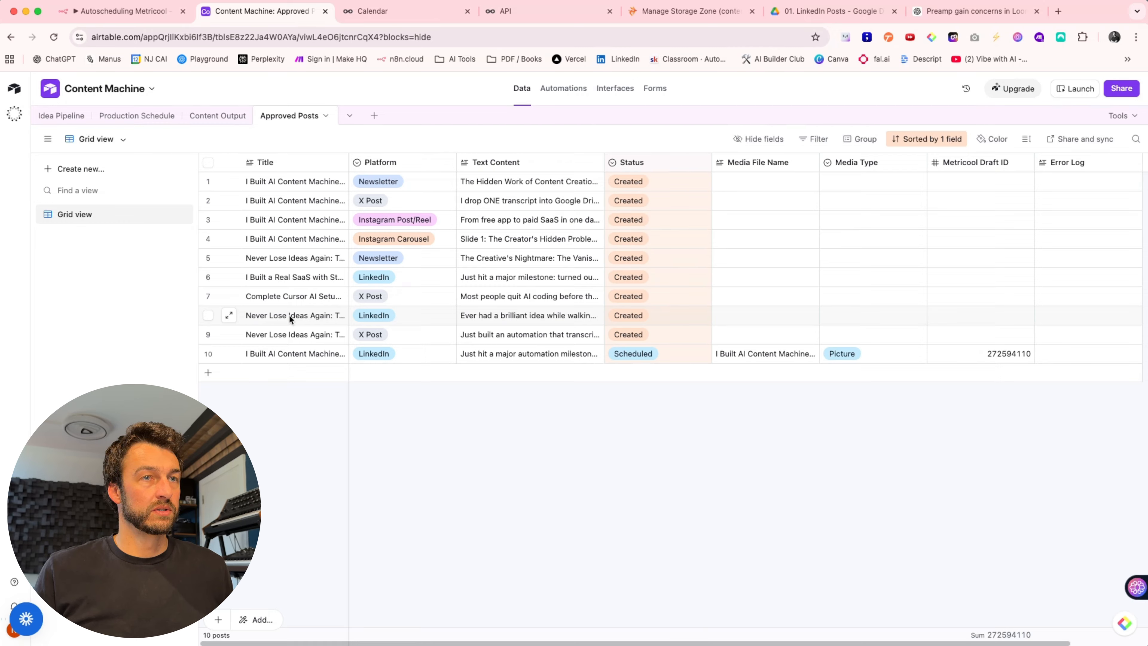
left_click(634, 318)
left_click(635, 320)
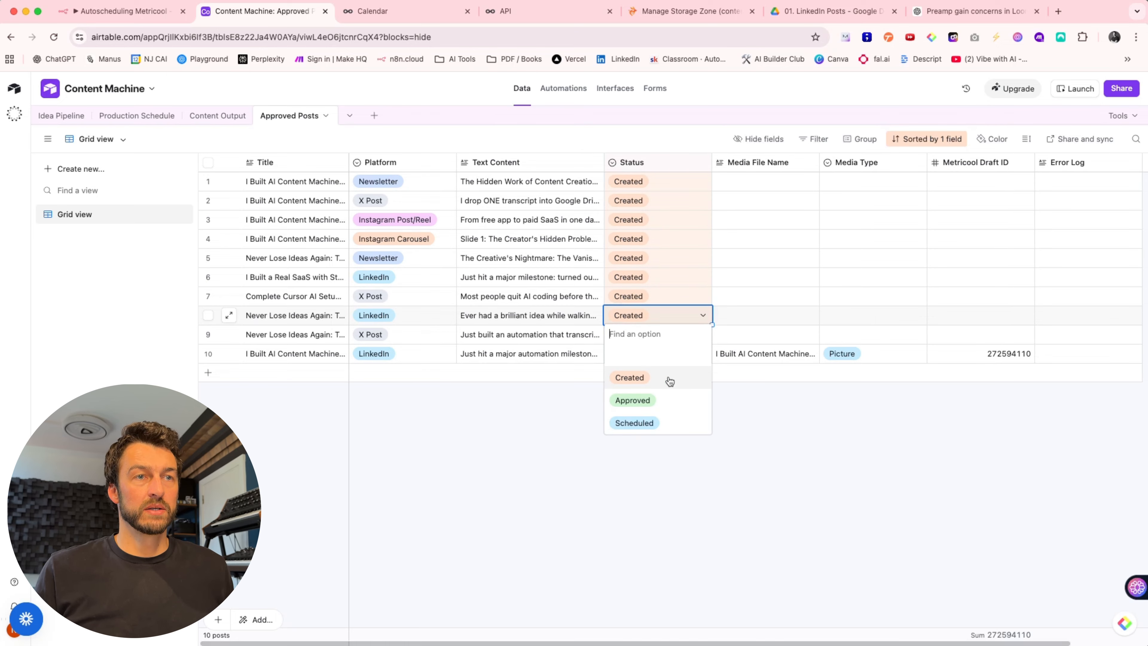
left_click(659, 399)
Execute the whole n8n workflow and open the new Dec 26 LinkedIn draft in the Metricool calendar.
left_click(117, 13)
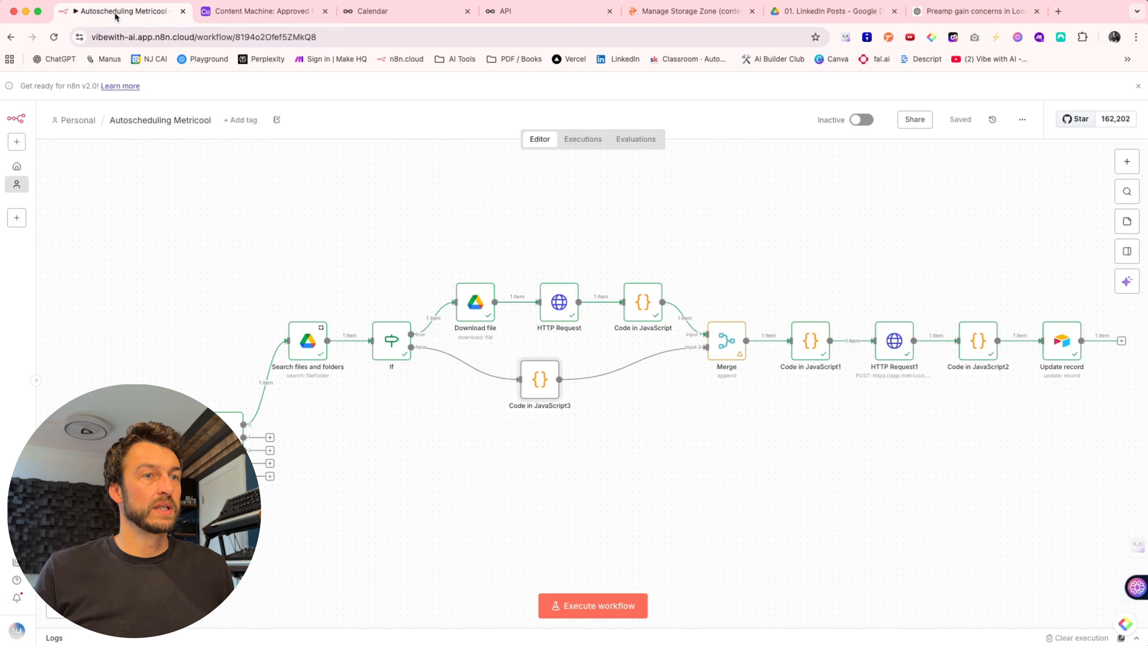
left_click(580, 603)
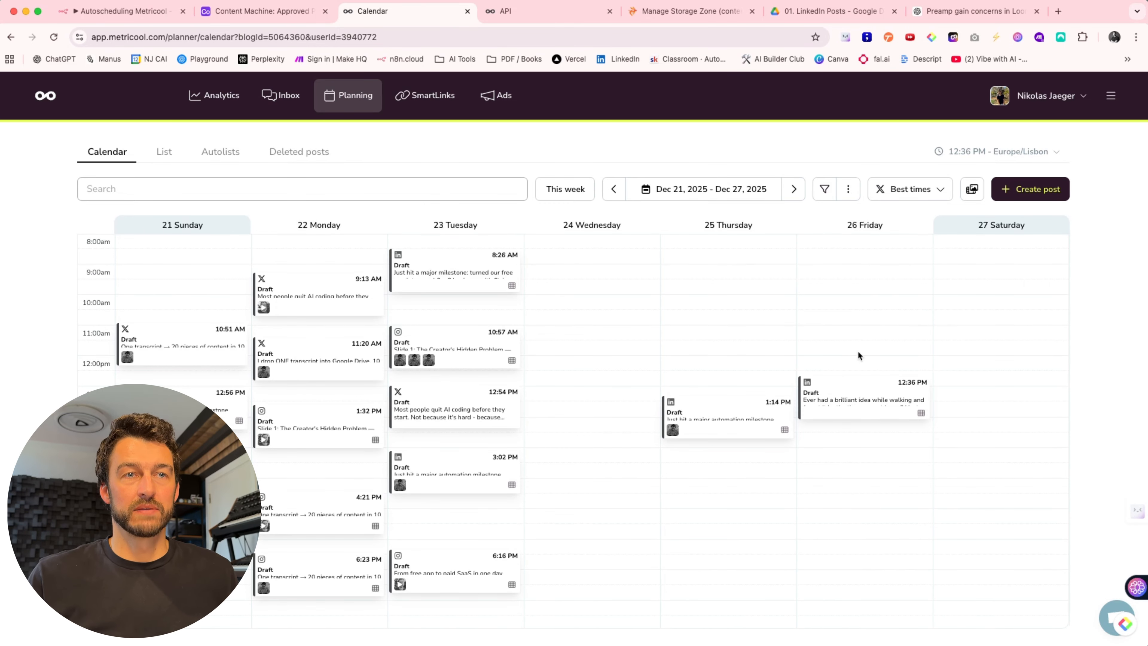
left_click(846, 400)
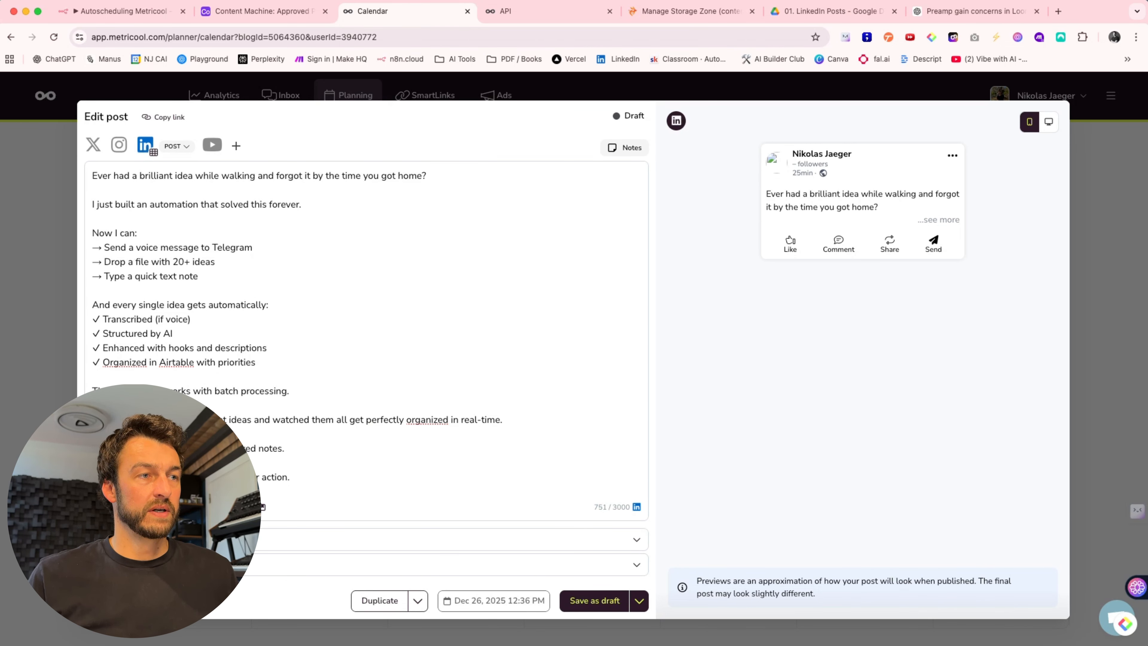
Back in the n8n workflow, duplicate the 11 nodes from Search files and folders through Update record and place the copies below the originals.
key("Escape")
left_click(259, 13)
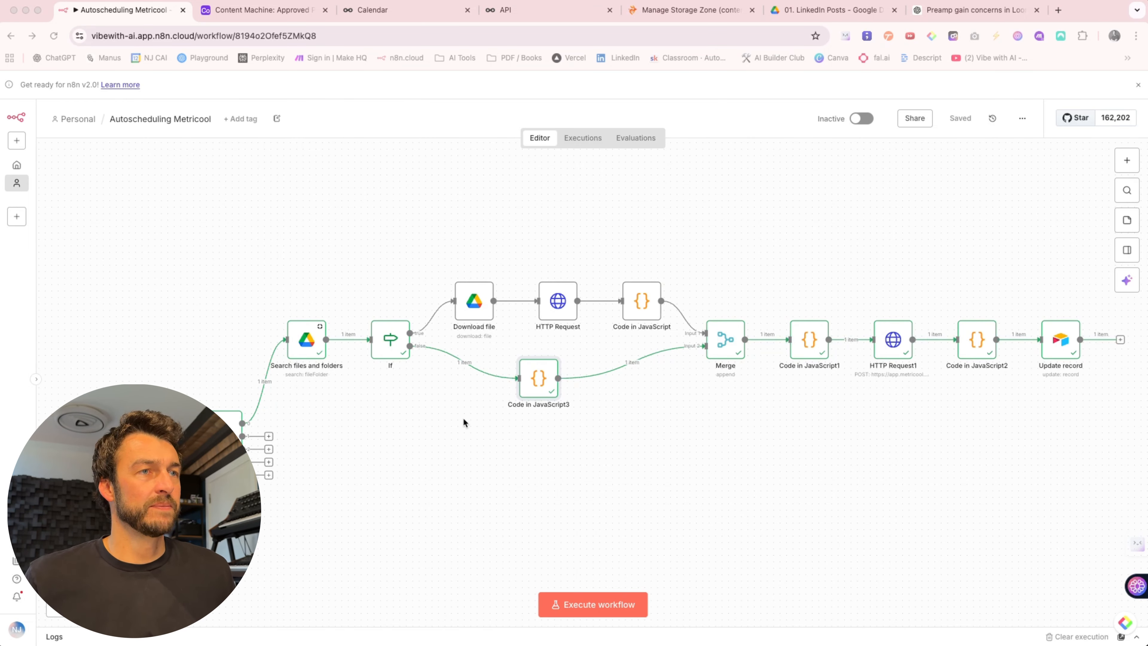
left_click(257, 275)
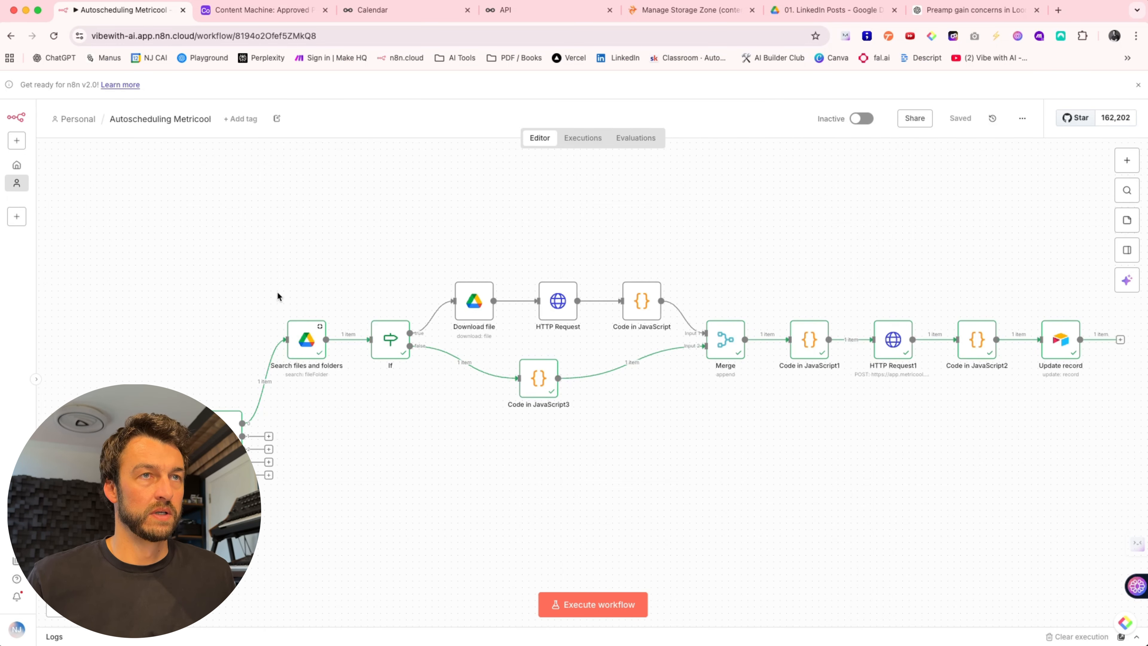
left_click_drag(253, 249, 1119, 444)
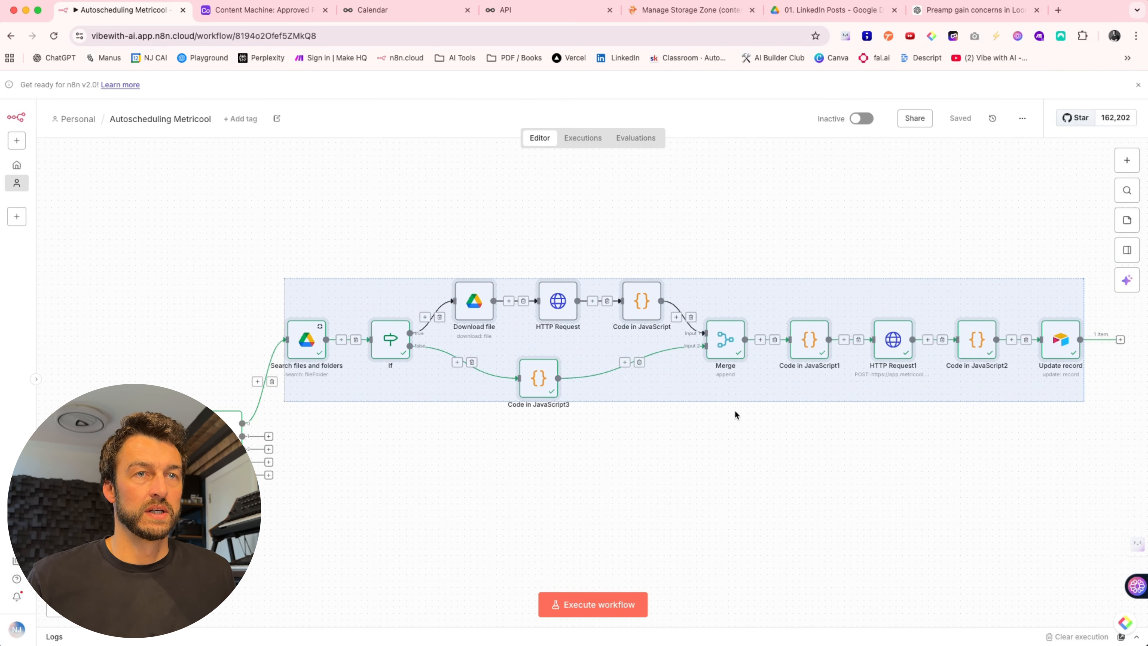
right_click(751, 307)
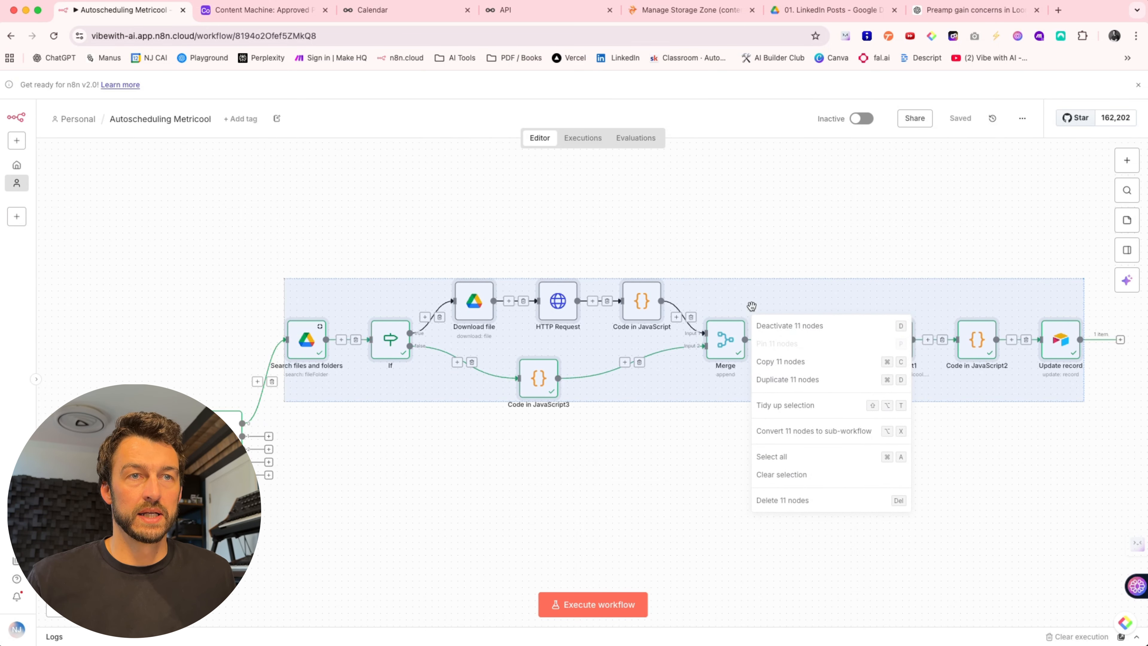
left_click(799, 381)
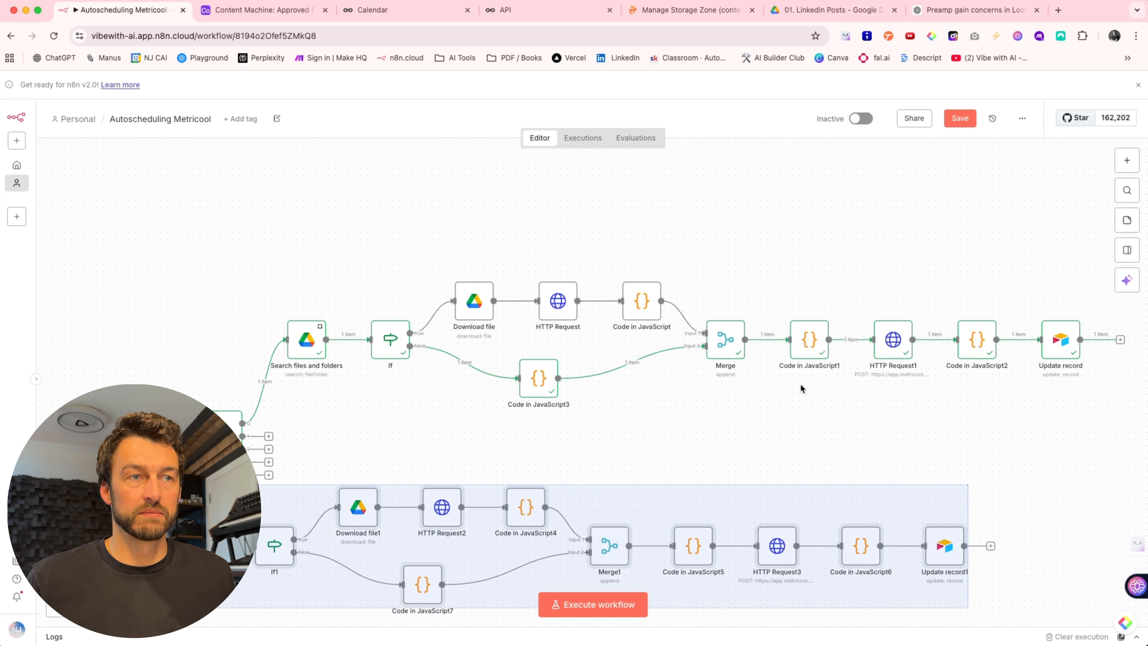
left_click_drag(612, 511, 774, 453)
Connect the Switch node's third output to Search files and folders1 and review the Switch's platform routing rules.
left_click(232, 557)
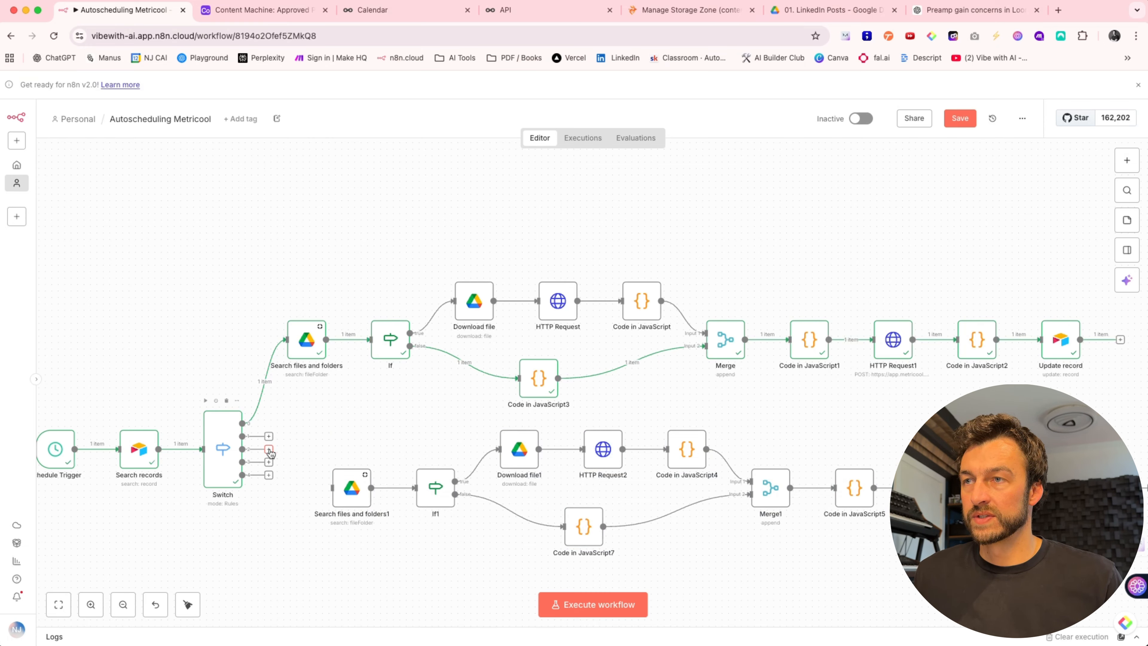
left_click_drag(242, 449, 332, 488)
double_click(220, 450)
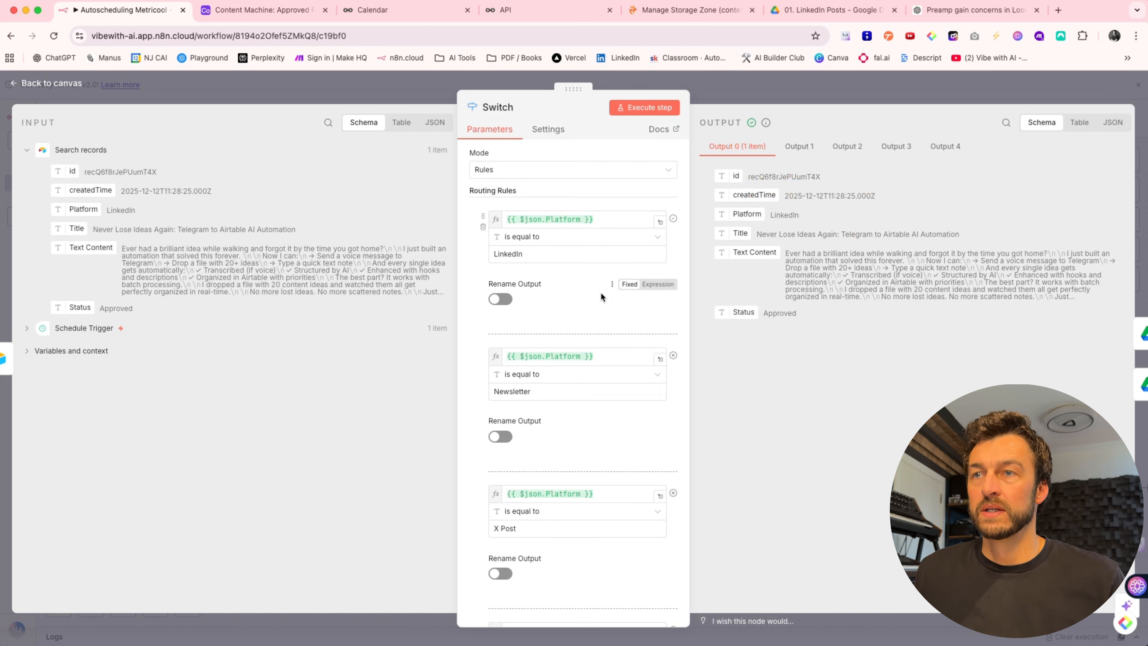
scroll(538, 412, "down", 3)
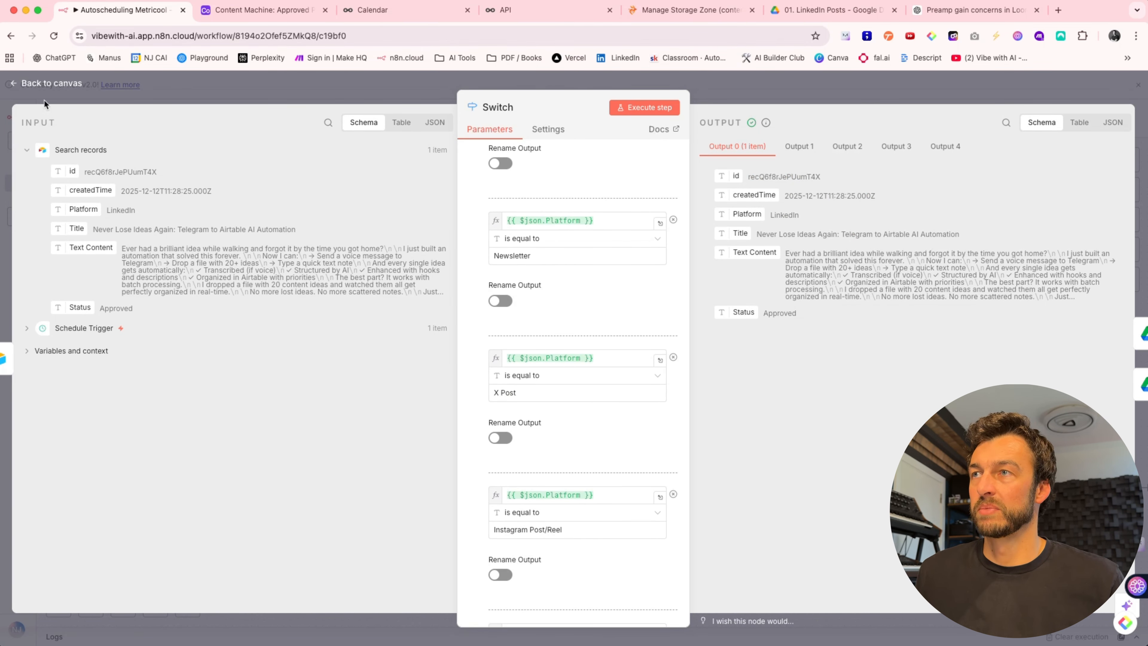
left_click(46, 85)
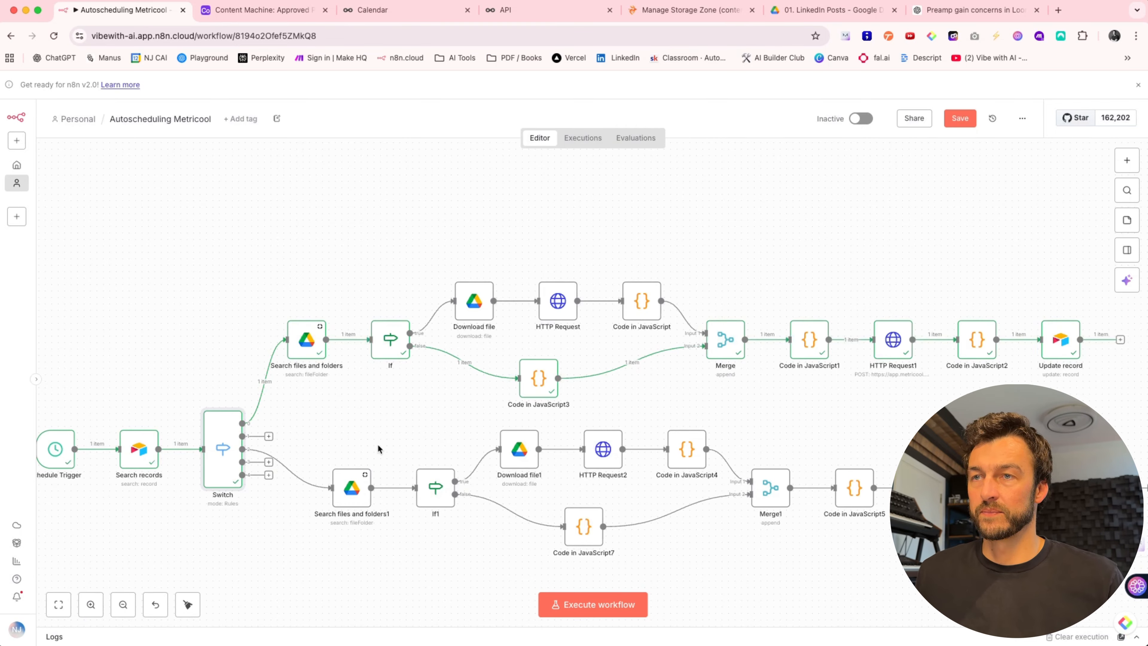
Set the folder filter of Search files and folders1 to 03. X Post, checking the folder names in Google Drive.
scroll(384, 428, "down", 5)
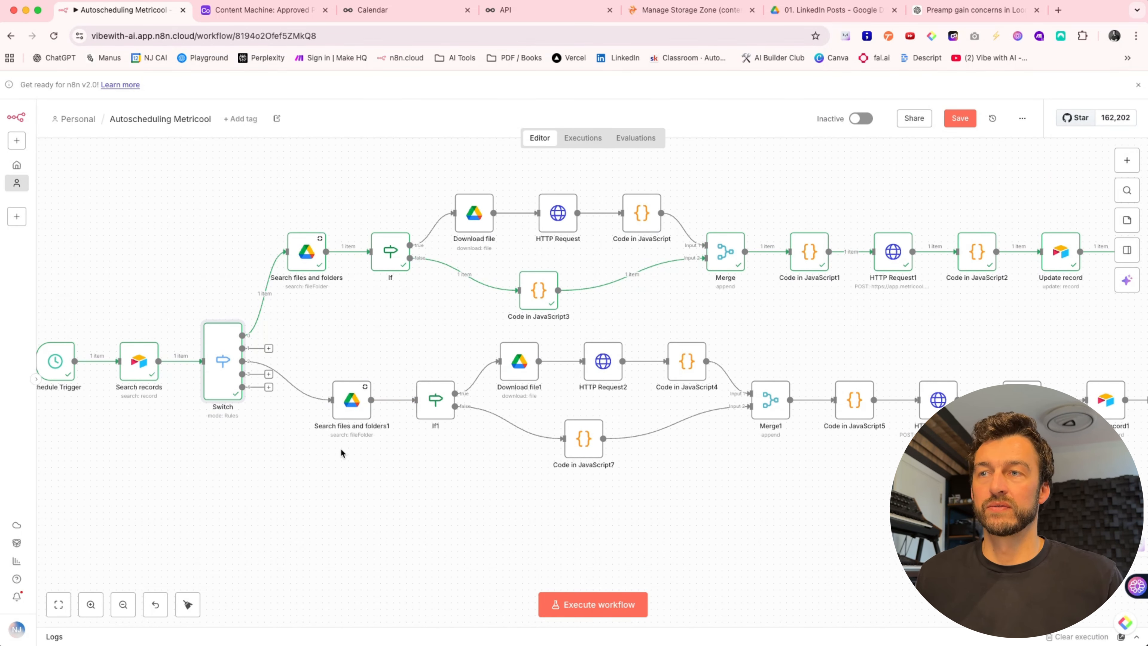
double_click(350, 402)
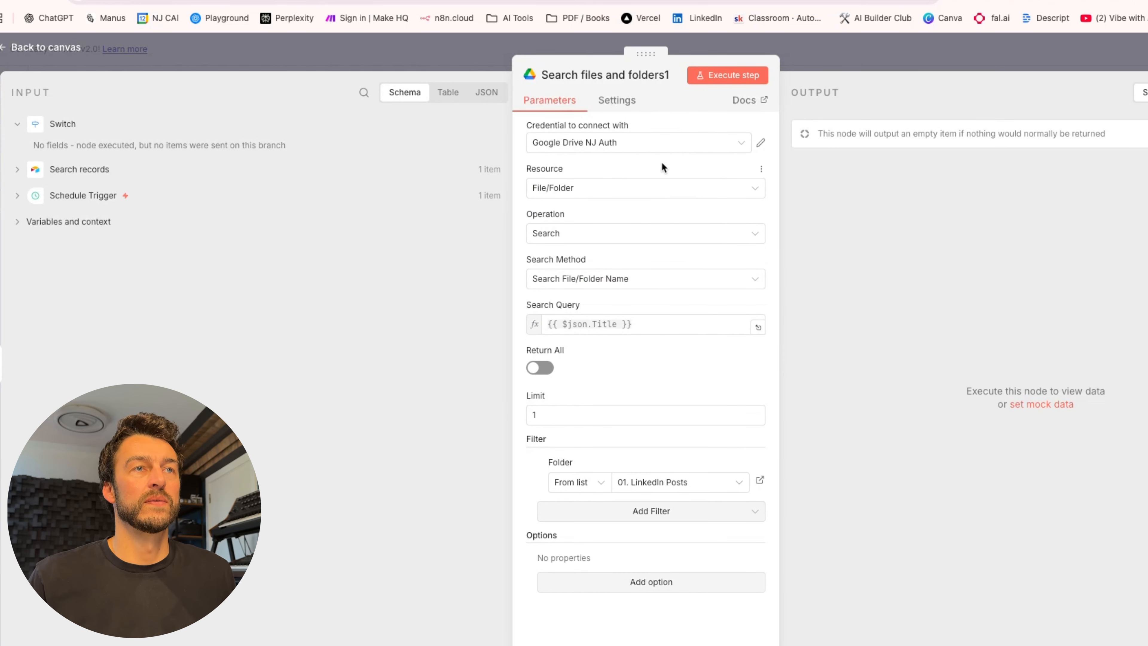
left_click(674, 489)
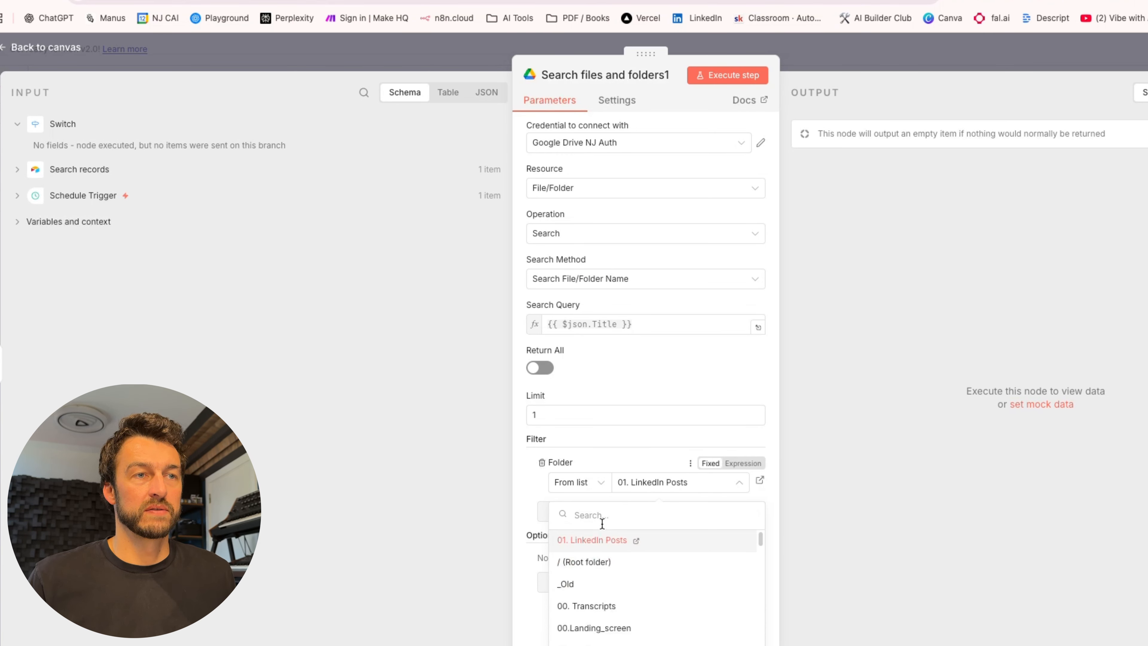
type("x post")
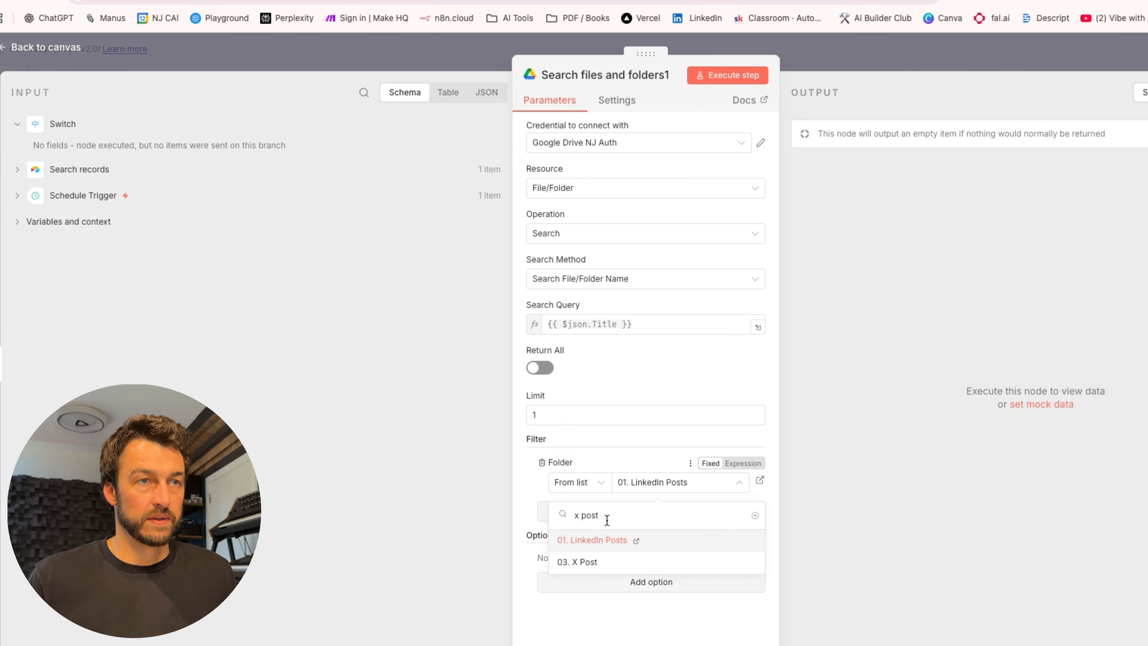
left_click(579, 562)
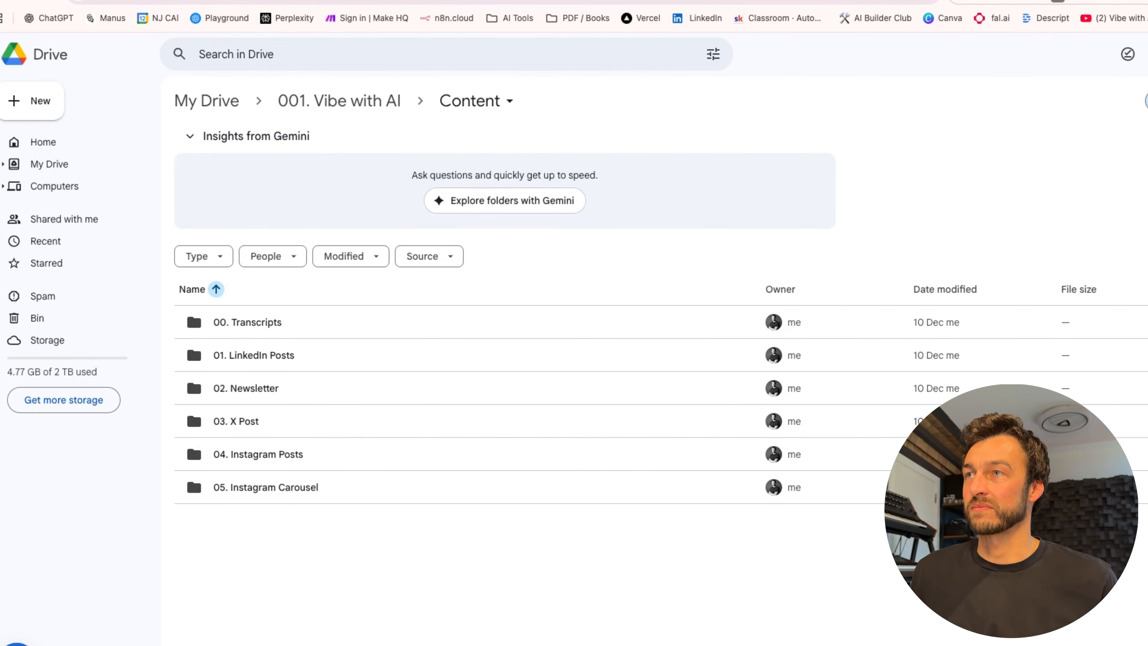
left_click(91, 1)
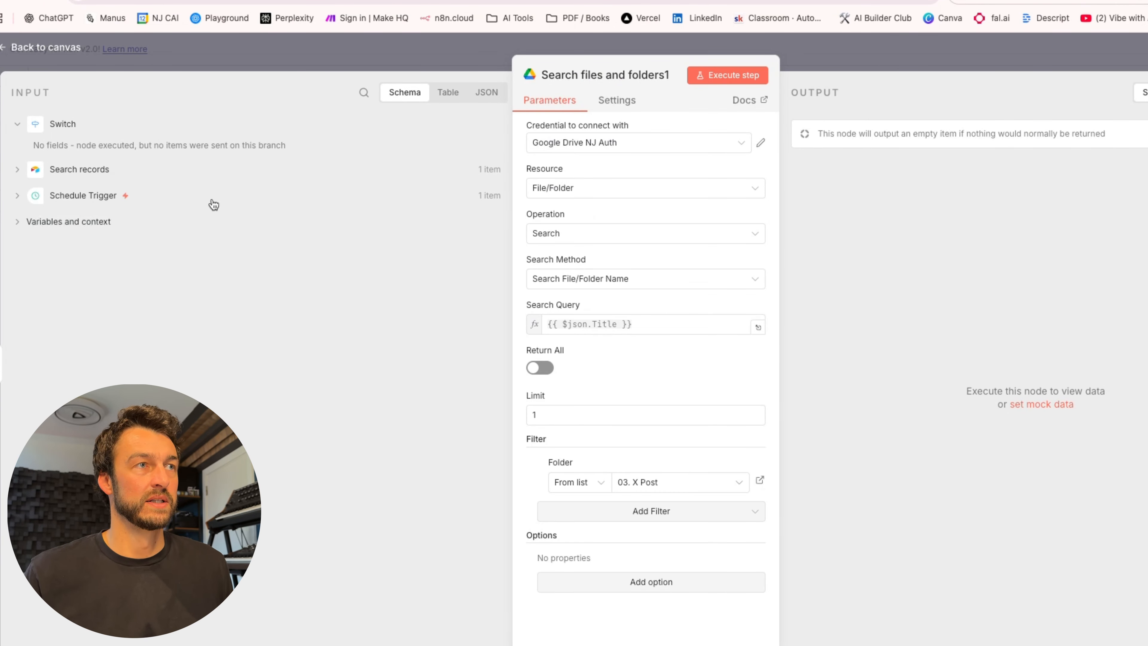
key("Escape")
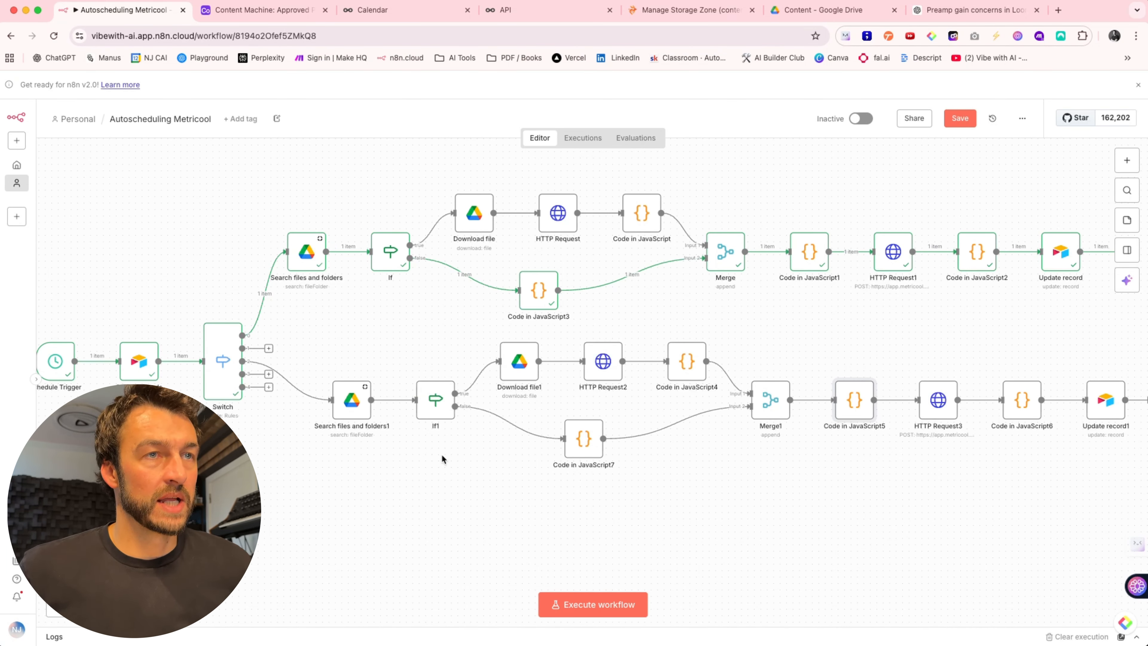
Remove the connection between Download file1 and HTTP Request2 and spread the downstream nodes apart to make room for another node.
left_click(568, 361)
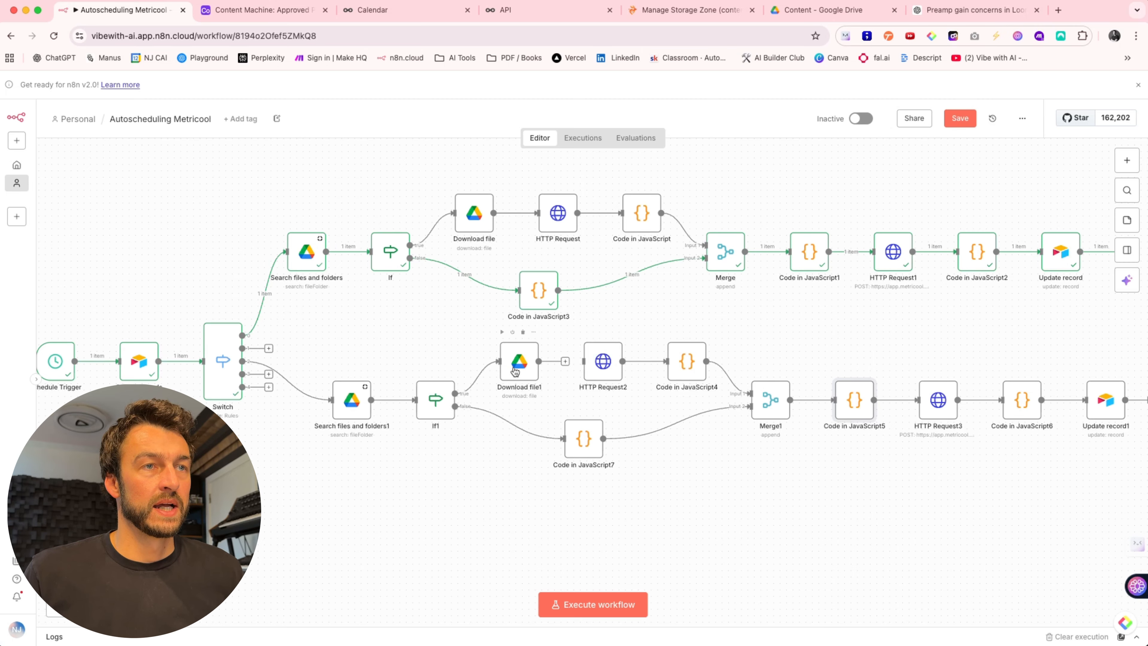
left_click_drag(529, 359, 503, 359)
left_click_drag(572, 345, 1137, 529)
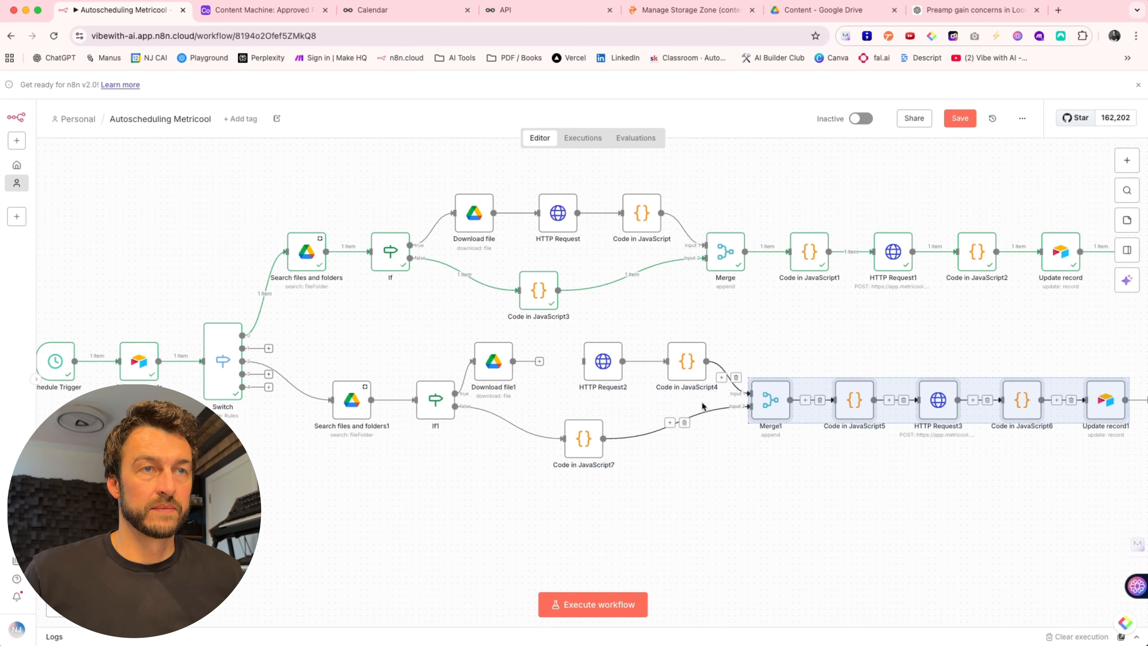
left_click_drag(798, 415, 870, 421)
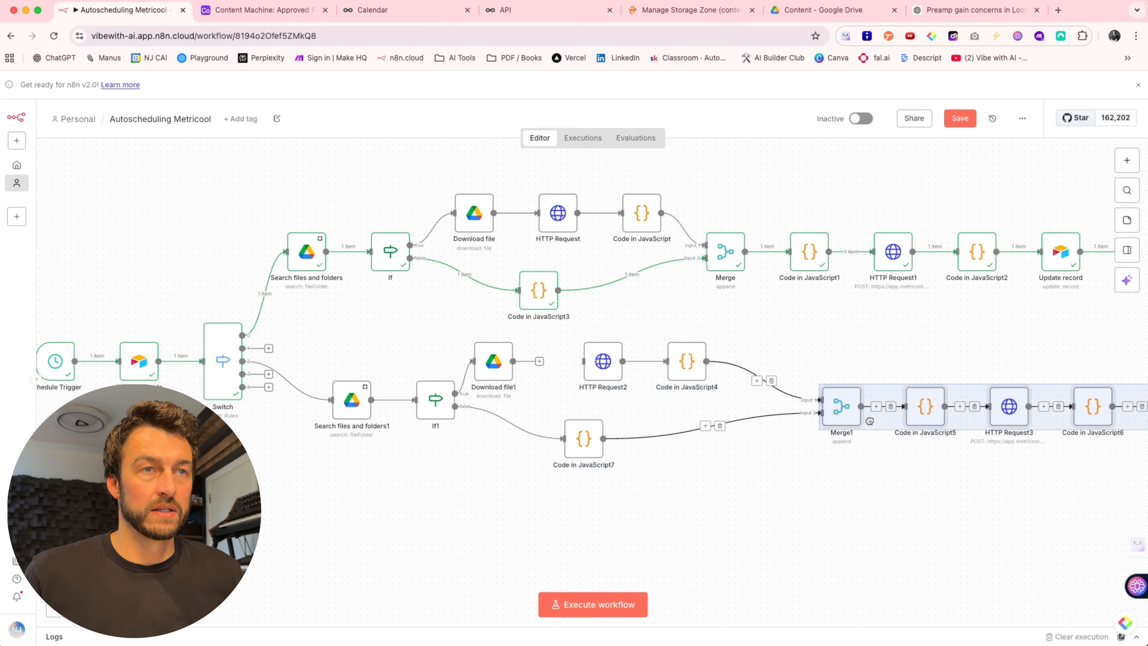
left_click_drag(557, 337, 706, 391)
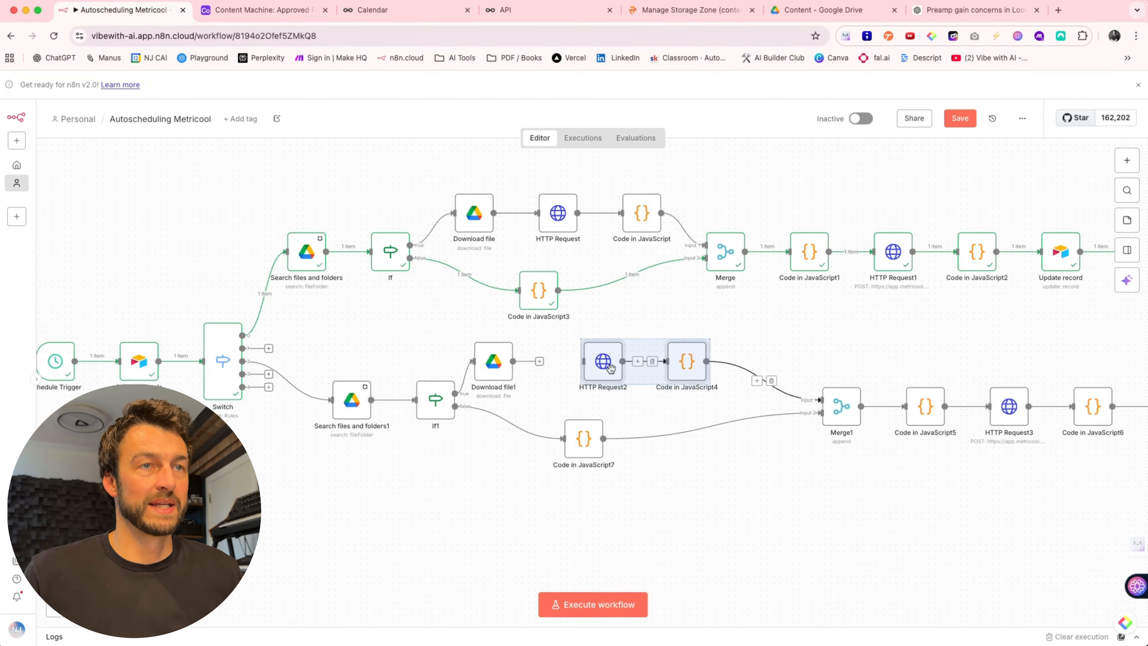
left_click_drag(611, 367, 661, 368)
Add a JavaScript Code node between Download file1 and HTTP Request2 that sets isVideo, storageBucket and cdnDomain from the file's mime type.
left_click(539, 361)
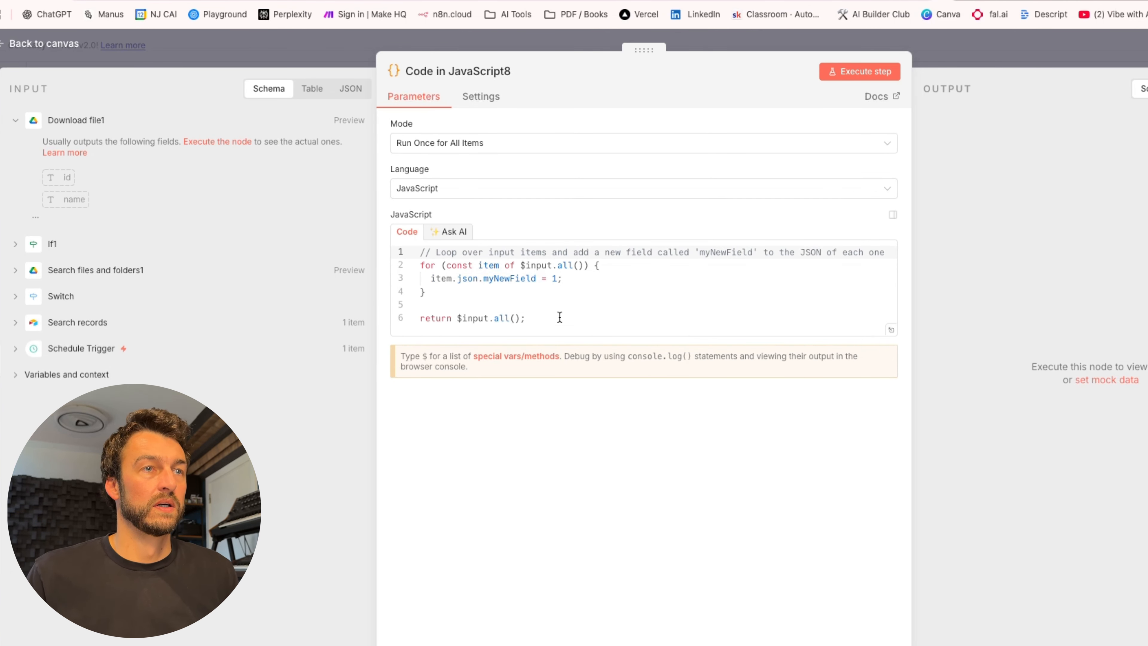
left_click_drag(498, 321, 342, 252)
key("super+v")
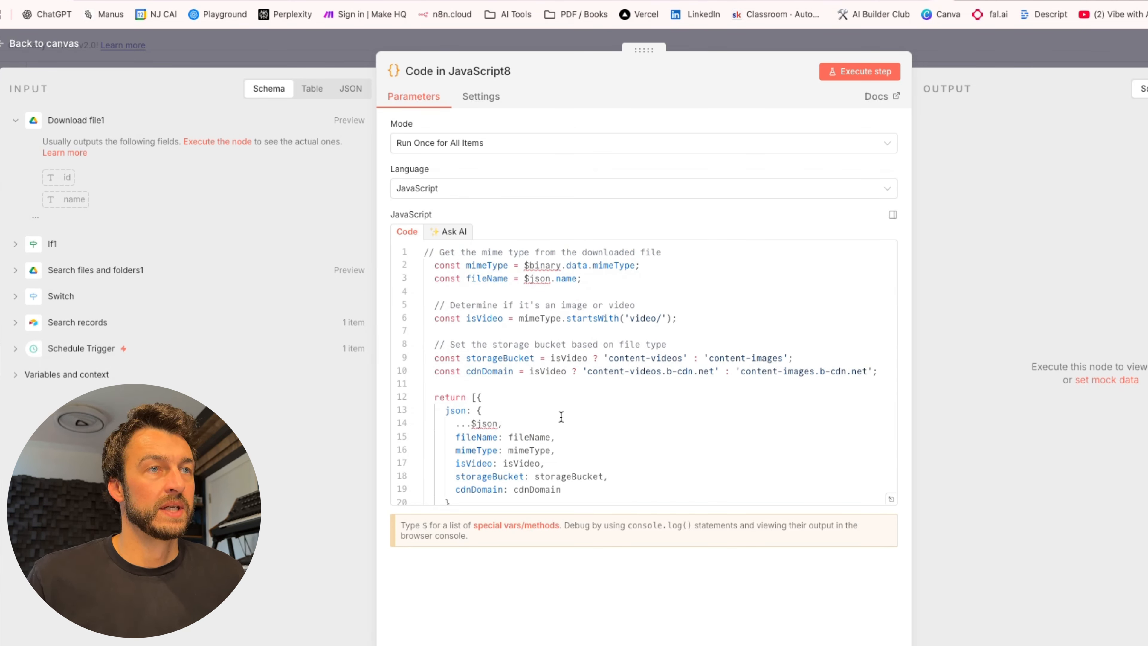
scroll(584, 379, "down", 2)
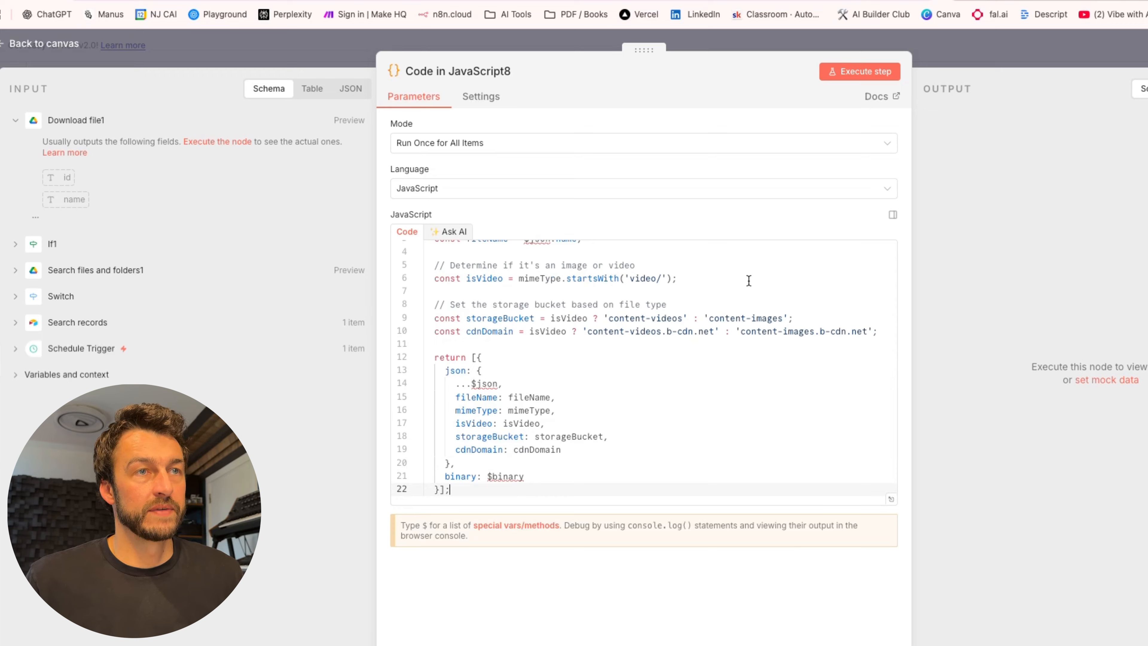
scroll(615, 373, "down", 1)
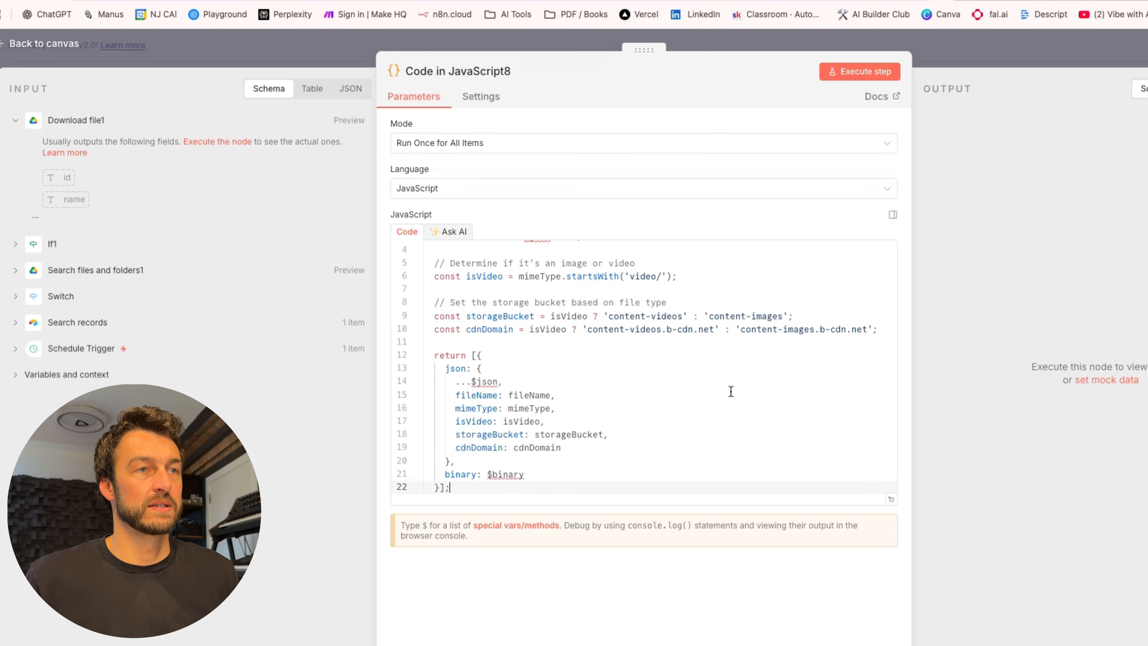
key("Escape")
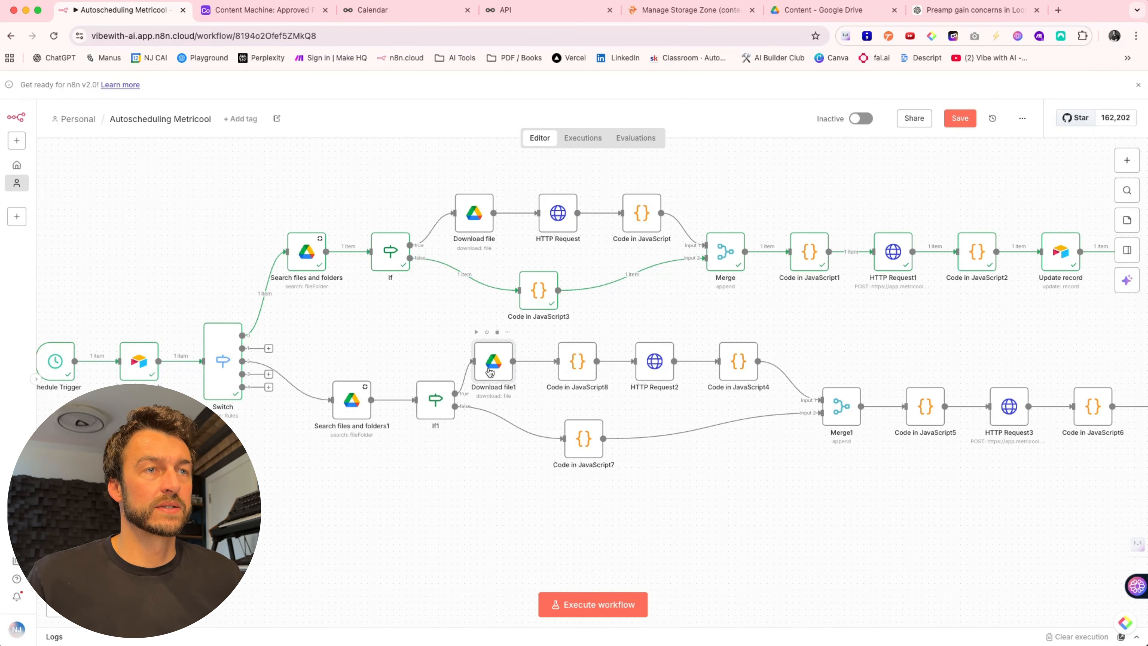
left_click_drag(491, 371, 496, 367)
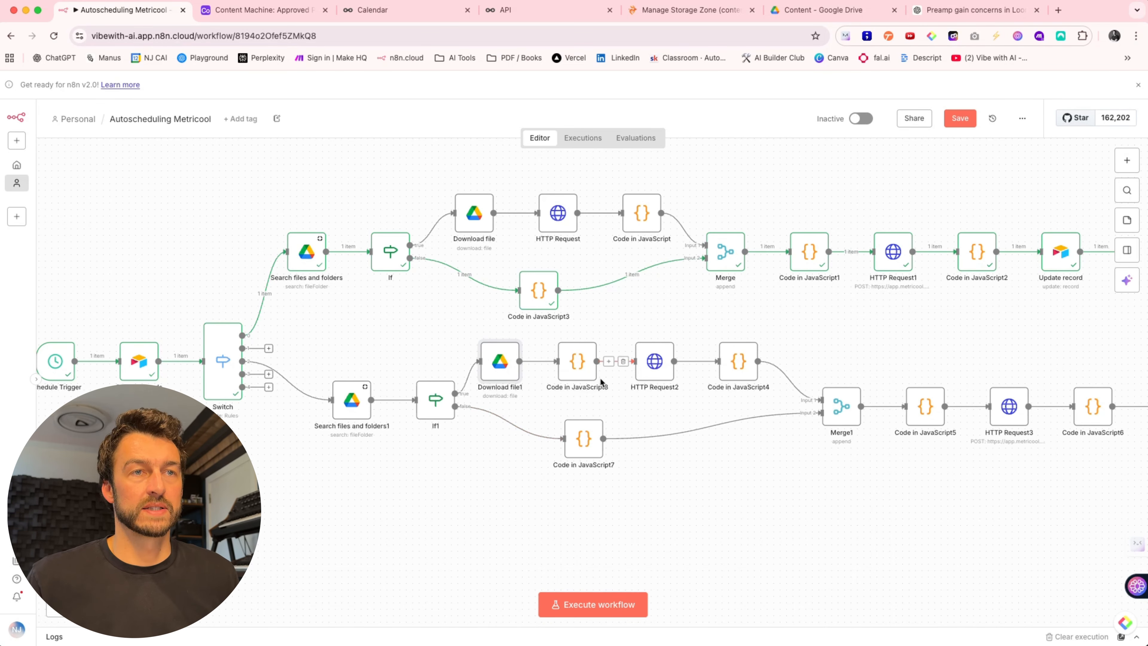
scroll(599, 376, "right", 1)
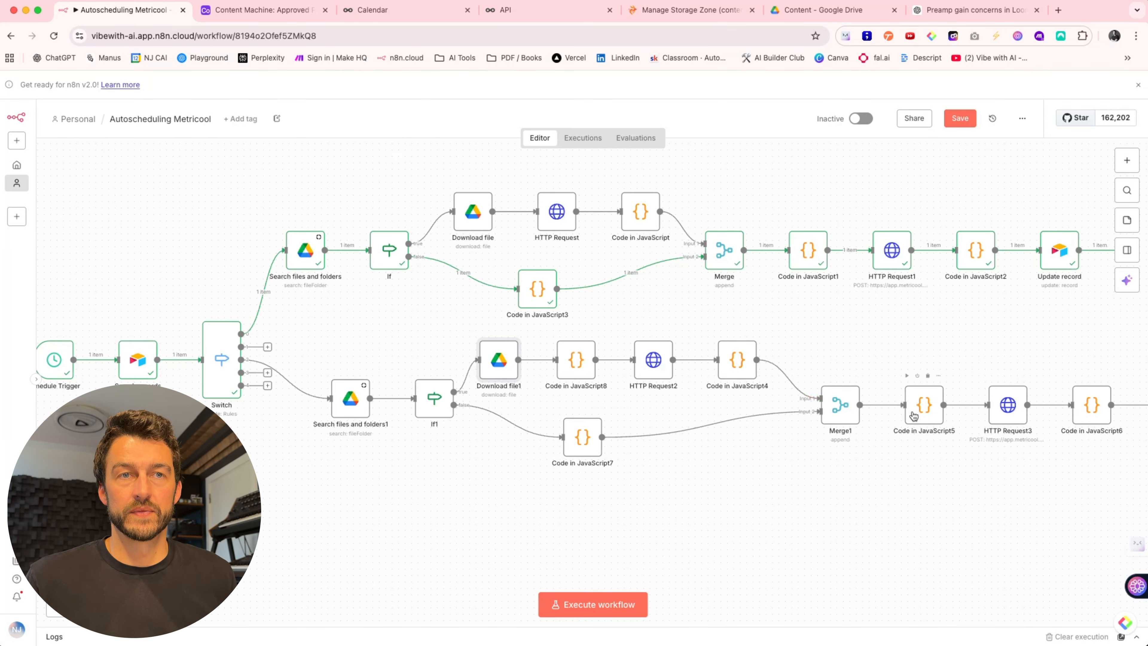
scroll(913, 416, "right", 4)
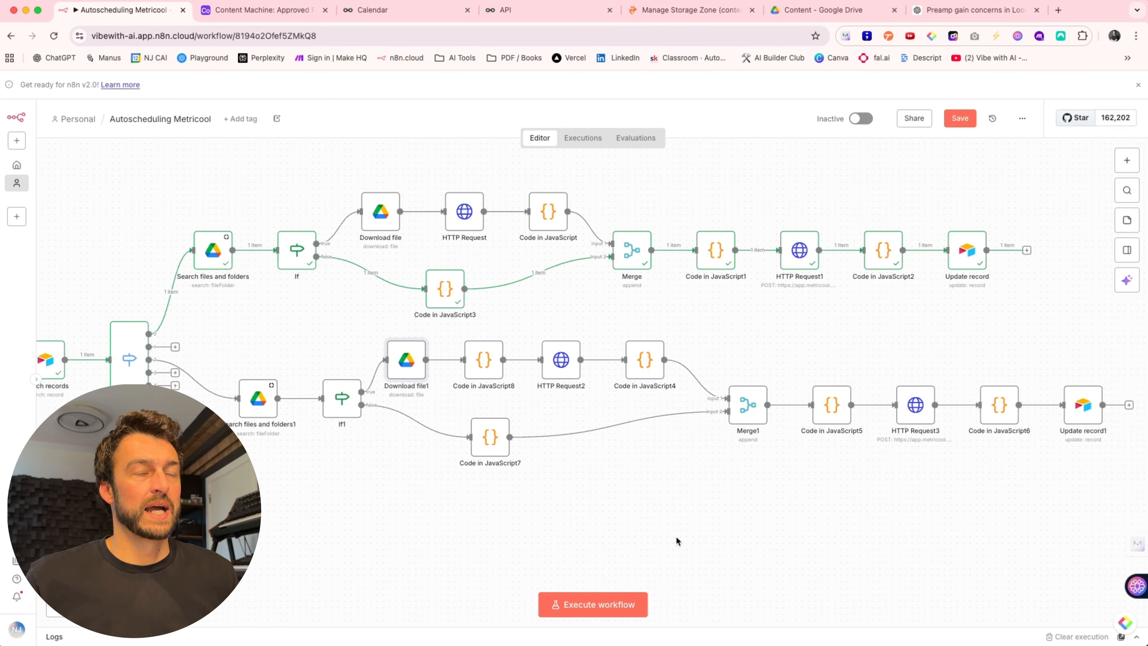
In Airtable, set the Status of the "I Built AI Content Machine" X Post to Approved, and inspect the 03. X Post folder in Google Drive.
left_click(267, 11)
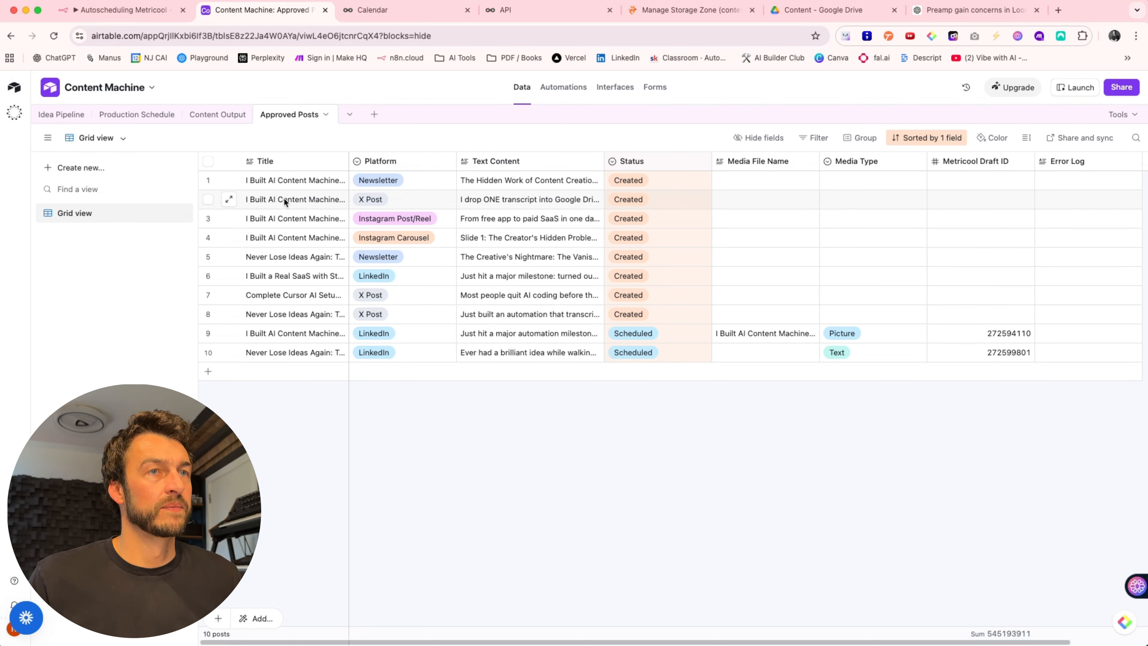
left_click(663, 200)
left_click(629, 200)
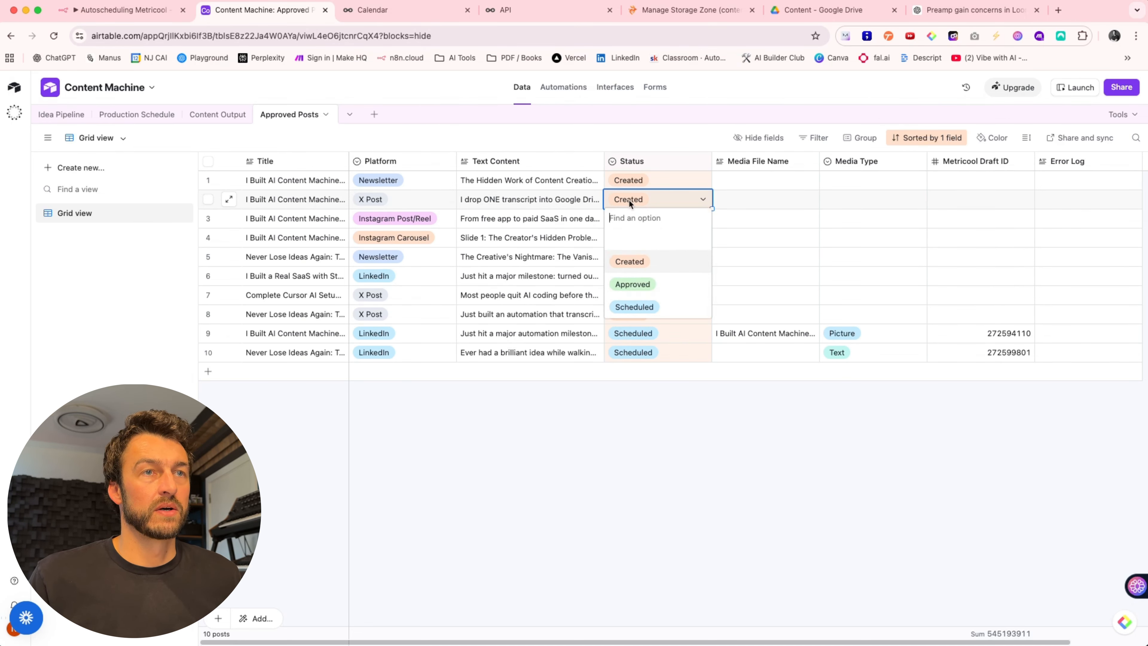
left_click(655, 283)
left_click(823, 9)
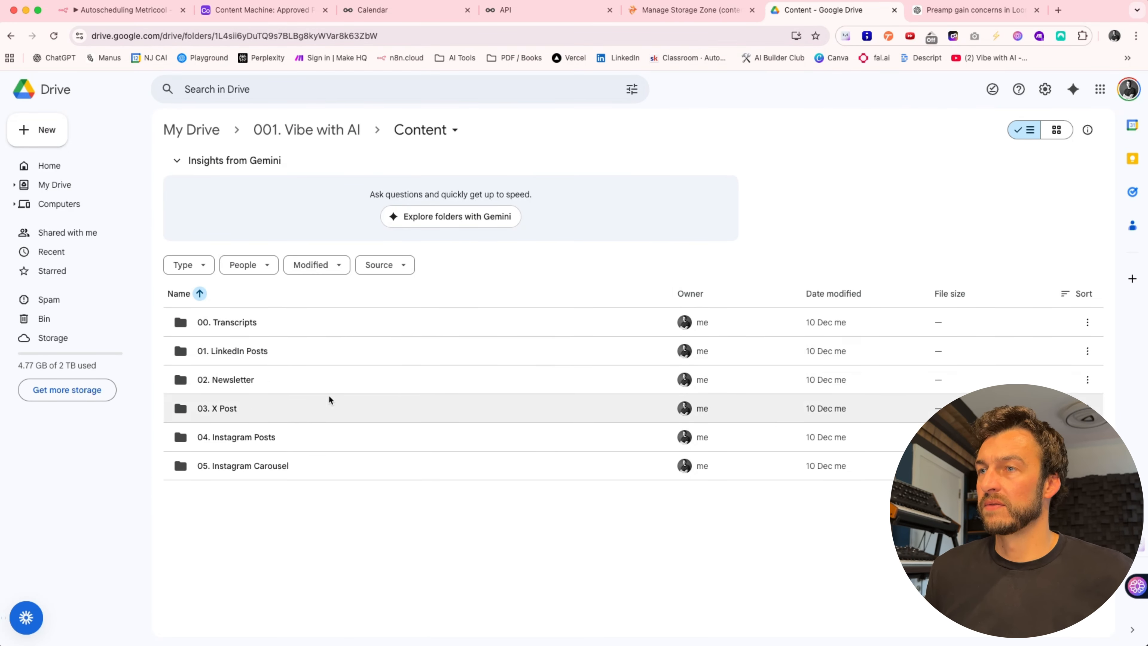
double_click(247, 409)
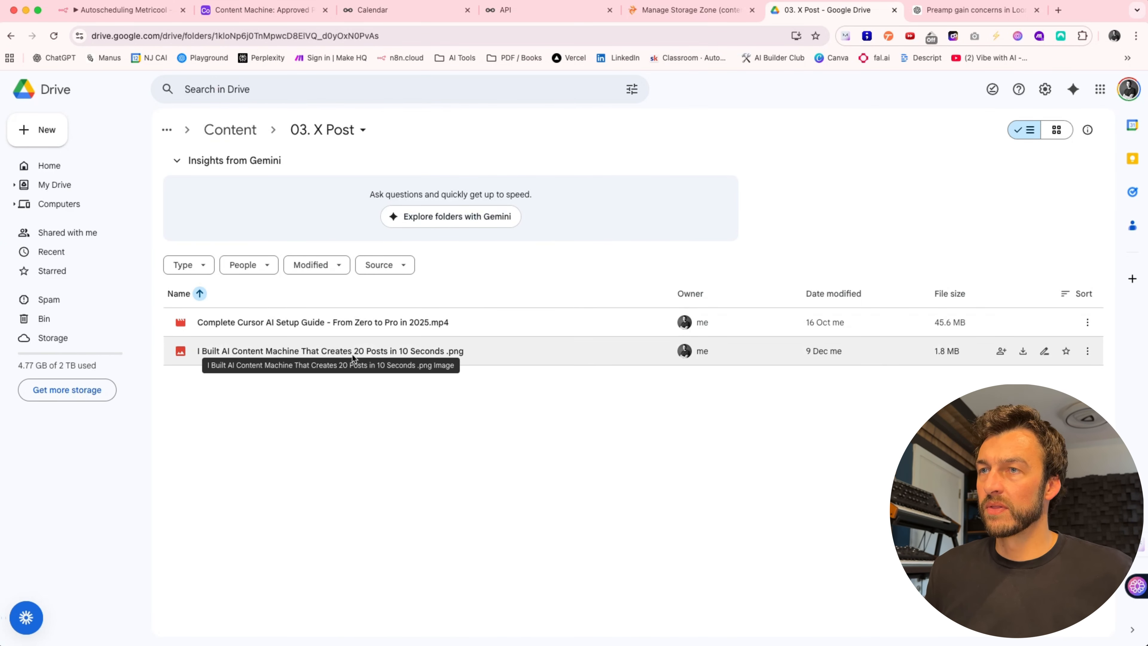
Execute the whole n8n workflow and check the new Dec 26 draft in the Metricool calendar.
left_click(125, 11)
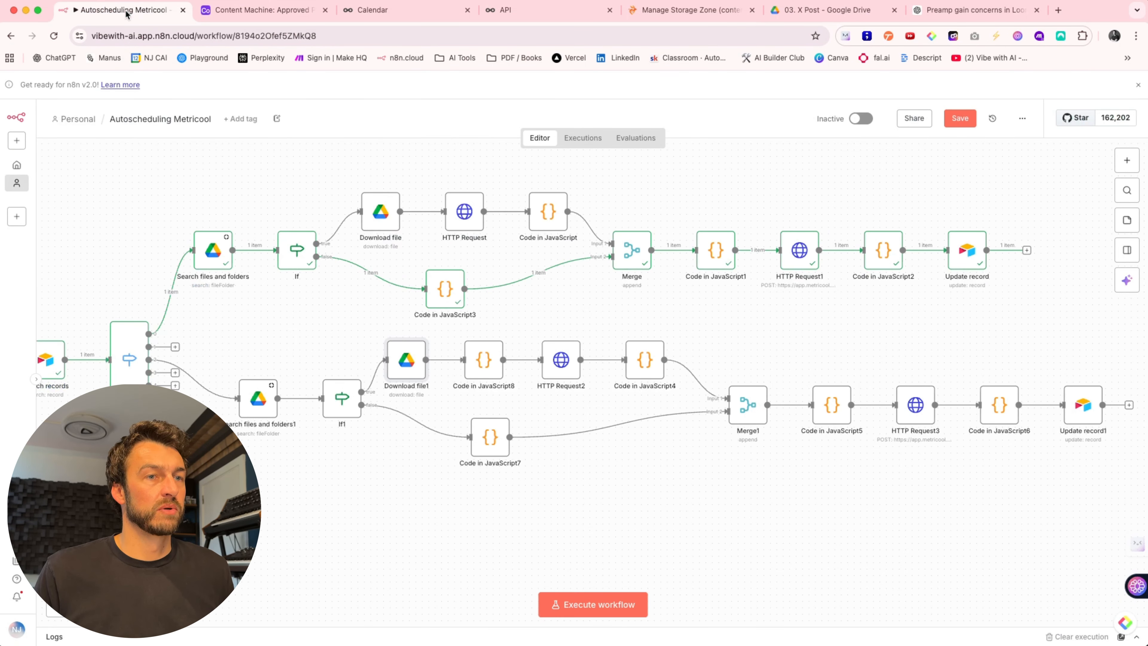
left_click(593, 604)
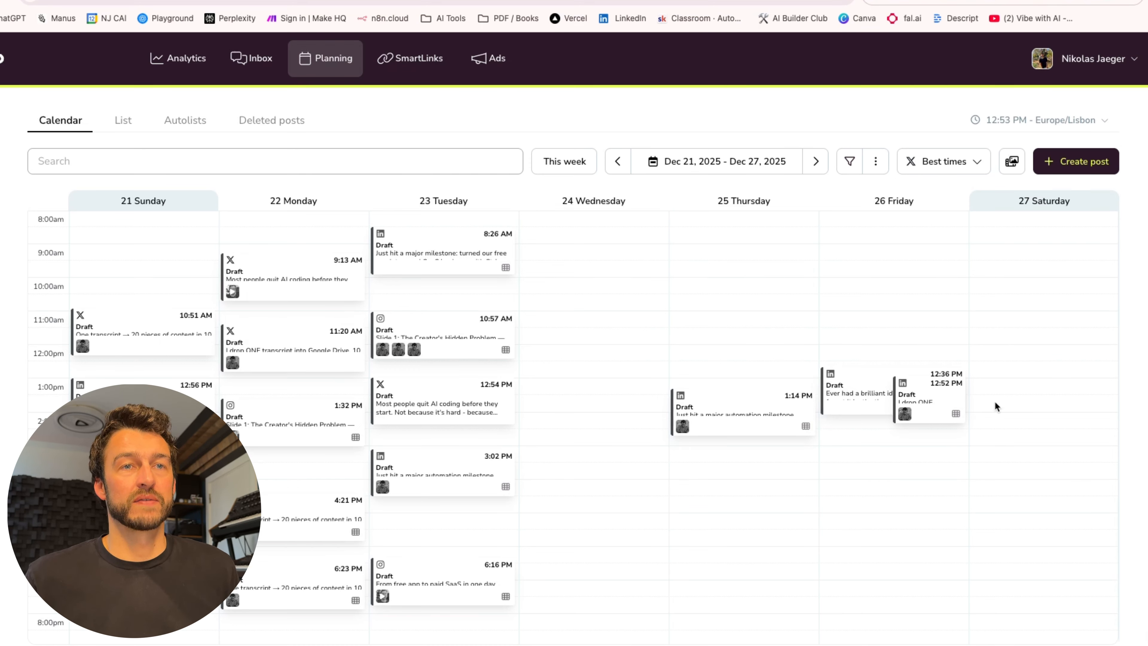
mouse_move(938, 402)
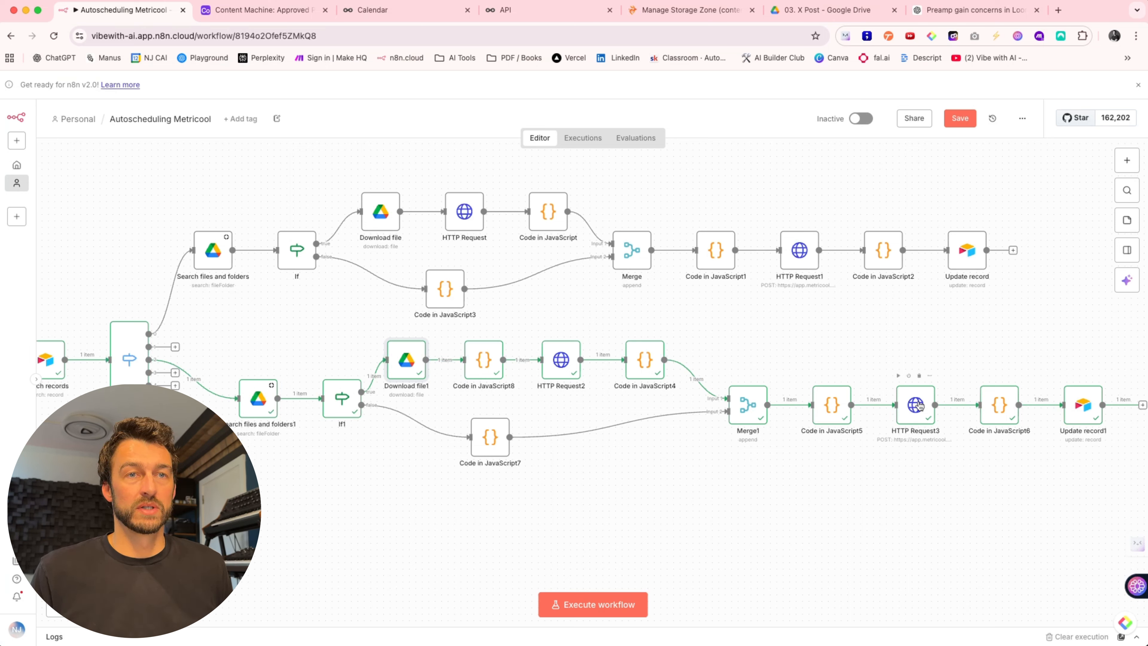
In the Code in JavaScript5 node, set the provider network in the request body to "twitter".
double_click(832, 405)
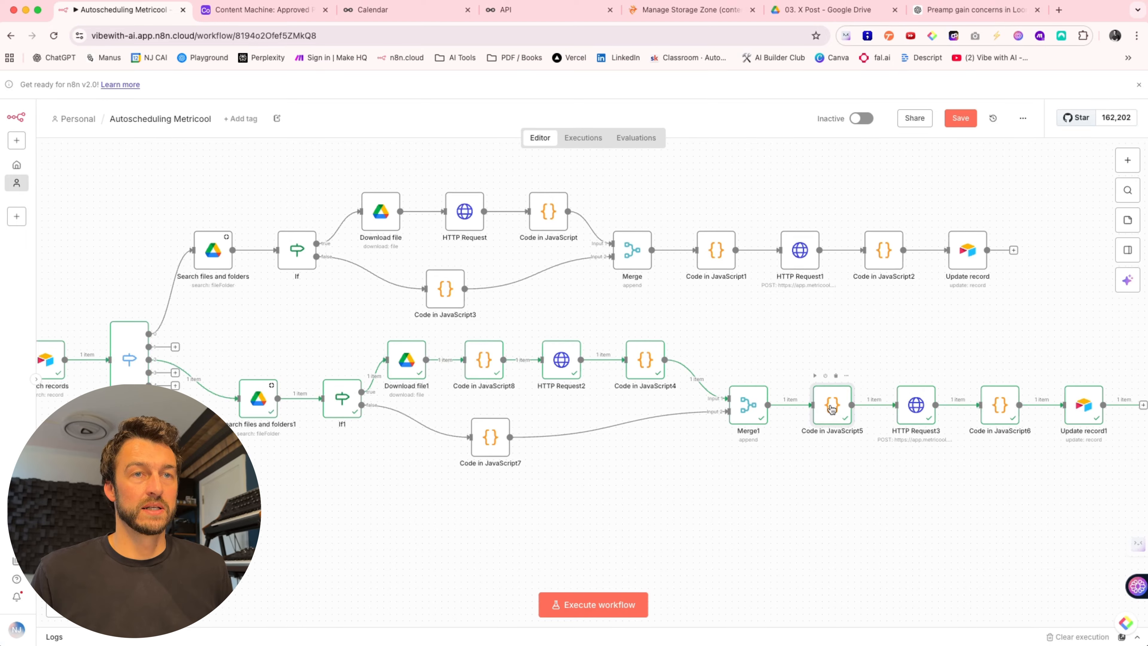
scroll(676, 397, "down", 5)
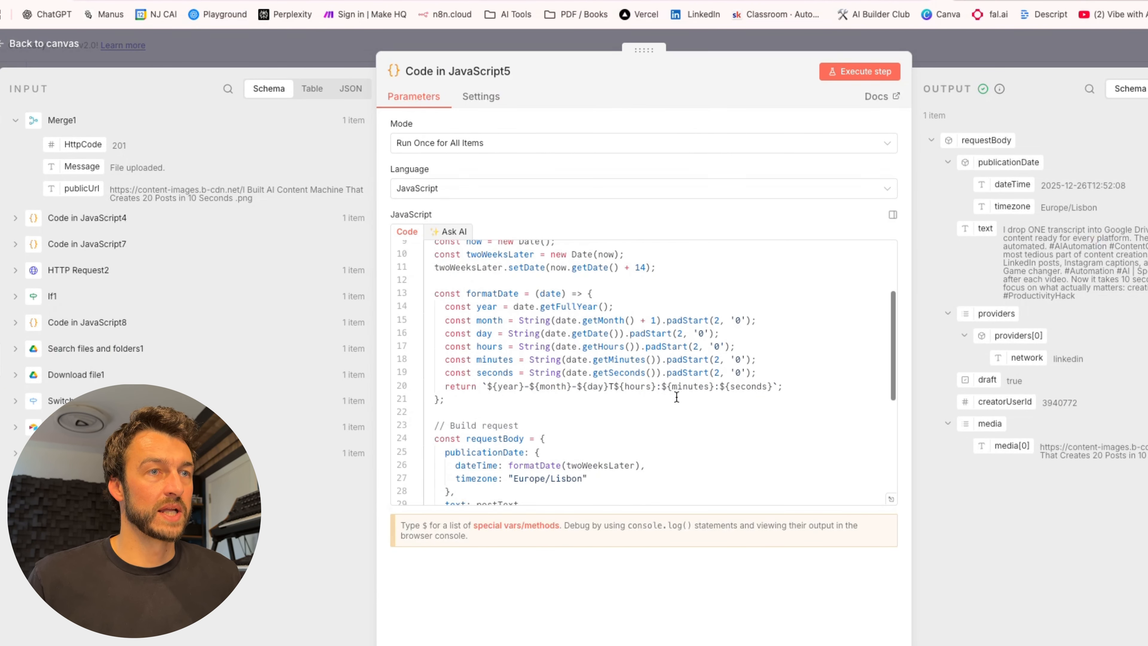
scroll(677, 396, "down", 2)
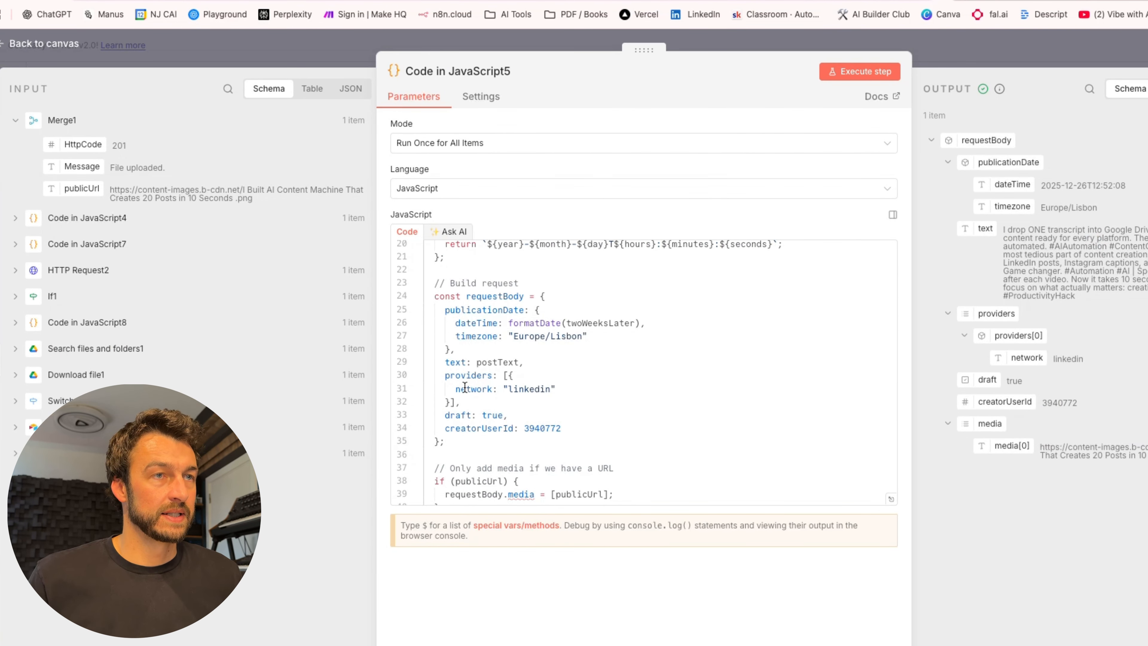
left_click(550, 388)
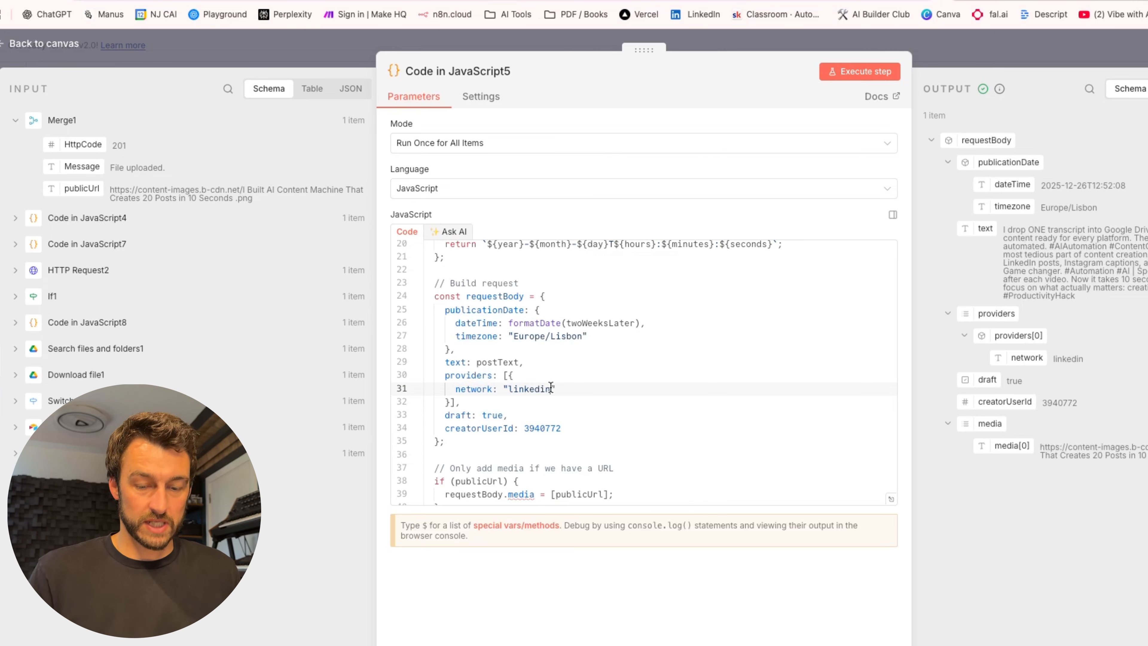
key("BackSpace")
key("BackSpace")
key("BackSpace")
key("BackSpace")
key("BackSpace")
key("BackSpace")
key("BackSpace")
key("BackSpace")
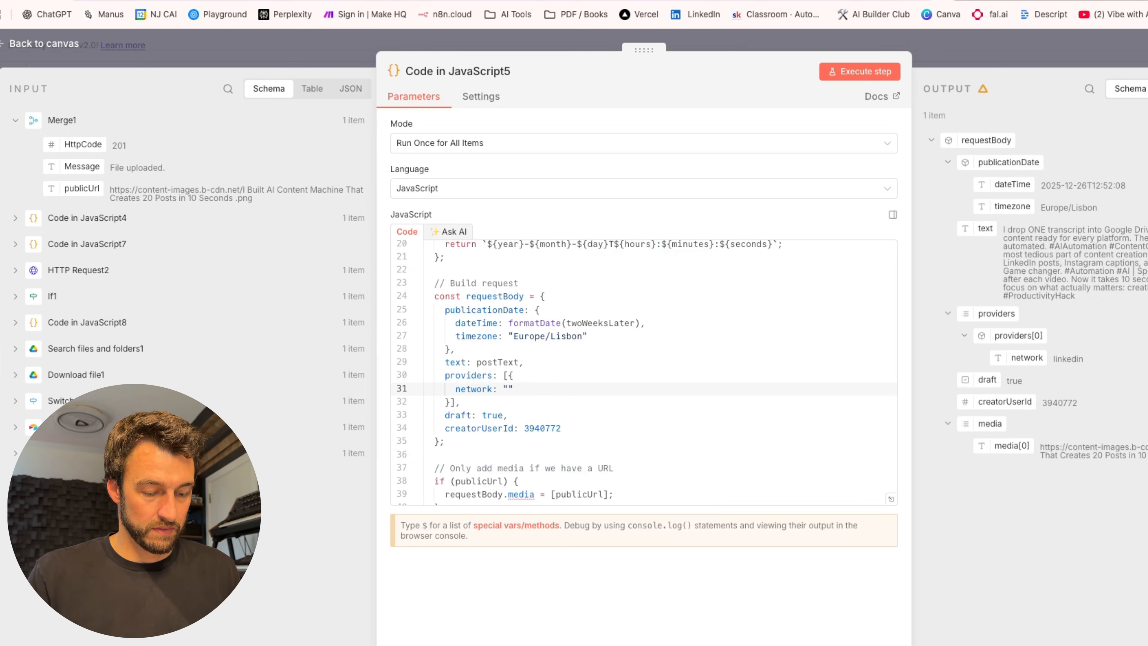
type("twitter")
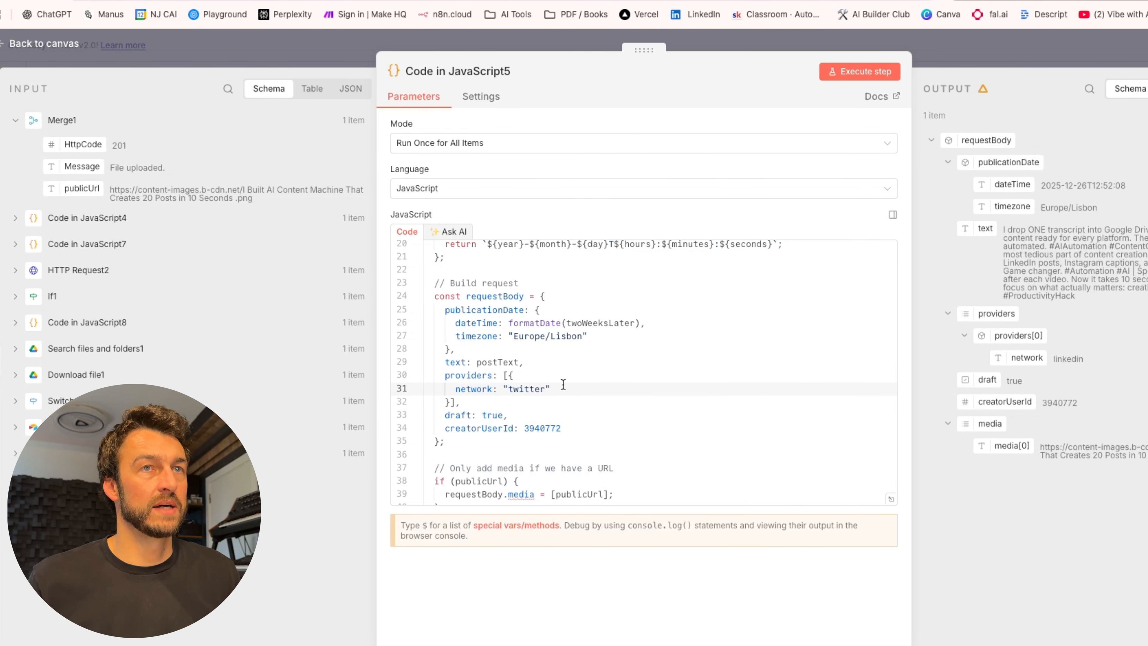
Execute the Code in JavaScript5 node and the HTTP Request3 node individually to send the X draft to Metricool.
left_click(857, 71)
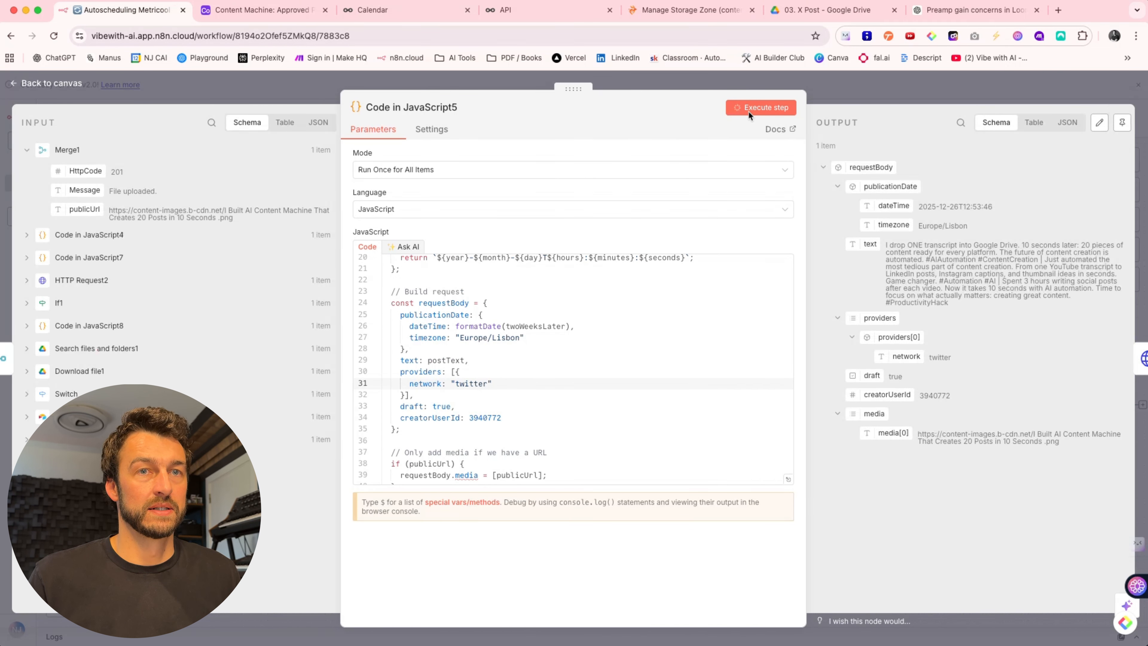
left_click(50, 84)
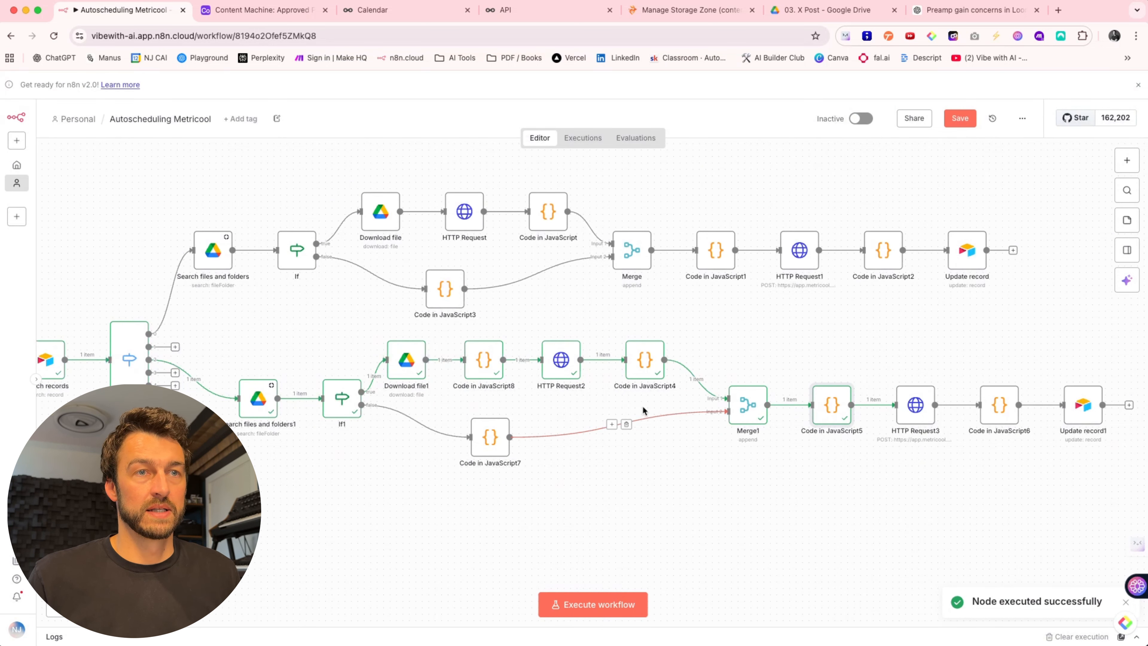
mouse_move(920, 407)
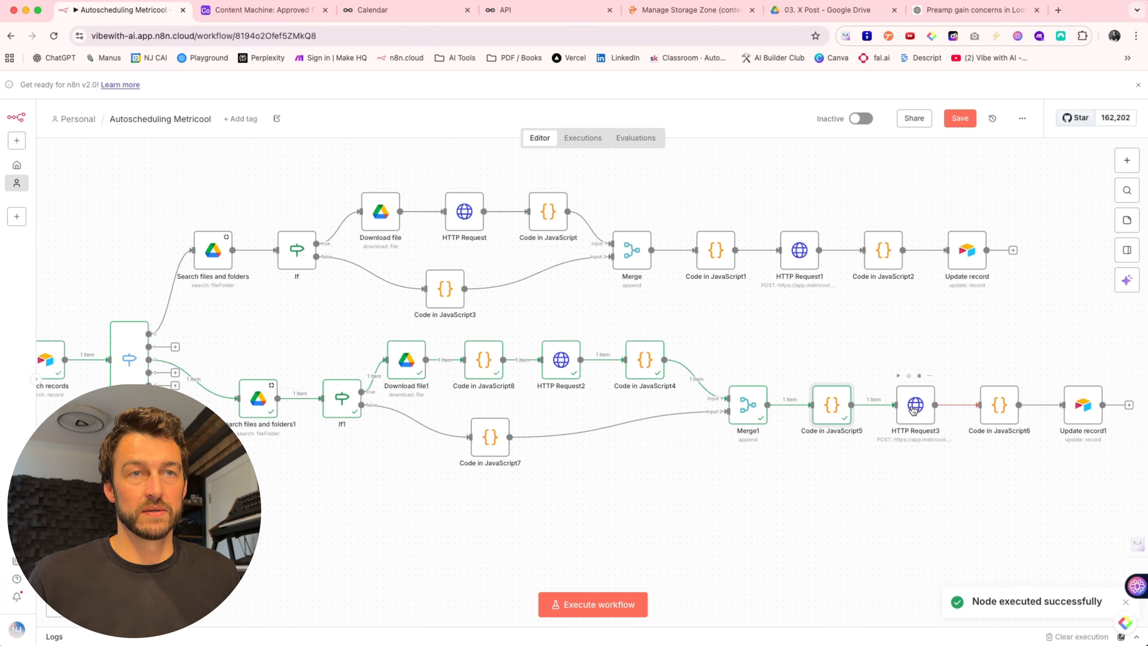
left_click(899, 377)
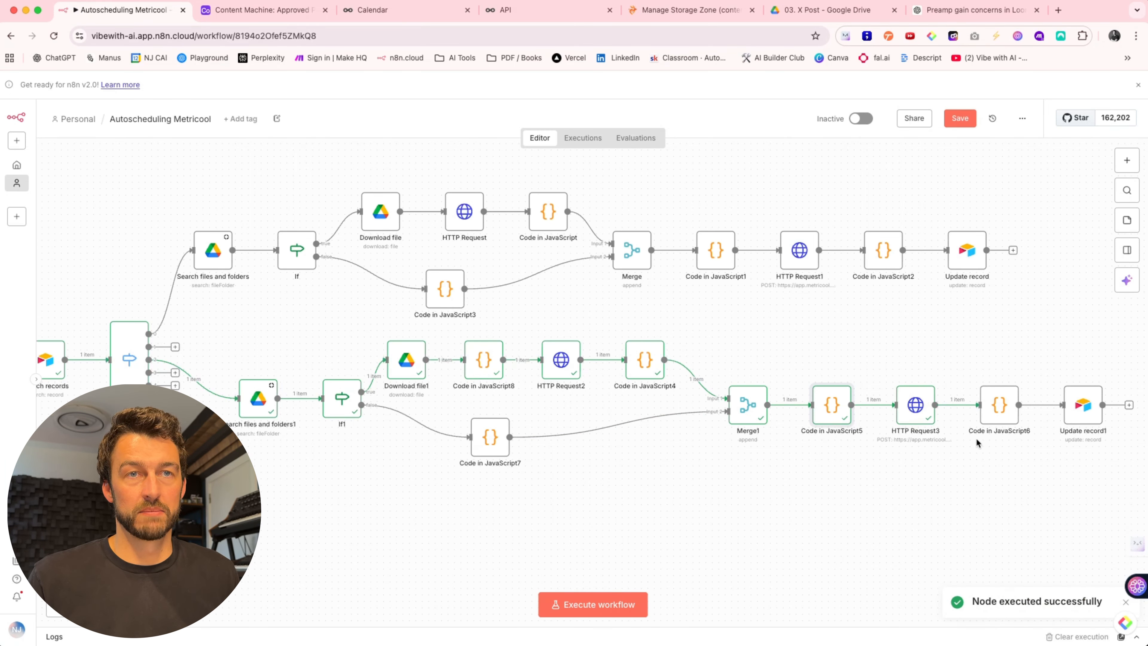
In the Metricool calendar, move the two Dec 26 LinkedIn drafts to Dec 25, at 3:52 PM and 11:06 AM.
key("super+3")
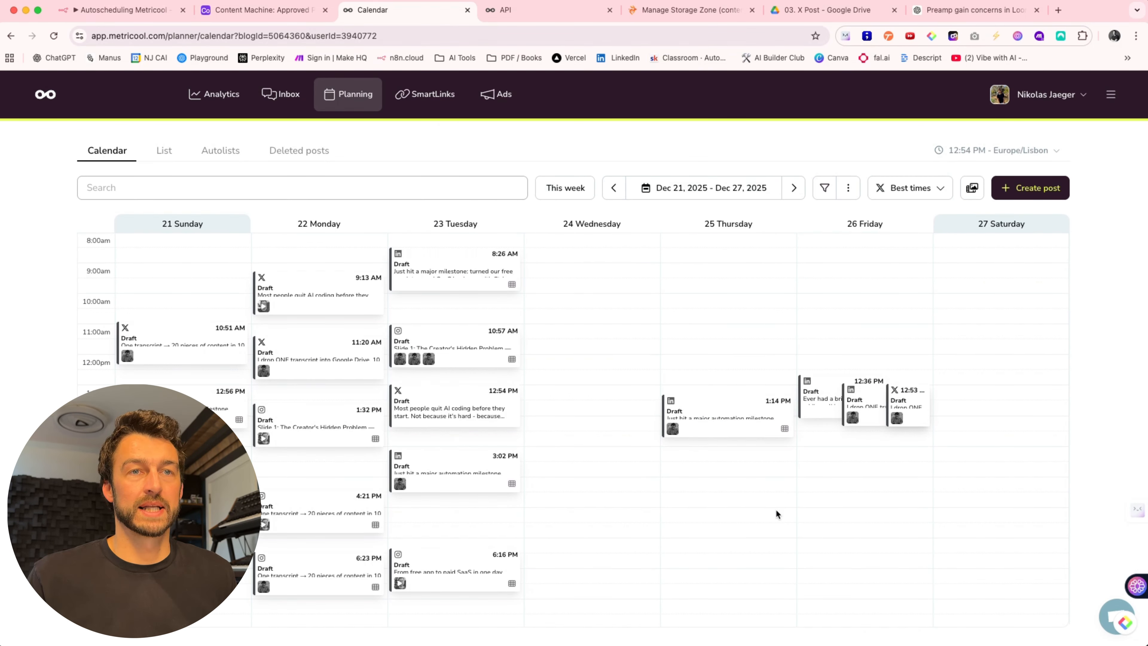
mouse_move(905, 407)
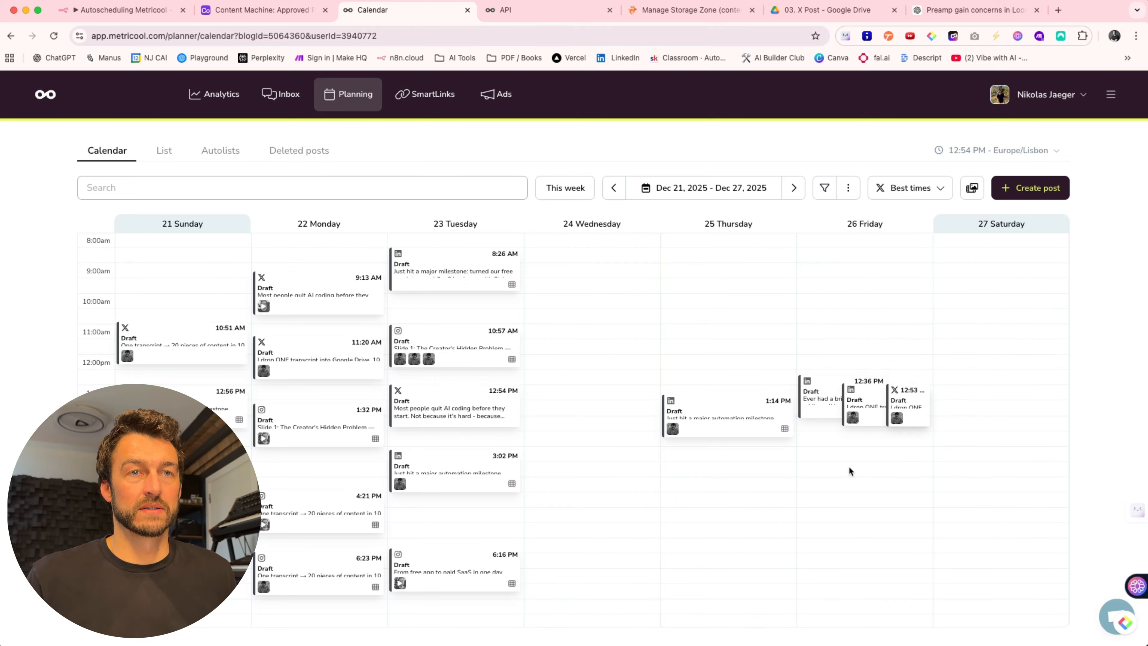
left_click_drag(860, 401, 719, 491)
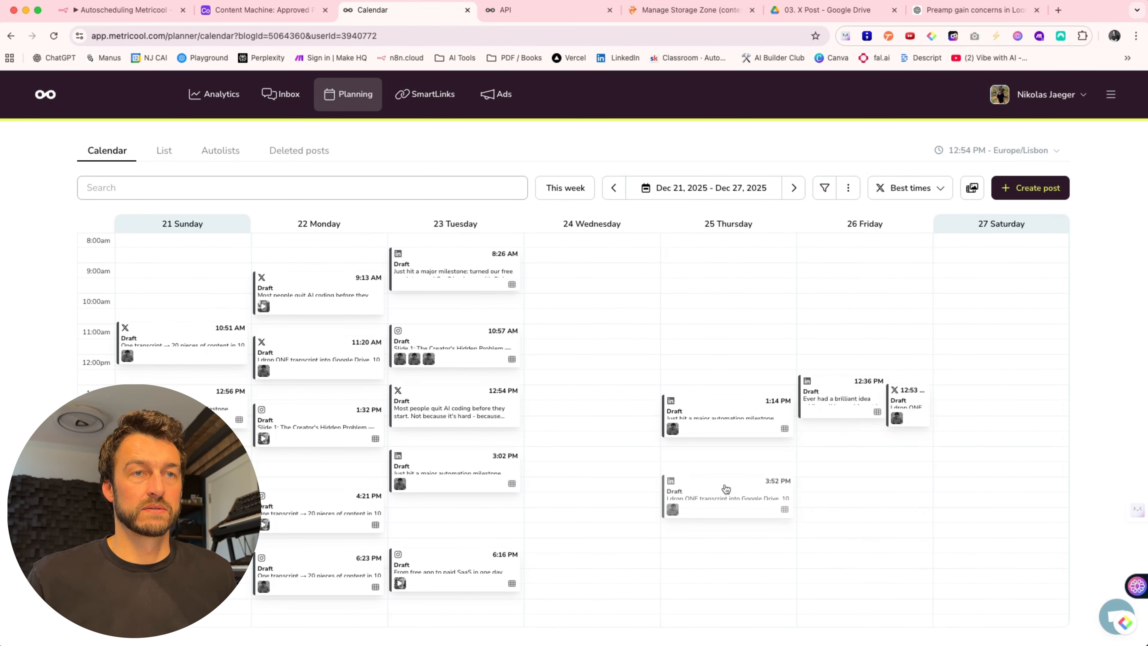
left_click_drag(823, 402, 705, 353)
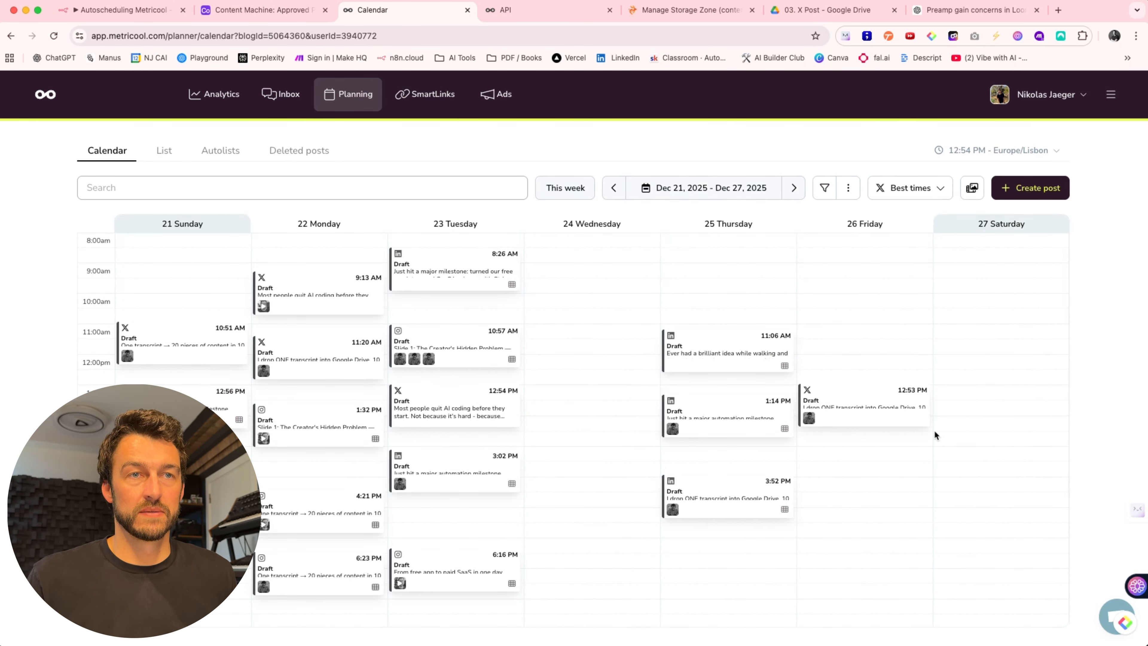
Delete everything after #ContentCreation in the Dec 26 X draft's text, close the editor, and switch to the Approved Posts in Airtable.
left_click(856, 410)
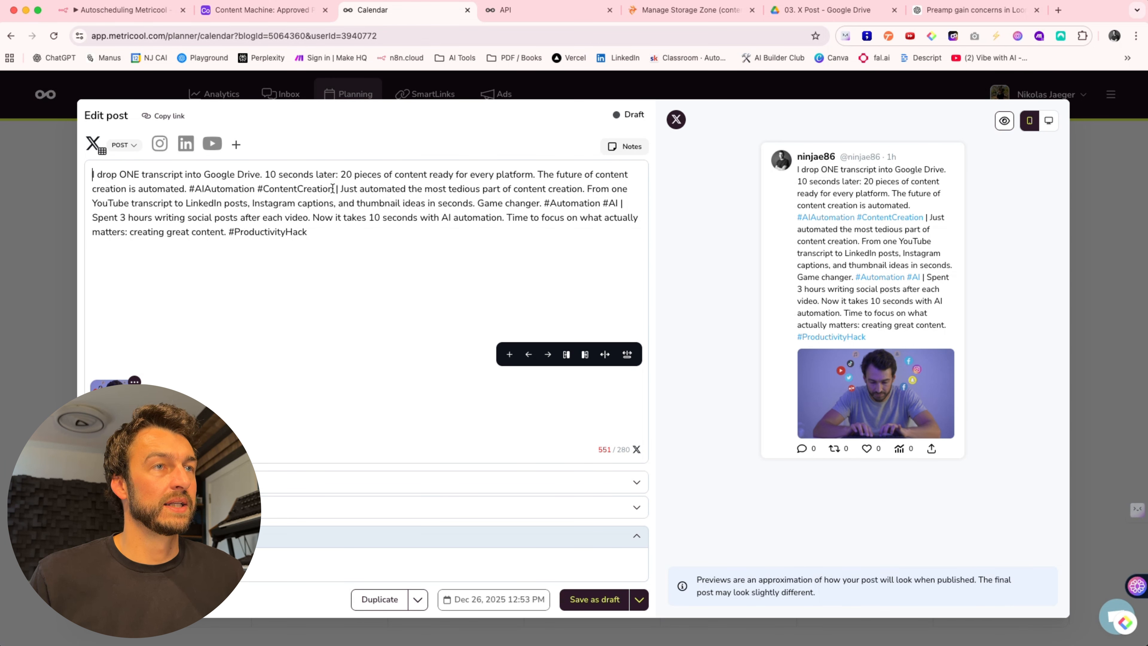
left_click_drag(334, 188, 354, 248)
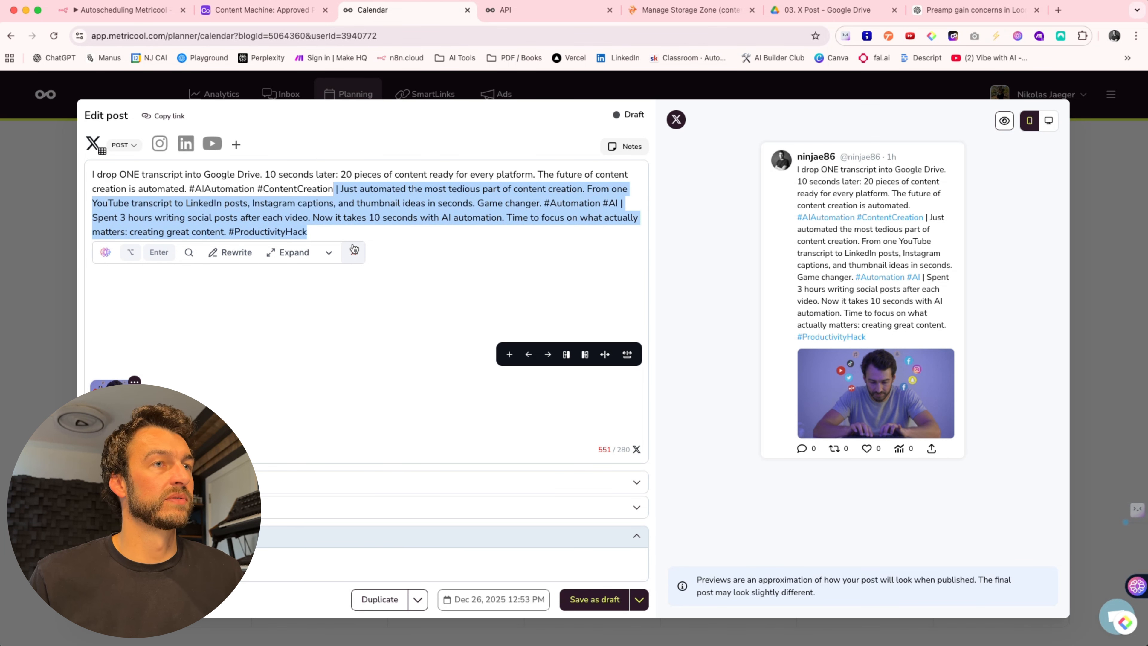
key("BackSpace")
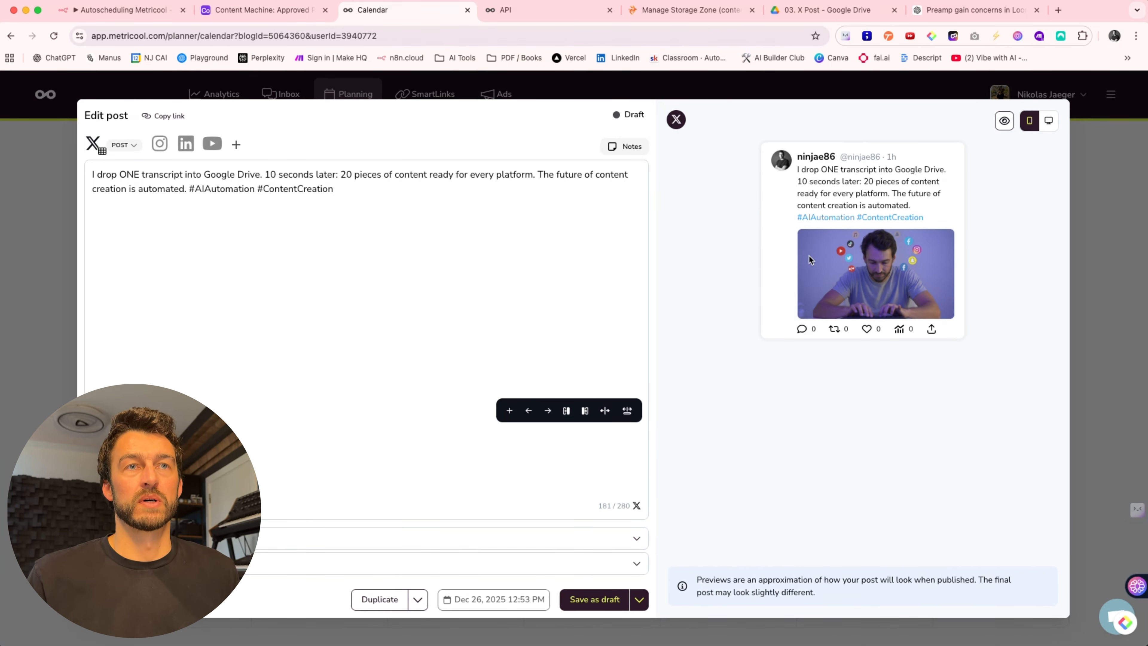
key("Escape")
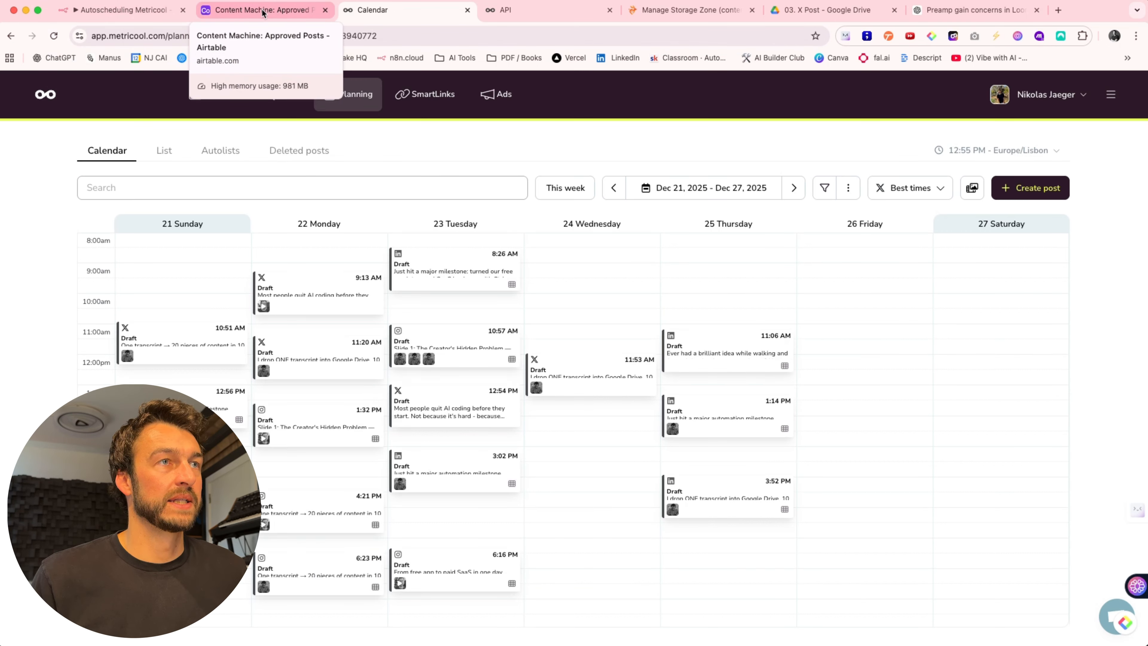
left_click(263, 12)
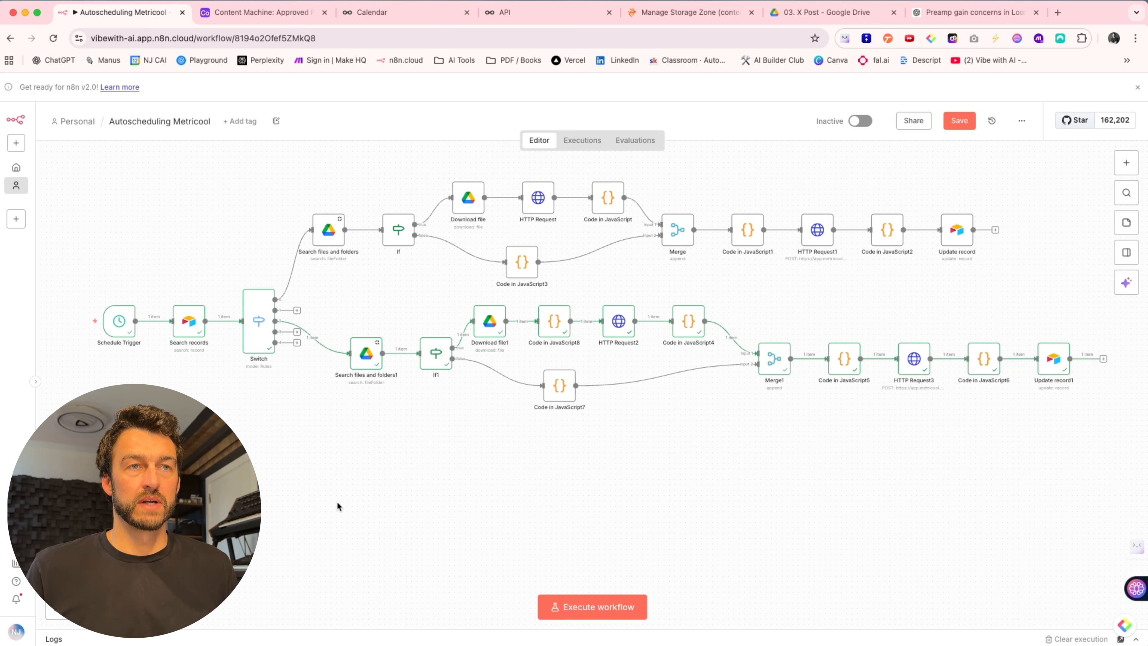
In n8n, duplicate the 12-node X branch, place the copy below the original, and connect the Switch's fourth output to Search files and folders2.
left_click_drag(338, 298, 1111, 462)
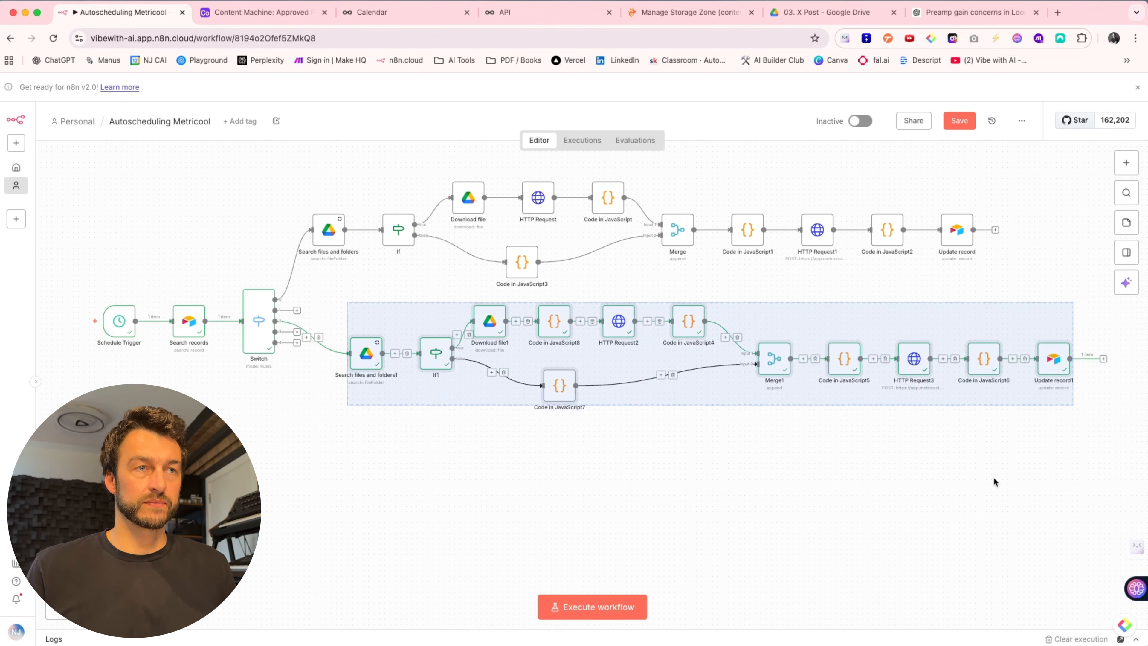
right_click(814, 322)
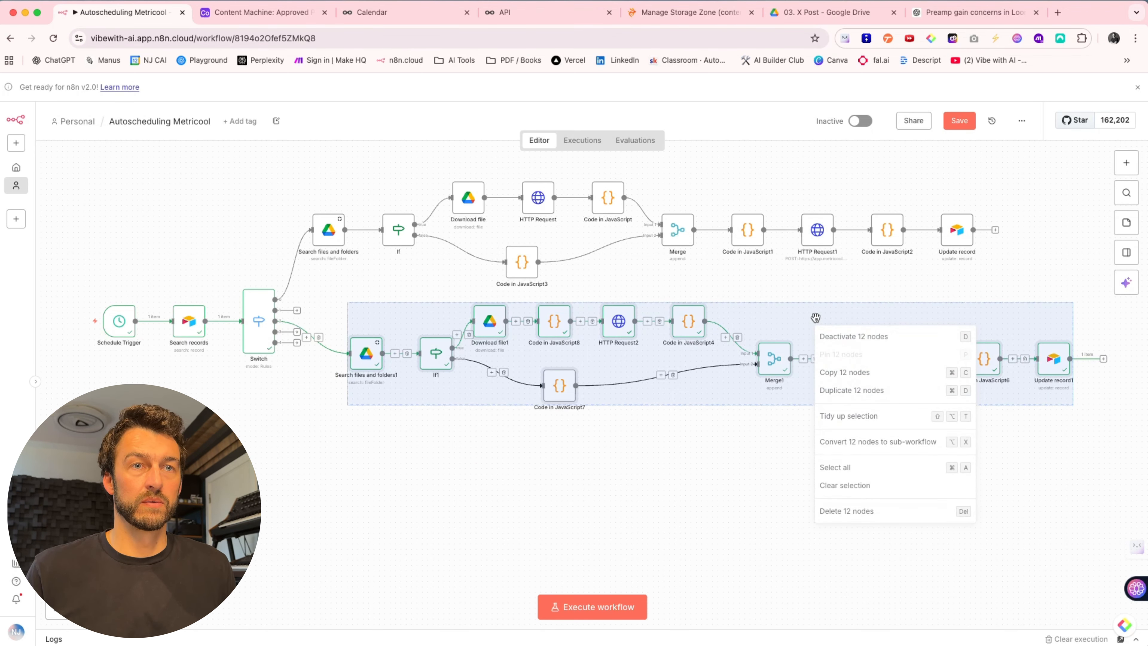
left_click(872, 398)
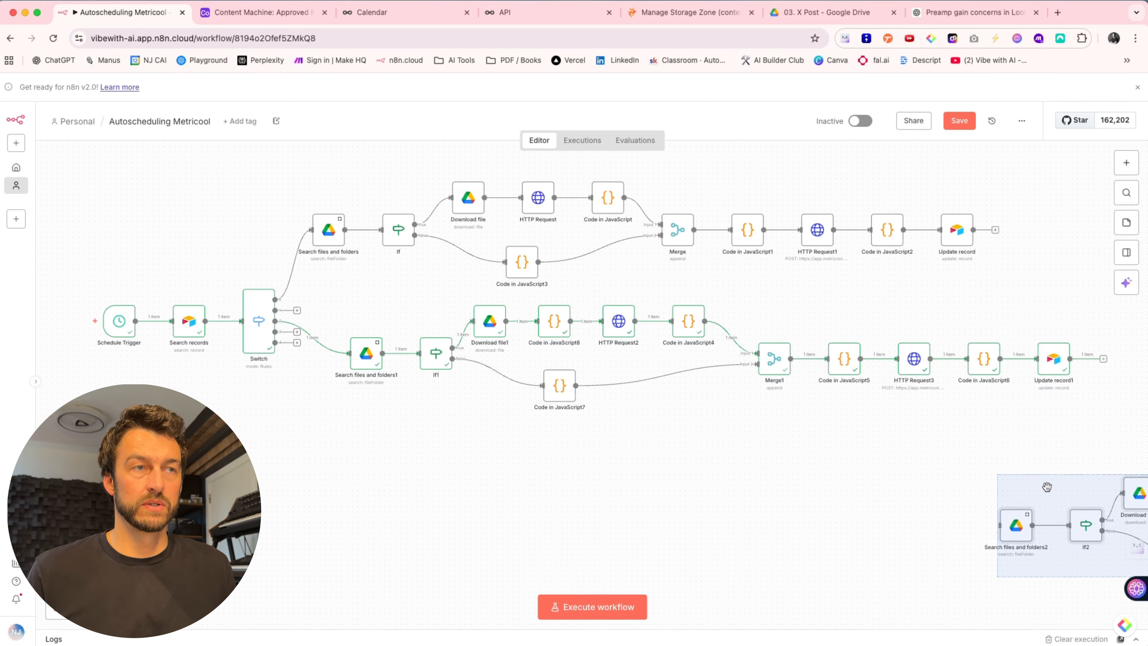
left_click_drag(1047, 487, 379, 459)
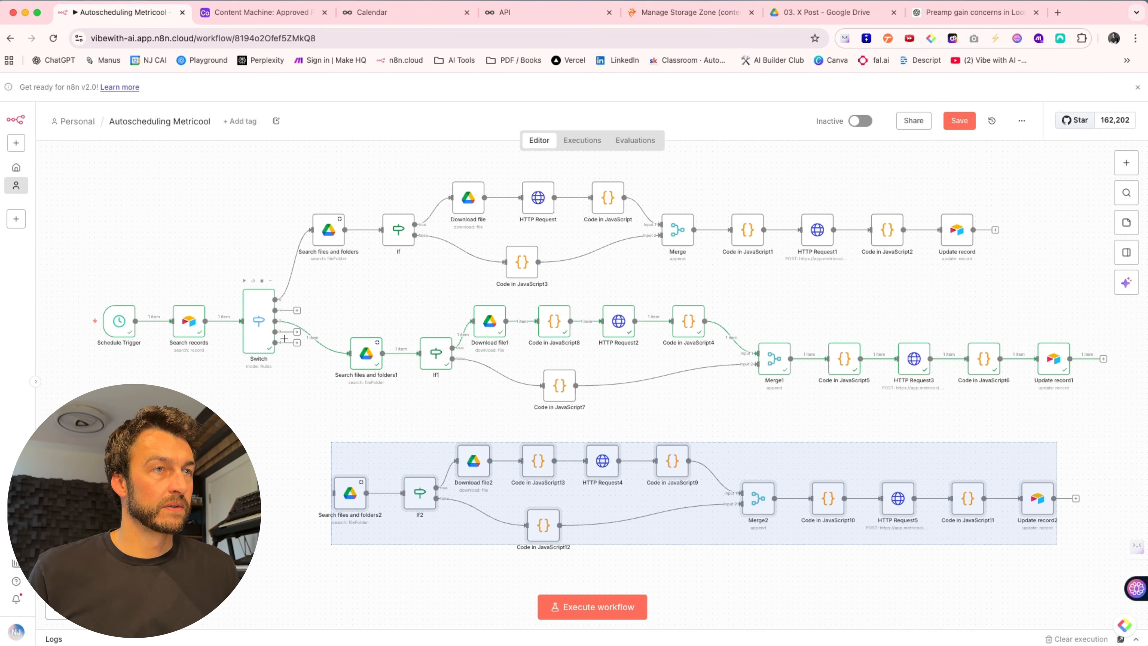
left_click_drag(298, 337, 333, 492)
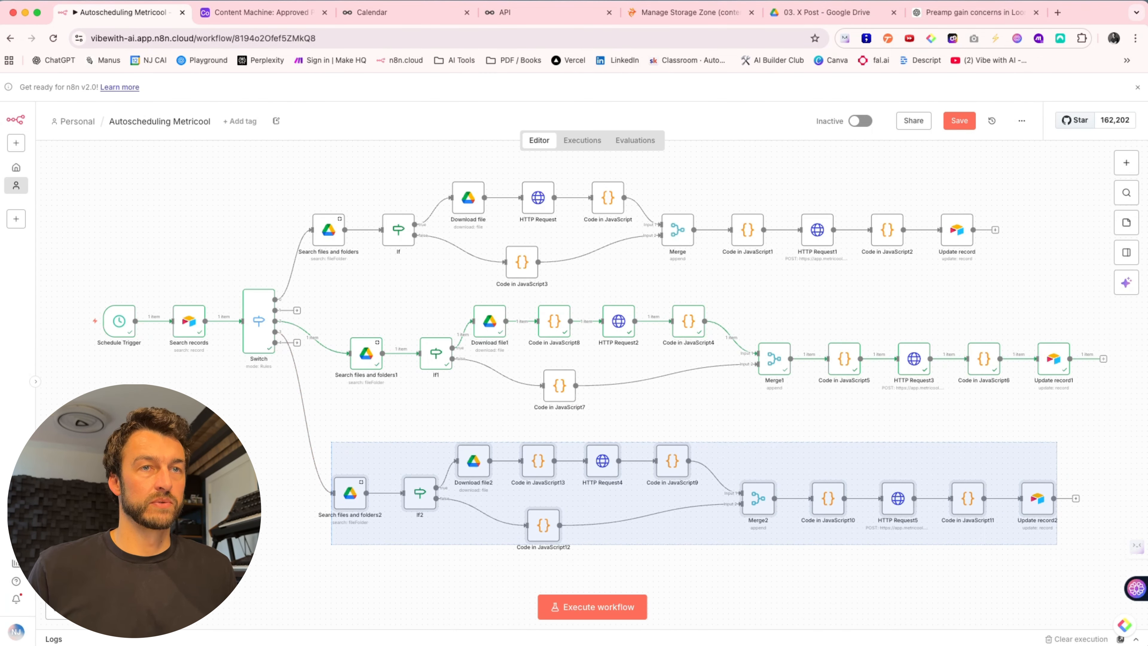
Set the folder filter of the Search files and folders2 node to 04. Instagram Posts.
scroll(282, 488, "right", 1)
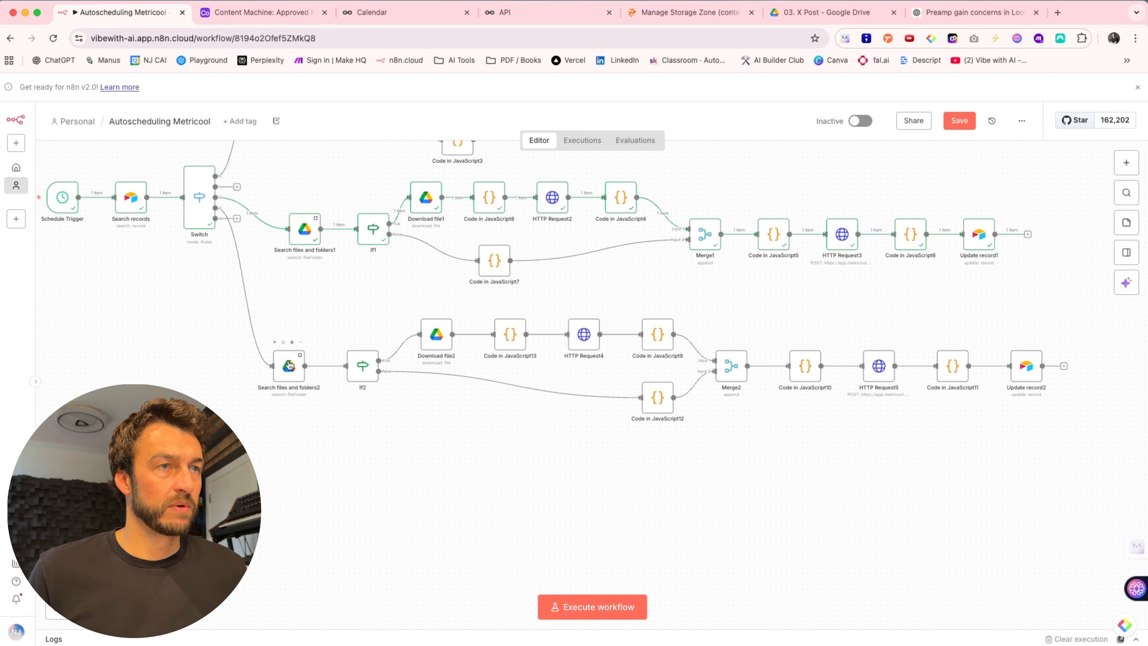
double_click(290, 366)
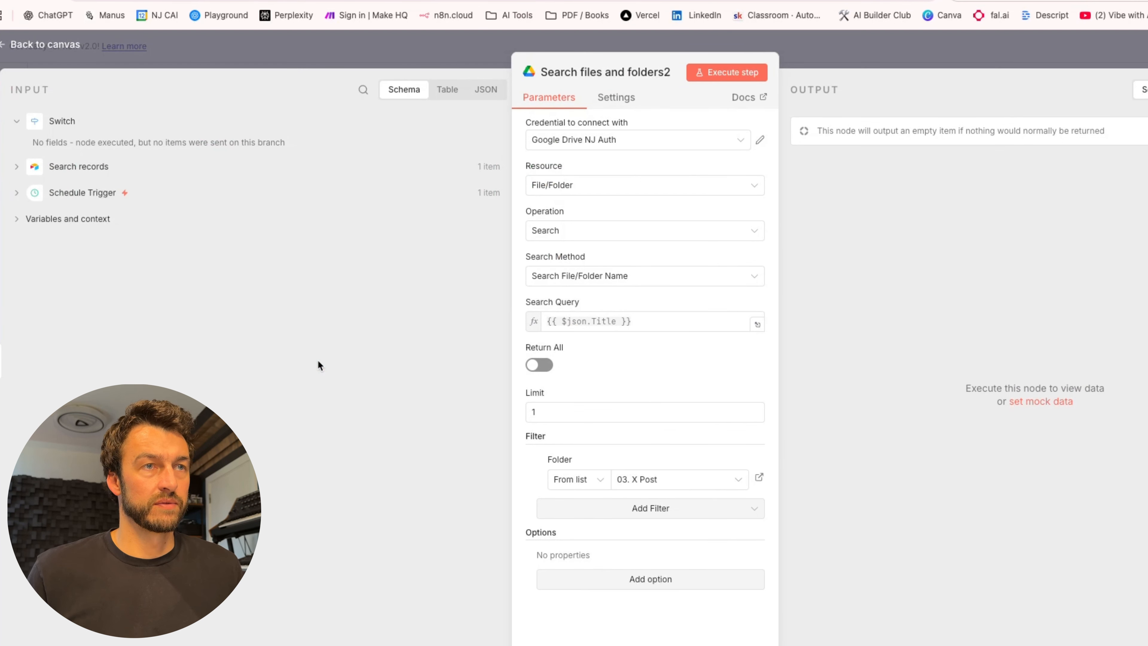
left_click(662, 483)
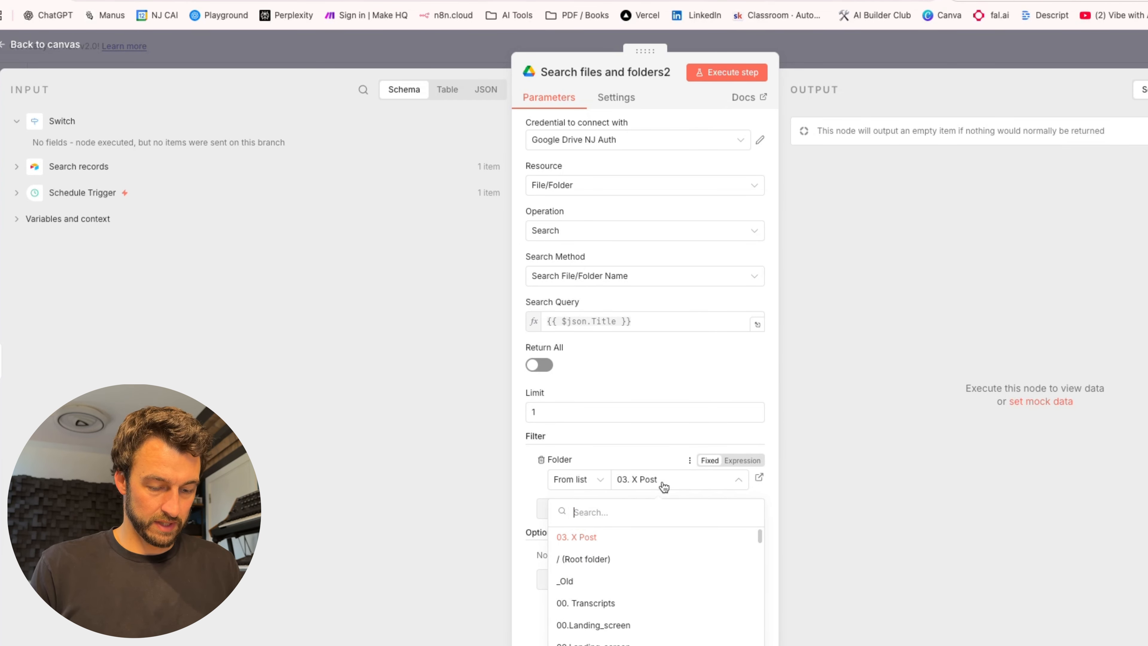
type("instagram")
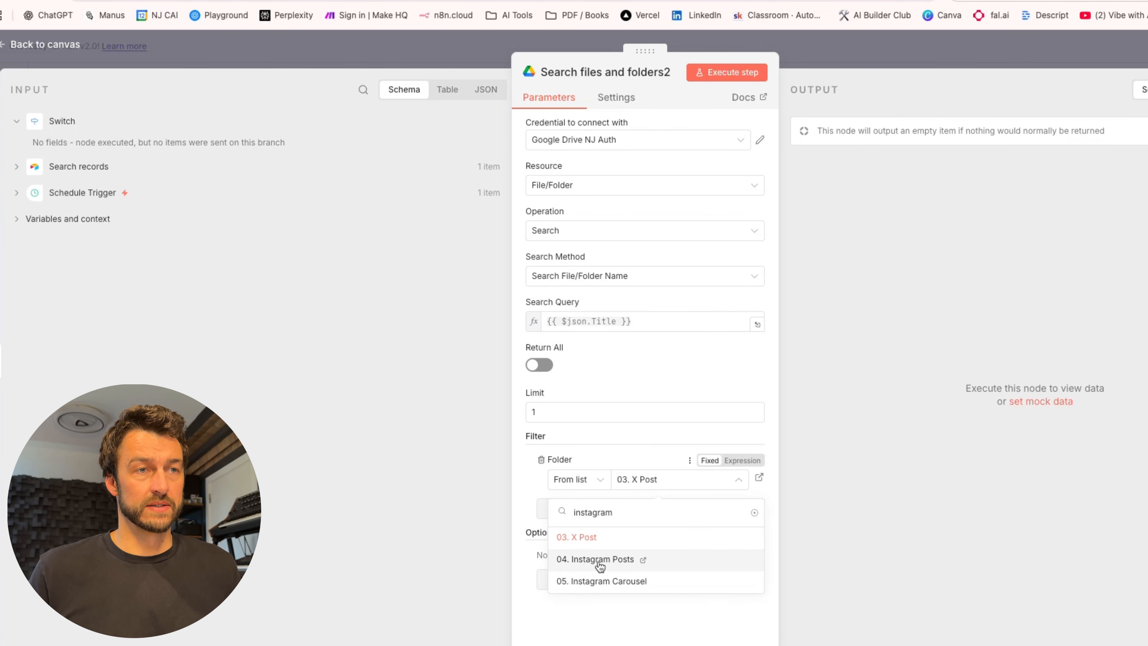
left_click(600, 560)
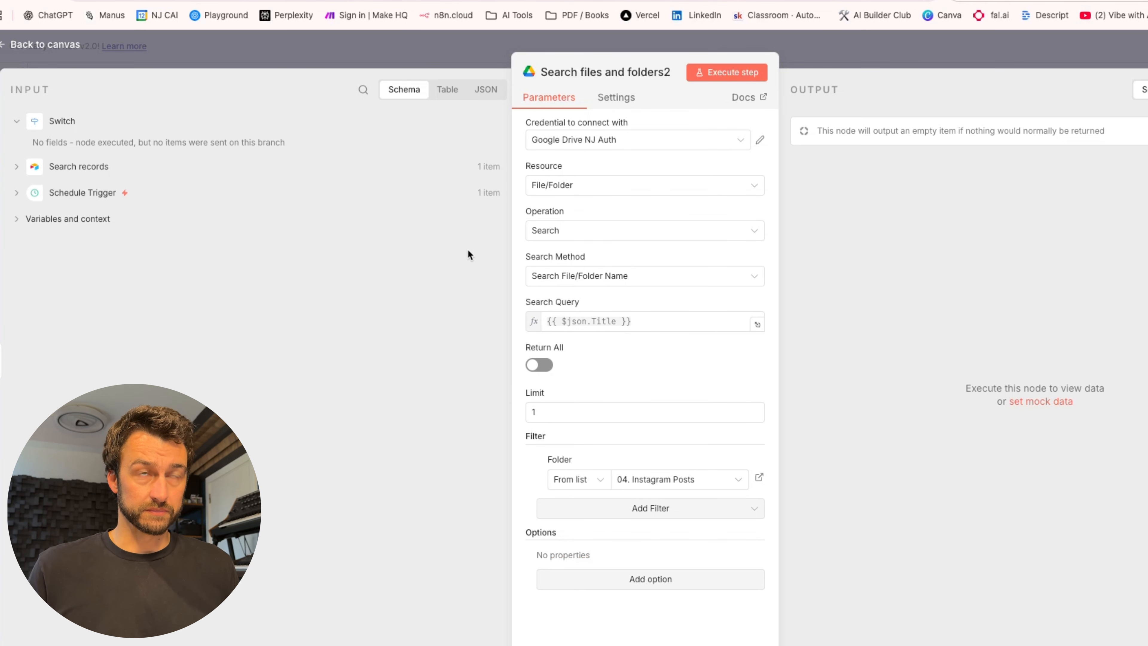
left_click(34, 45)
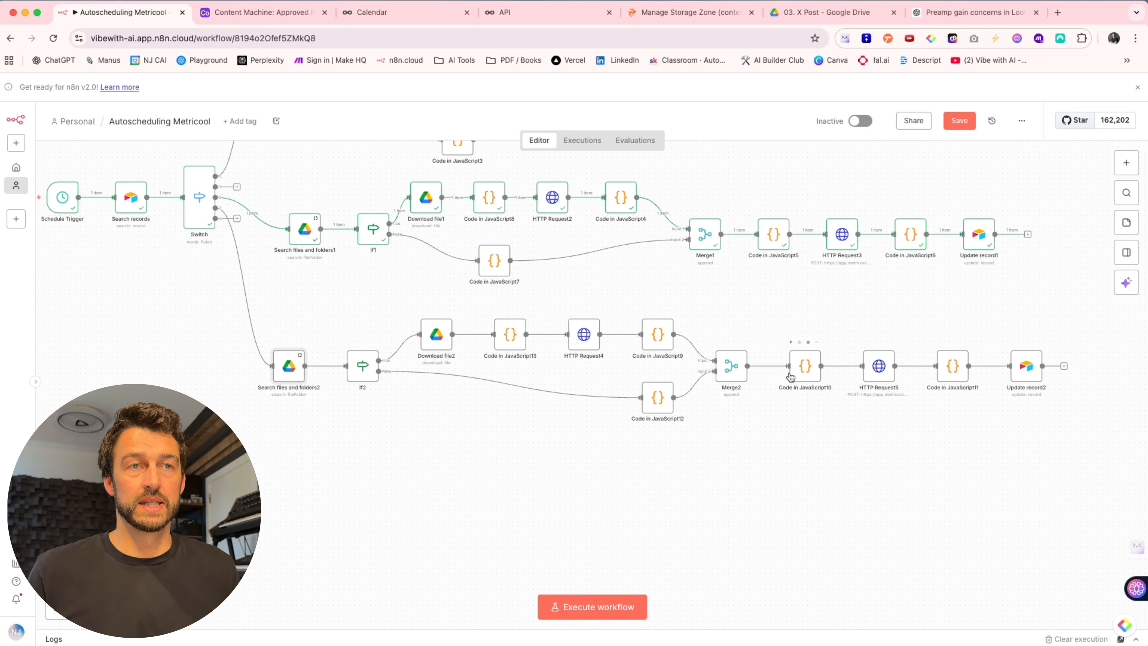
In the Code in JavaScript10 node, set the provider network in the request body to "Instagram".
double_click(806, 367)
scroll(543, 386, "down", 2)
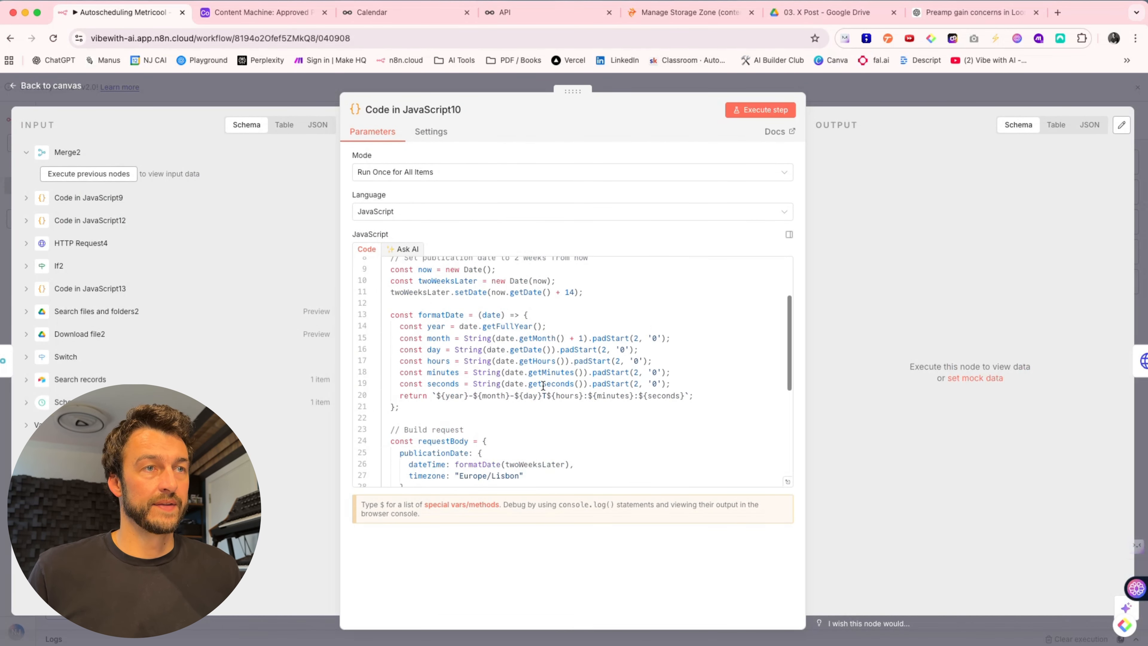
scroll(544, 385, "down", 3)
left_click(488, 427)
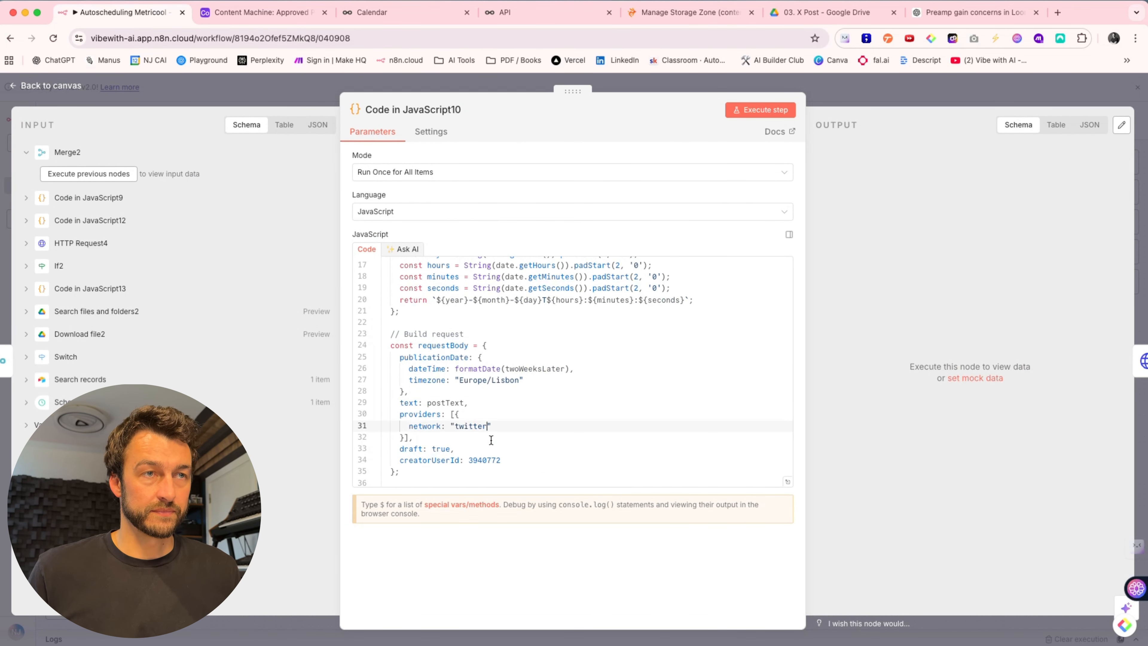
key("BackSpace")
key("BackSpace")
key("BackSpace")
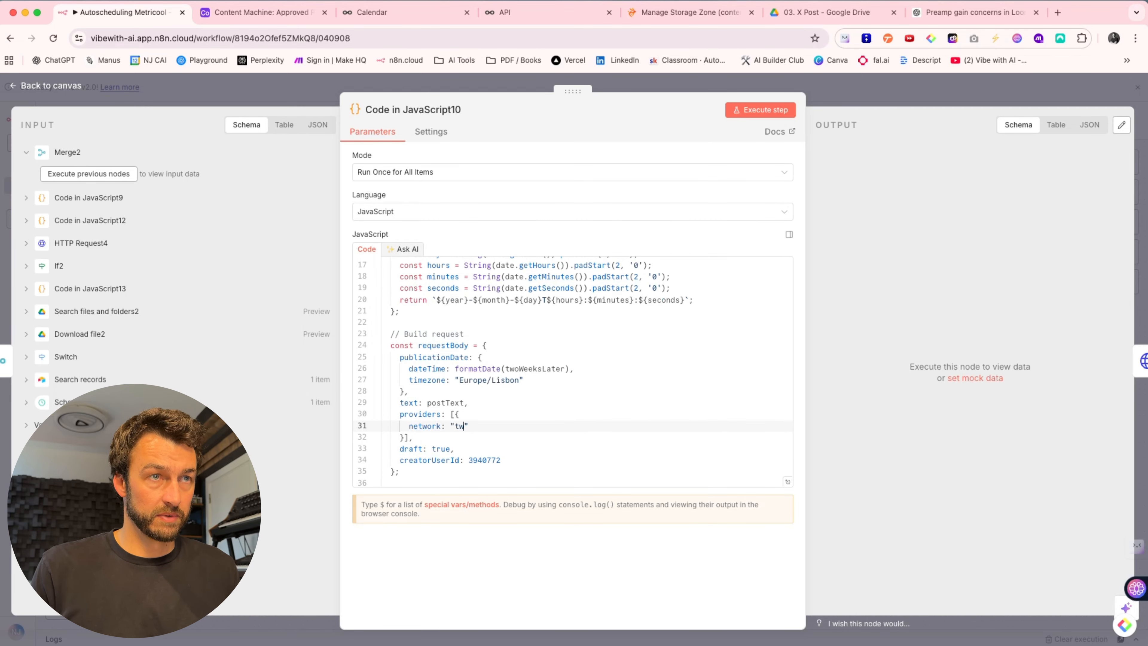
key("BackSpace")
key("BackSpace")
type("Ins")
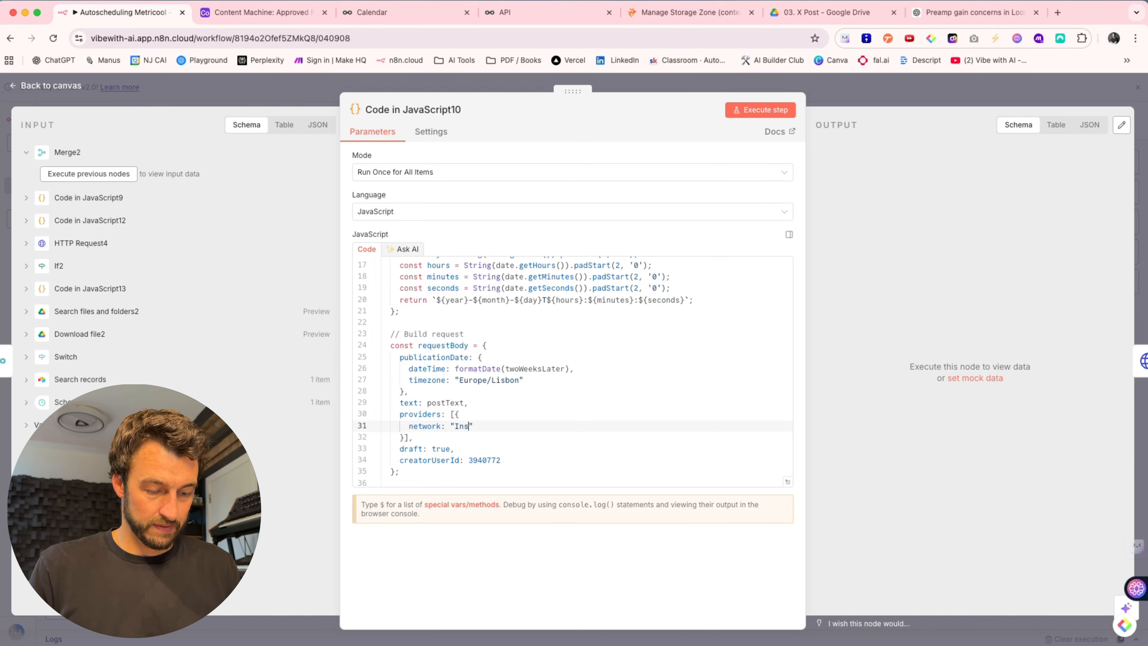
type("tagram")
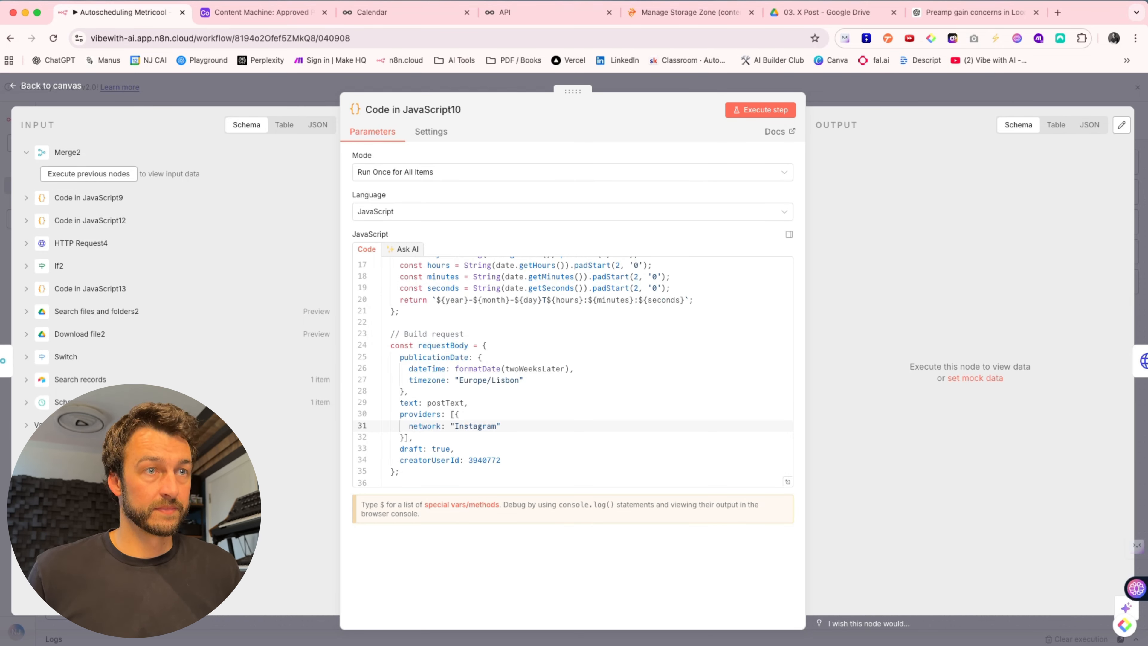
Close the code editor and delete the Code in JavaScript12 and Merge2 nodes from the Instagram branch.
left_click(45, 86)
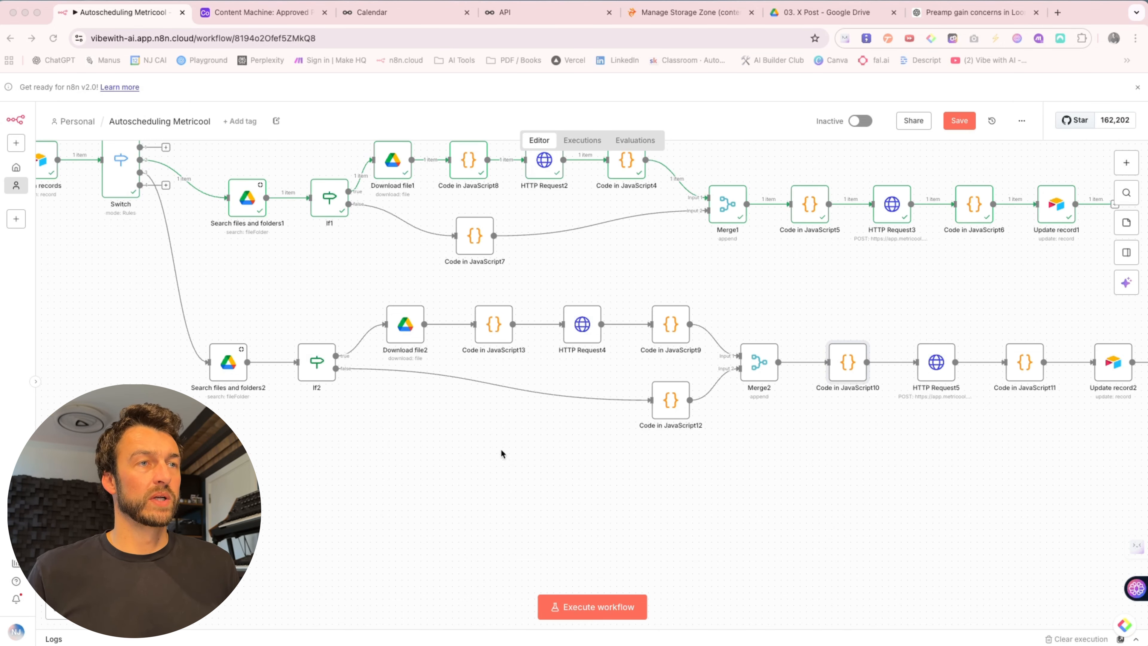
left_click(671, 401)
key("Delete")
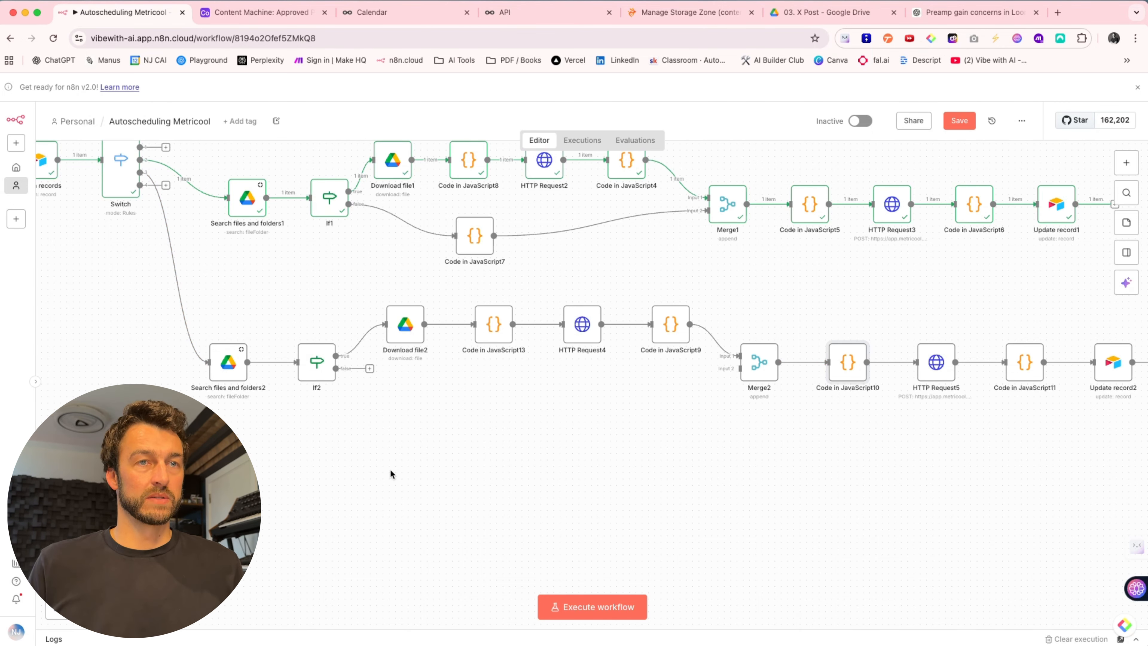
left_click(756, 367)
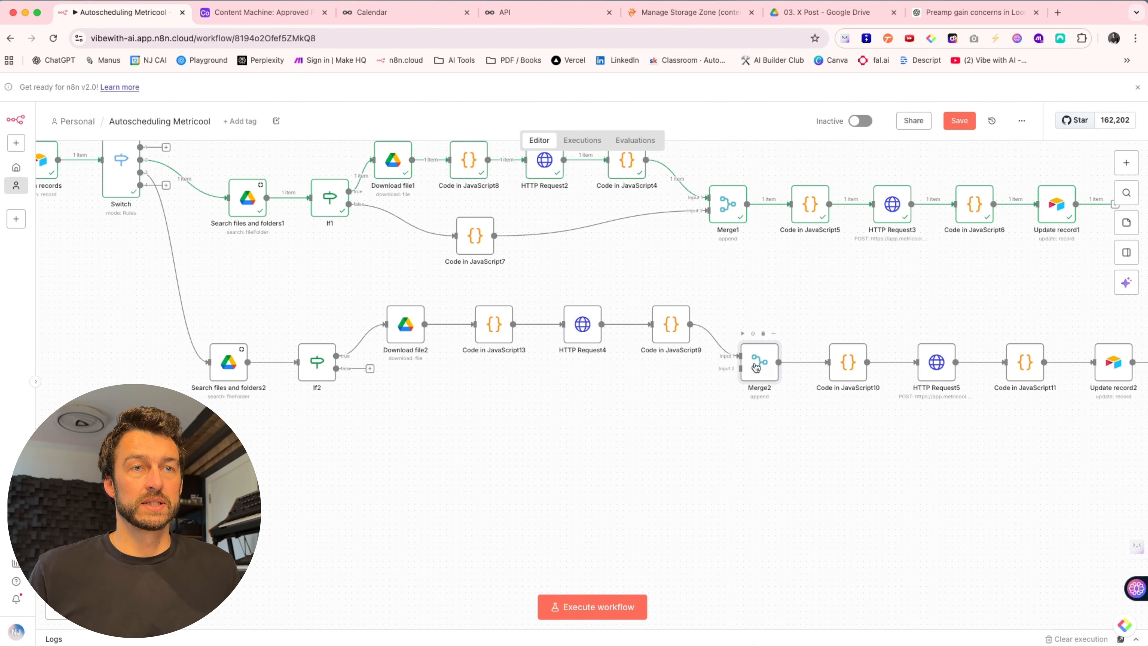
left_click(763, 333)
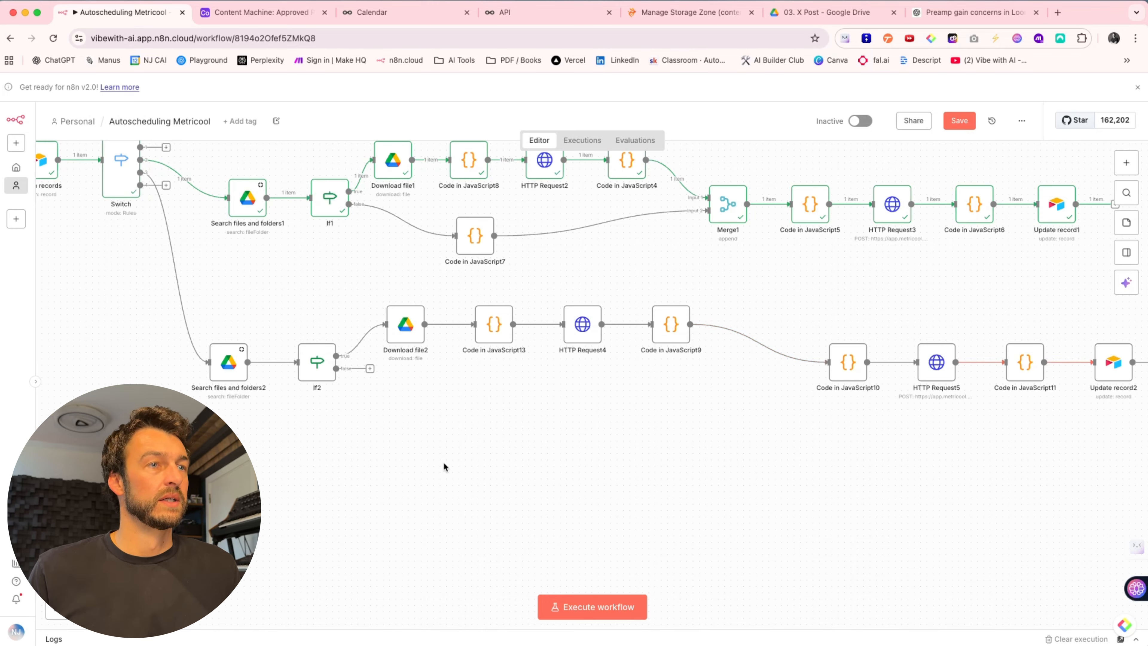
Add an Airtable Update record node to If2's false output, using the Content Machine base and the Approved Posts table.
left_click(370, 369)
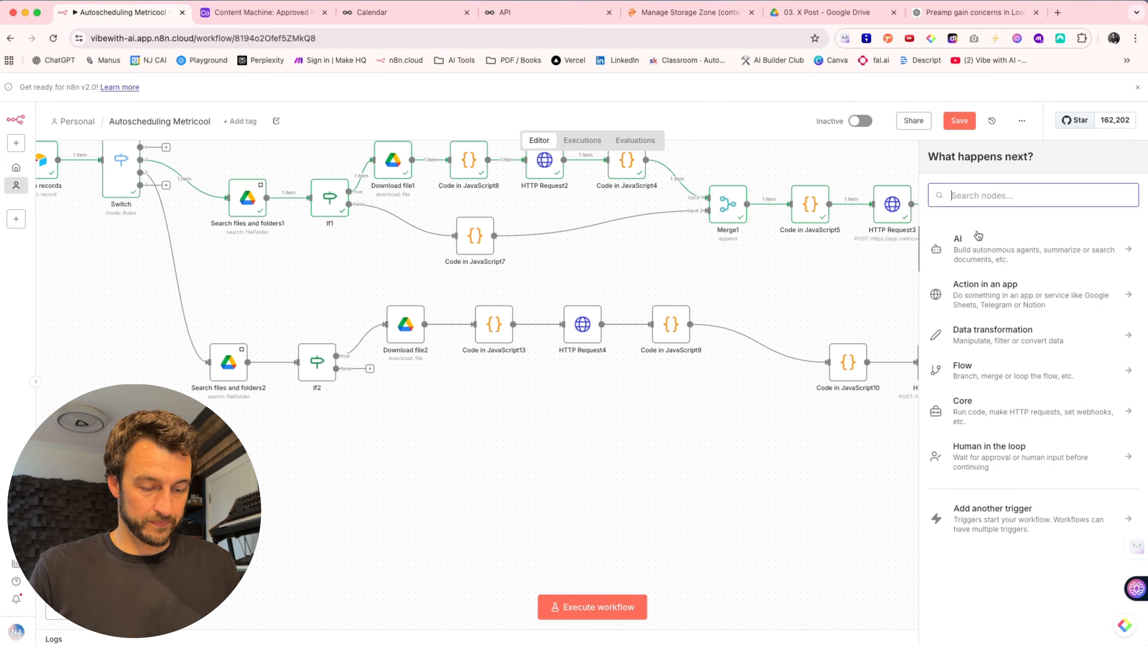
type("airtable")
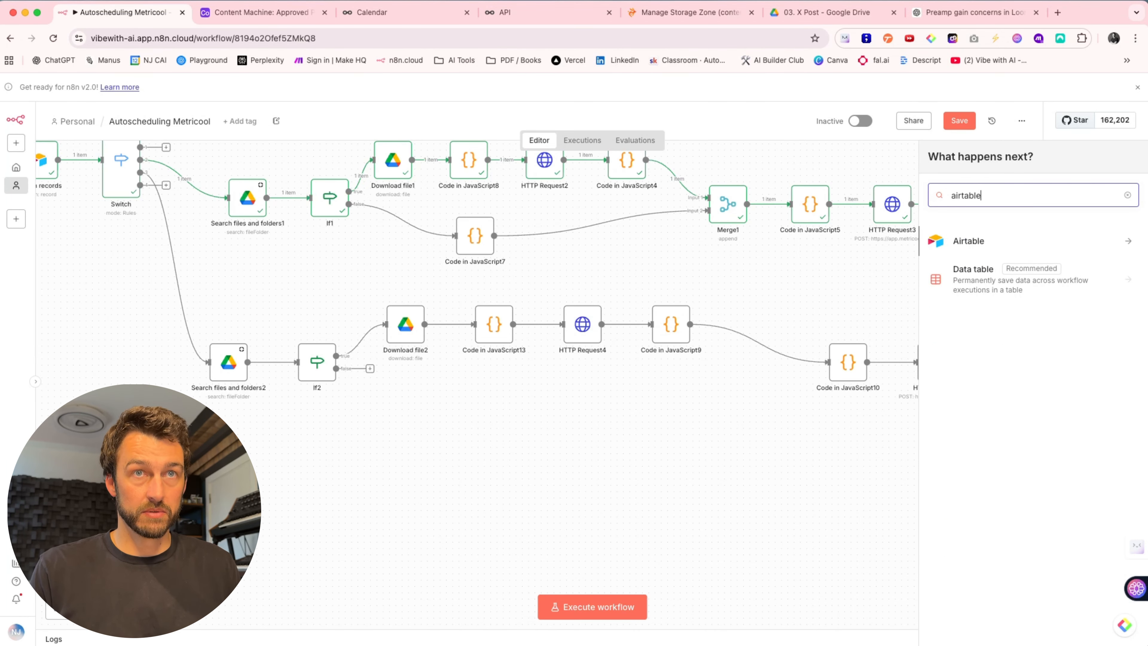
key("Return")
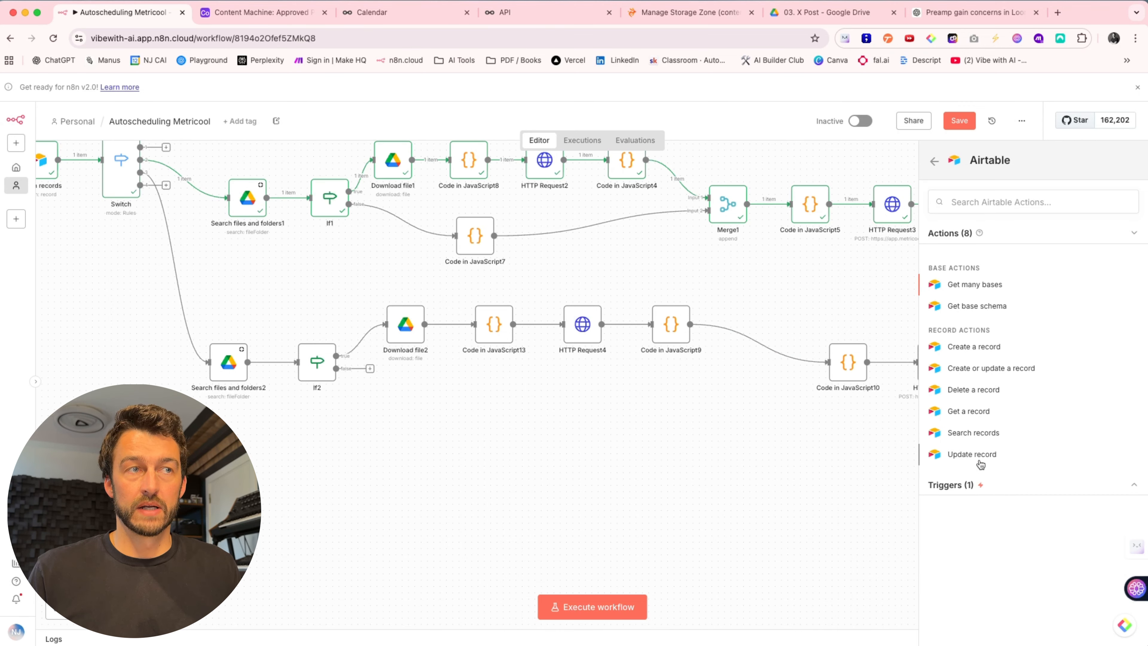
left_click(977, 456)
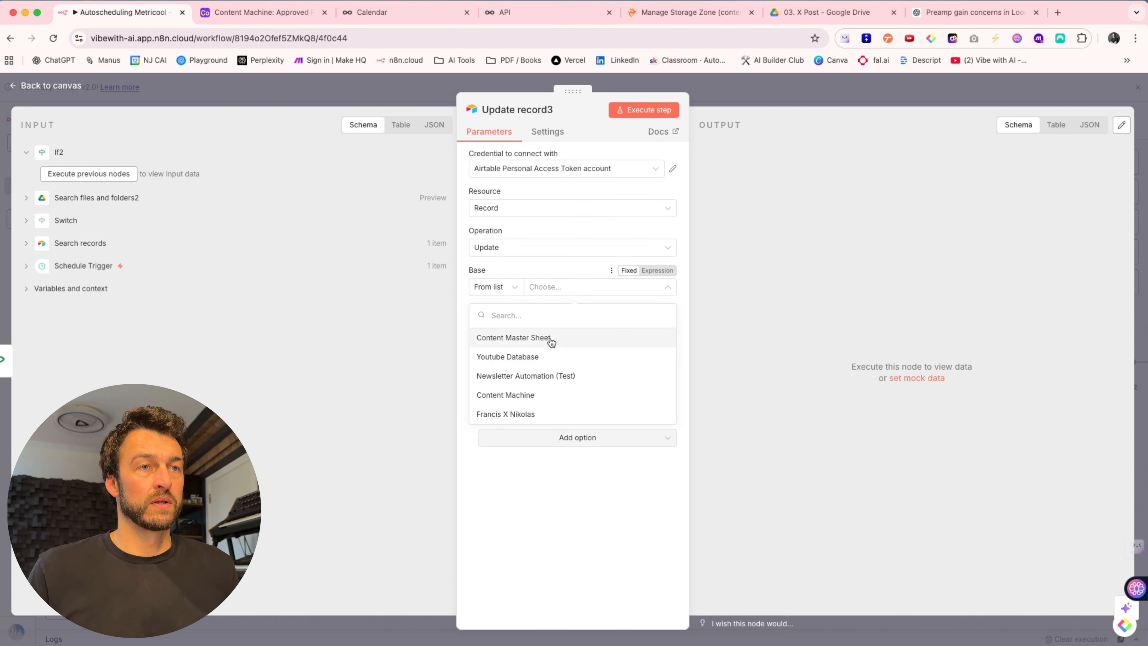
left_click(527, 393)
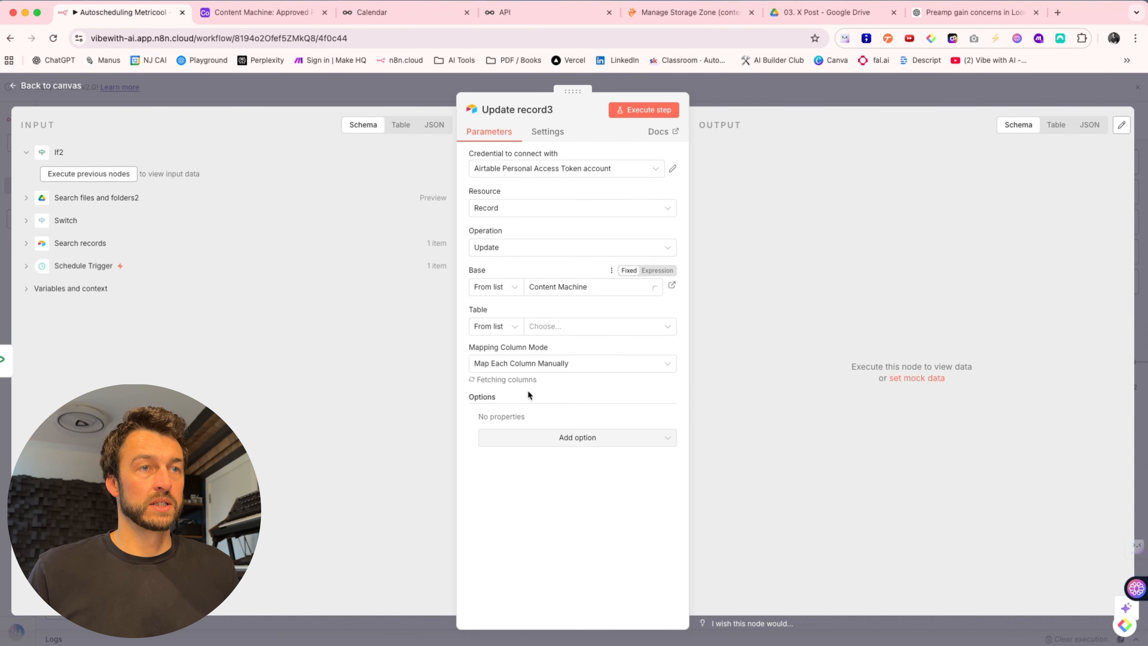
left_click(583, 330)
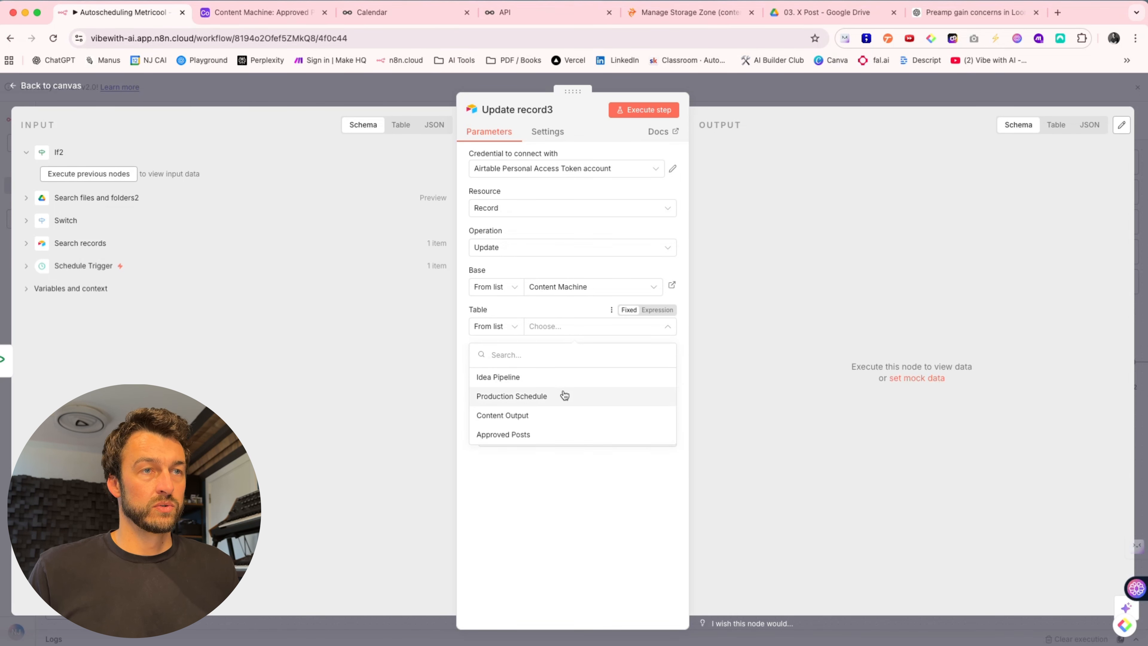
left_click(554, 436)
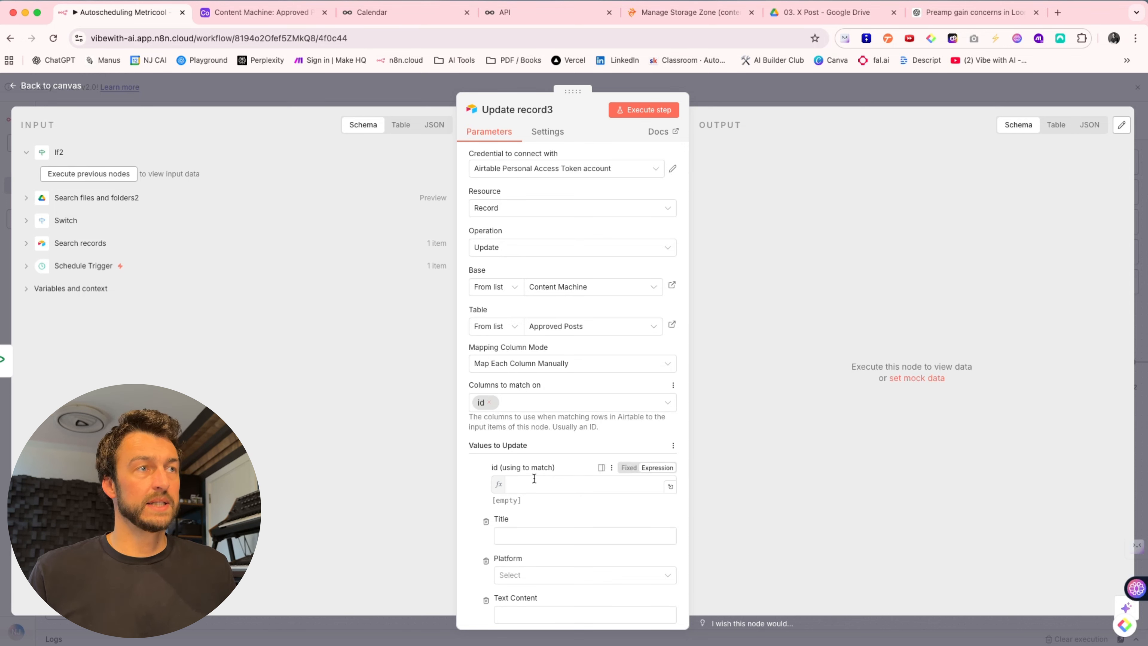
Map the id from the Search records node to the id match field of Update record3.
left_click(27, 244)
left_click_drag(62, 264, 549, 486)
left_click(329, 482)
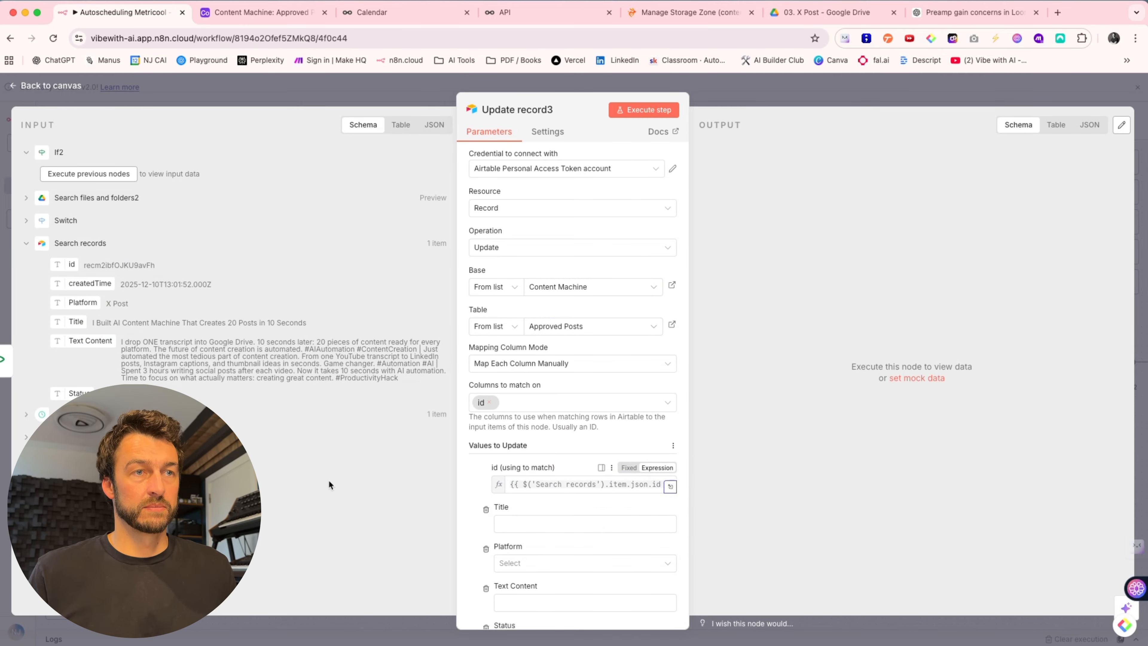
Set Update record3's Error Log value to "No media file found" and return to the full workflow canvas.
scroll(690, 459, "down", 5)
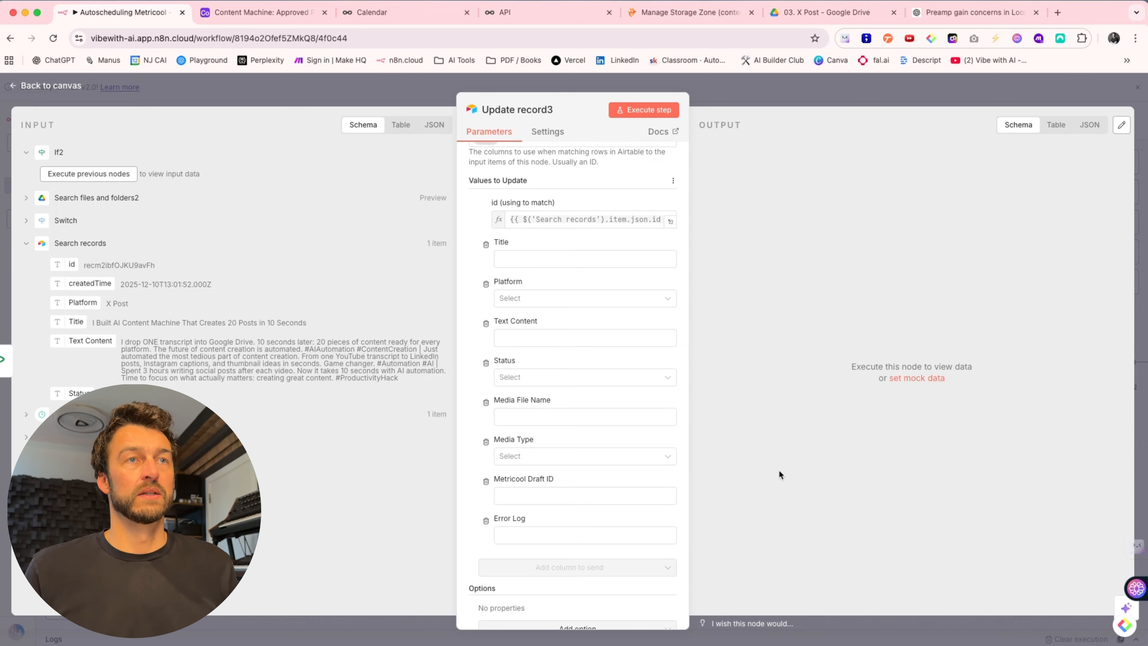
left_click(502, 534)
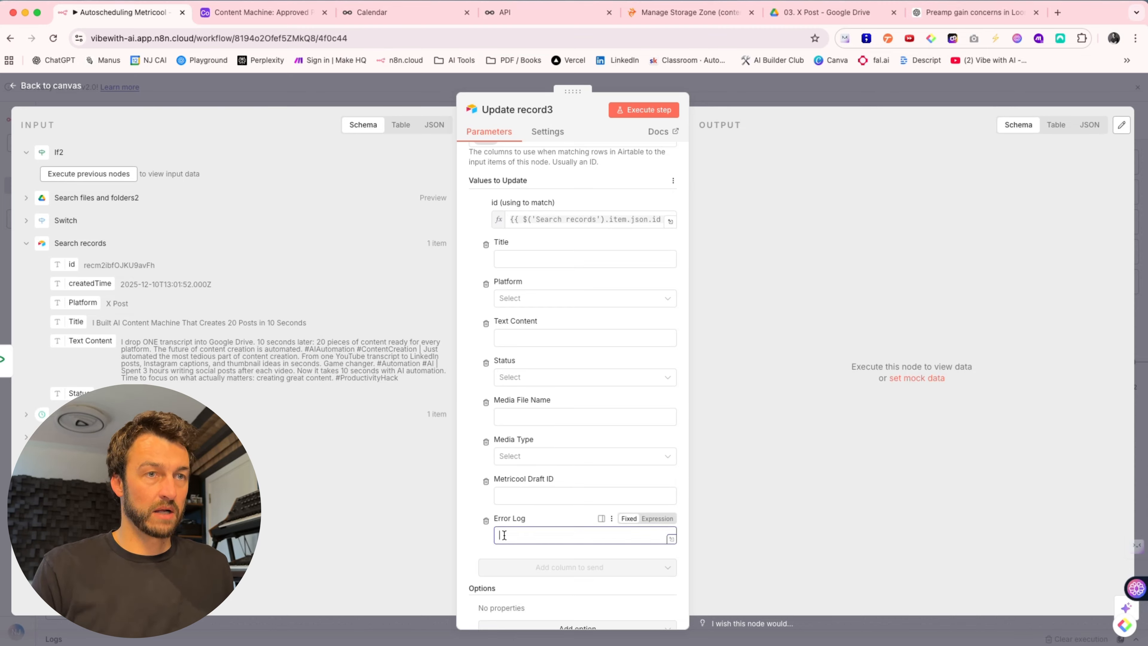
type("No media file found")
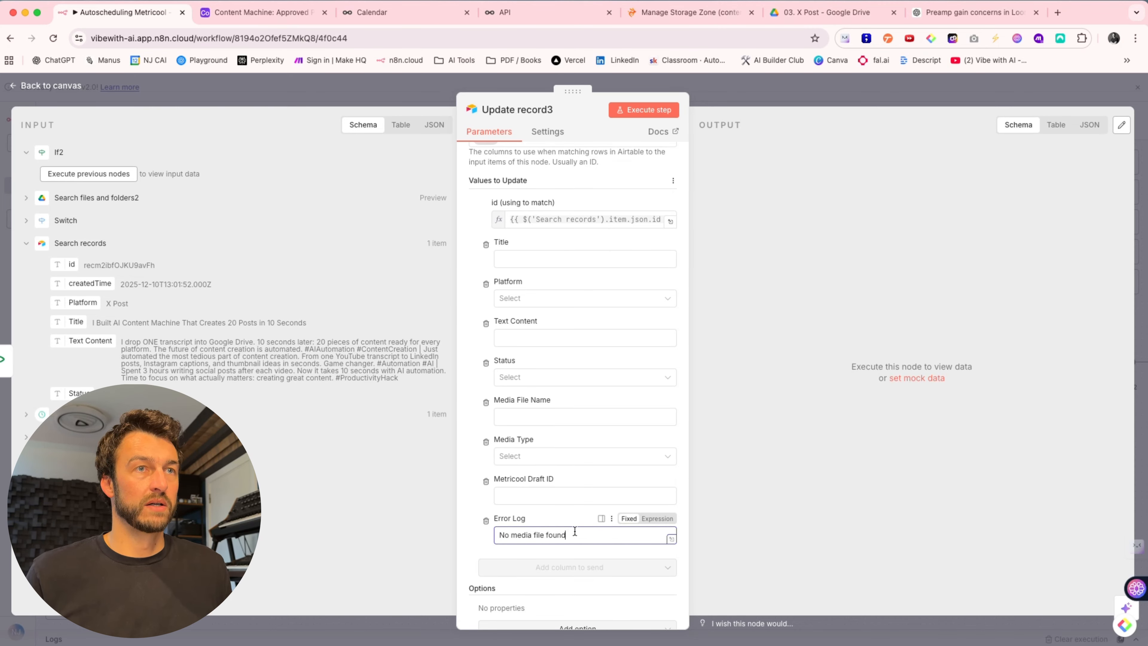
scroll(575, 531, "down", 1)
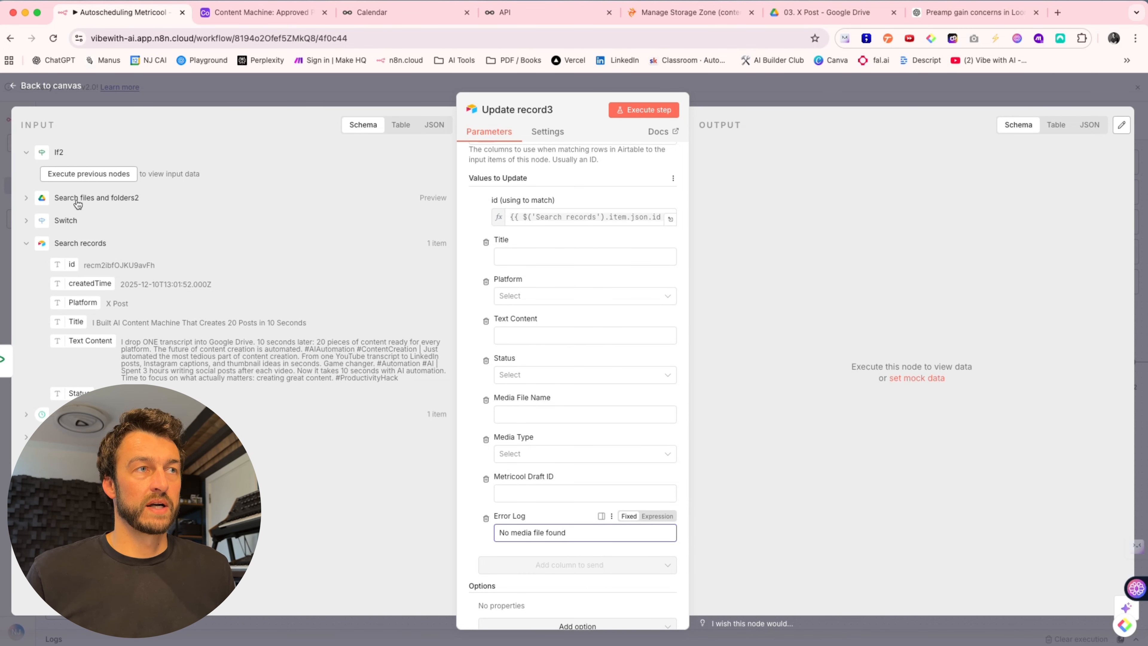
left_click(30, 88)
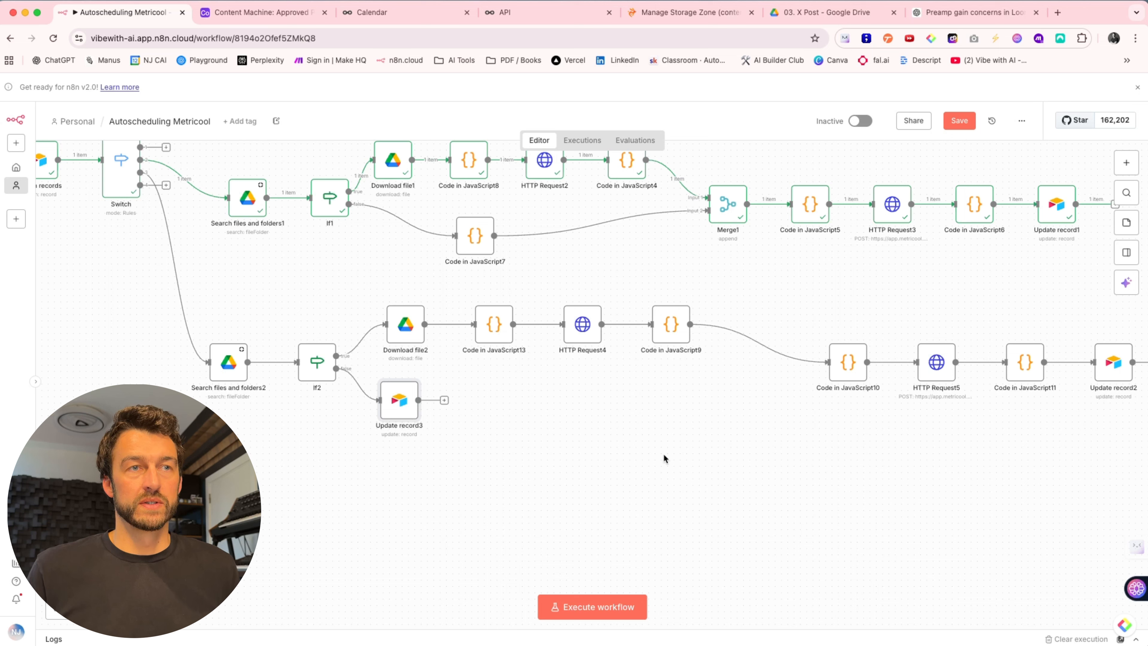
key("1")
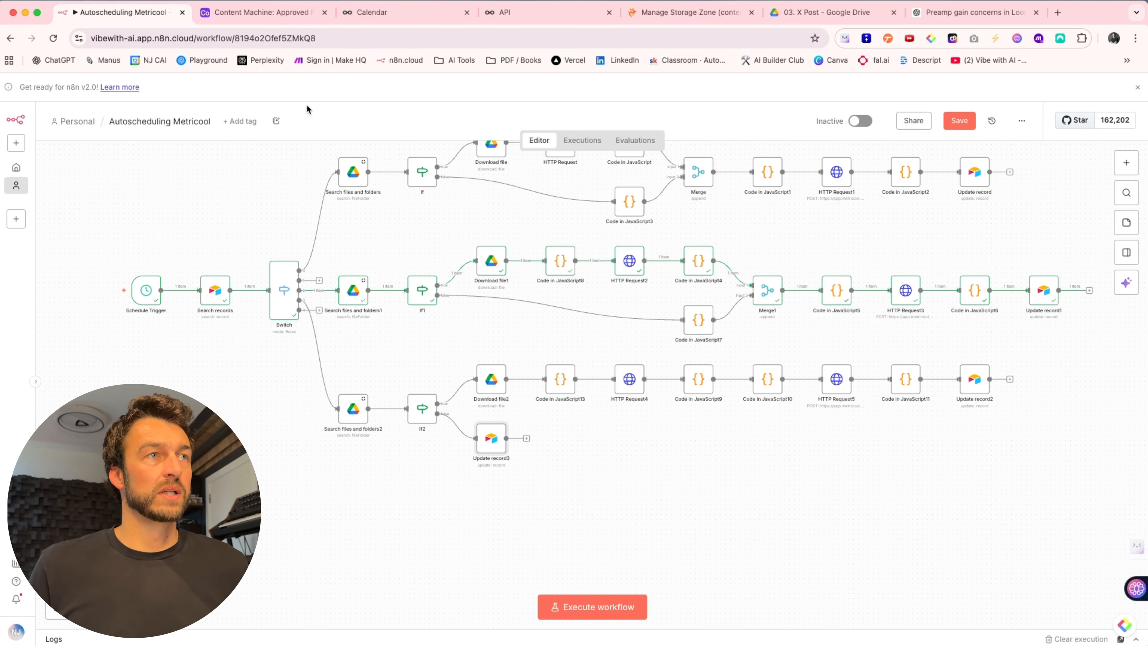
In Airtable's Approved Posts, set the status of the Instagram Post/Reel record to Approved.
left_click(246, 14)
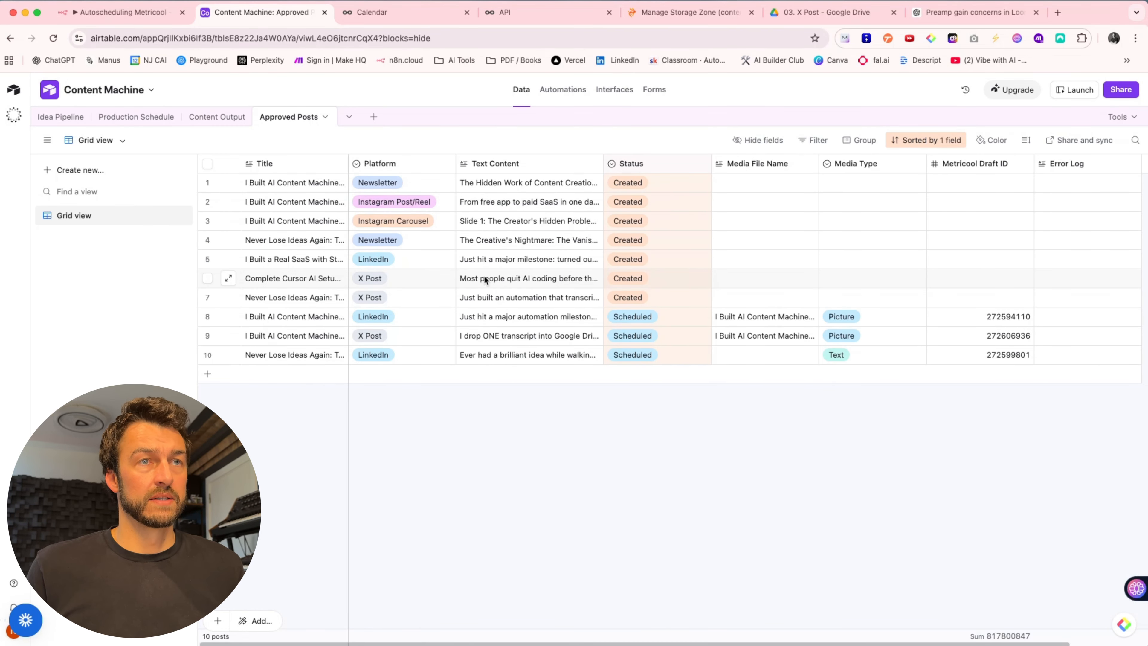
left_click(647, 202)
left_click(646, 202)
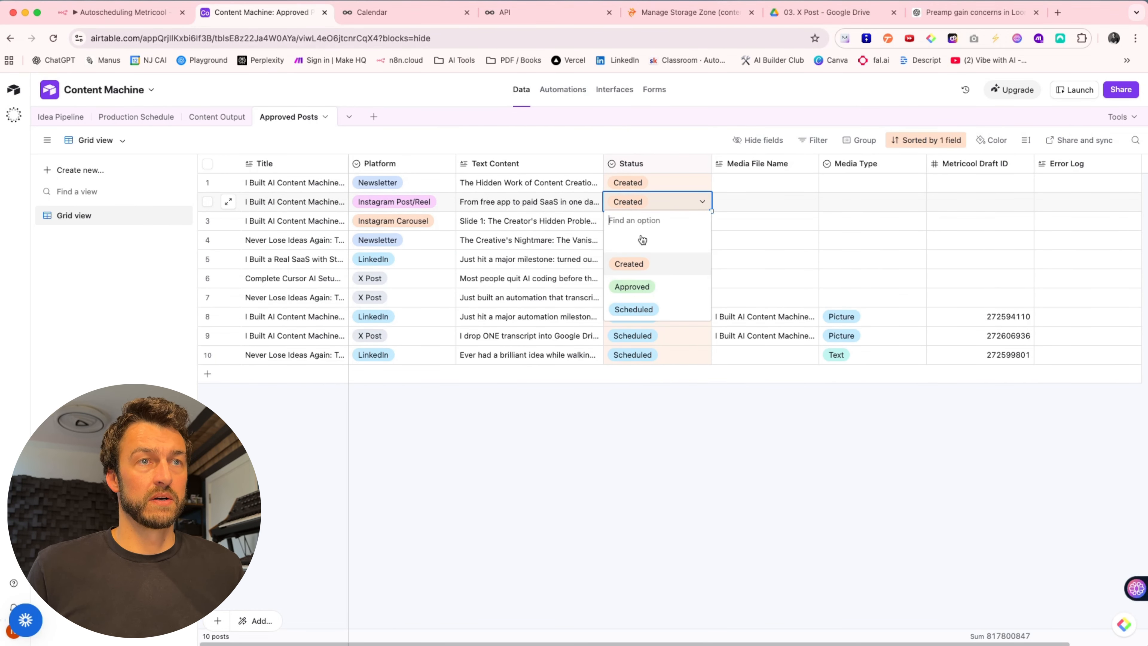
left_click(633, 285)
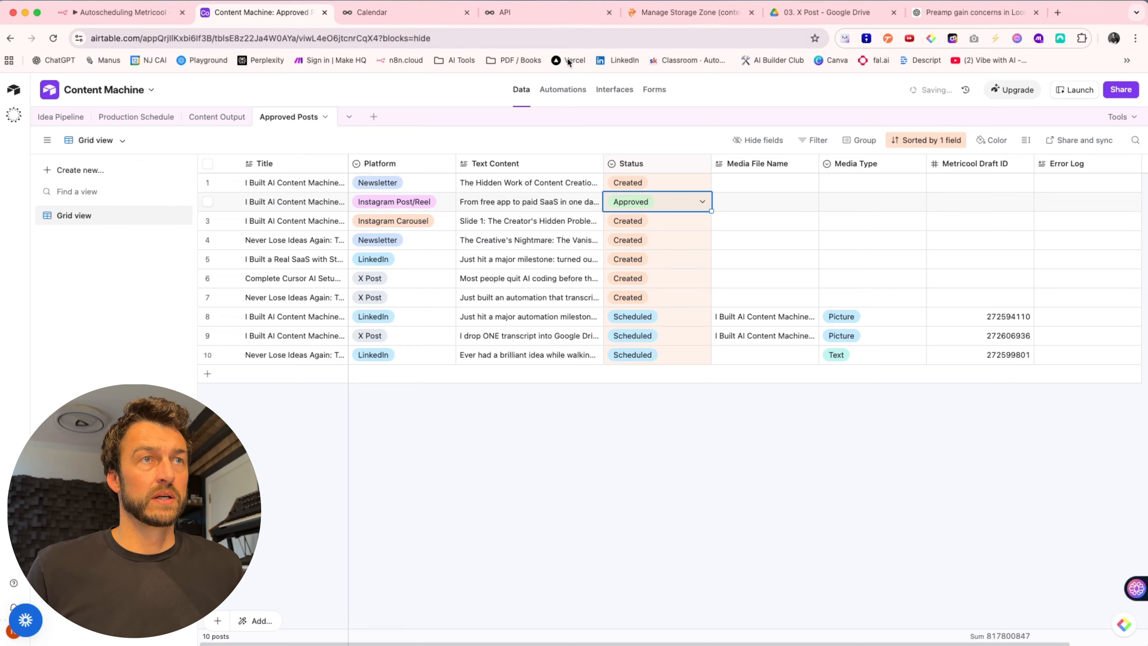
Check the media in Google Drive's 04. Instagram Posts folder, and execute the workflow in n8n.
left_click(827, 12)
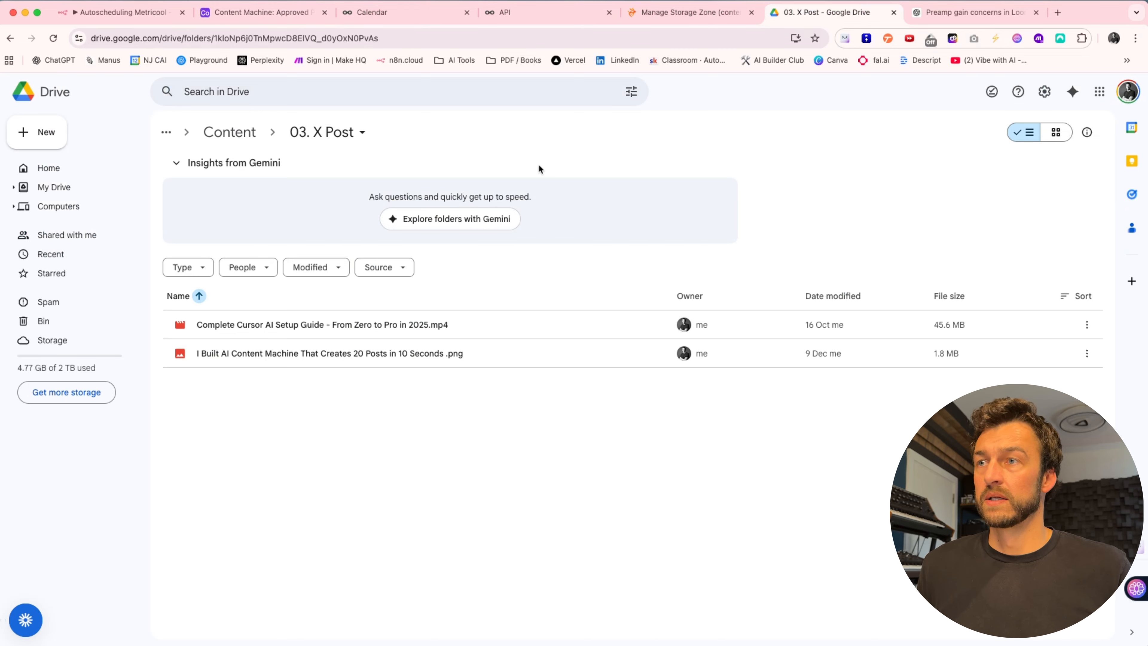
left_click(242, 139)
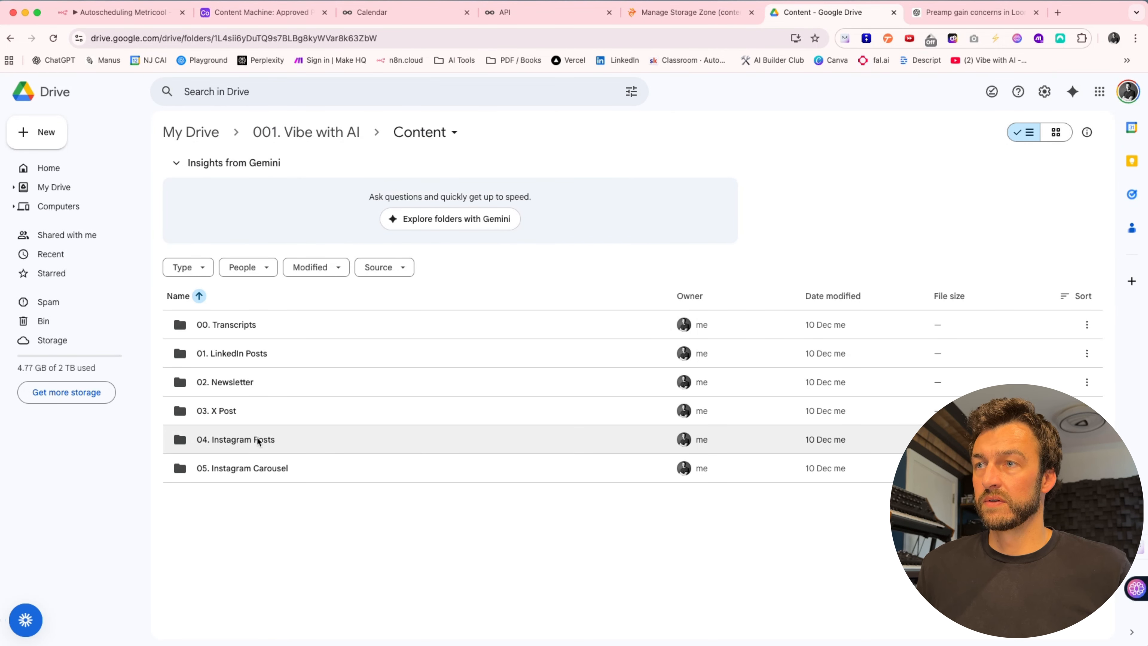
left_click(268, 441)
double_click(268, 440)
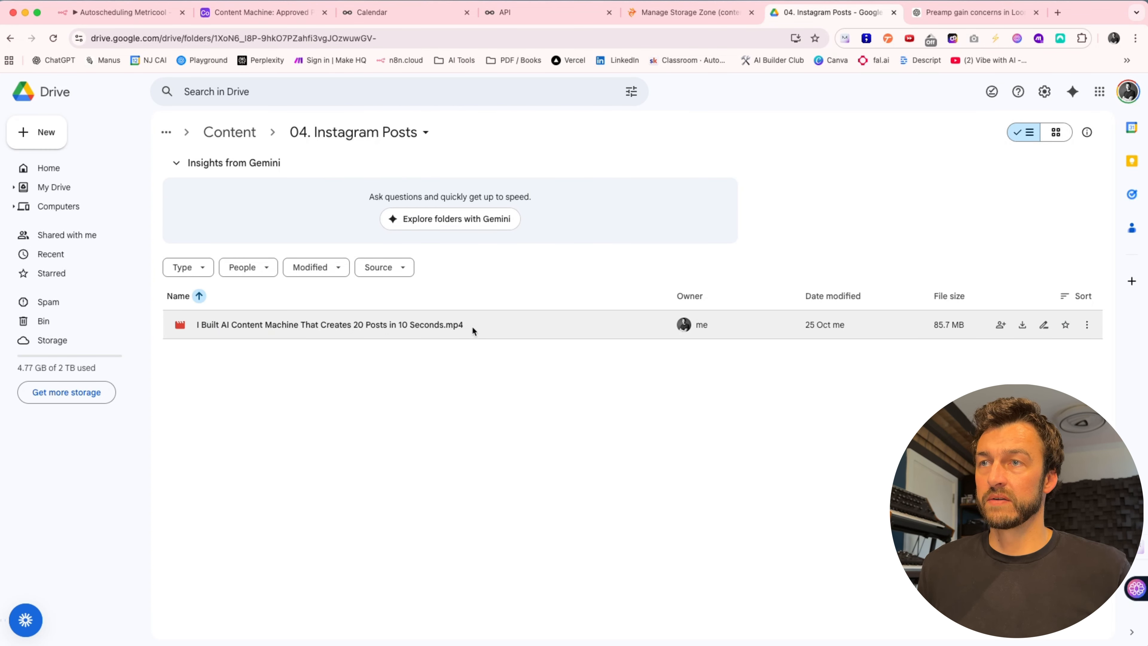
left_click(121, 12)
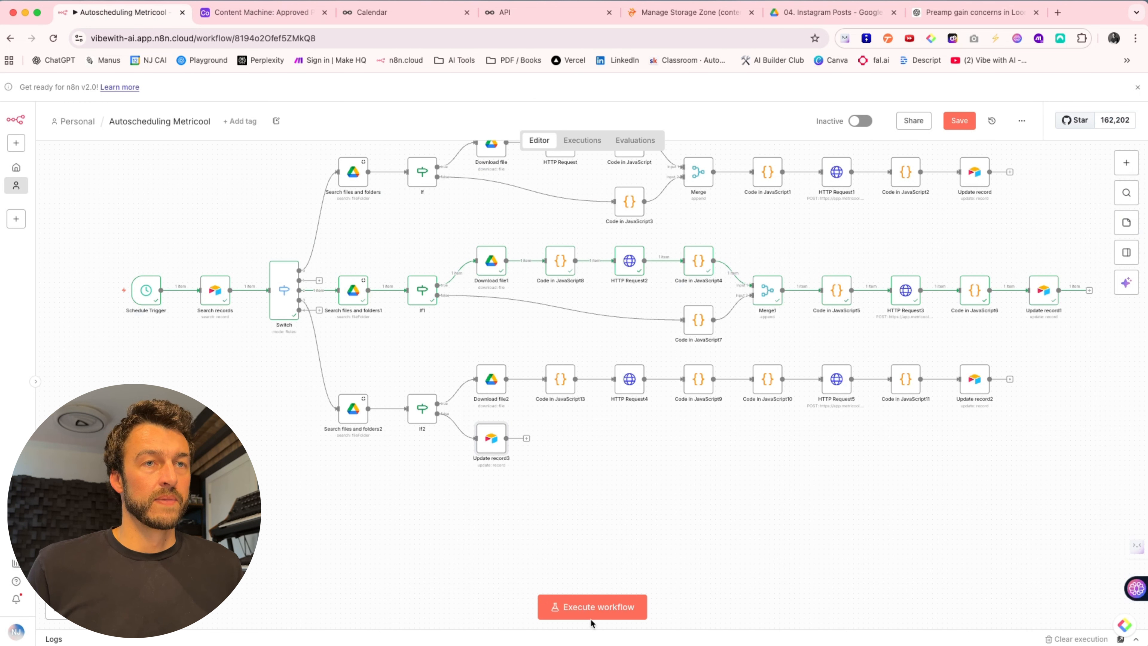
left_click(608, 615)
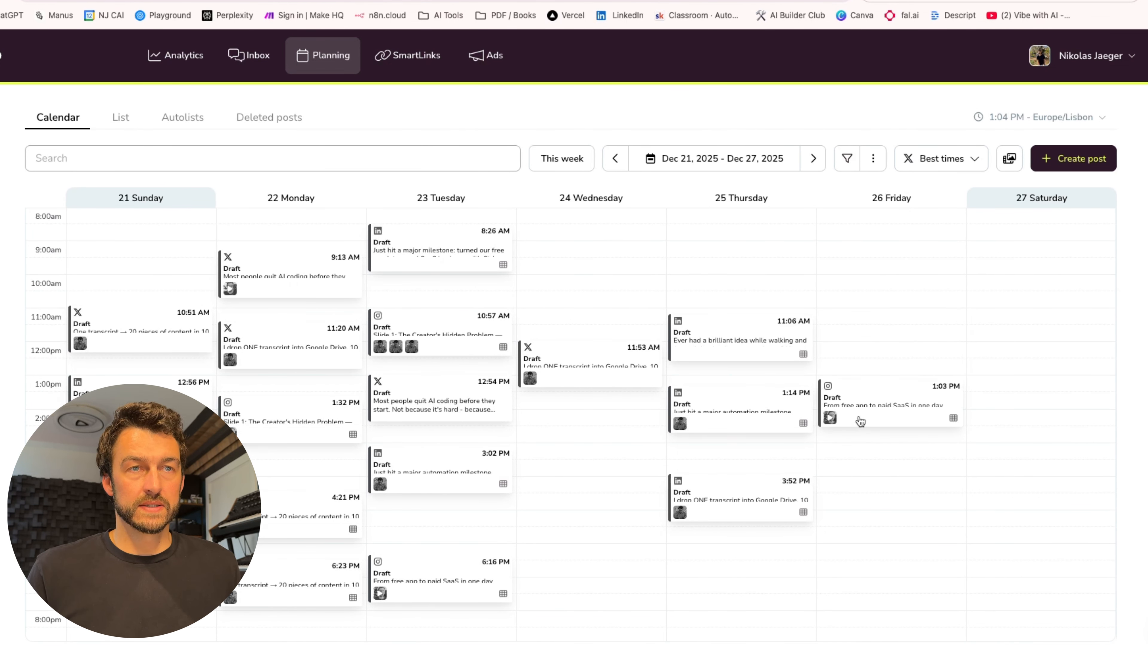
Open the Dec 26 Instagram draft in Metricool and switch its type to Reel and back to Post.
left_click(876, 402)
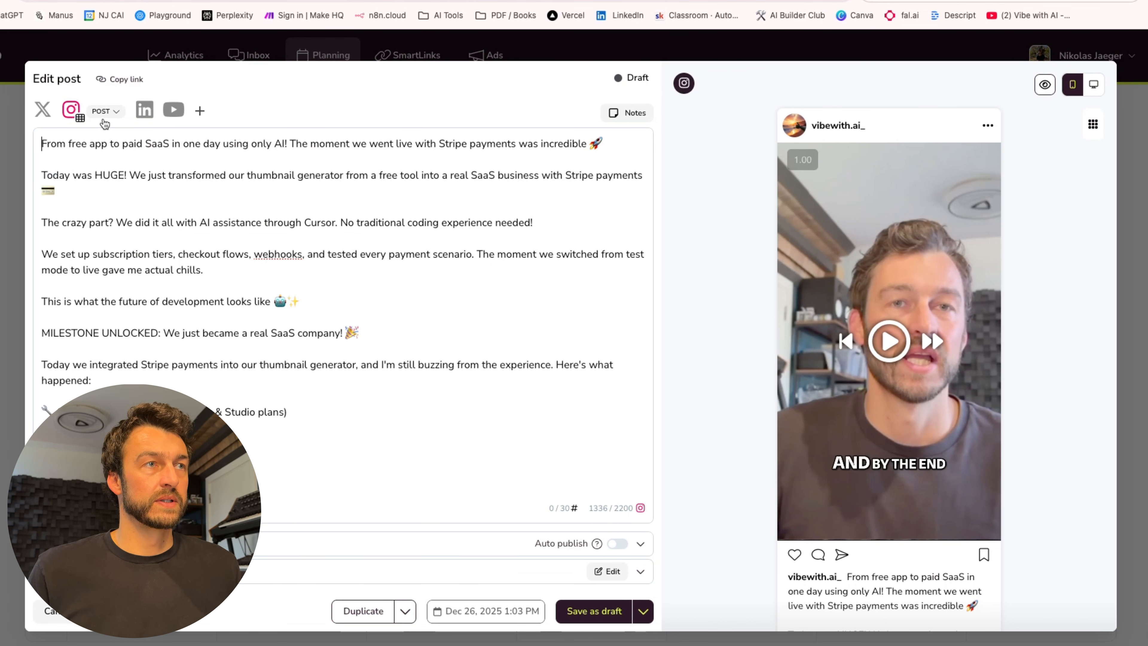
left_click(104, 112)
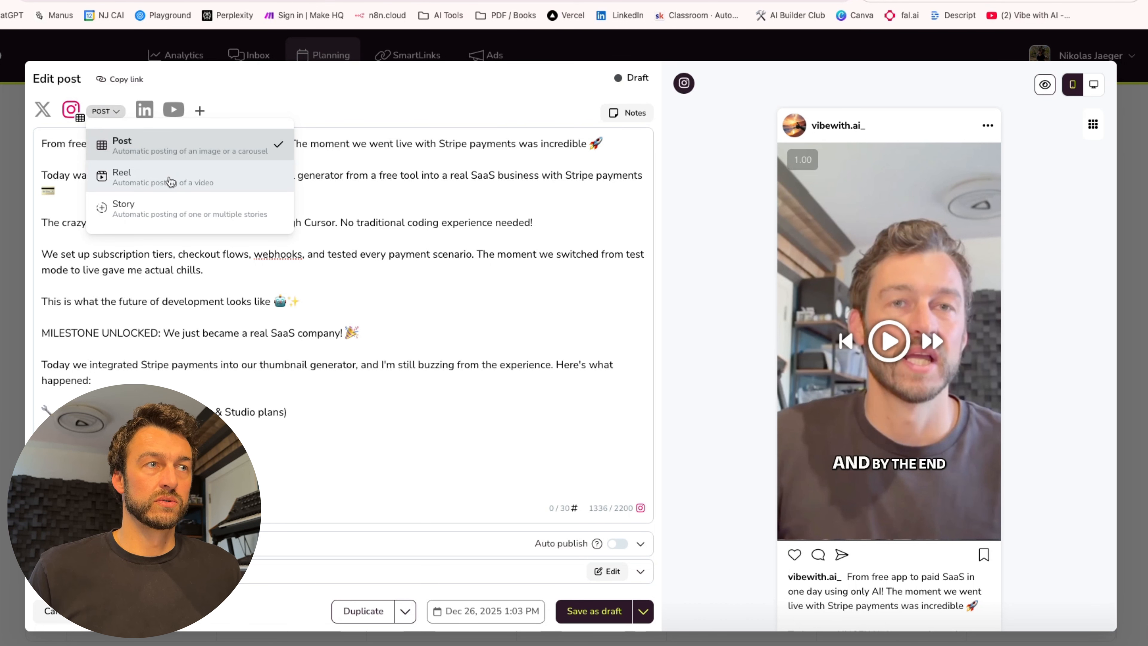
left_click(170, 182)
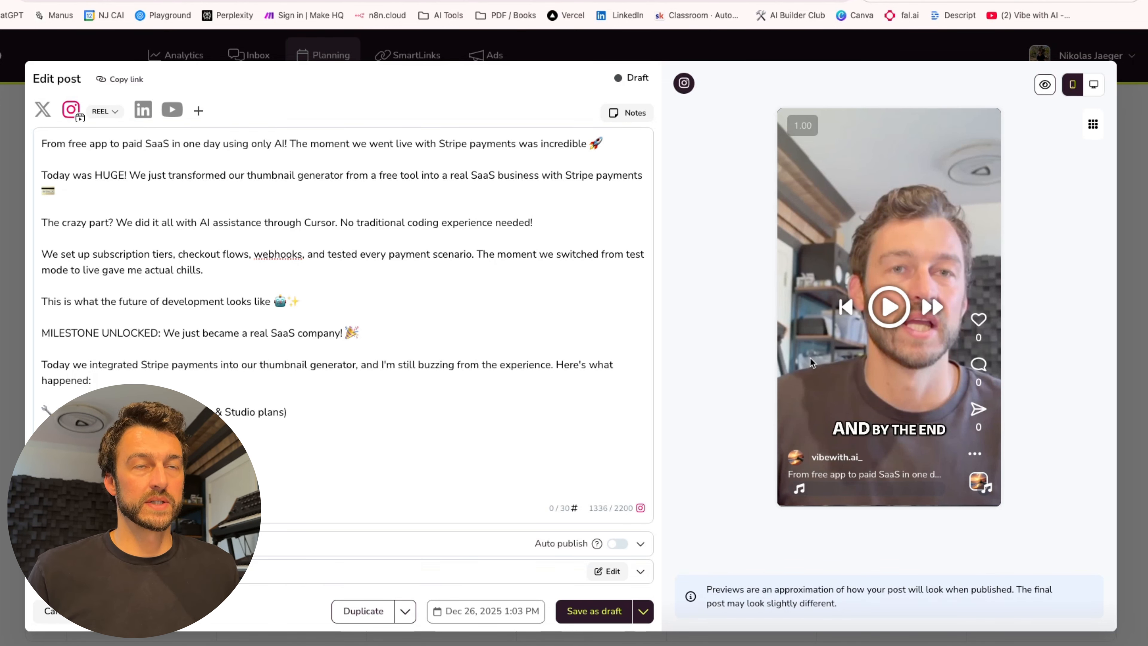
left_click(105, 111)
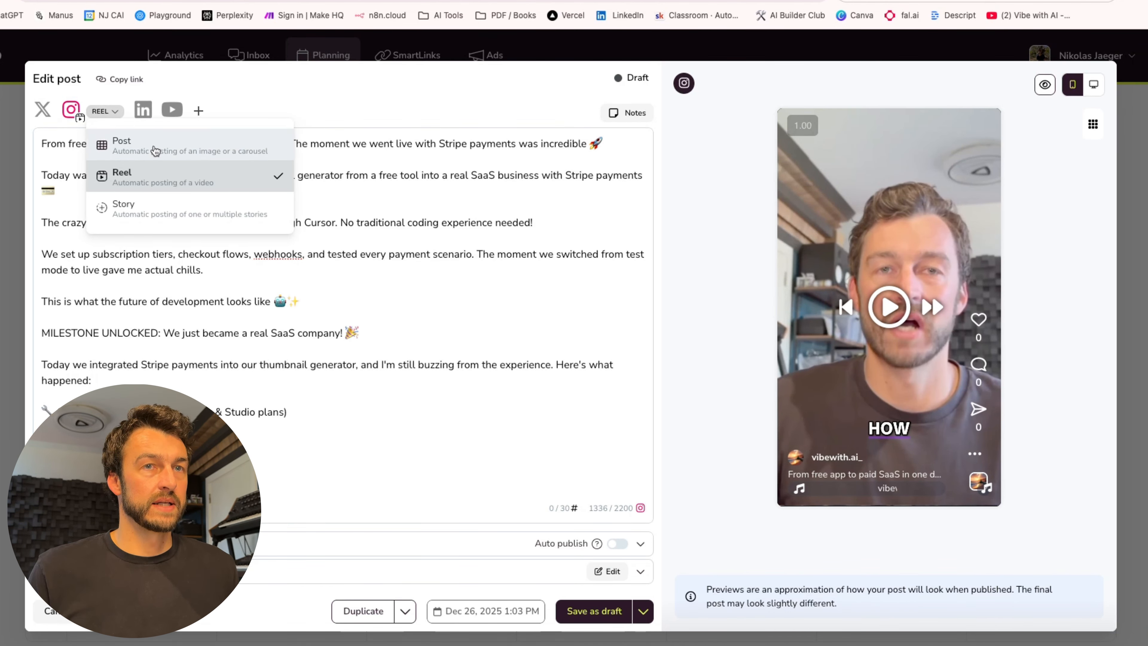
left_click(148, 149)
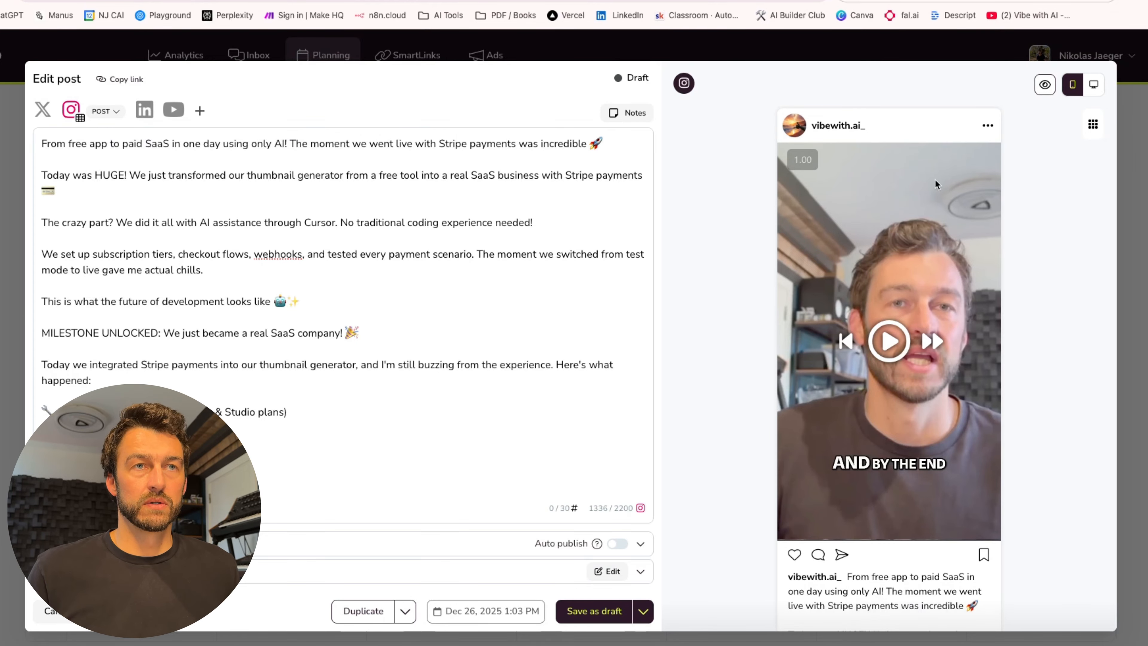
Review the full caption in the Instagram draft's preview, save the draft, and return to the calendar.
scroll(848, 369, "down", 8)
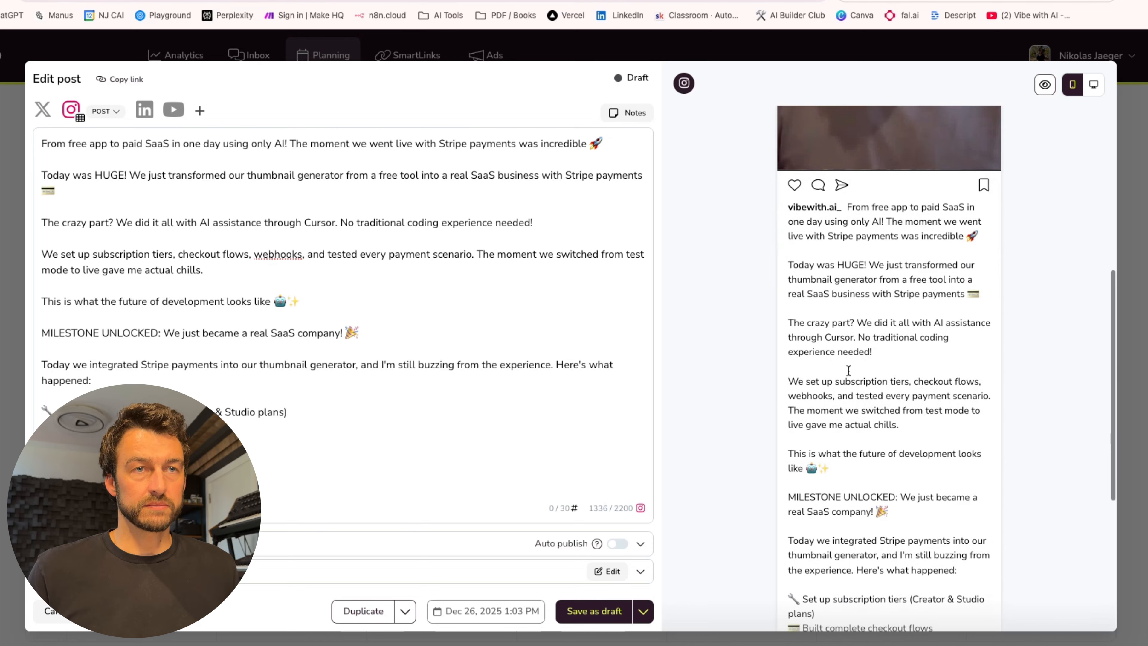
scroll(777, 435, "down", 4)
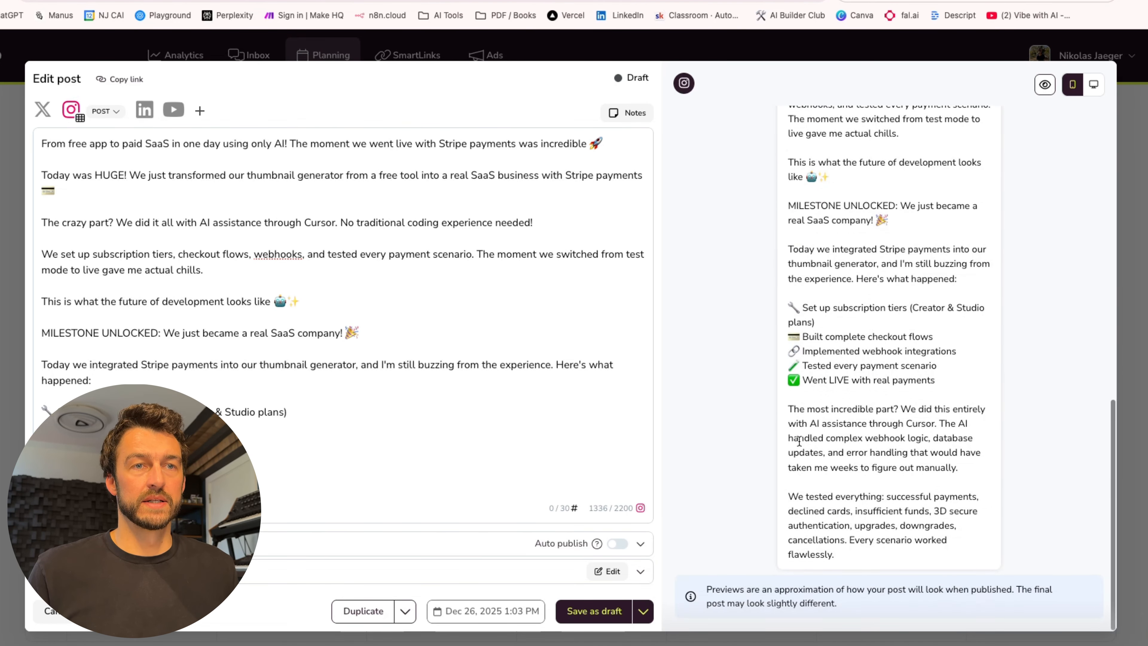
scroll(799, 439, "up", 10)
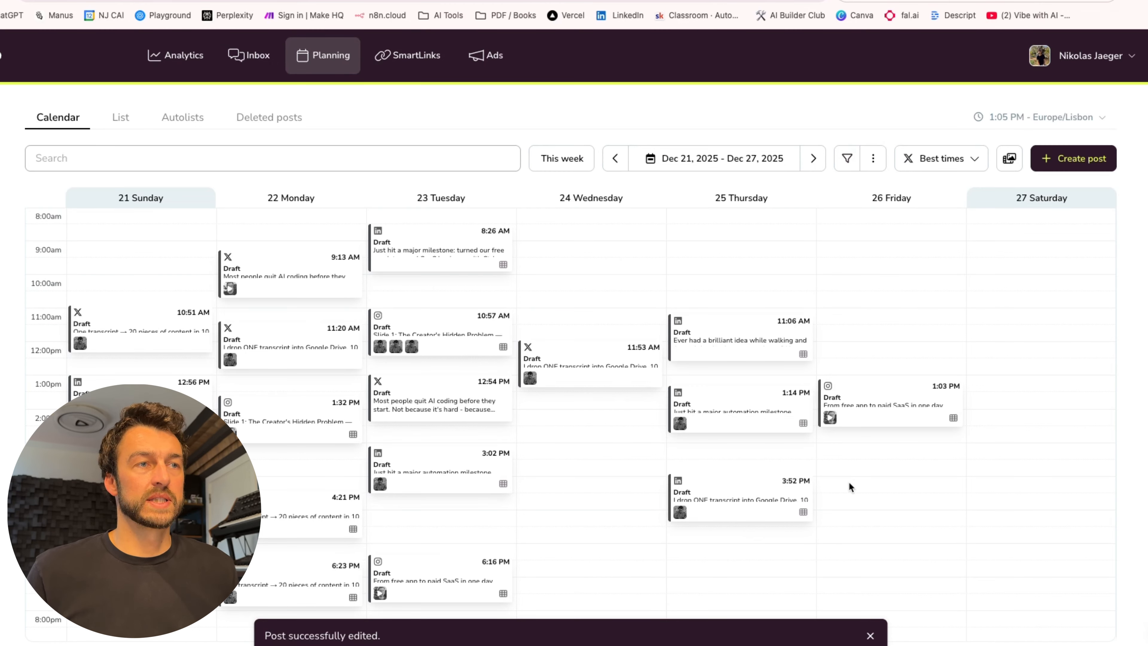
mouse_move(903, 410)
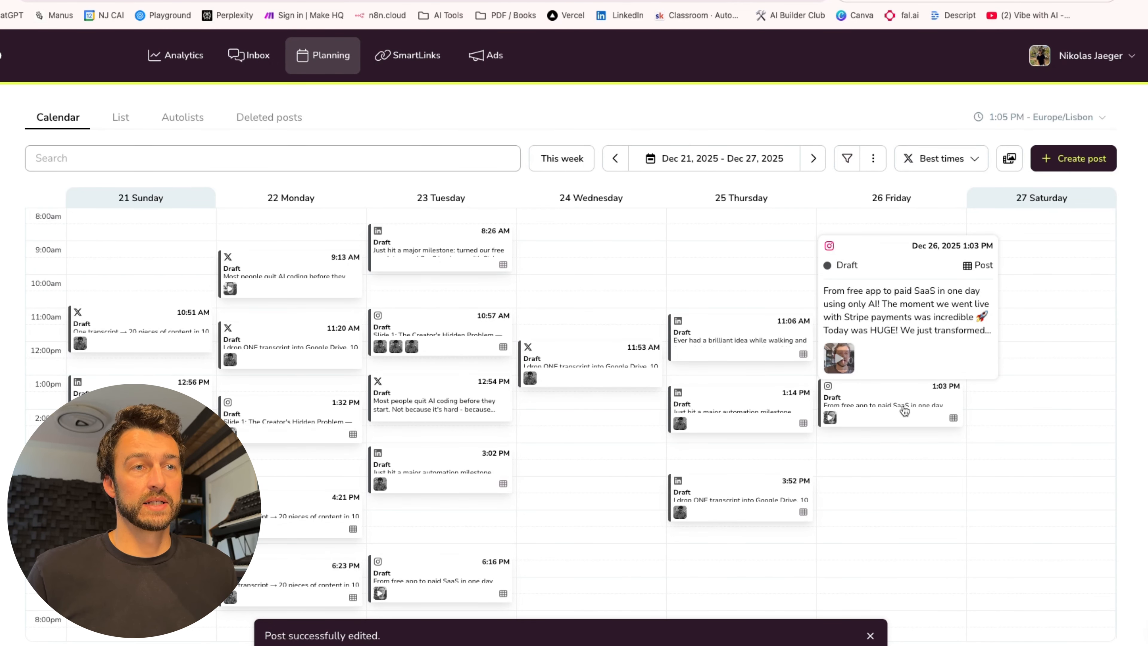
In n8n's Search files and folders3 node, set the folder filter to 05. Instagram Carousel and return to the canvas.
left_click_drag(903, 410, 571, 446)
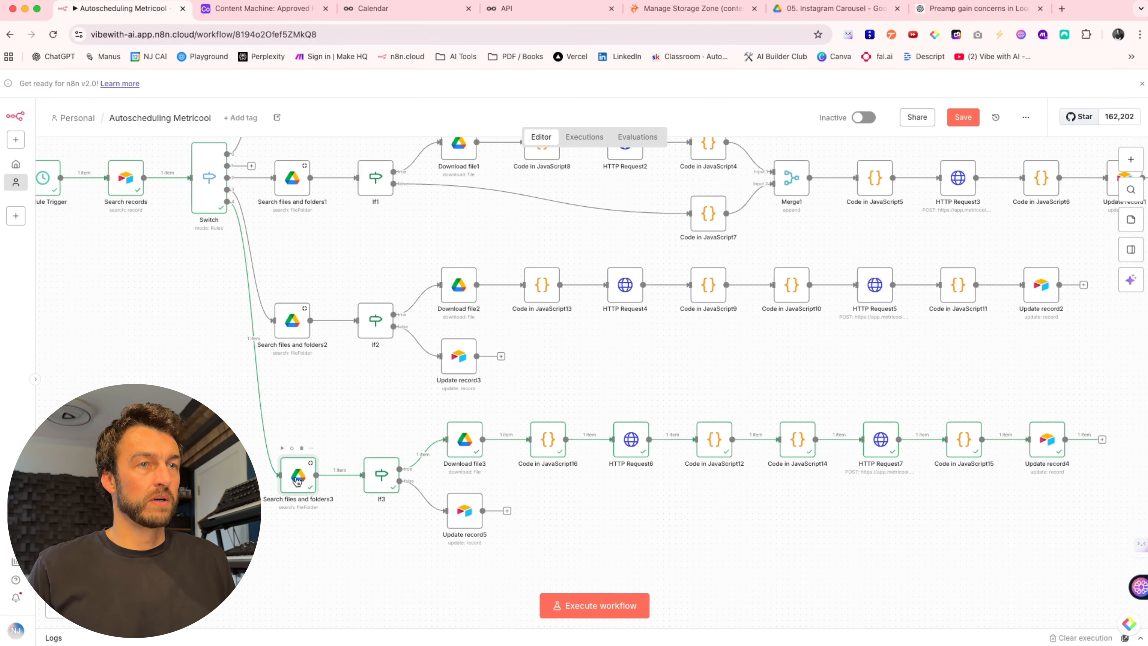
double_click(296, 477)
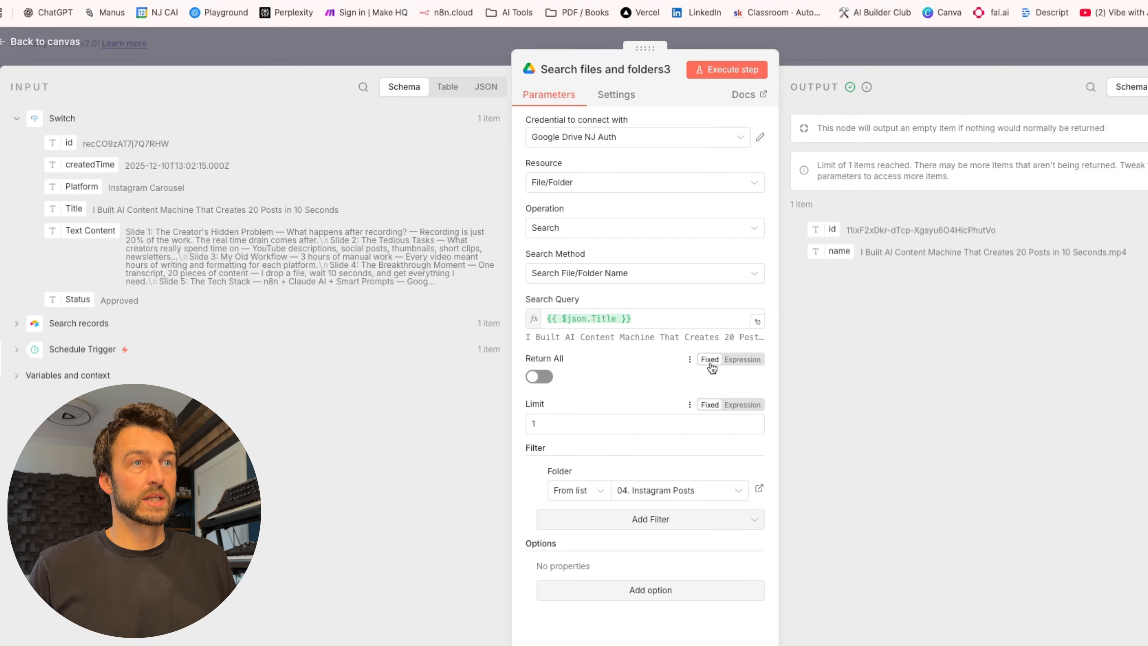
left_click(664, 499)
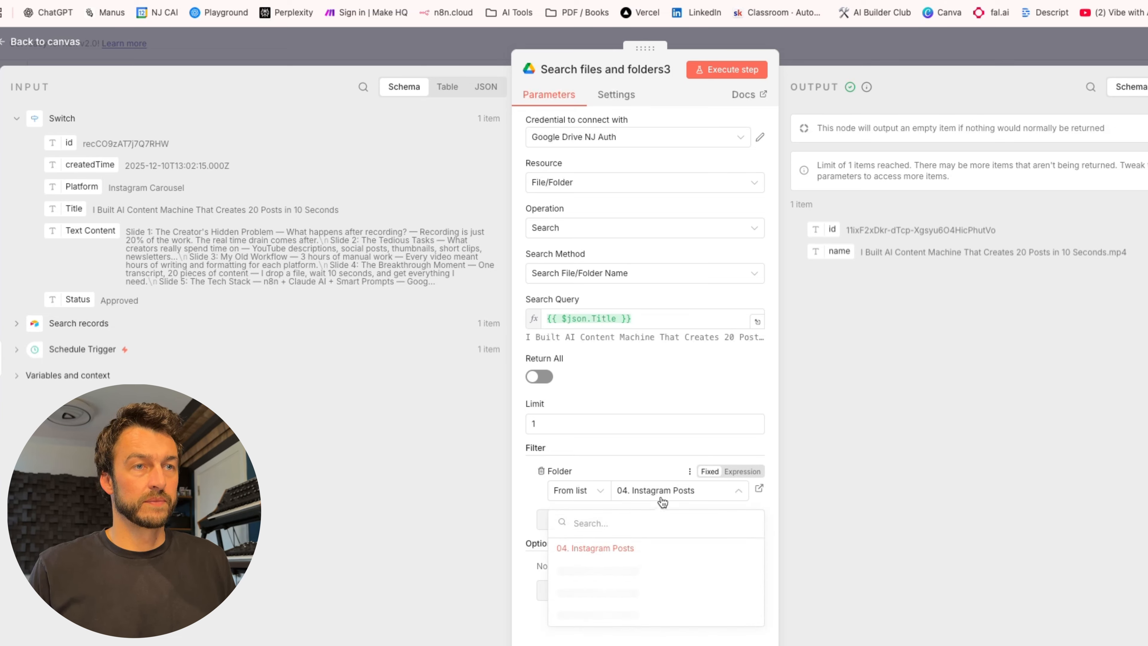
type("instagram")
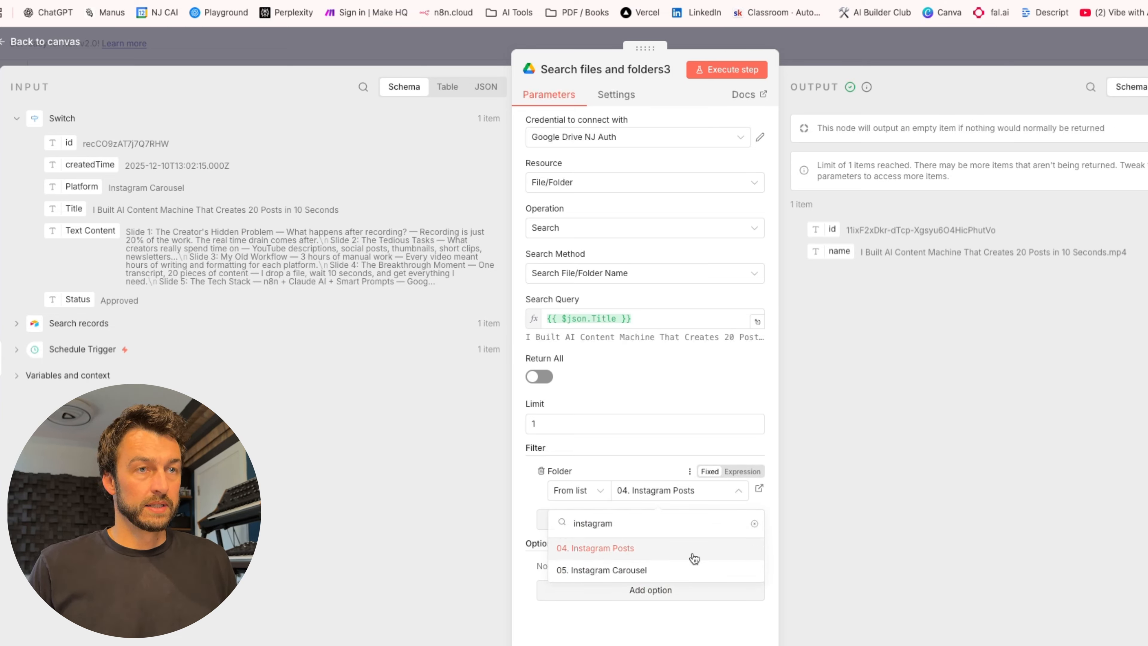
left_click(602, 572)
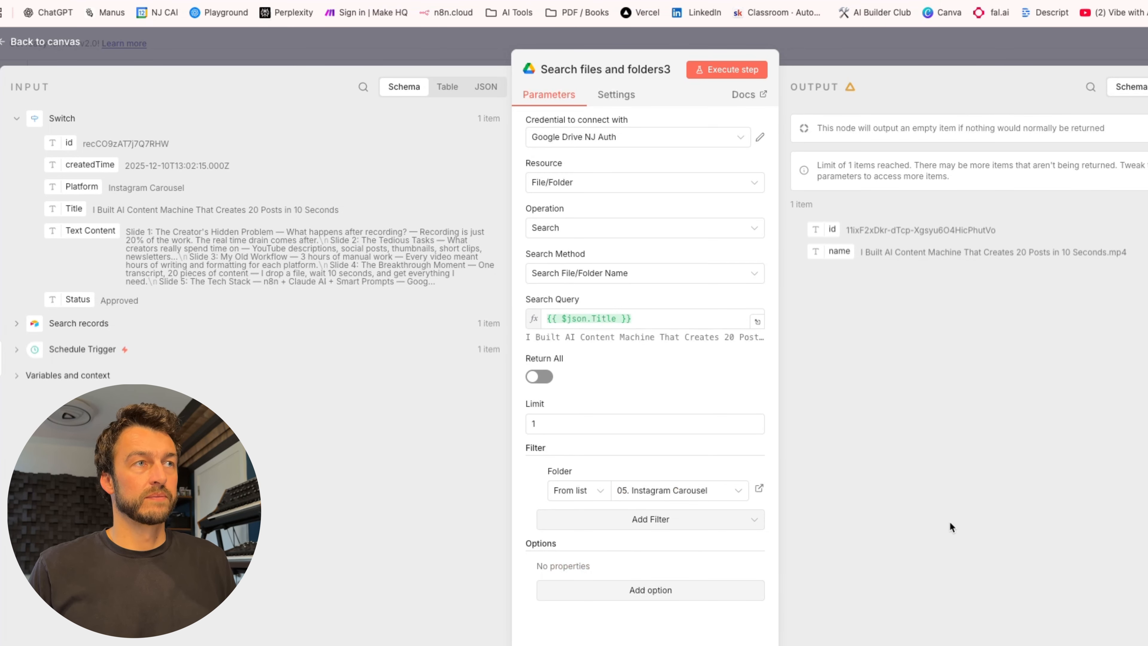
left_click(14, 43)
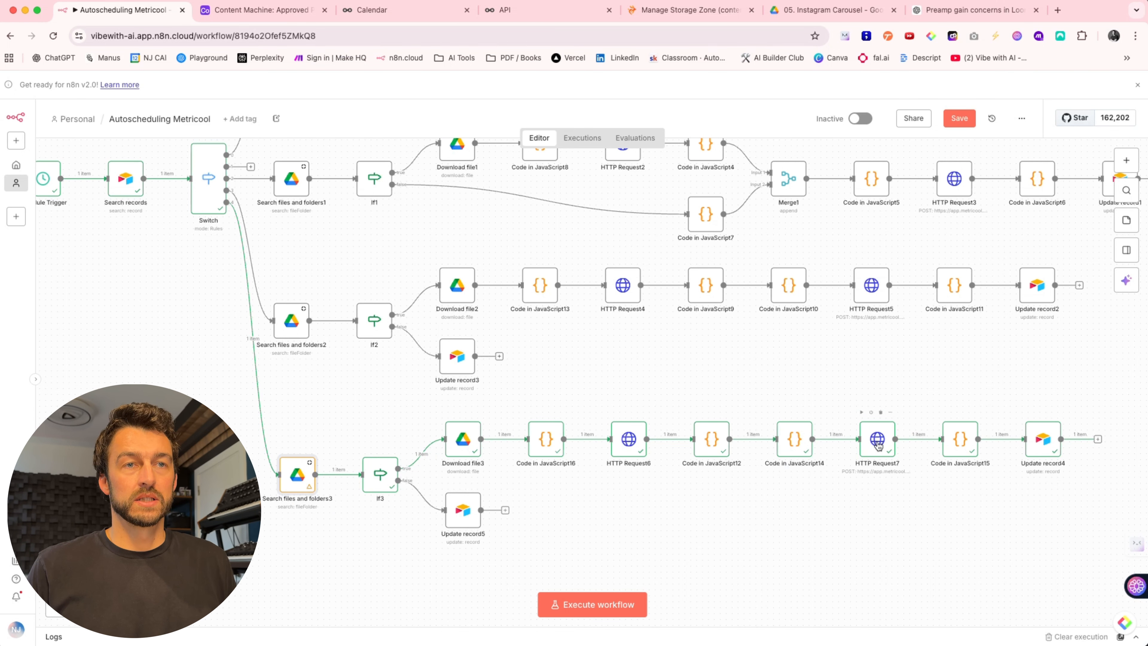
Replace the Code in JavaScript14 script with the version that collects all carousel image URLs into the request body, and review it.
double_click(794, 441)
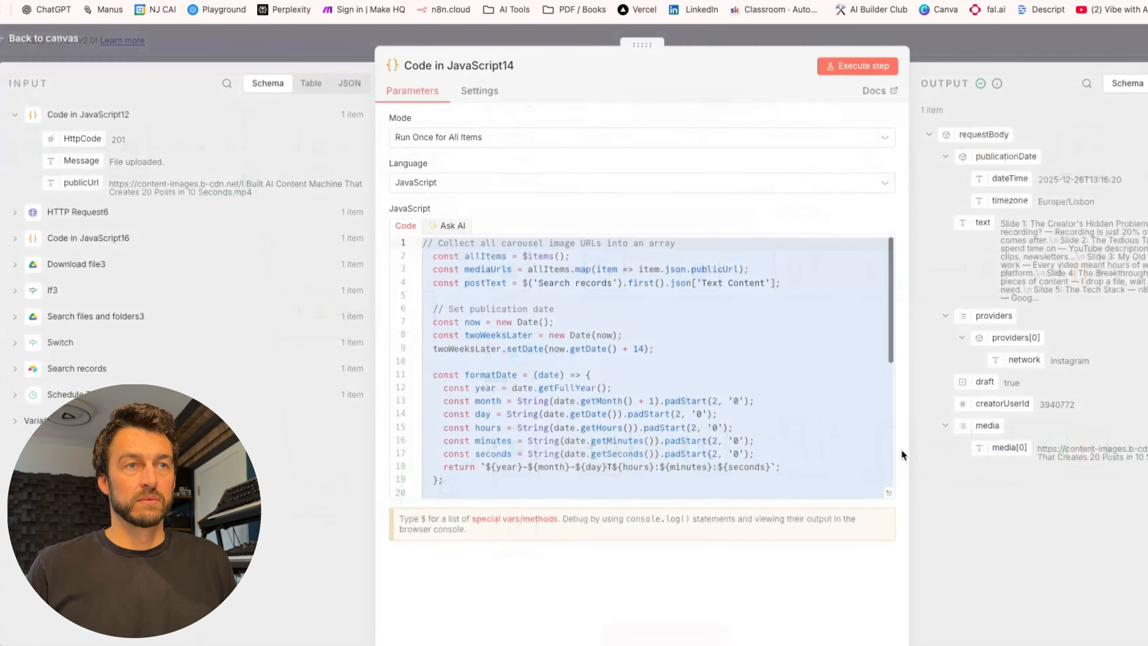
left_click(500, 495)
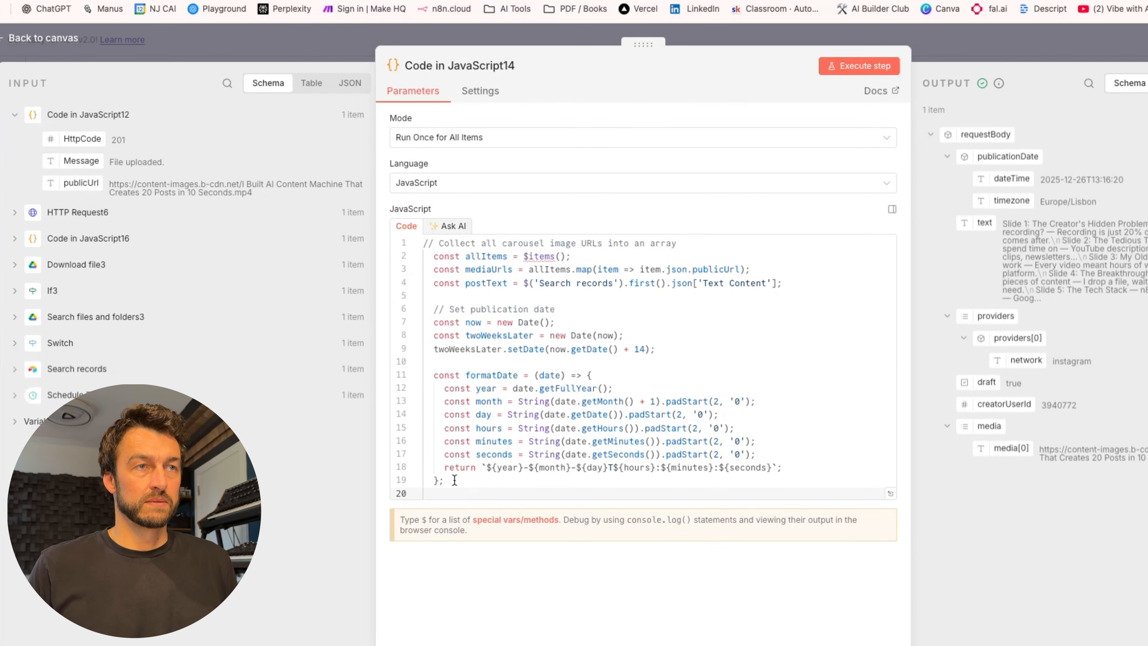
left_click_drag(454, 480, 407, 148)
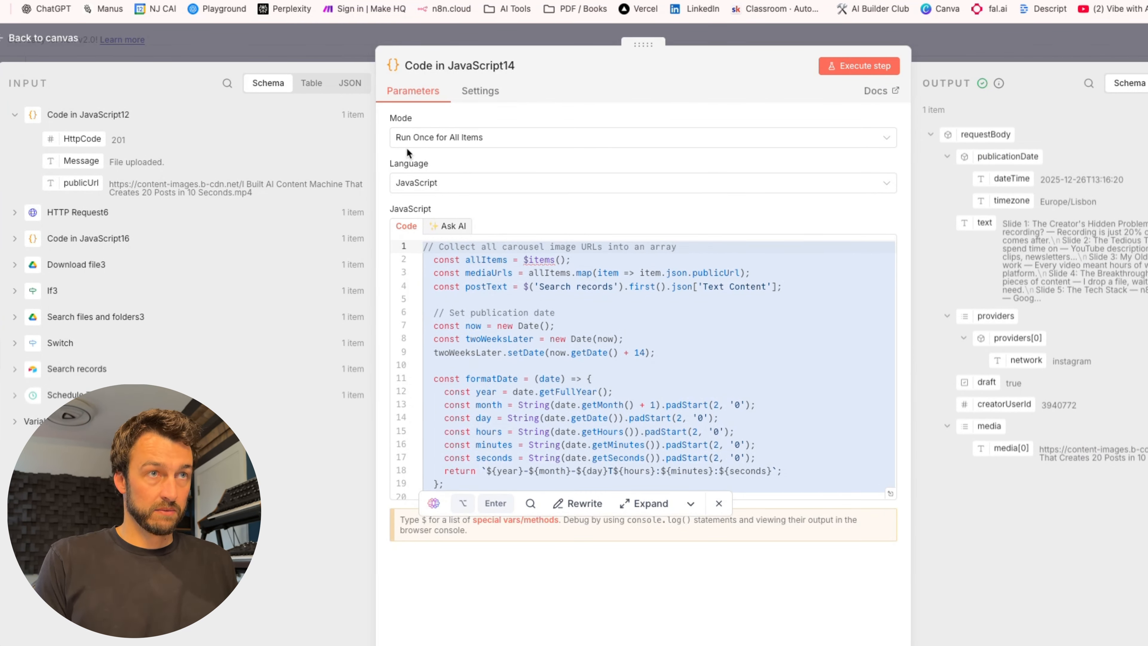
key("ctrl+v")
scroll(621, 356, "up", 5)
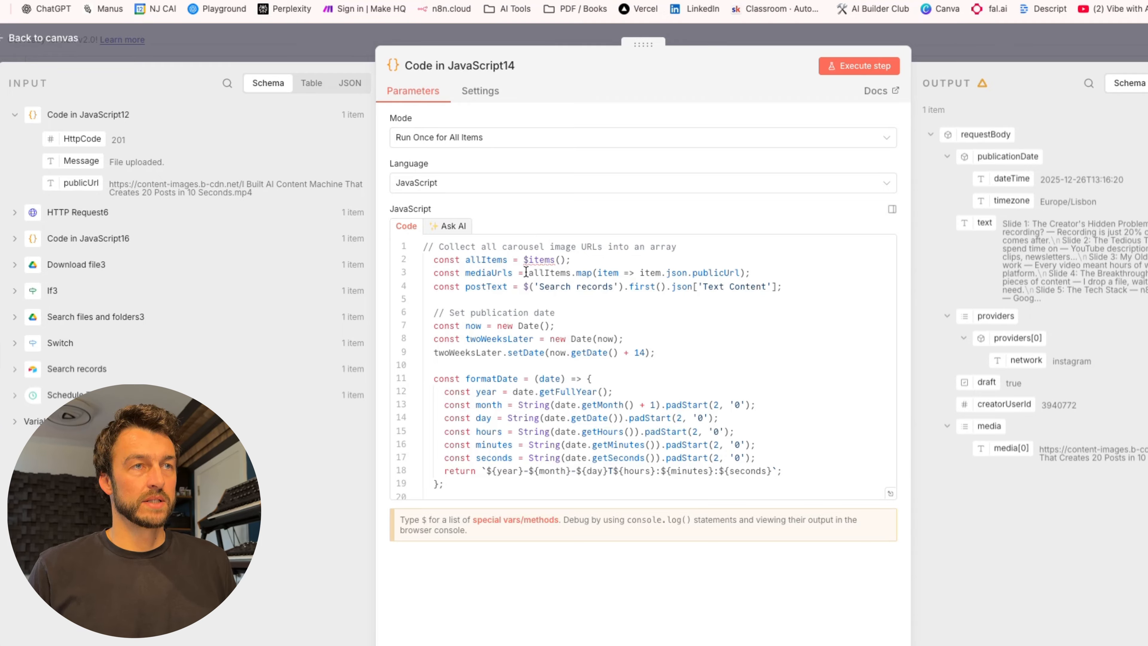
scroll(688, 363, "down", 10)
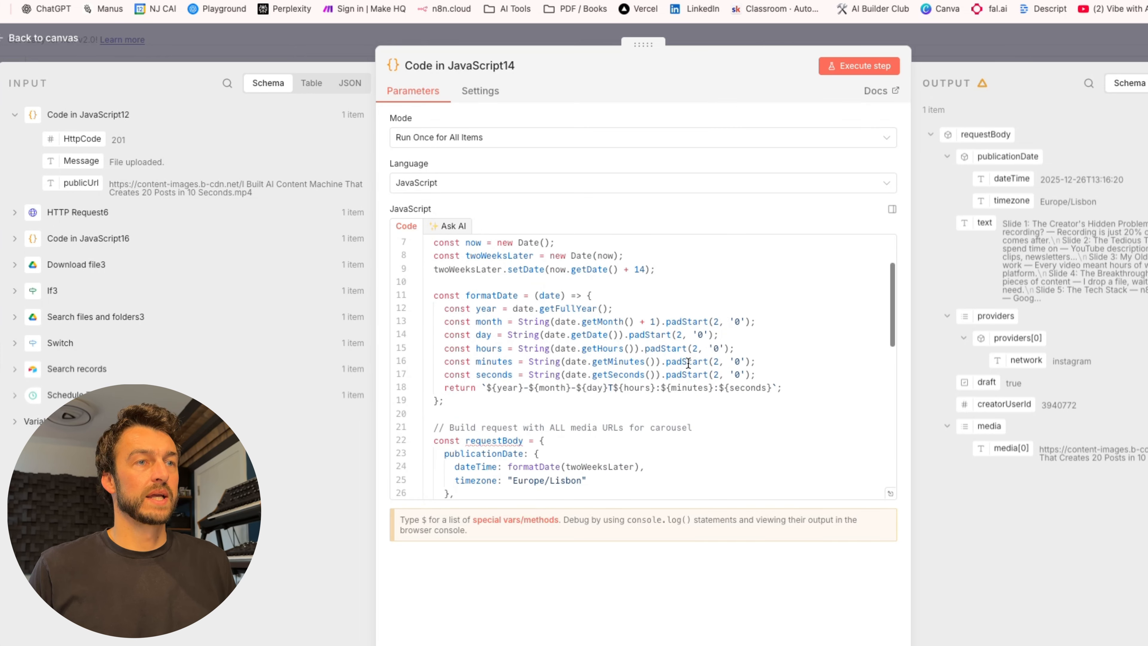
scroll(687, 364, "down", 11)
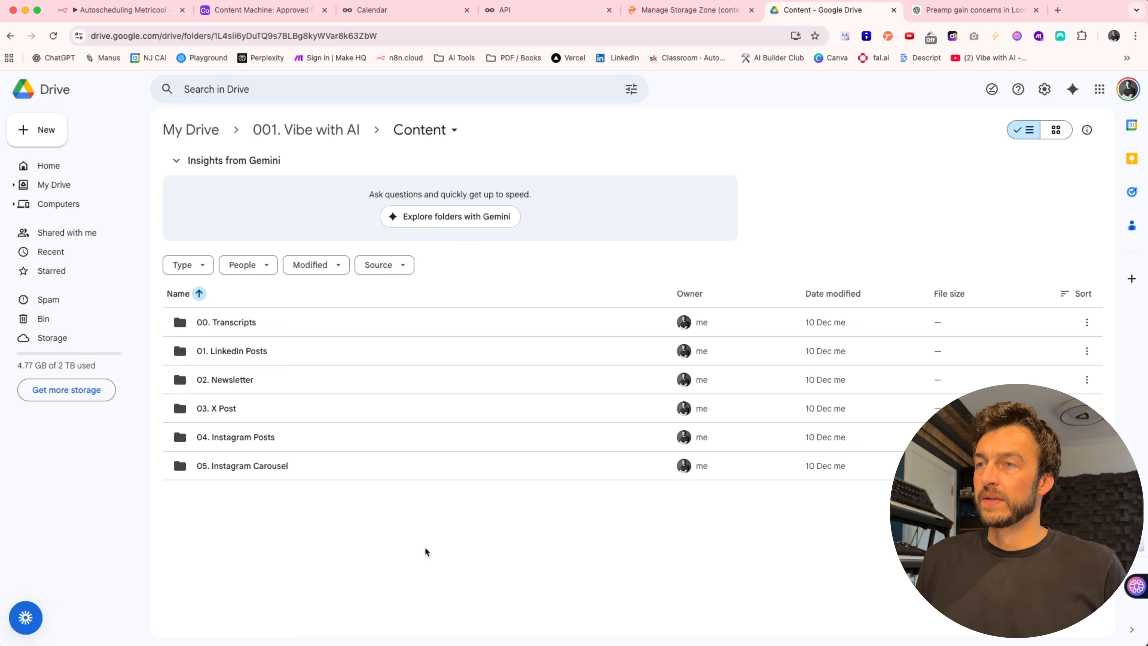
Check the image file names in Google Drive's 05. Instagram Carousel folder against the Approved Posts table in Airtable.
double_click(254, 465)
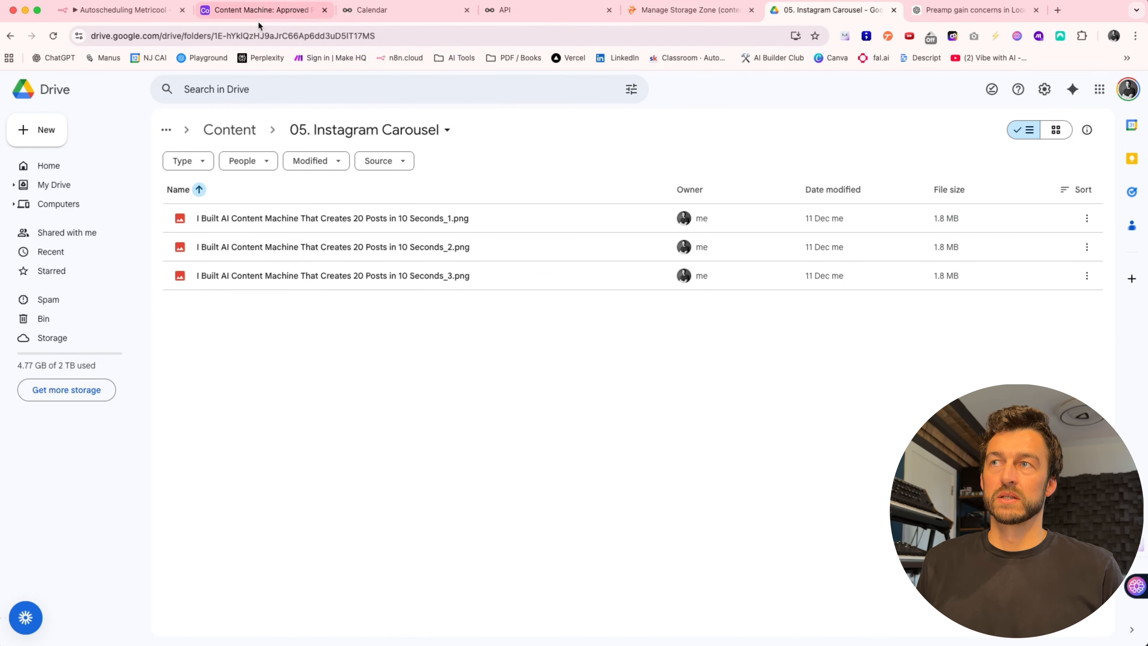
left_click(245, 13)
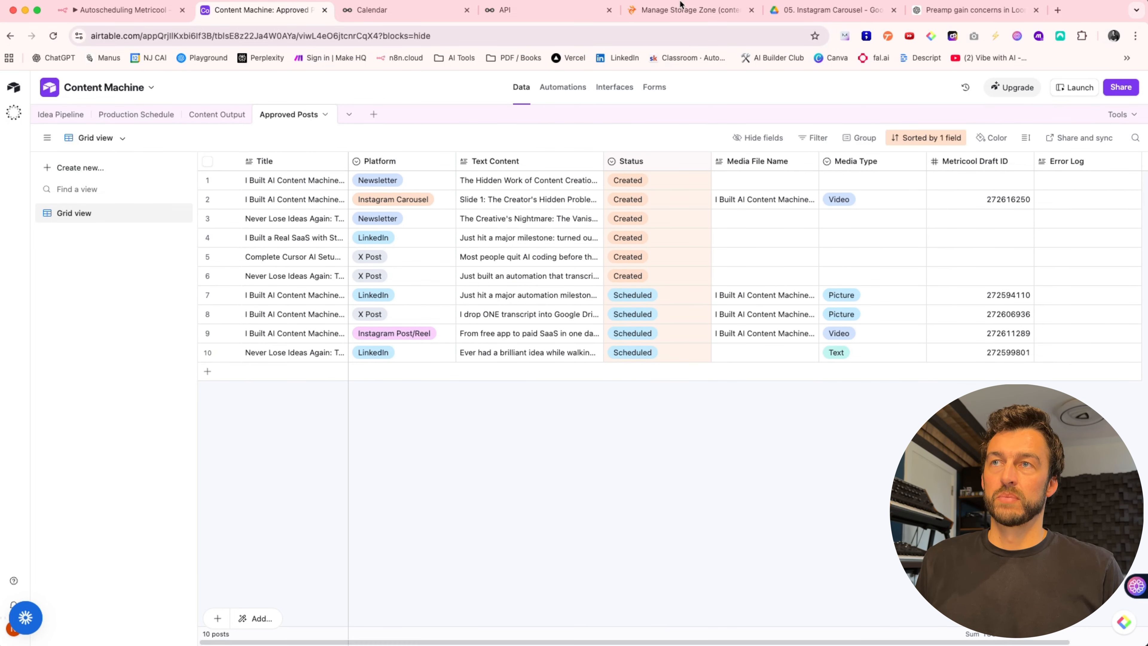
left_click(817, 10)
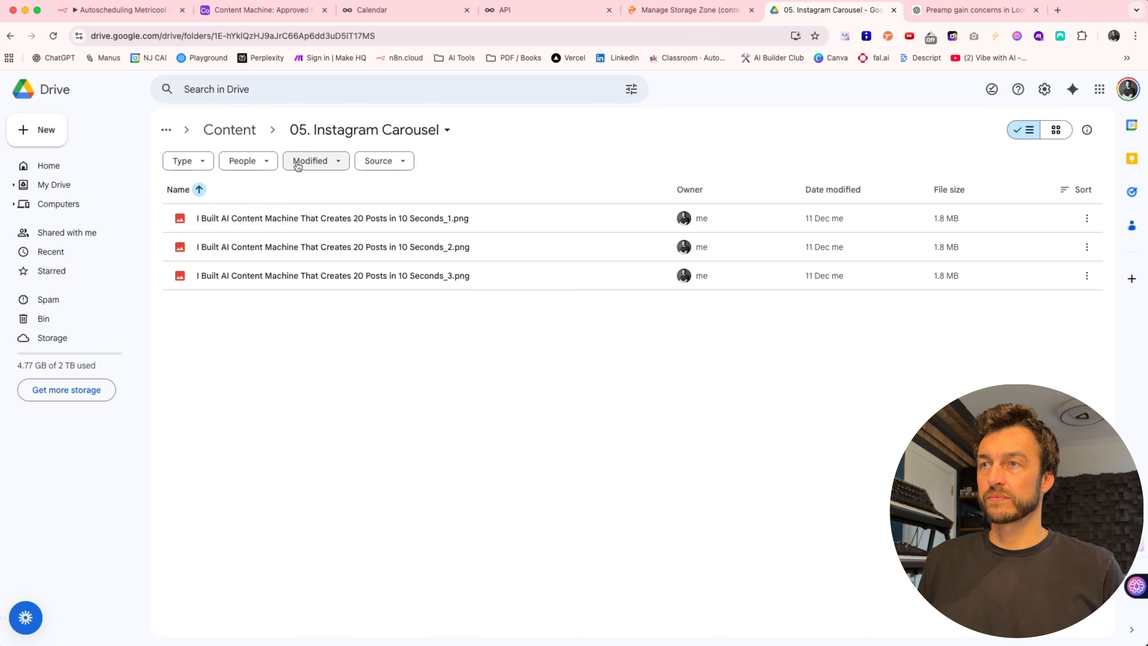
In Airtable's Approved Posts, set the status of the Instagram Carousel record to Approved.
left_click(244, 11)
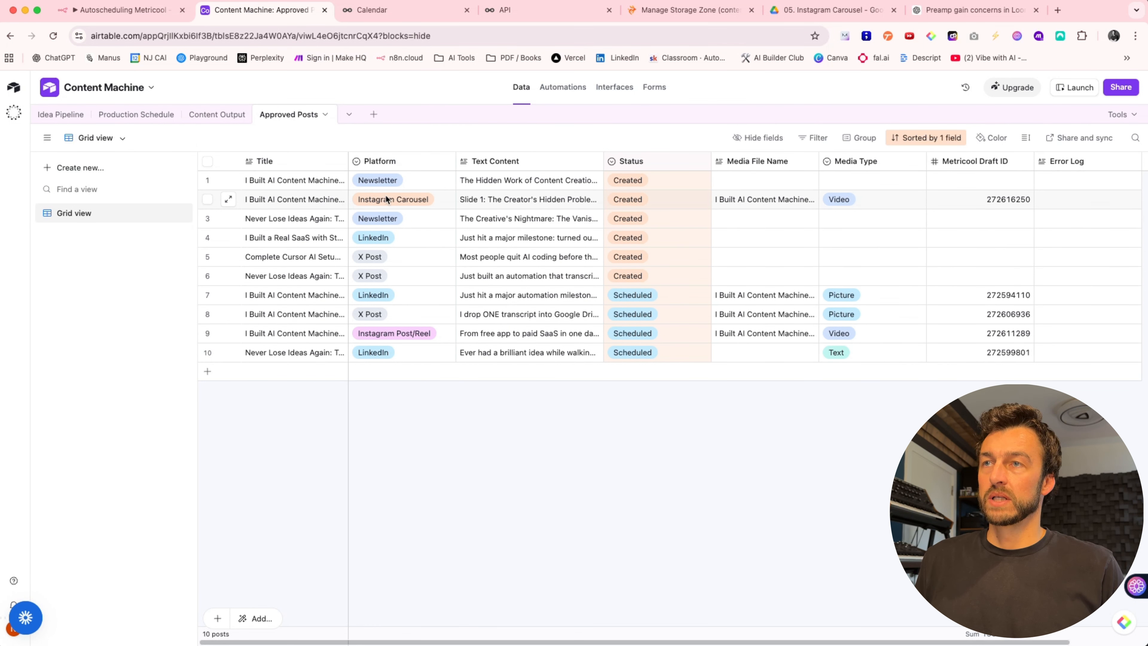
left_click(628, 198)
left_click(629, 199)
left_click(632, 284)
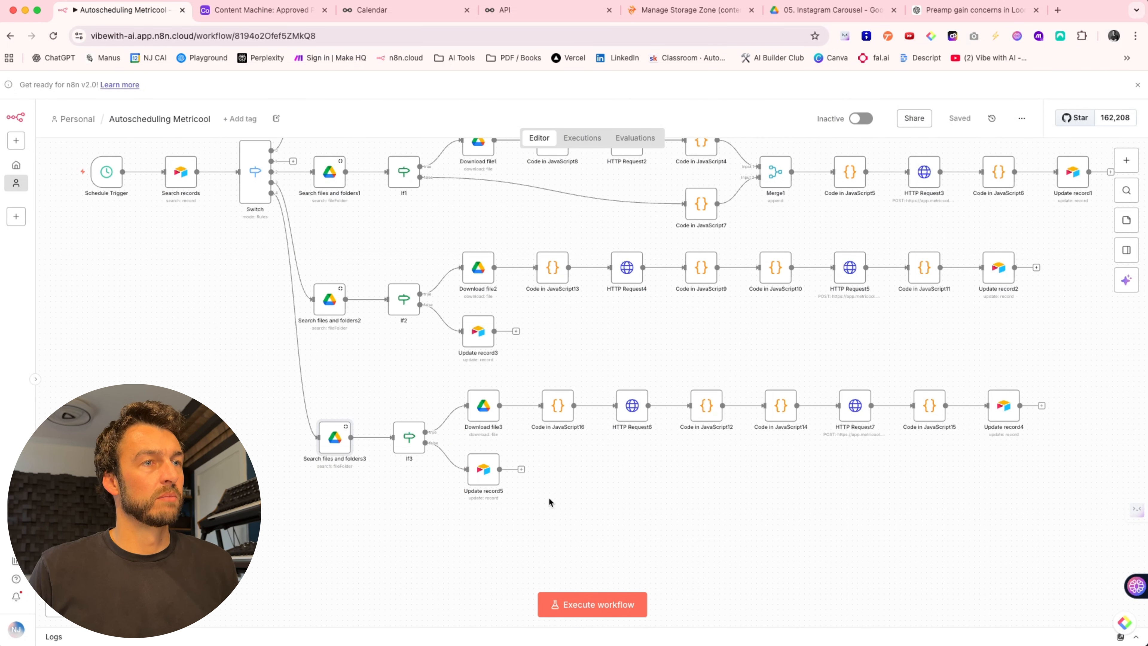
In n8n, set the result limit of the Search files and folders3 node to 10.
double_click(334, 439)
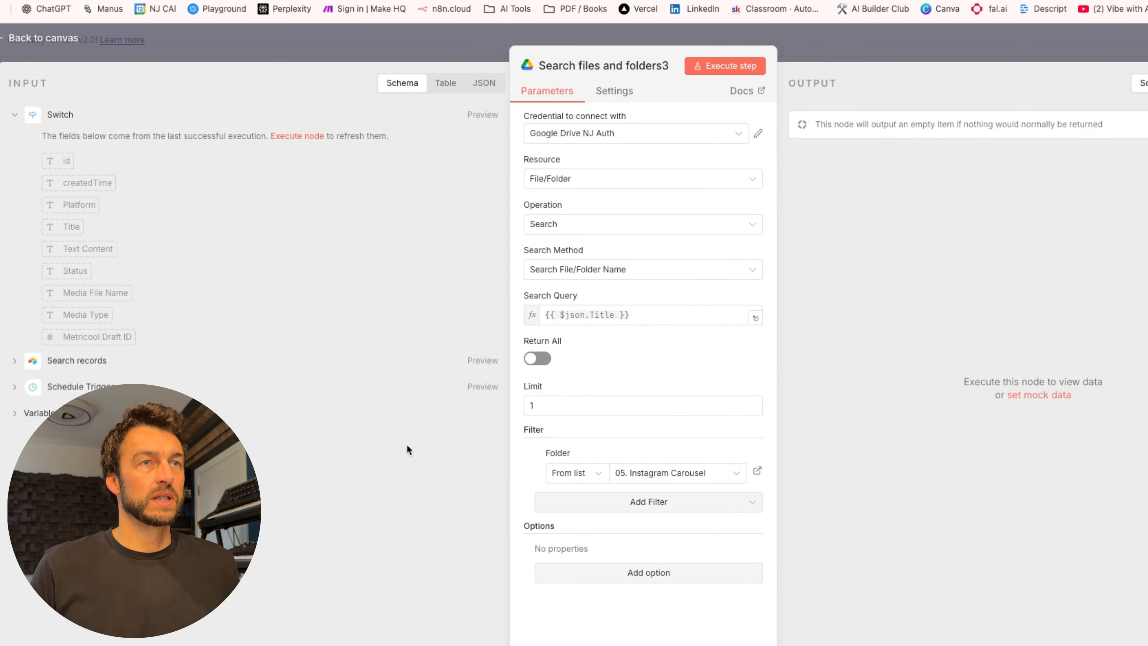
left_click(552, 407)
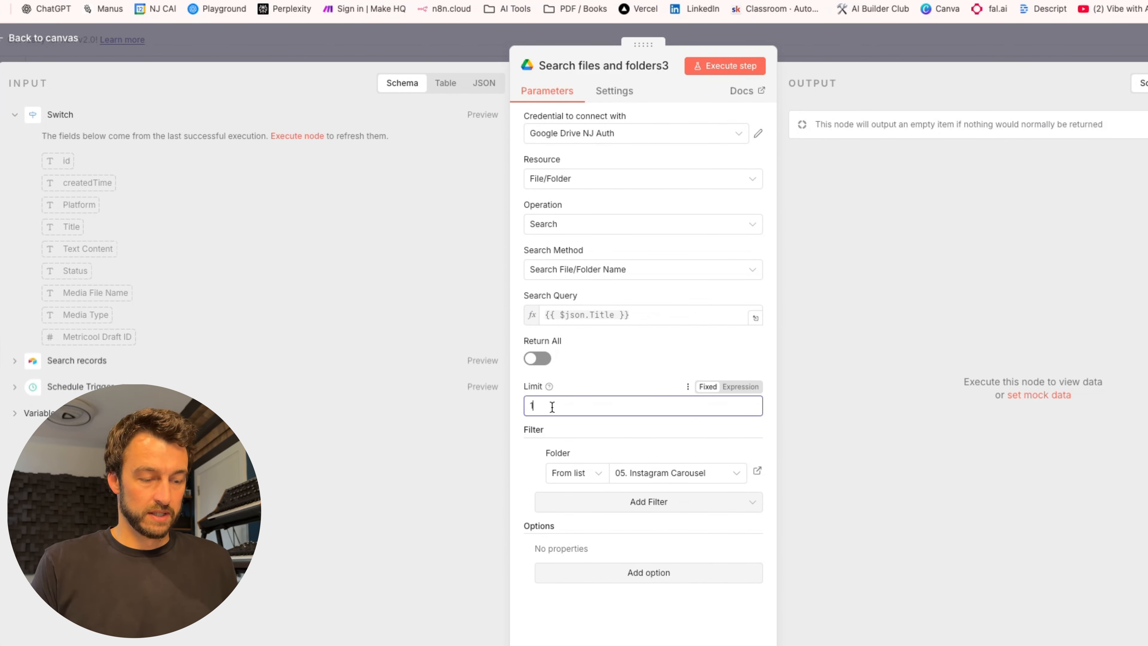
type("10")
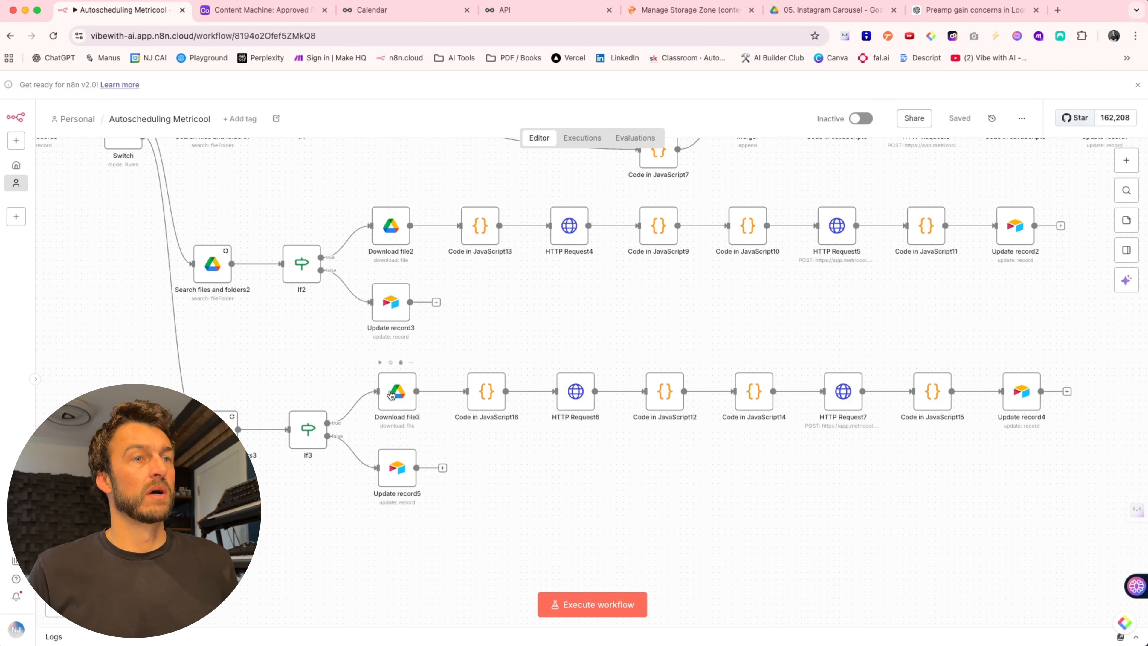
Check Code in JavaScript16, and replace Code in JavaScript12's script with one mapping every Download file3 item to its content-images.b-cdn.net URL.
double_click(486, 400)
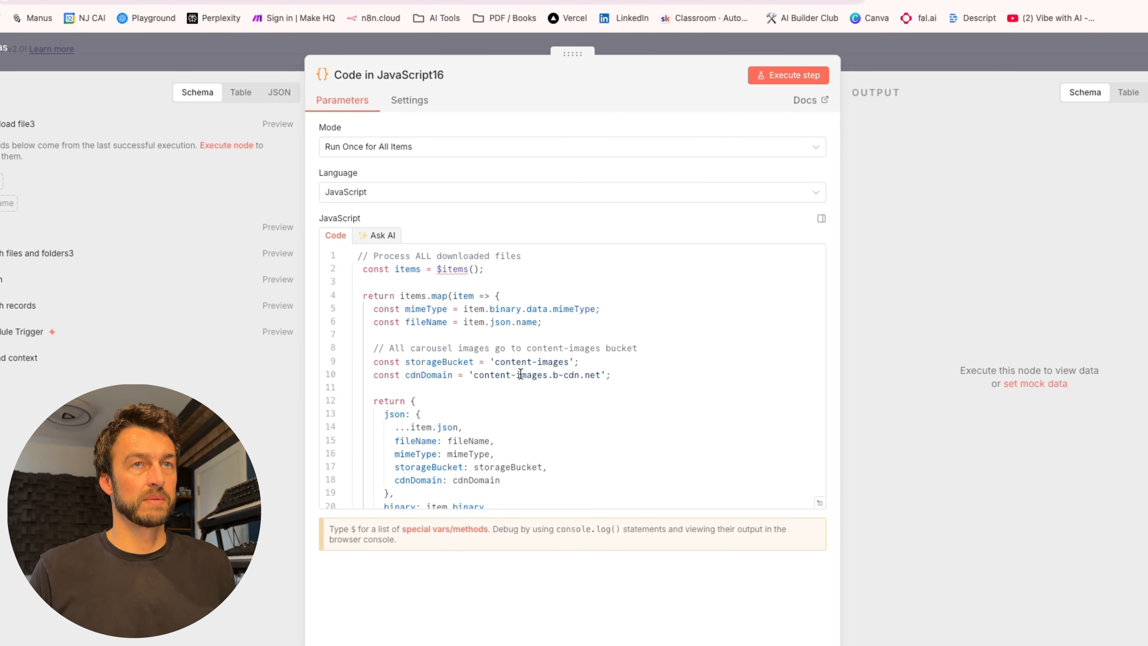
key("Escape")
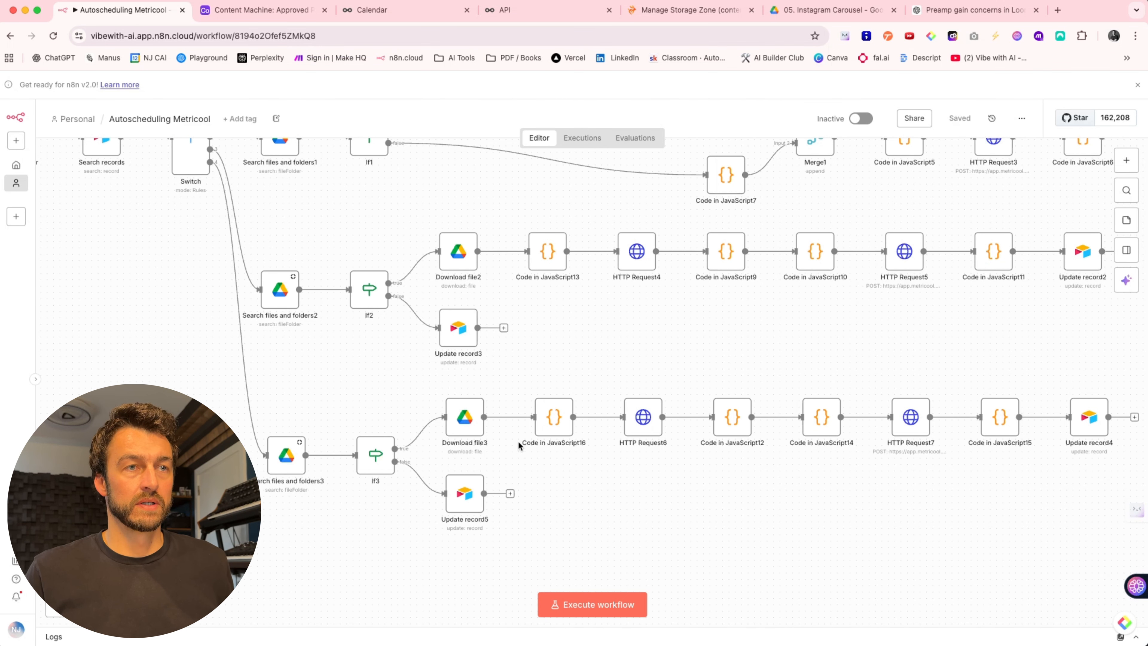
double_click(737, 428)
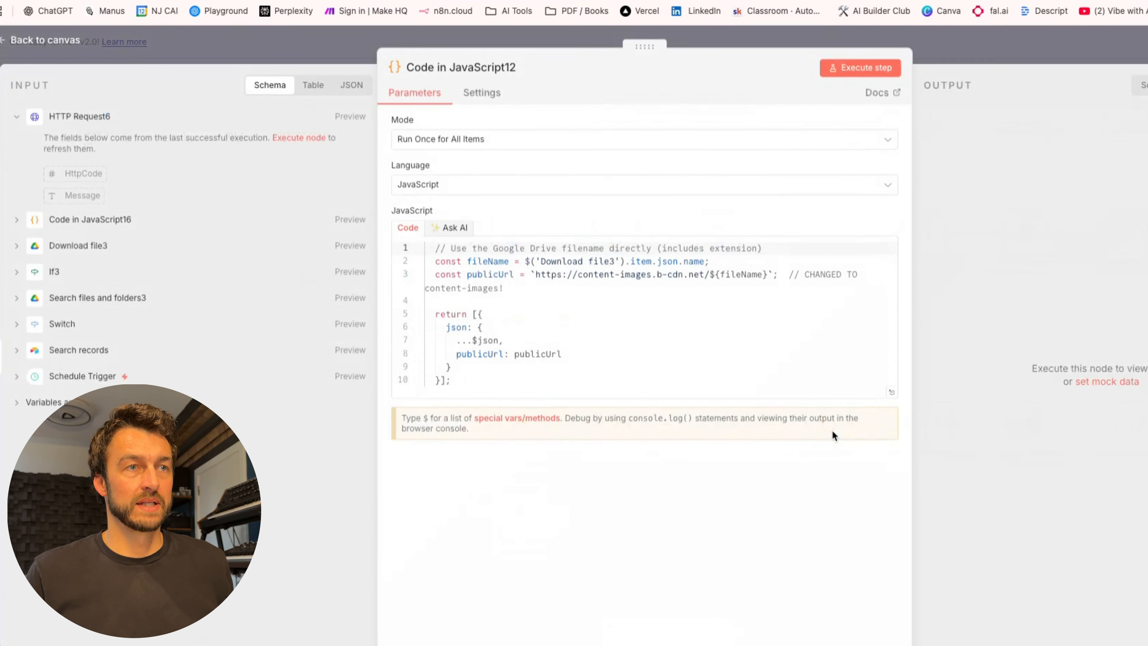
left_click(422, 378)
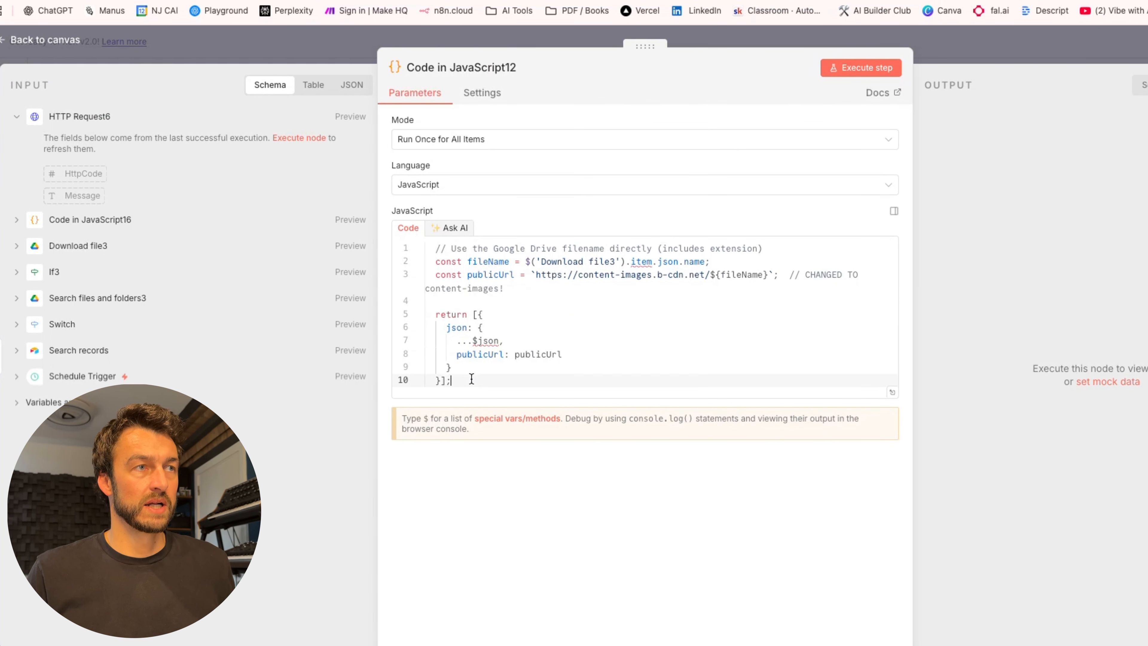
left_click_drag(472, 379, 390, 238)
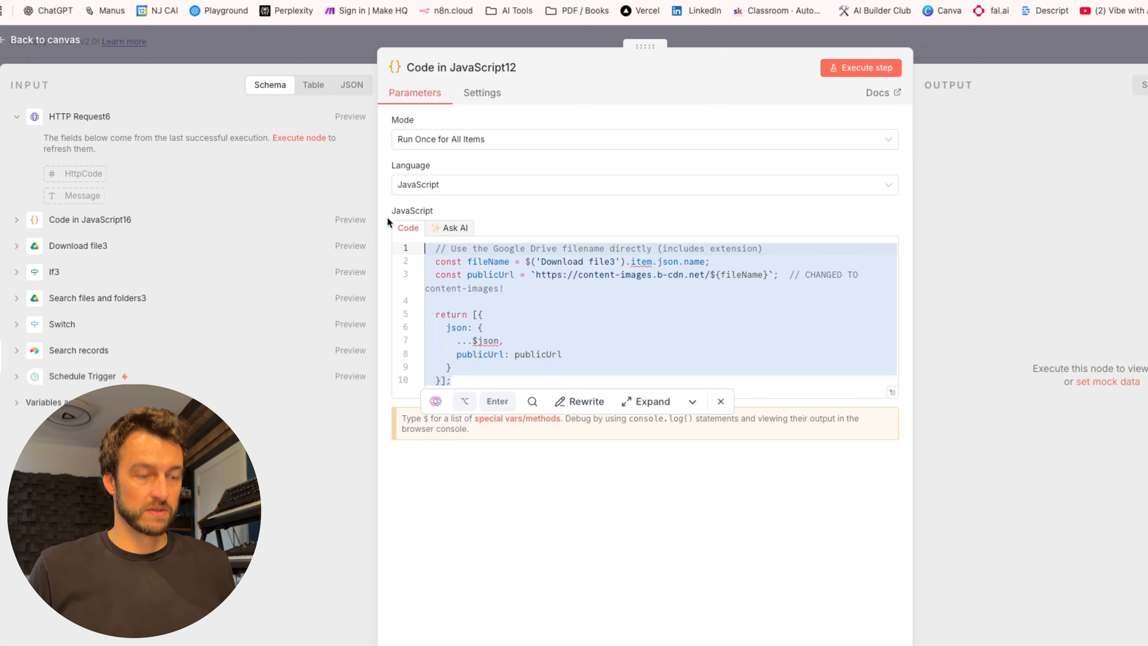
type("// Get the filenames from the Download node const downloadedFiles = $('Download file3').all();  return downloadedFiles.map((file, index) => {   const fileName = file.json.name;   const publicUrl = `https://content-images.b-cdn.net/${fileName}`;    return {     json: {       fileName: fileName,       publicUrl: publicUrl     }   }; });")
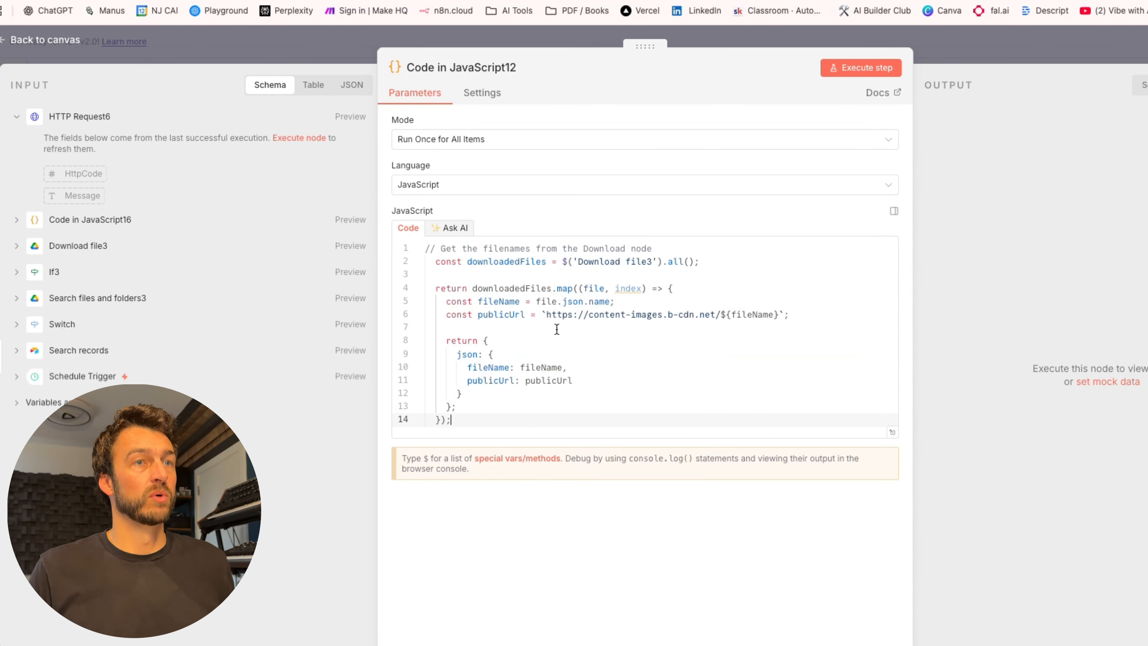
key("Escape")
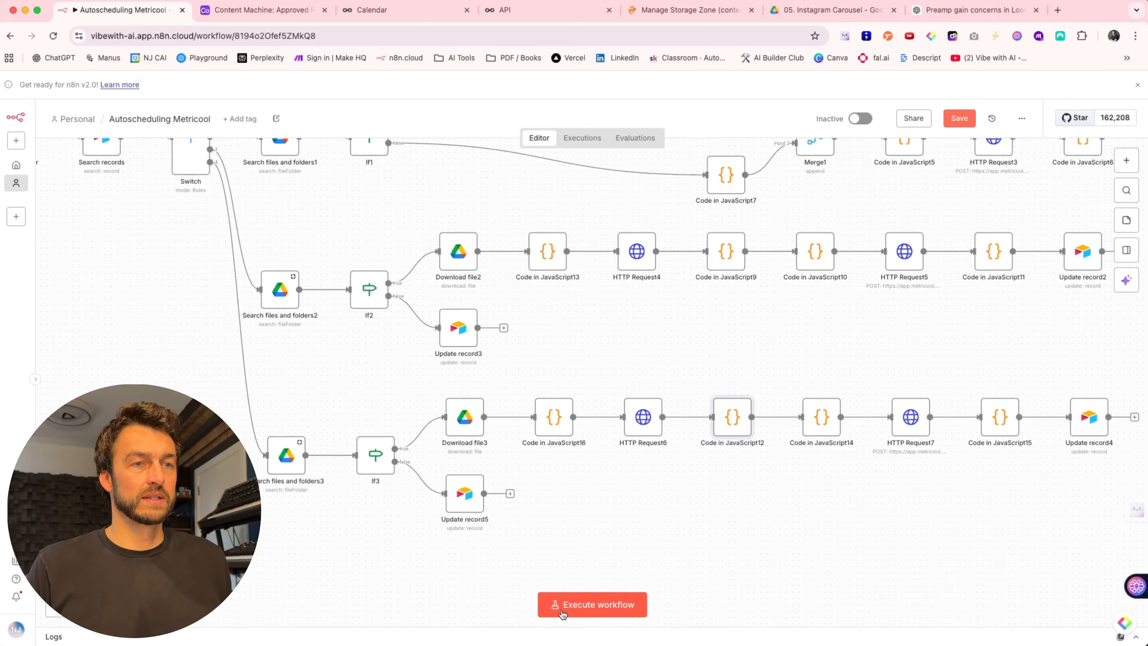
Execute the workflow and inspect the media URLs in the Code in JavaScript14 output.
left_click(585, 606)
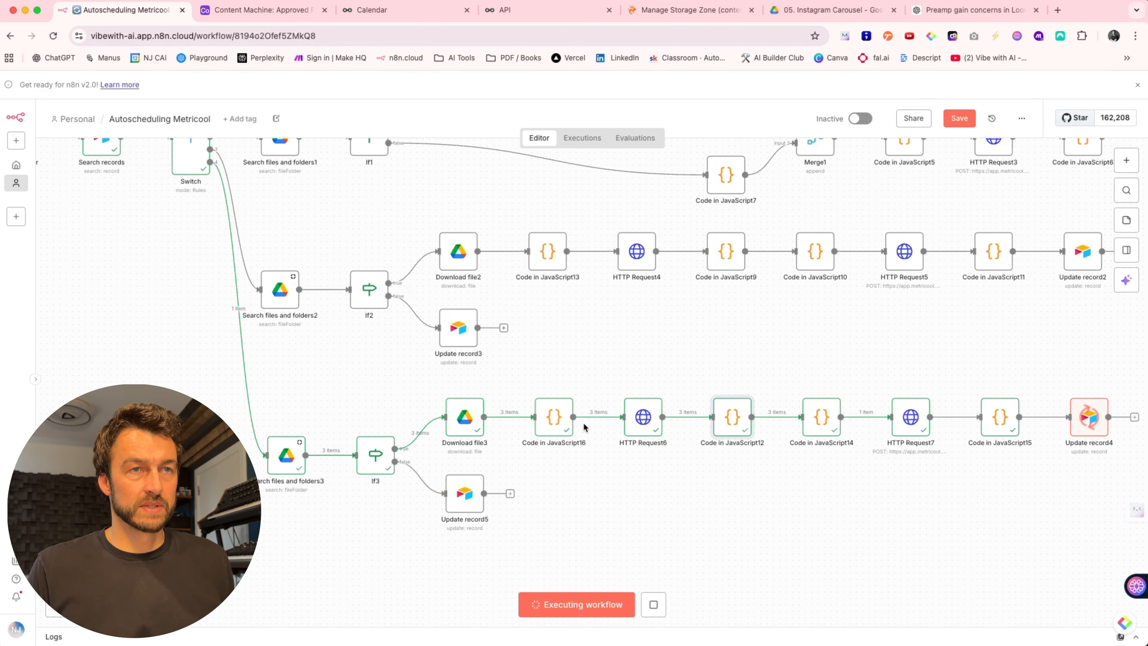
key("plus")
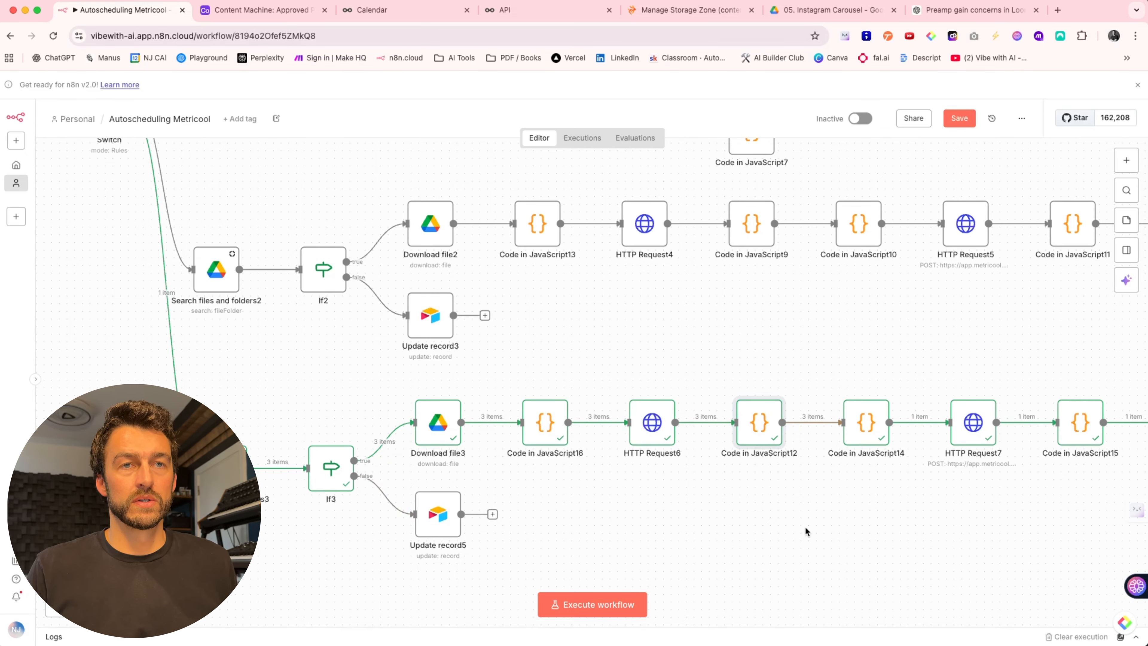
scroll(805, 526, "right", 4)
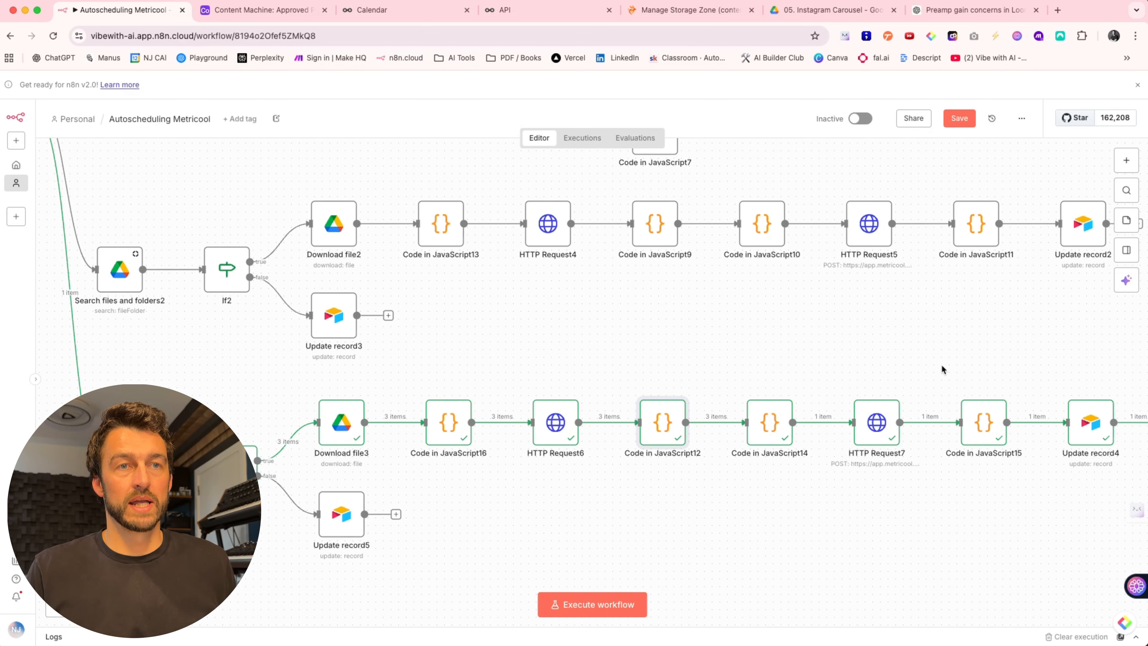
double_click(767, 427)
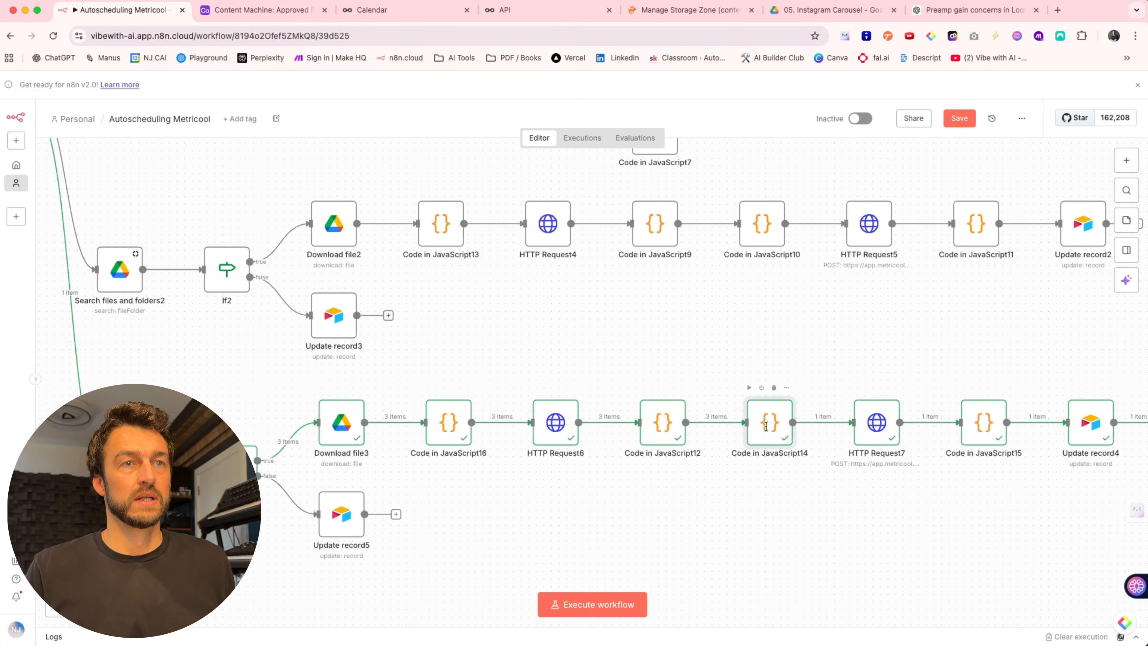
scroll(943, 328, "down", 5)
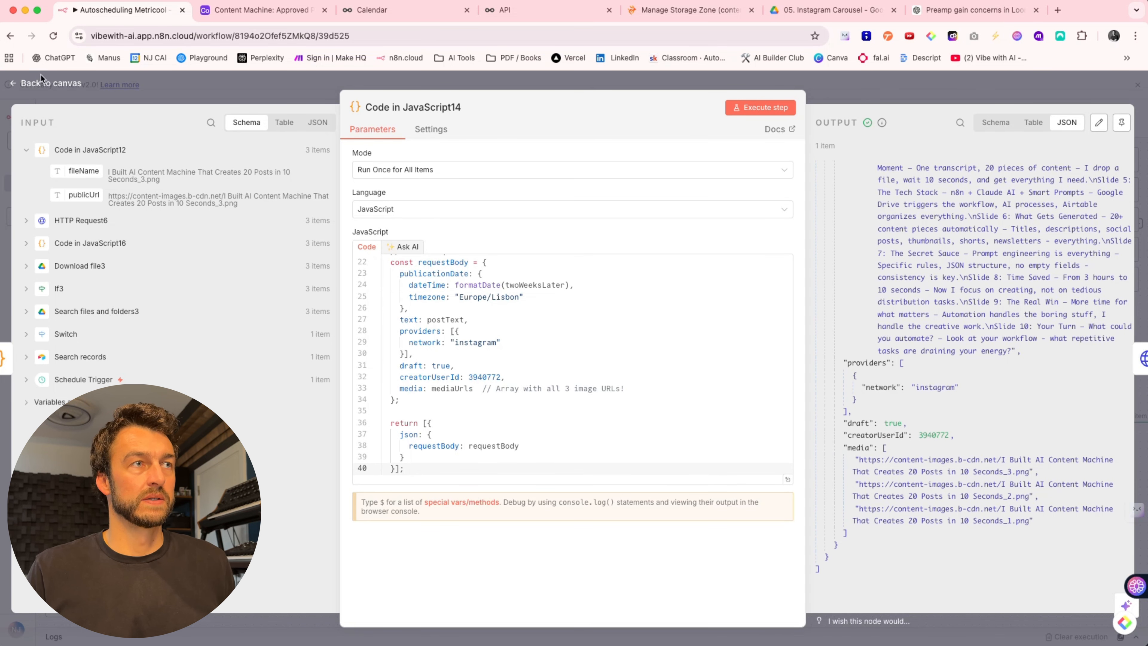
left_click(43, 83)
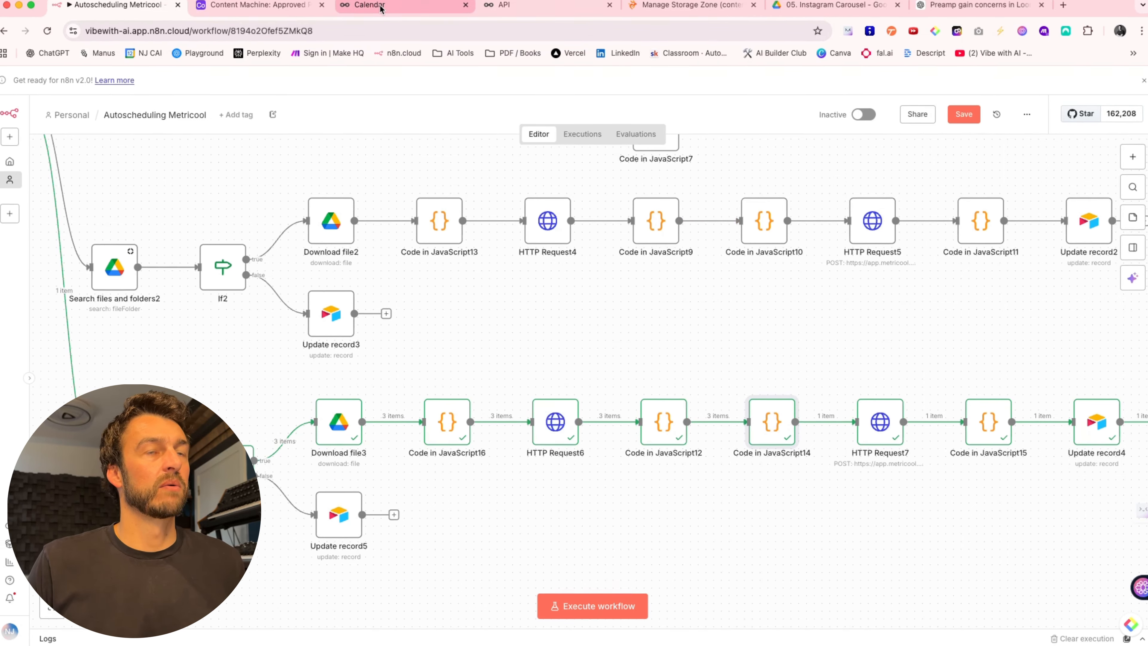
Switch to Metricool's planning calendar and reload it to check for the new Instagram carousel draft.
left_click(371, 6)
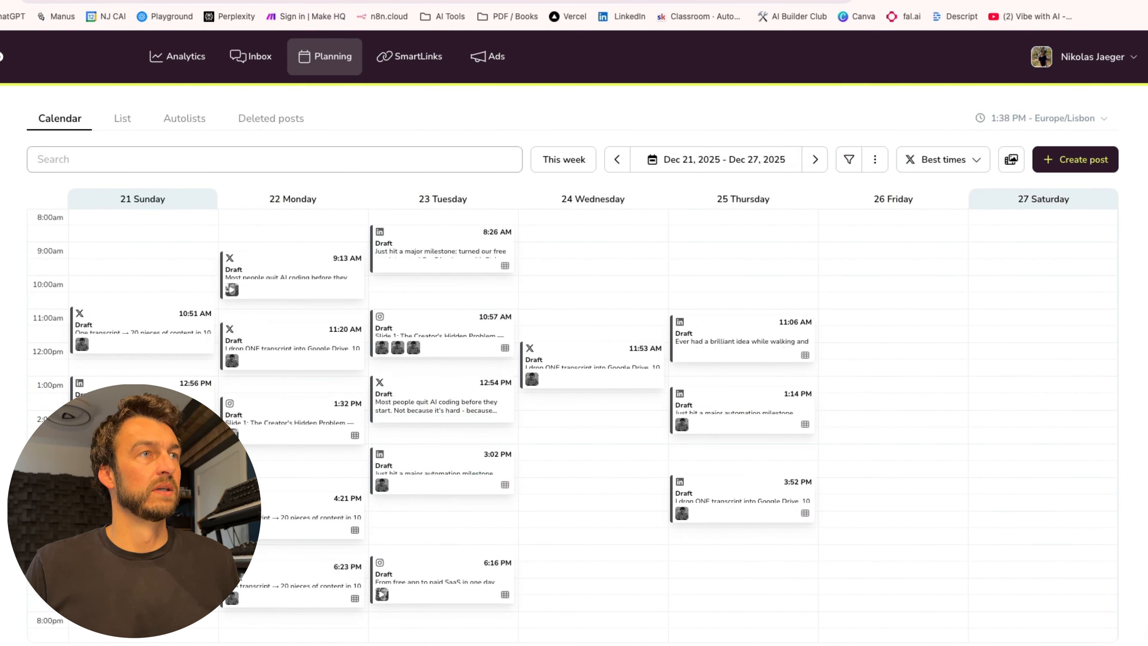
left_click(3, 1)
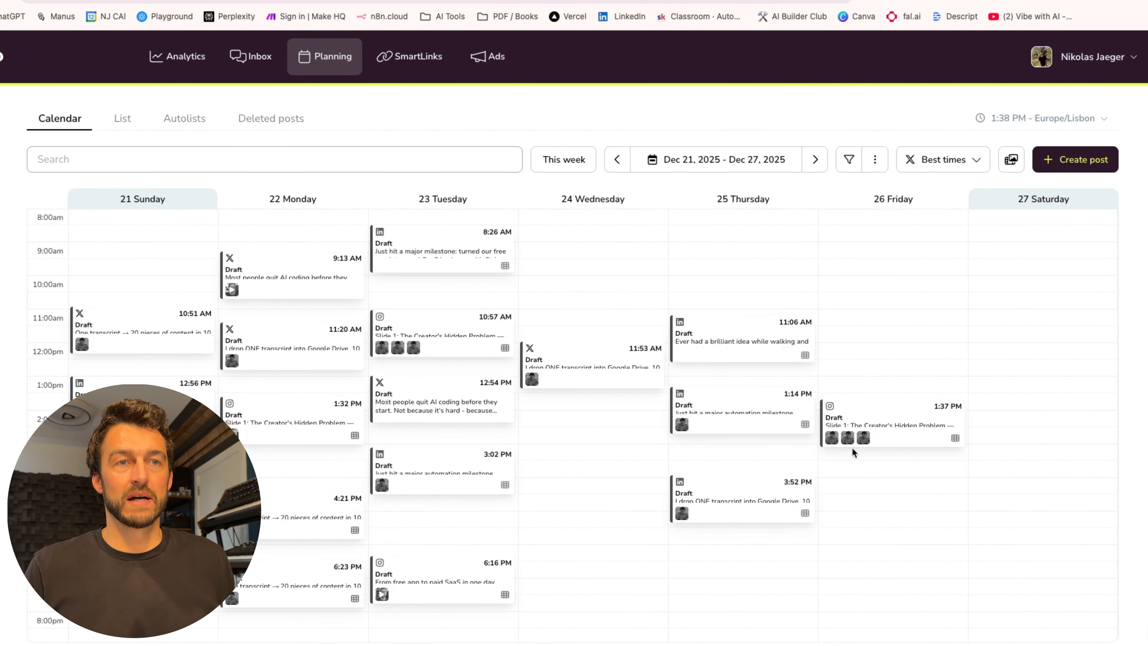
Open the Instagram carousel draft scheduled for Friday 26 December at 1:37 PM and page through its images in the preview.
left_click(878, 418)
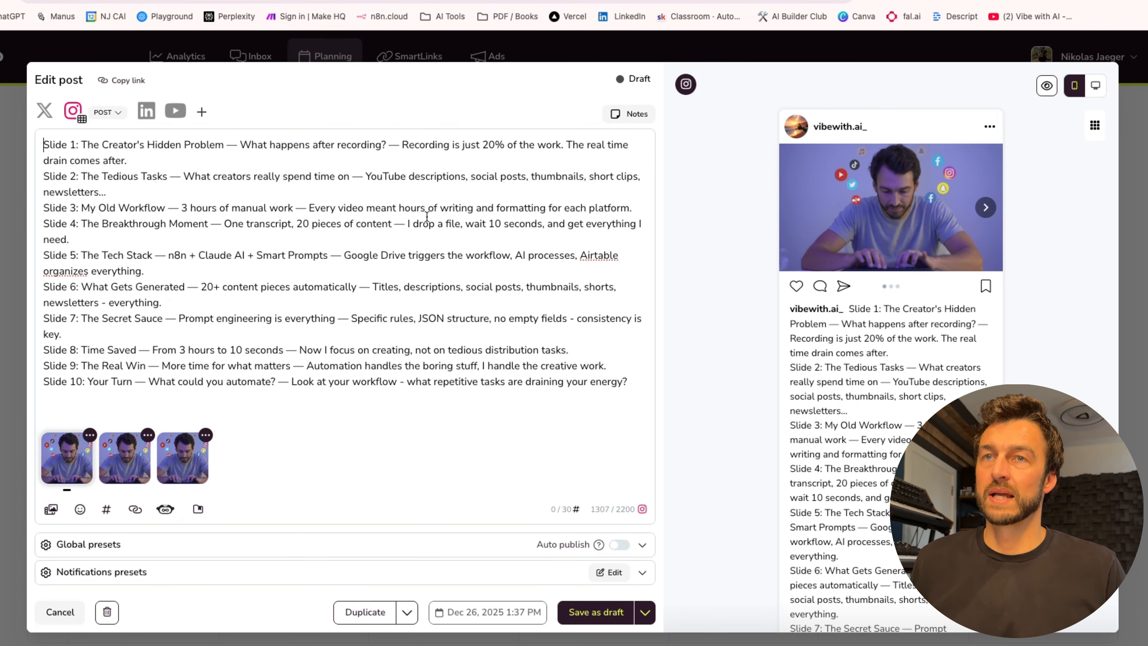
left_click(985, 208)
left_click(985, 208)
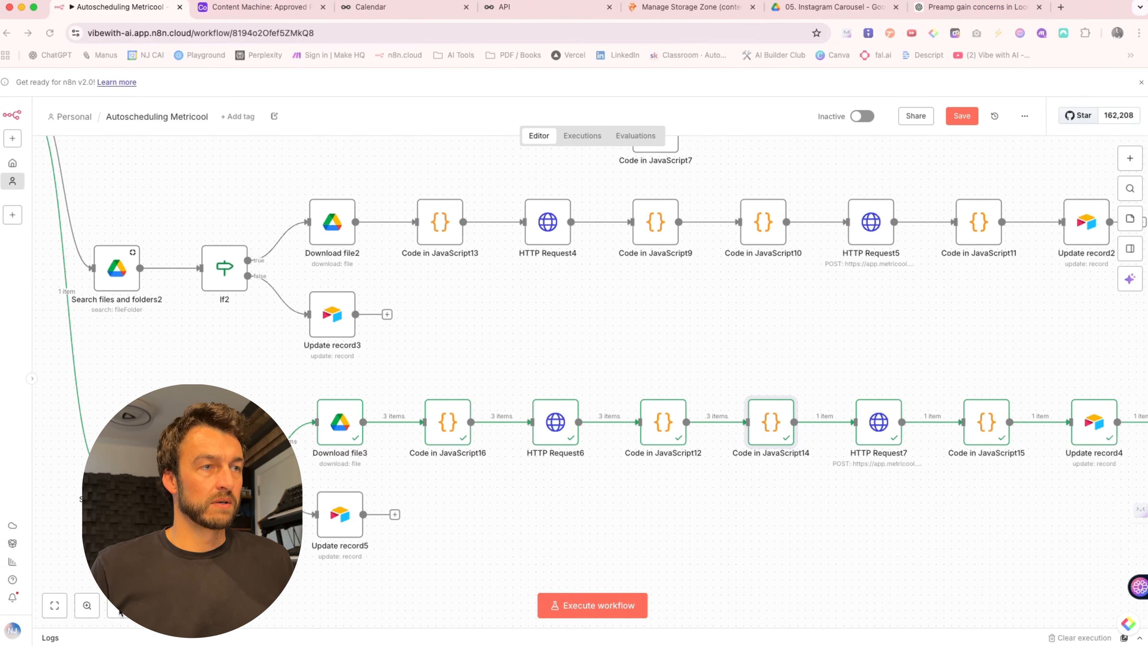
Switch back to n8n and review the complete Autoscheduling Metricool workflow, from the Schedule Trigger through all four platform branches.
key("minus")
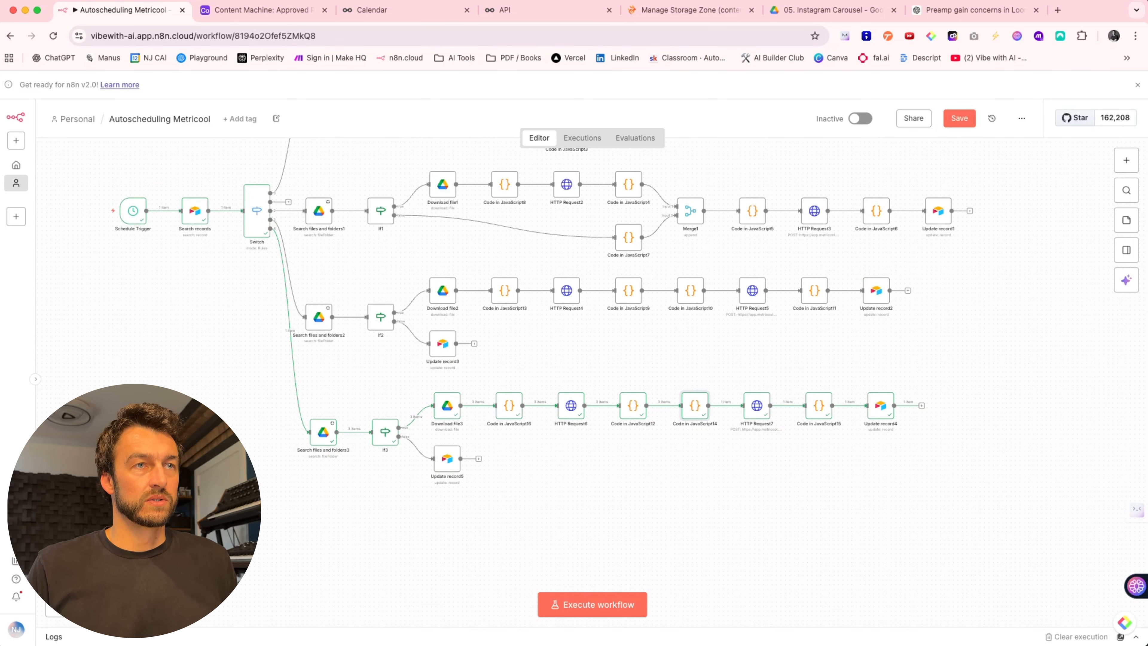
scroll(592, 382, "up", 3)
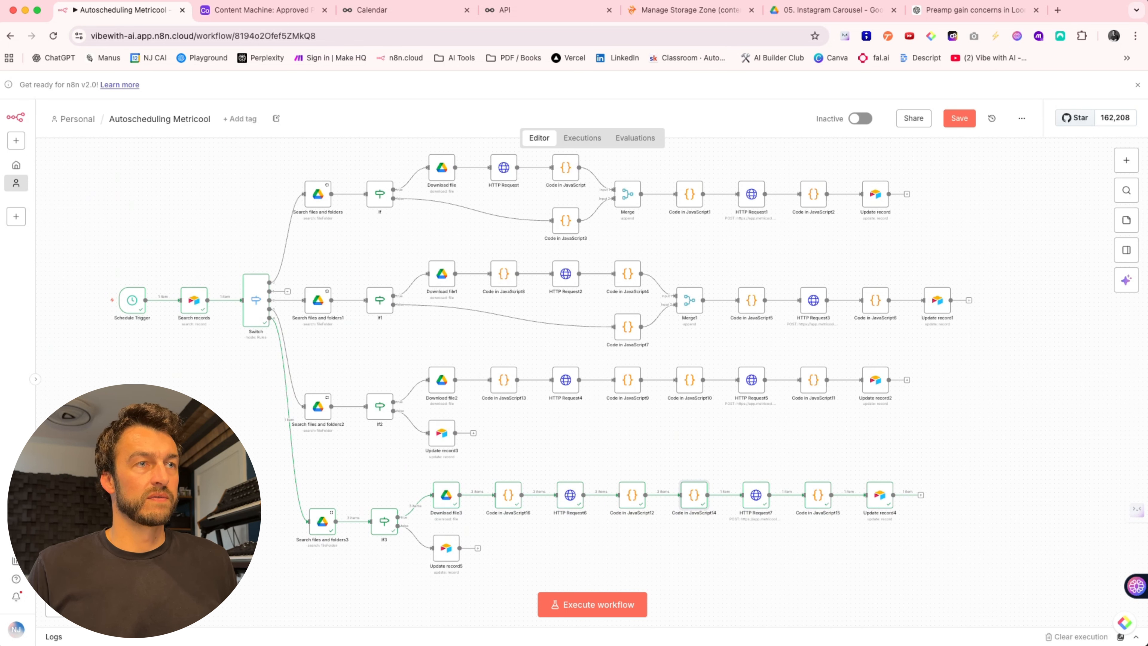
scroll(592, 382, "left", 1)
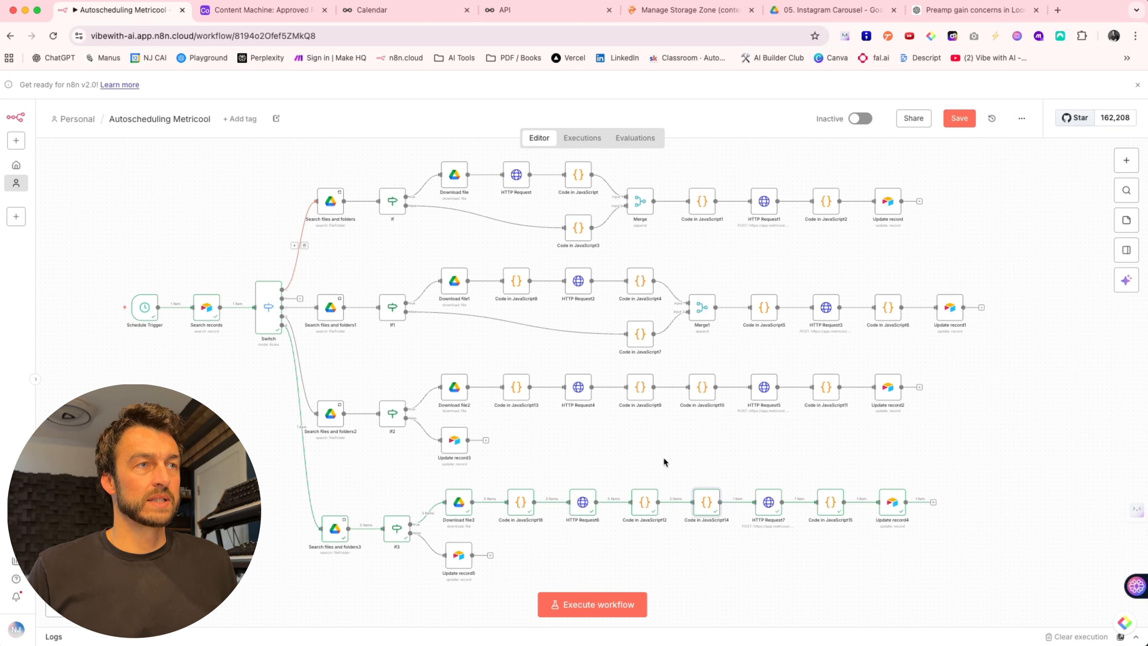
mouse_move(143, 307)
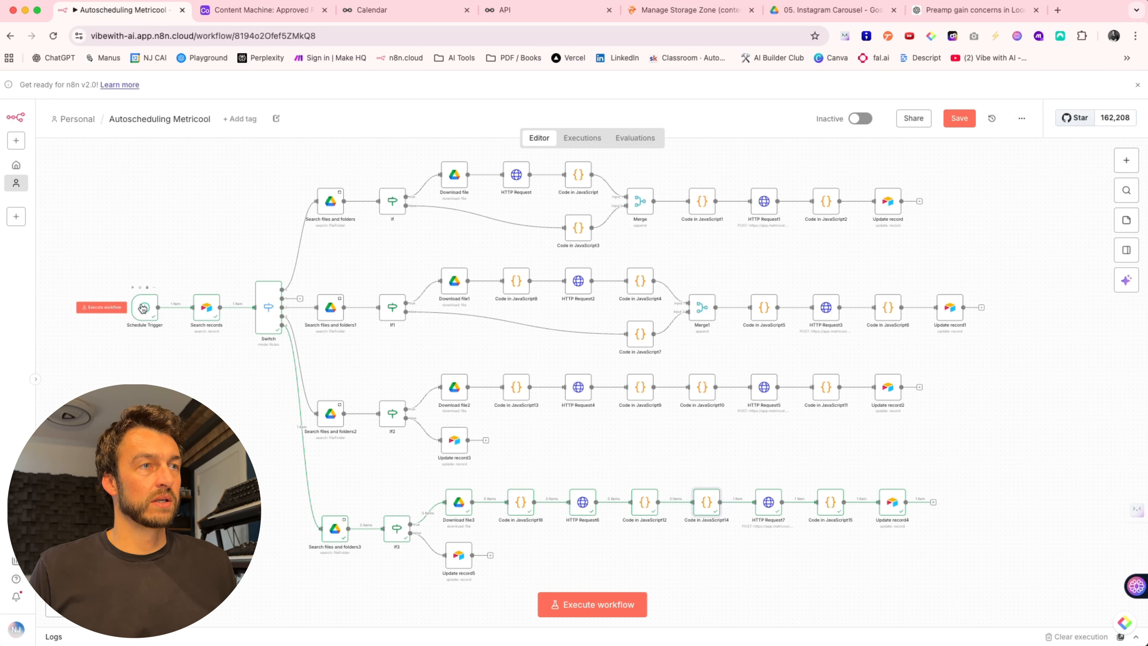